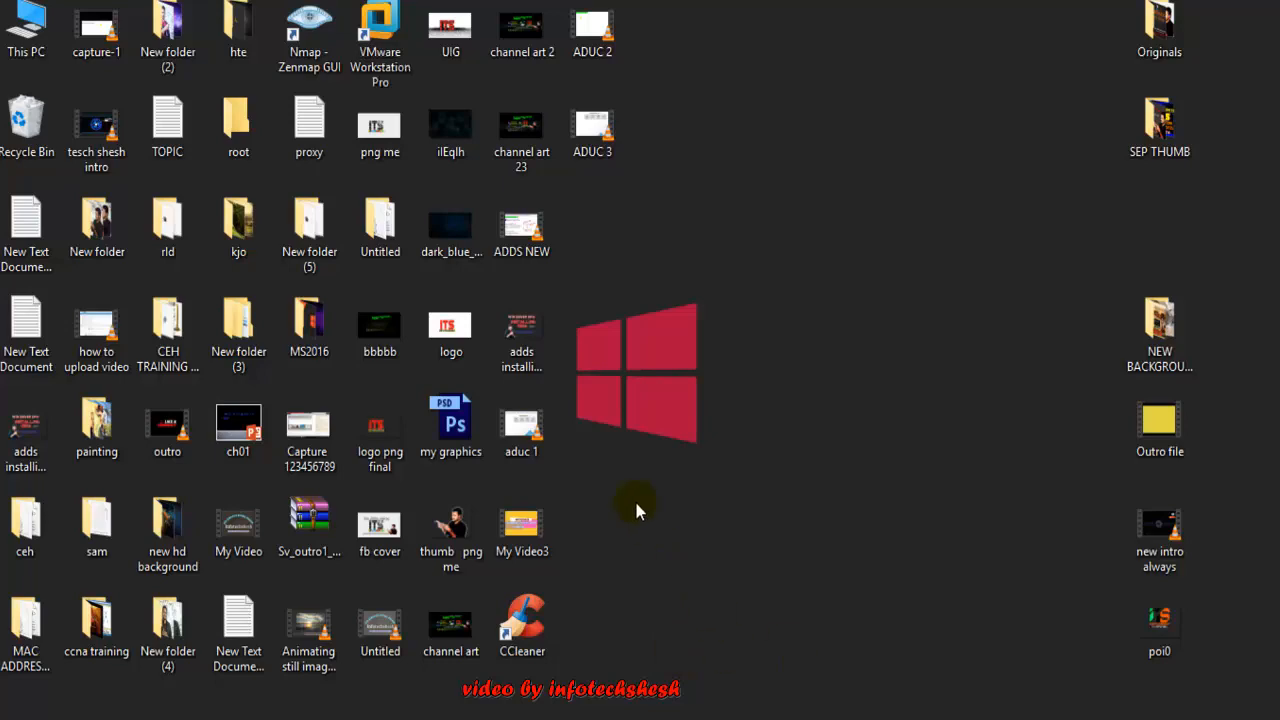
Bring the Windows Server 2016 virtual machine forward and switch it to full-screen view
mouse_move(617, 712)
click(691, 646)
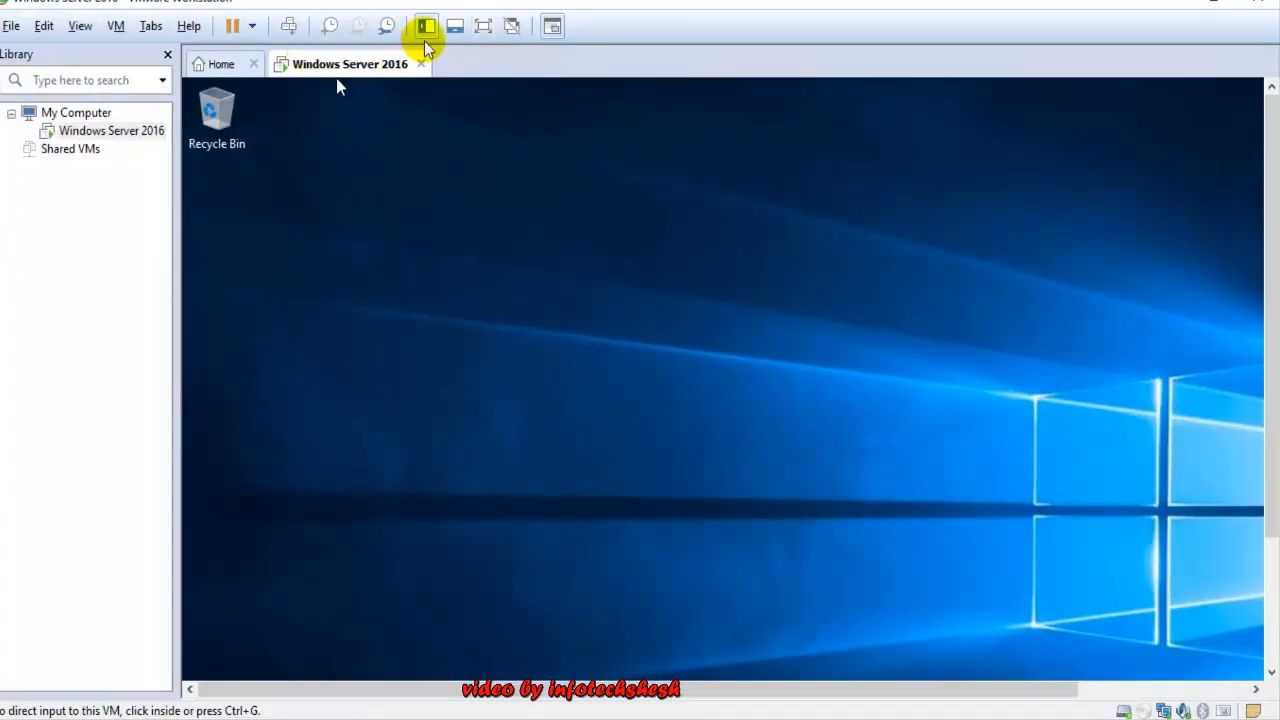
click(509, 27)
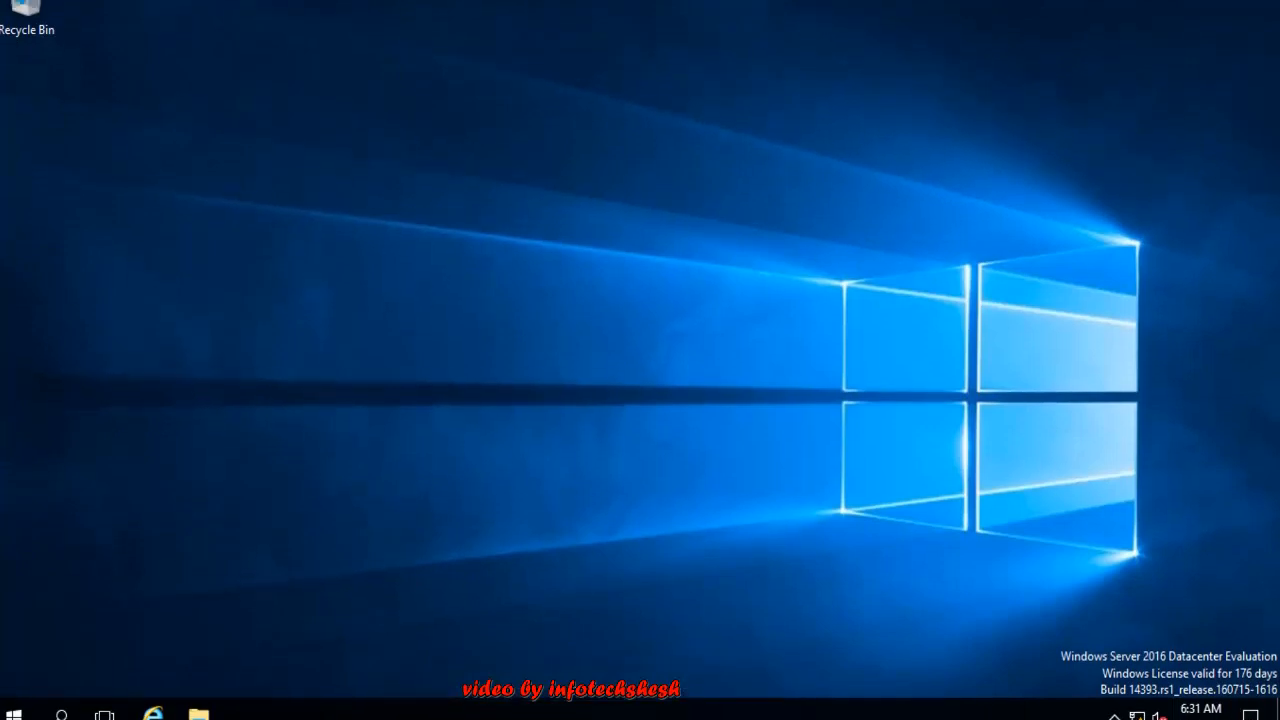
Launch Server Manager from the Start menu inside the virtual machine
click(28, 712)
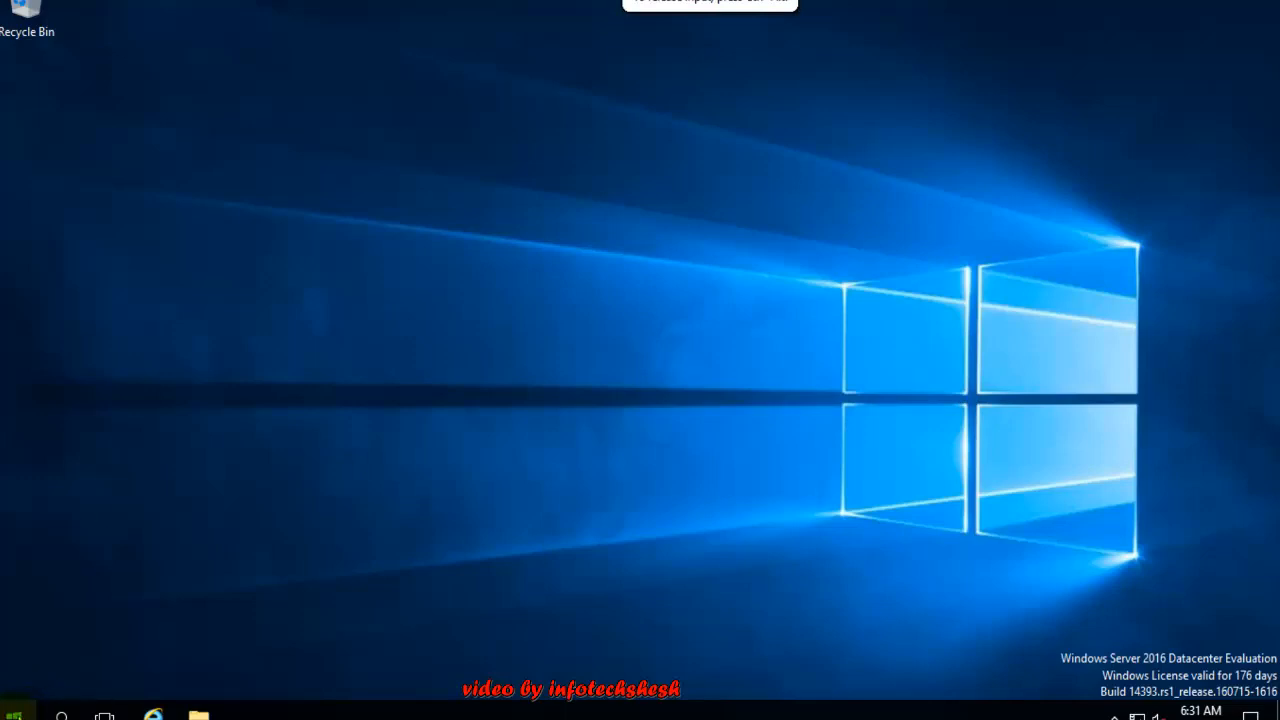
click(14, 712)
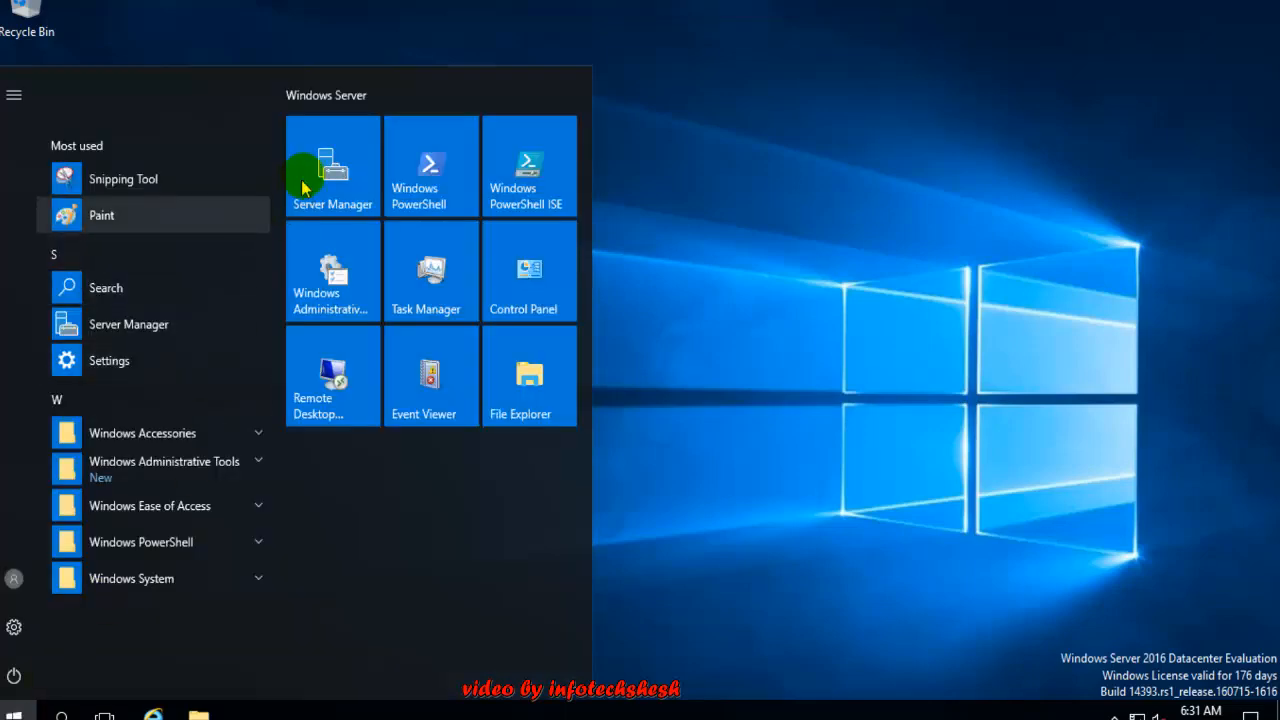
click(340, 180)
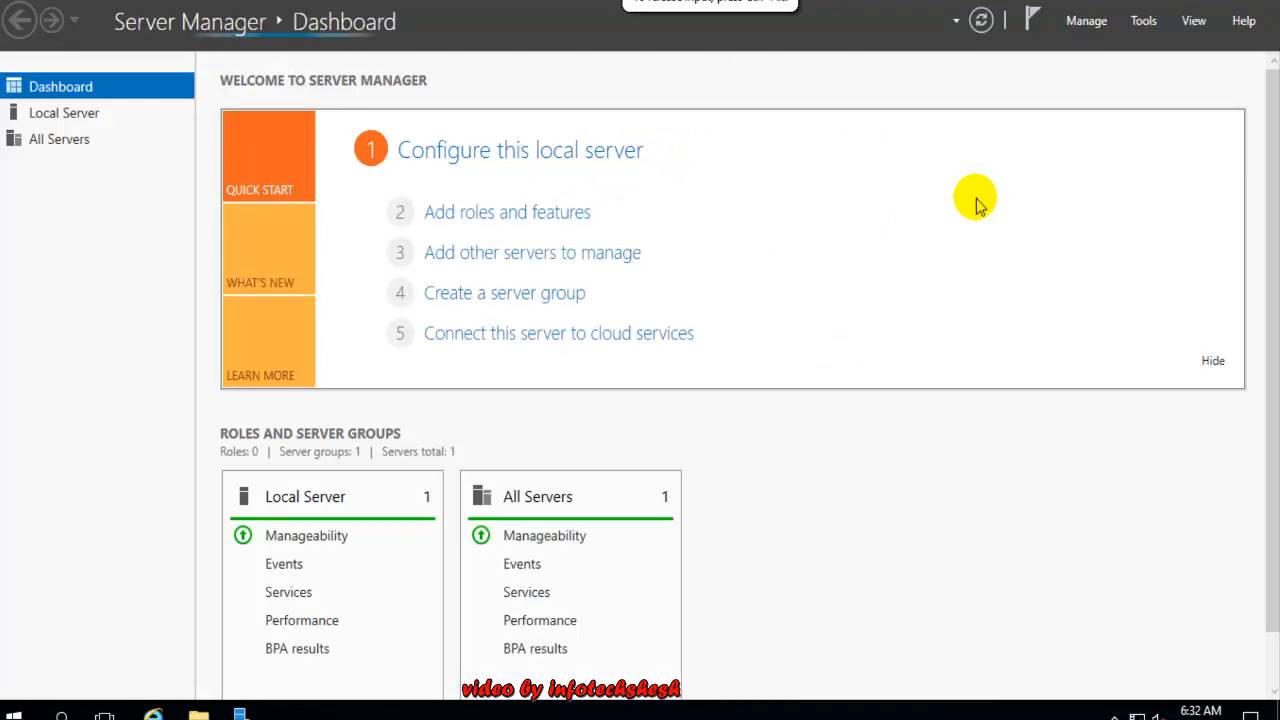
Launch Active Directory Users and Computers from Tools, minimize Server Manager and refresh the desktop
click(1145, 21)
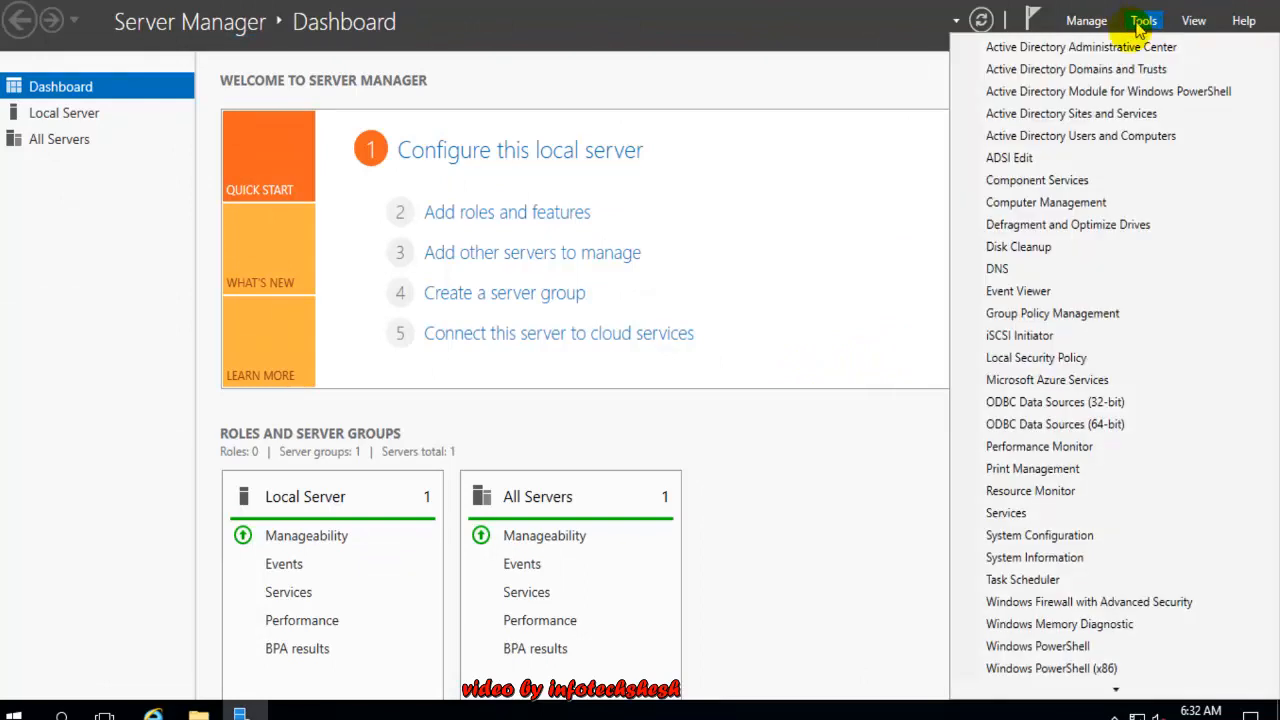
click(1072, 140)
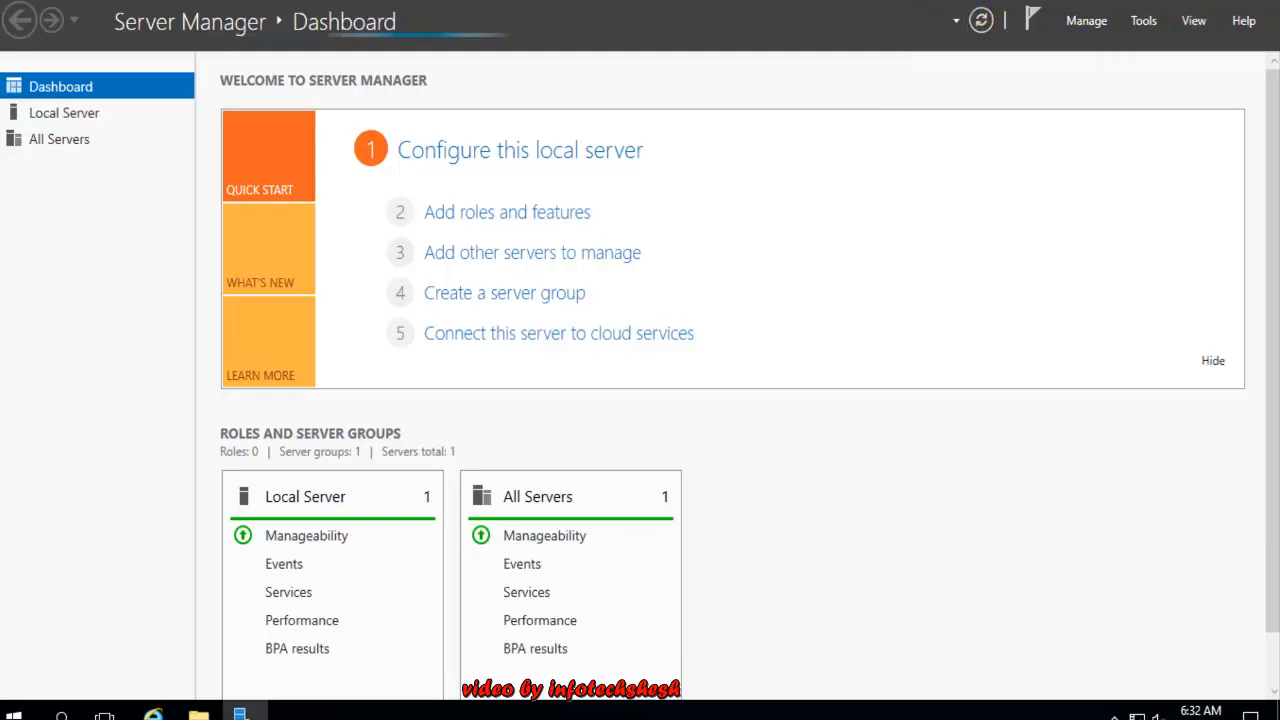
click(1145, 1)
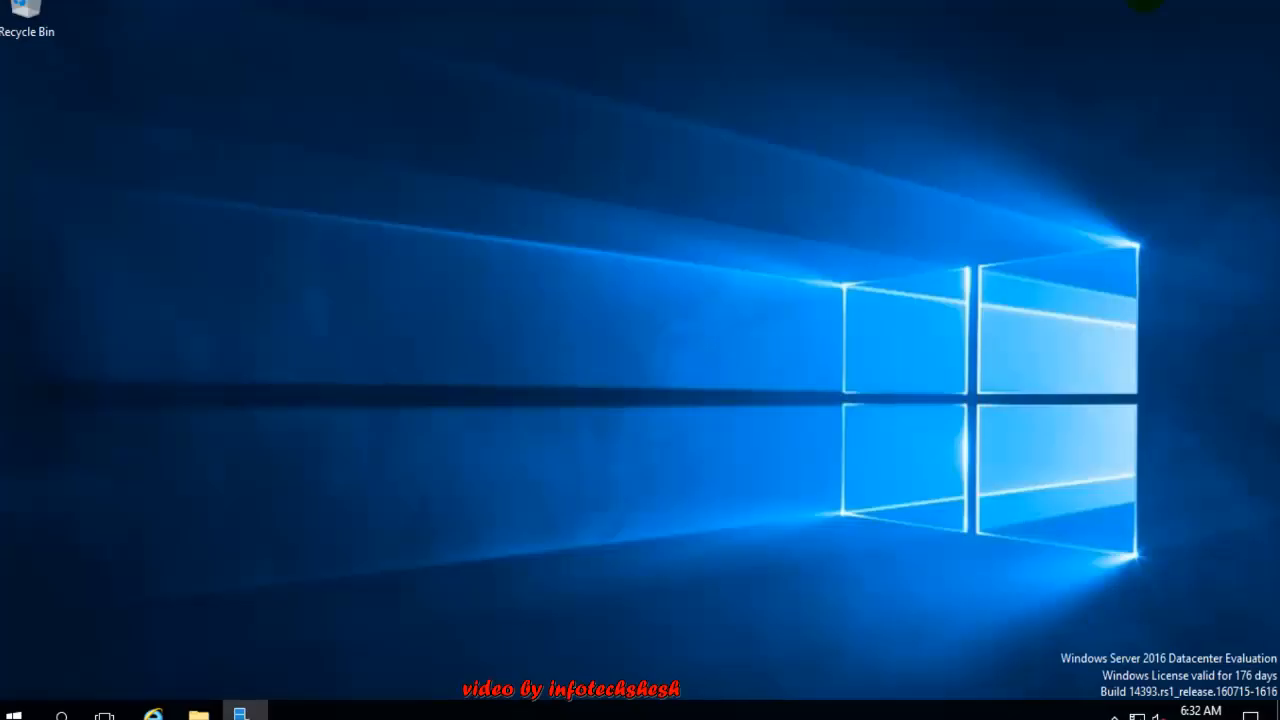
right_click(460, 209)
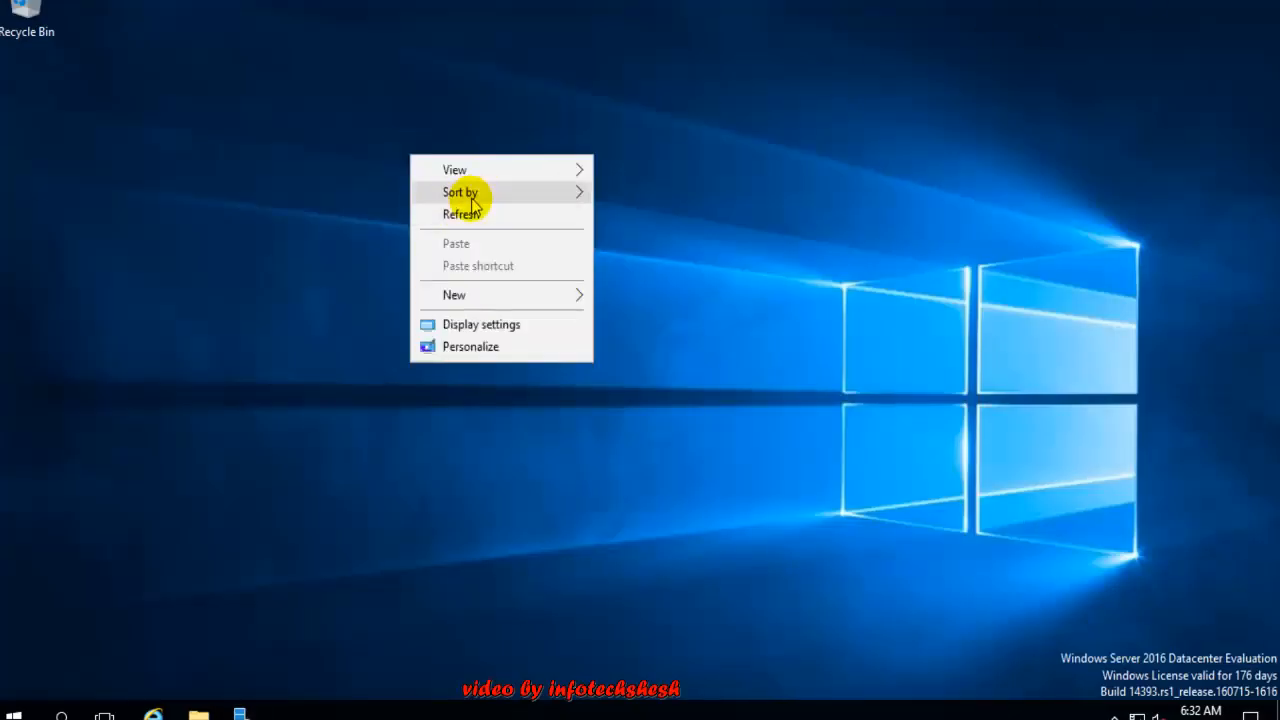
click(463, 210)
right_click(461, 198)
click(509, 255)
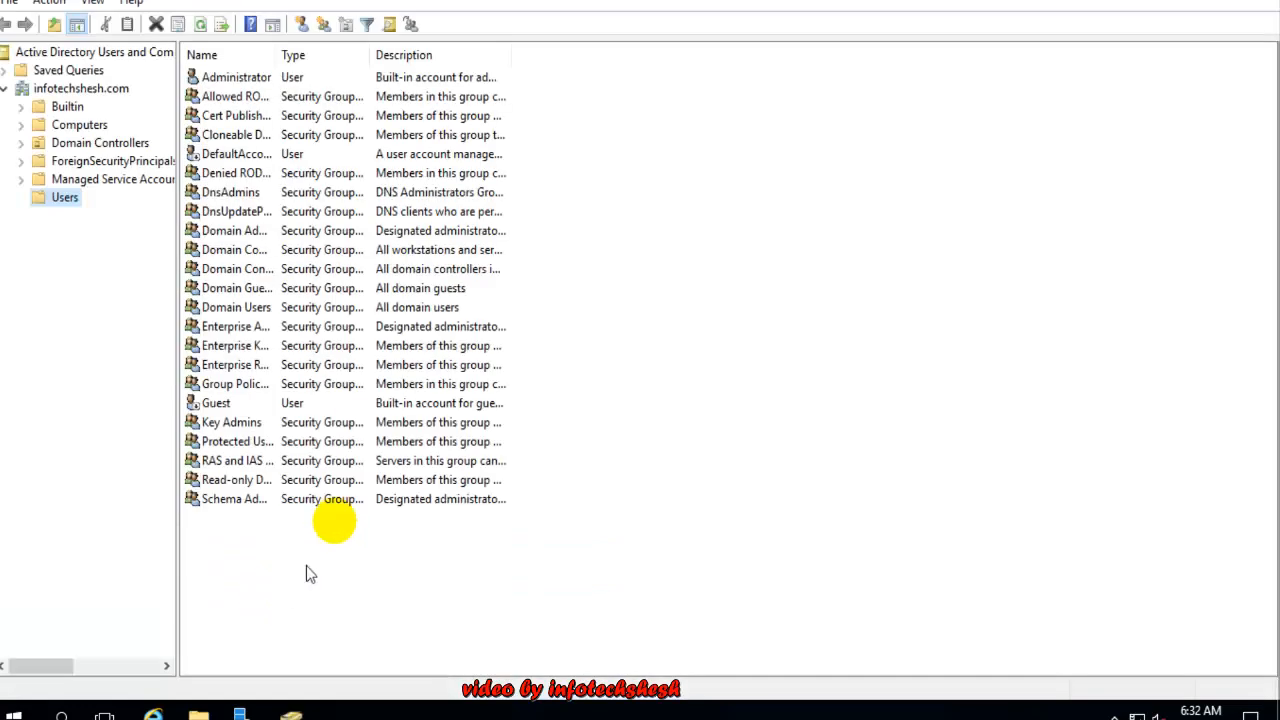
click(8, 88)
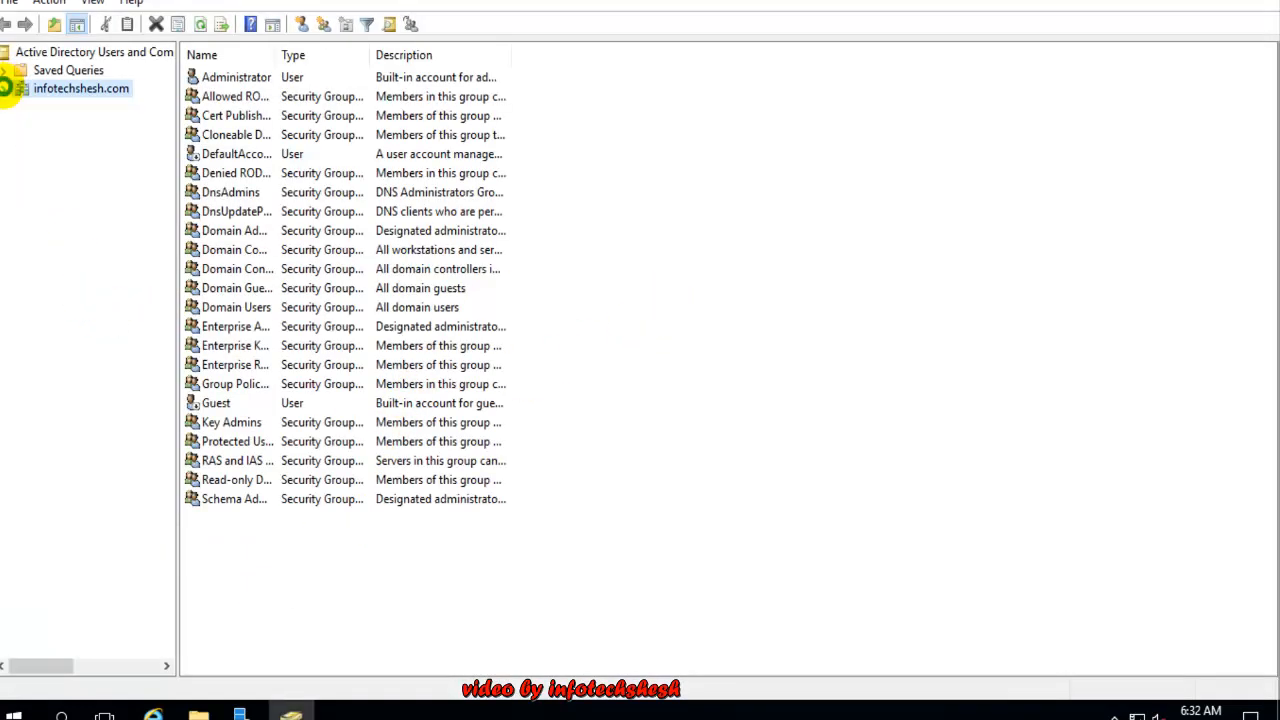
double_click(74, 92)
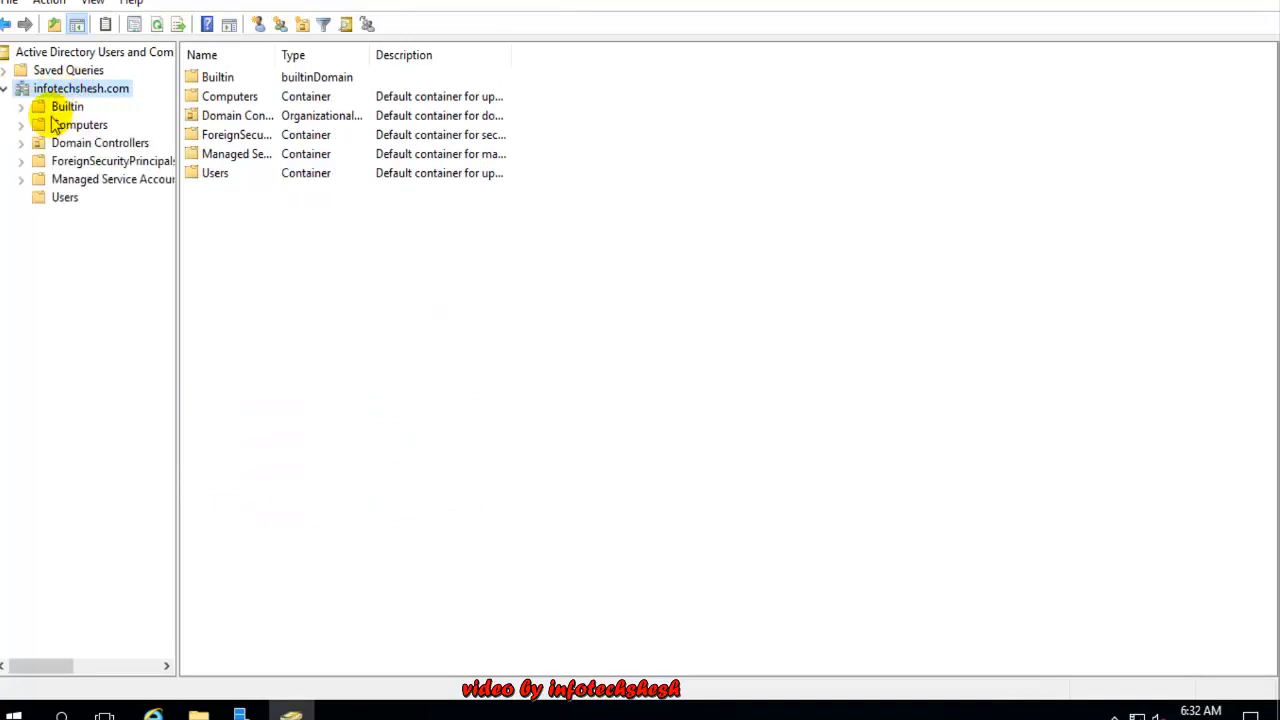
click(58, 200)
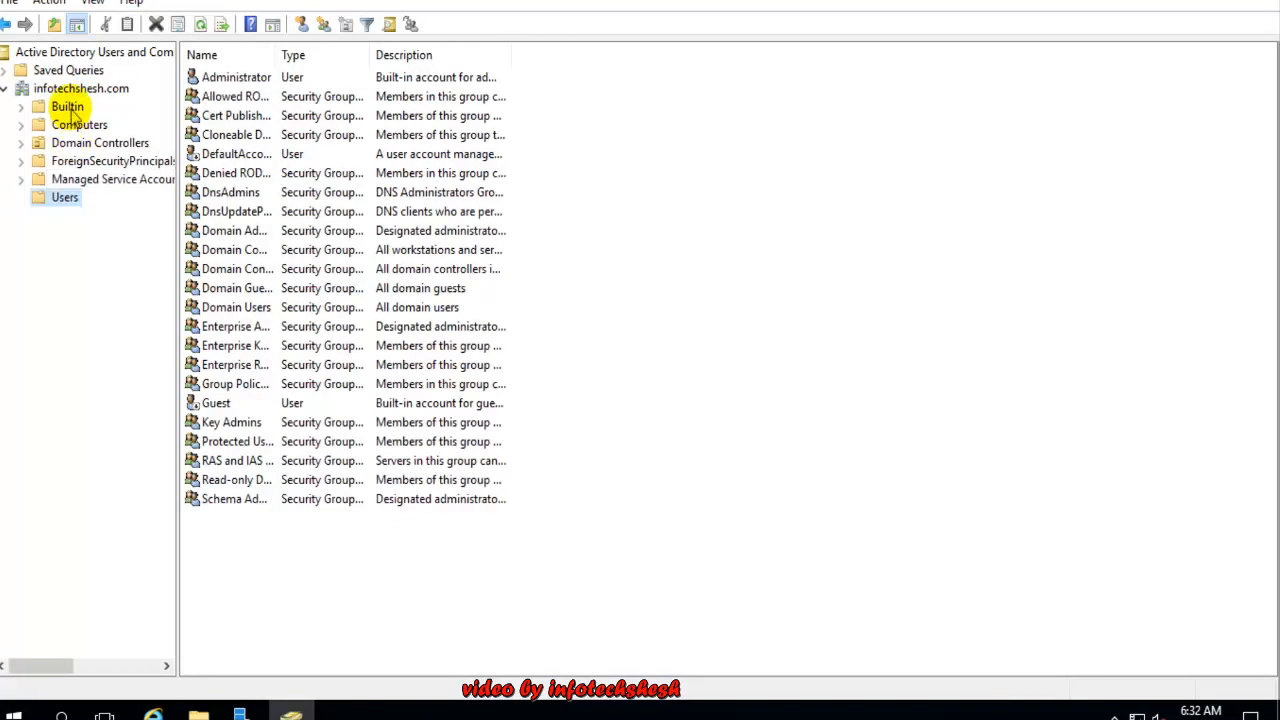
click(69, 106)
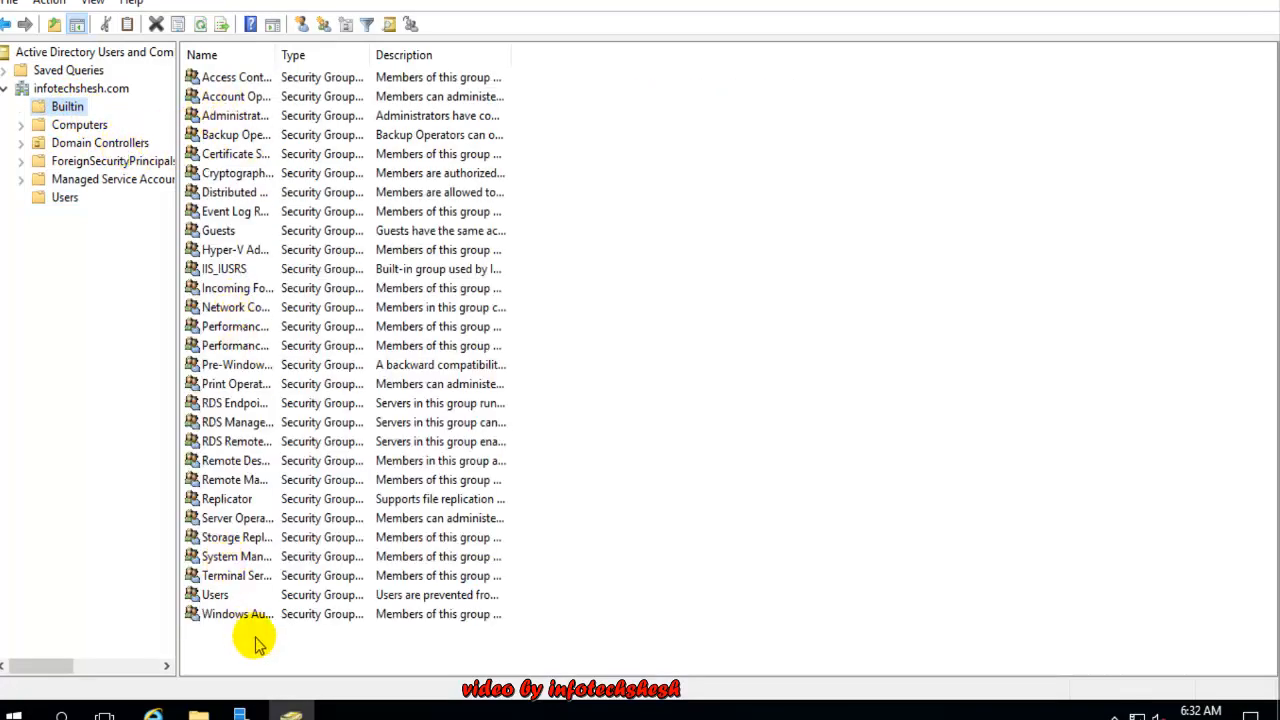
drag(254, 640, 194, 74)
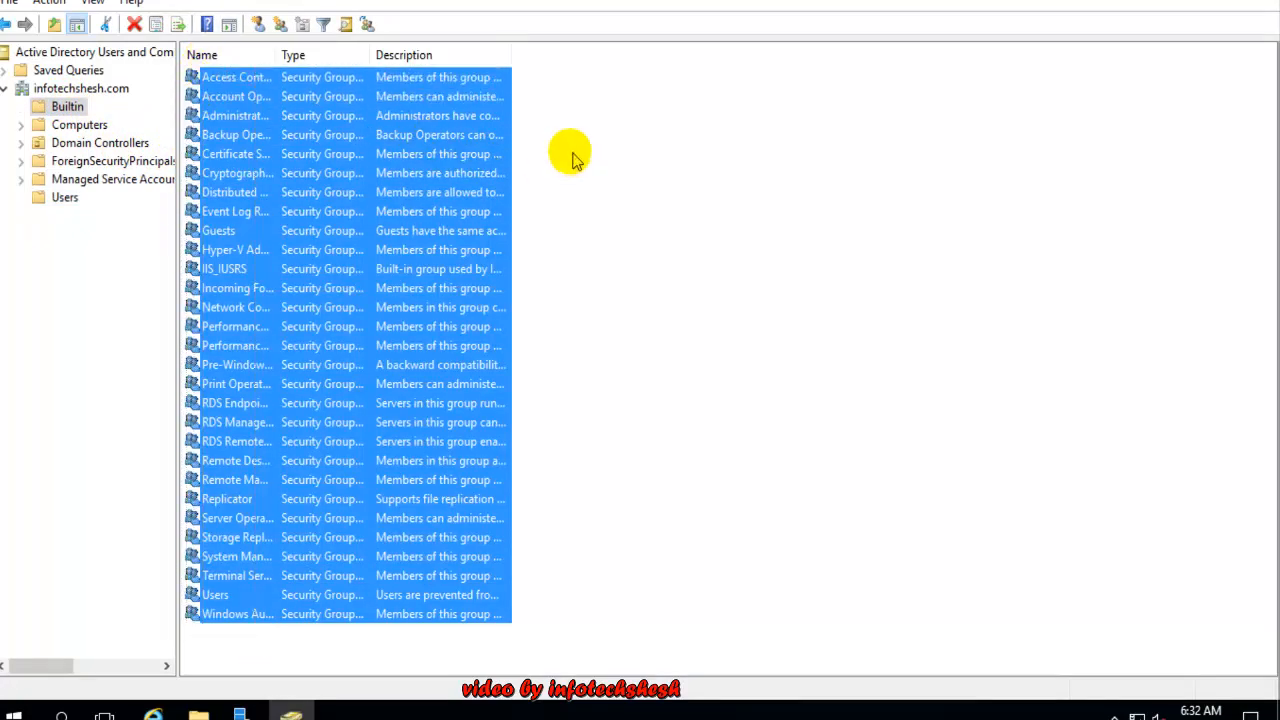
click(571, 157)
click(68, 124)
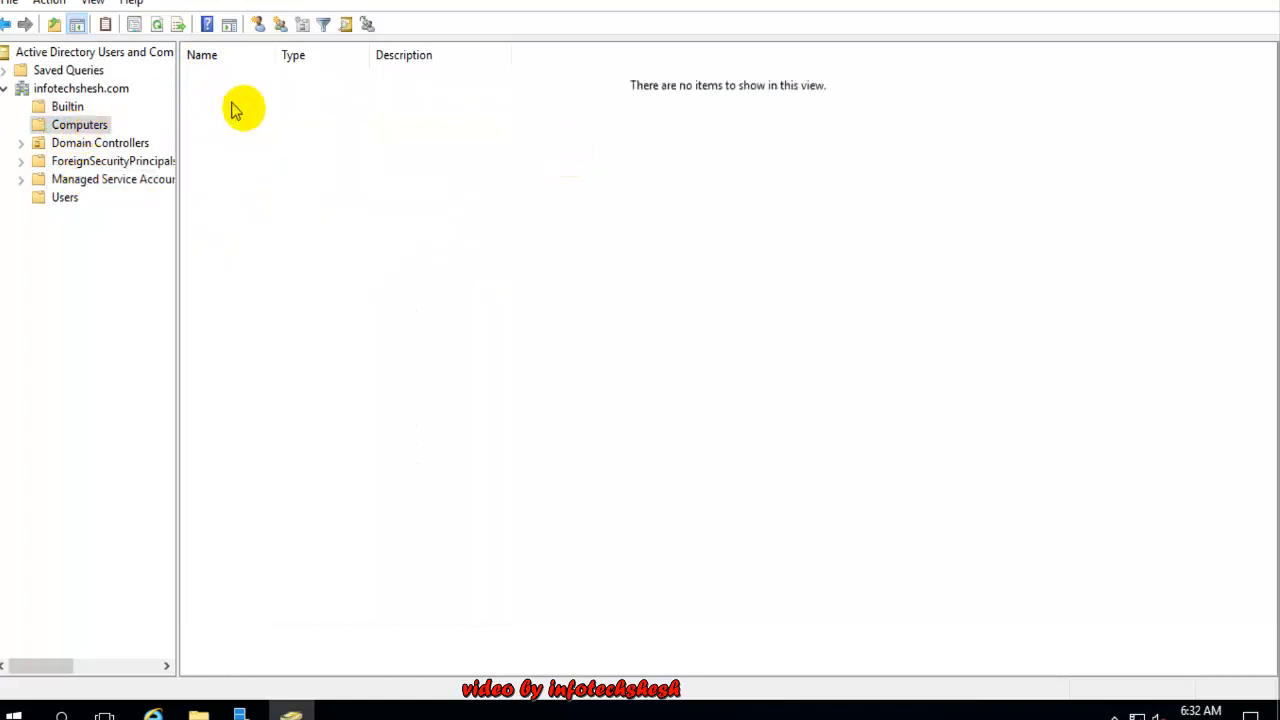
click(100, 142)
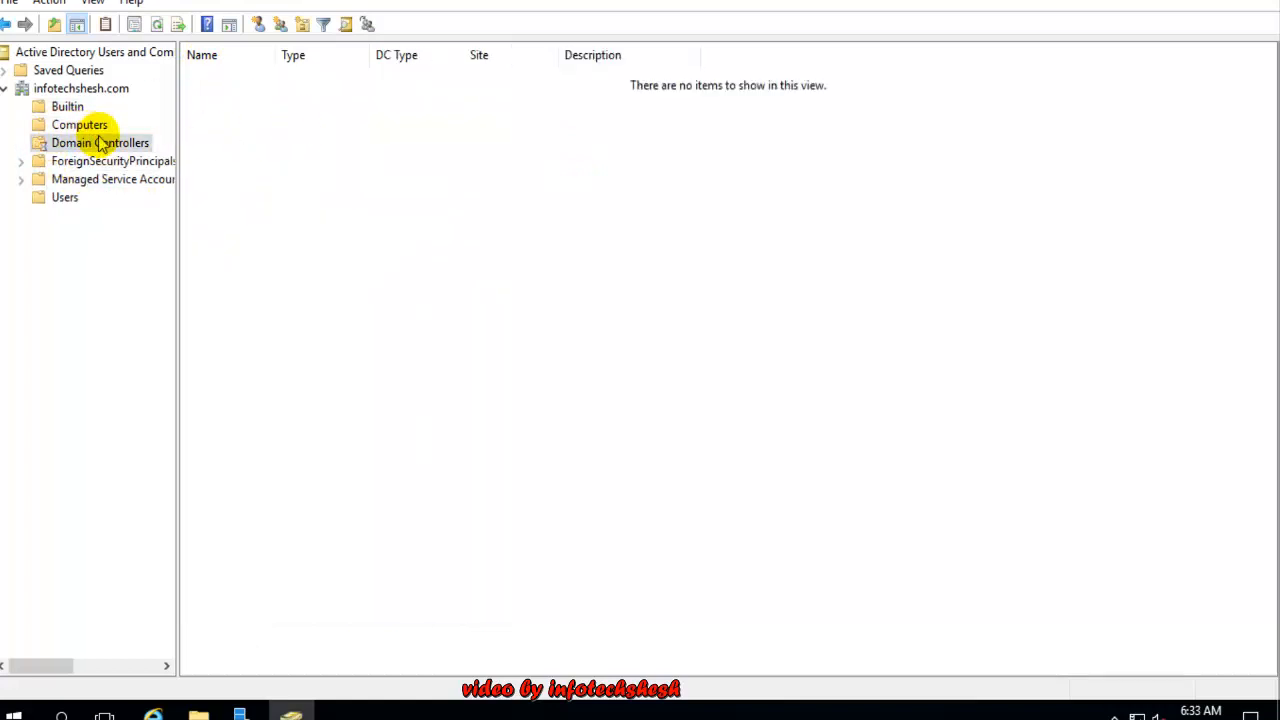
click(100, 162)
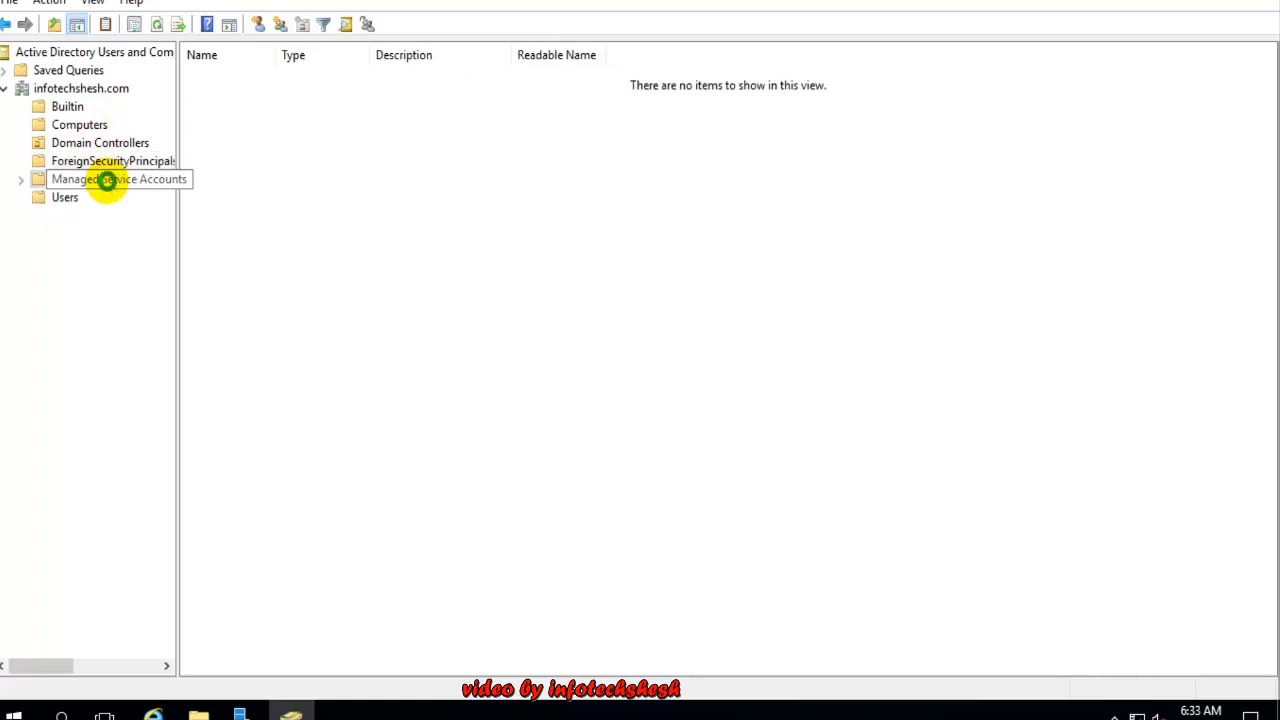
click(106, 180)
click(68, 199)
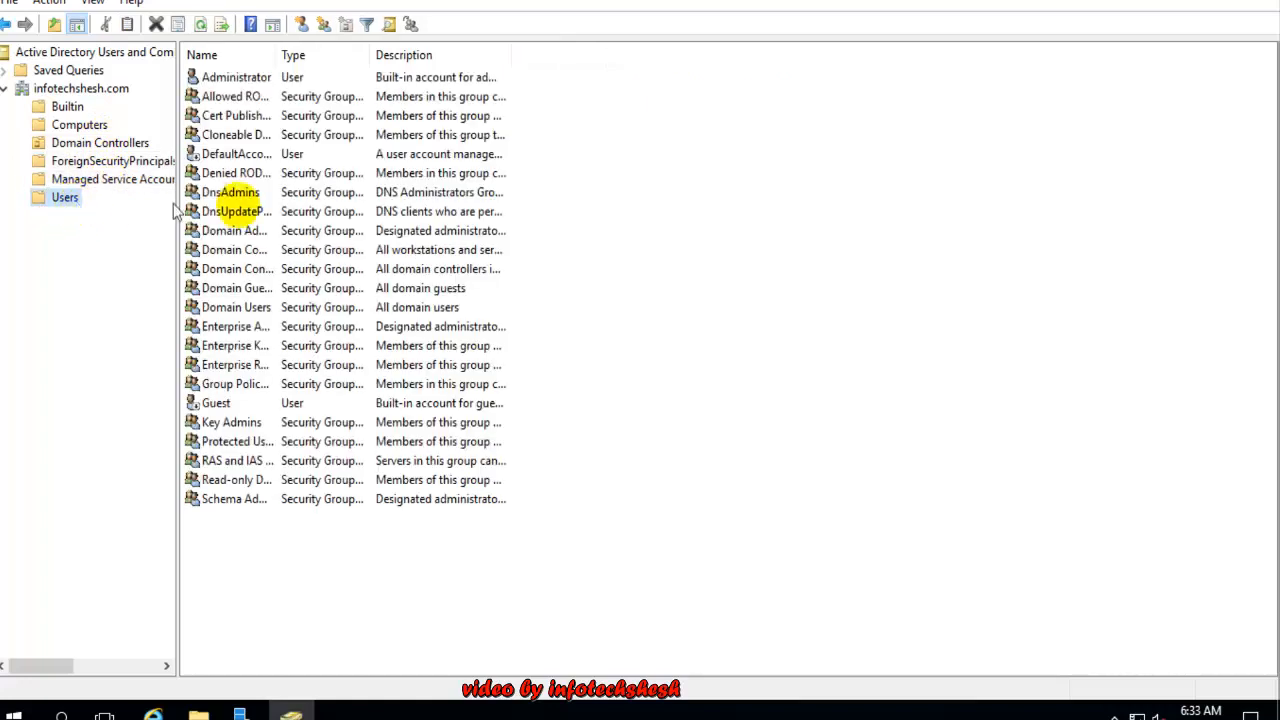
drag(286, 523, 200, 62)
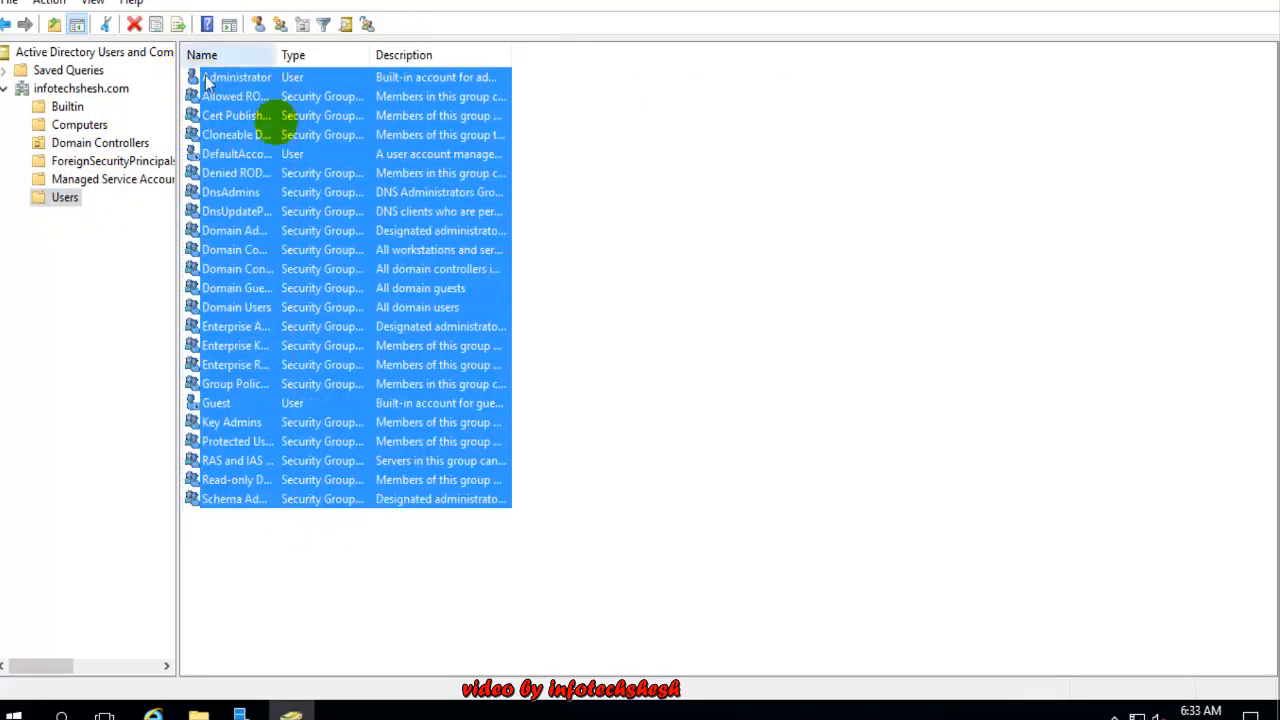
click(310, 192)
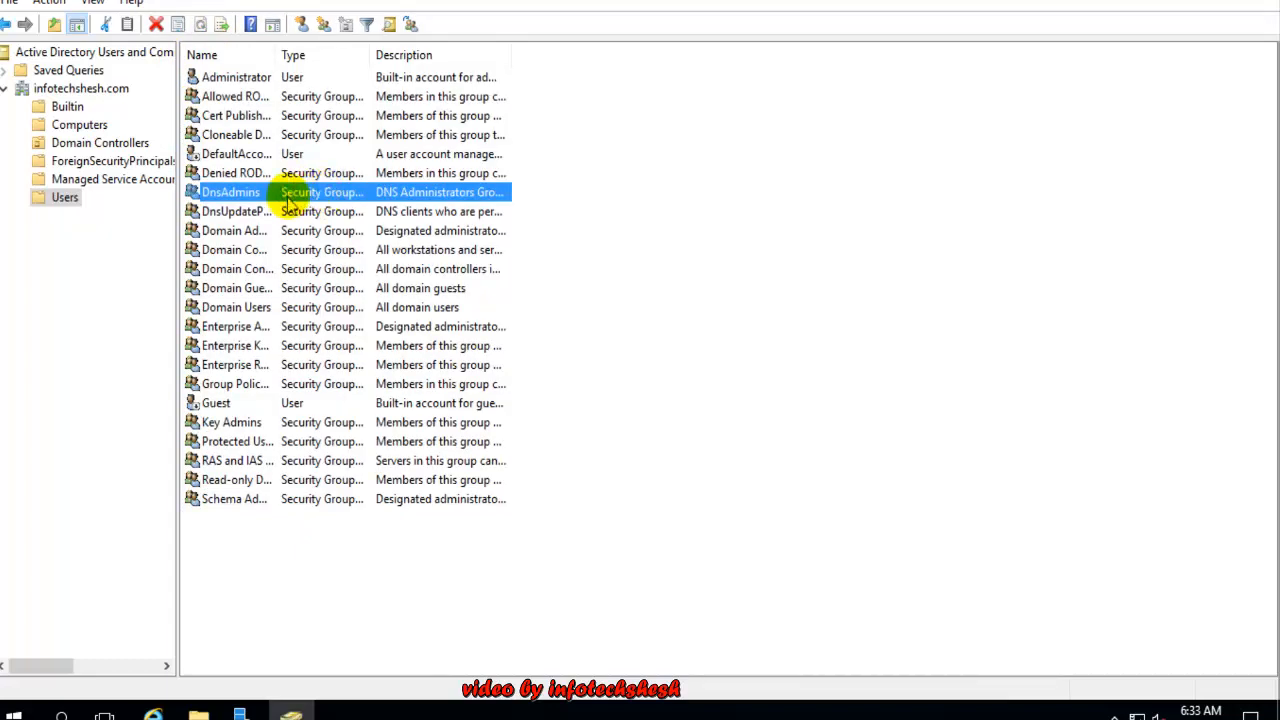
double_click(318, 197)
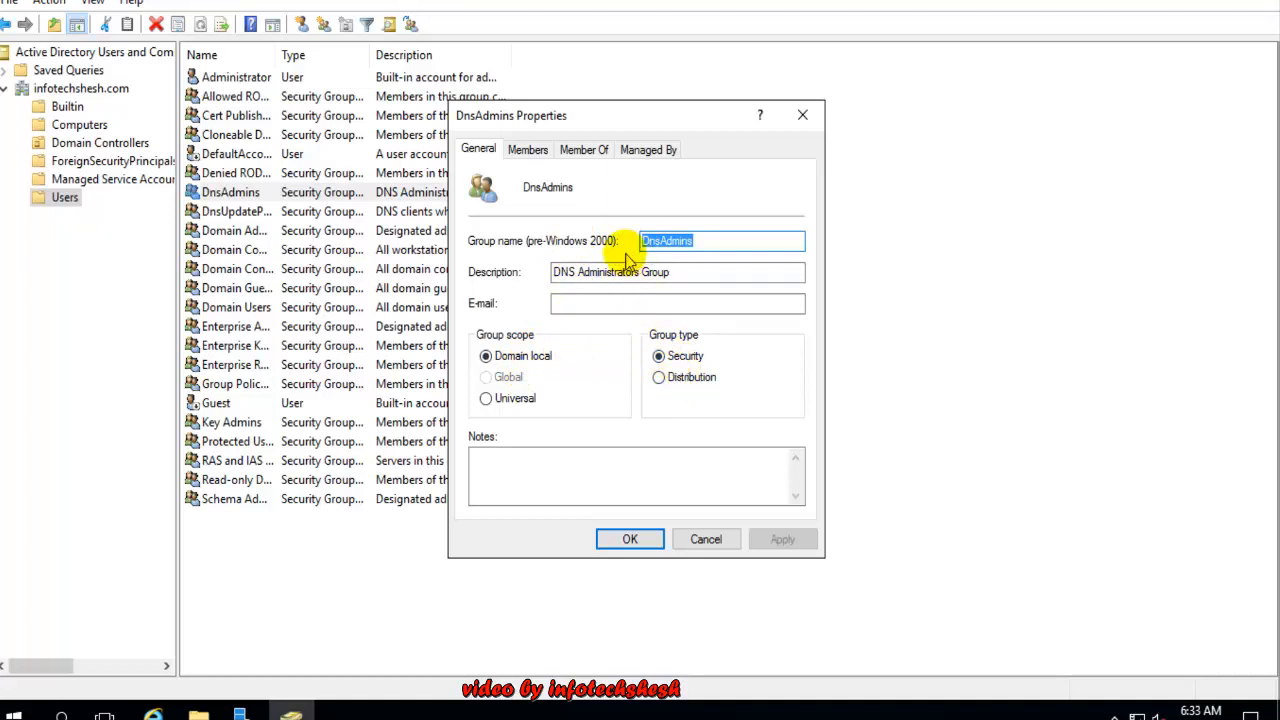
click(662, 148)
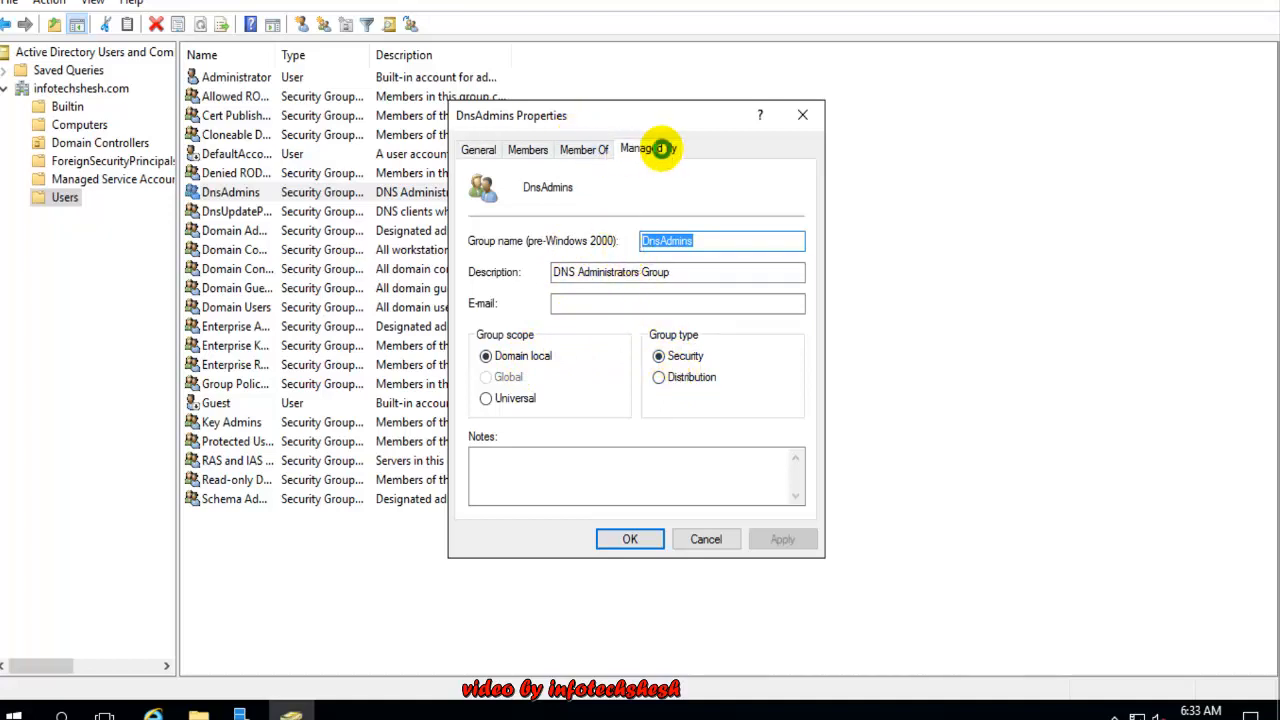
click(802, 115)
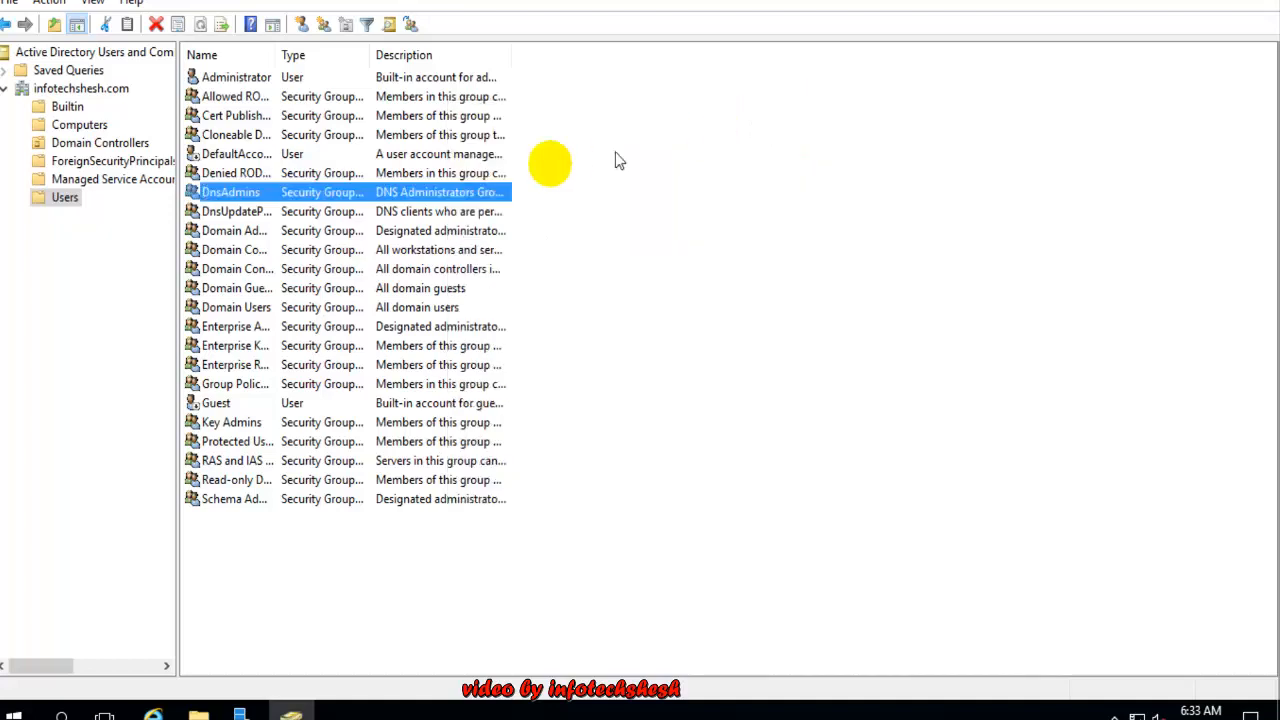
click(329, 551)
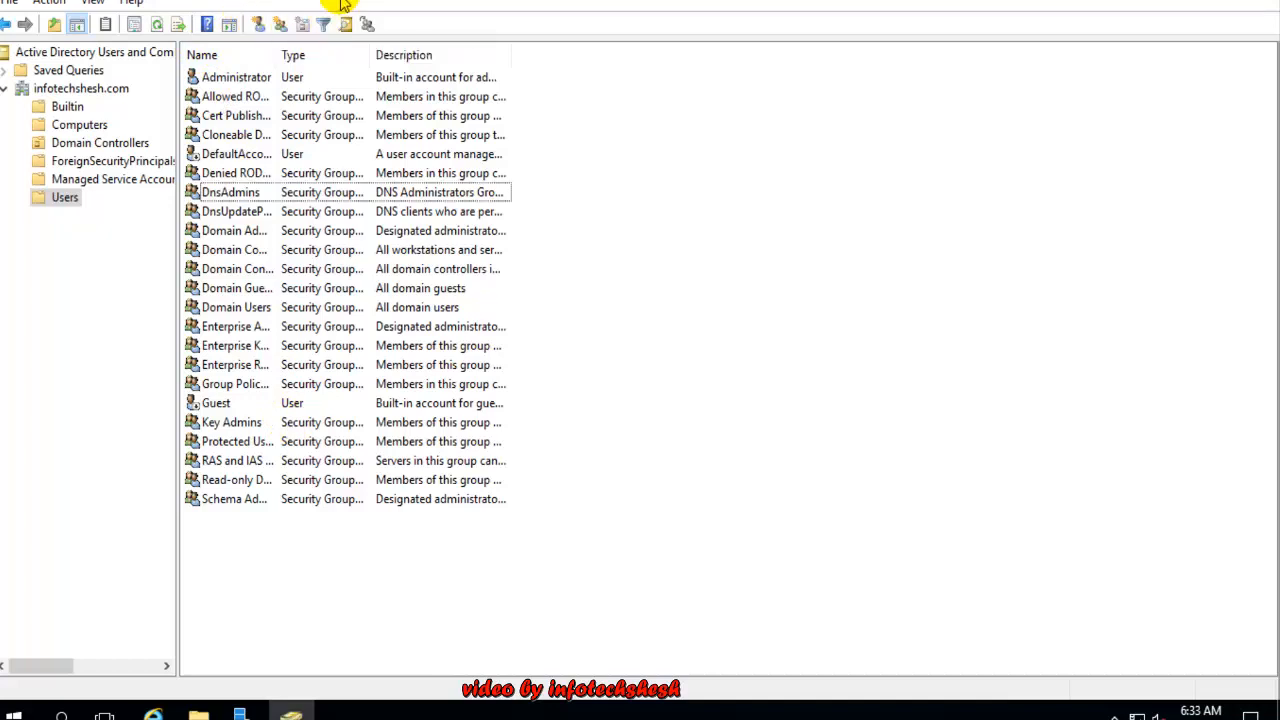
Cancel the New Object - User form without creating a user
click(259, 21)
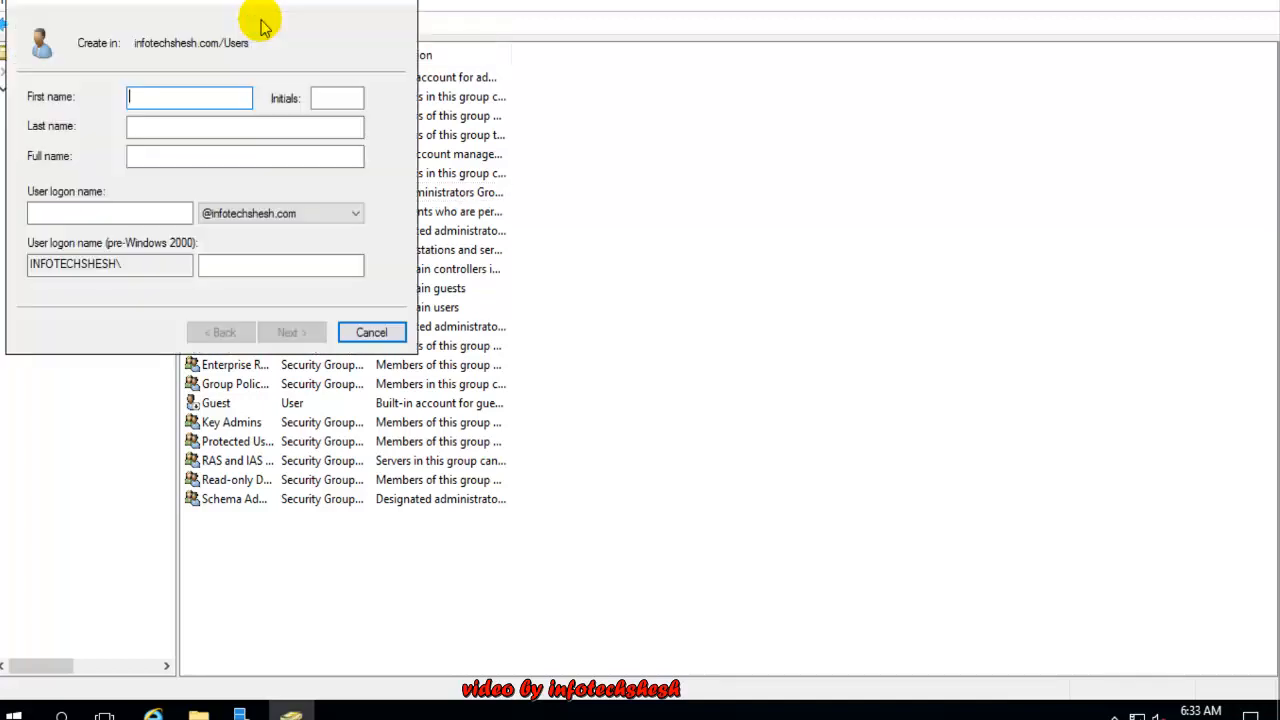
drag(170, 4, 490, 175)
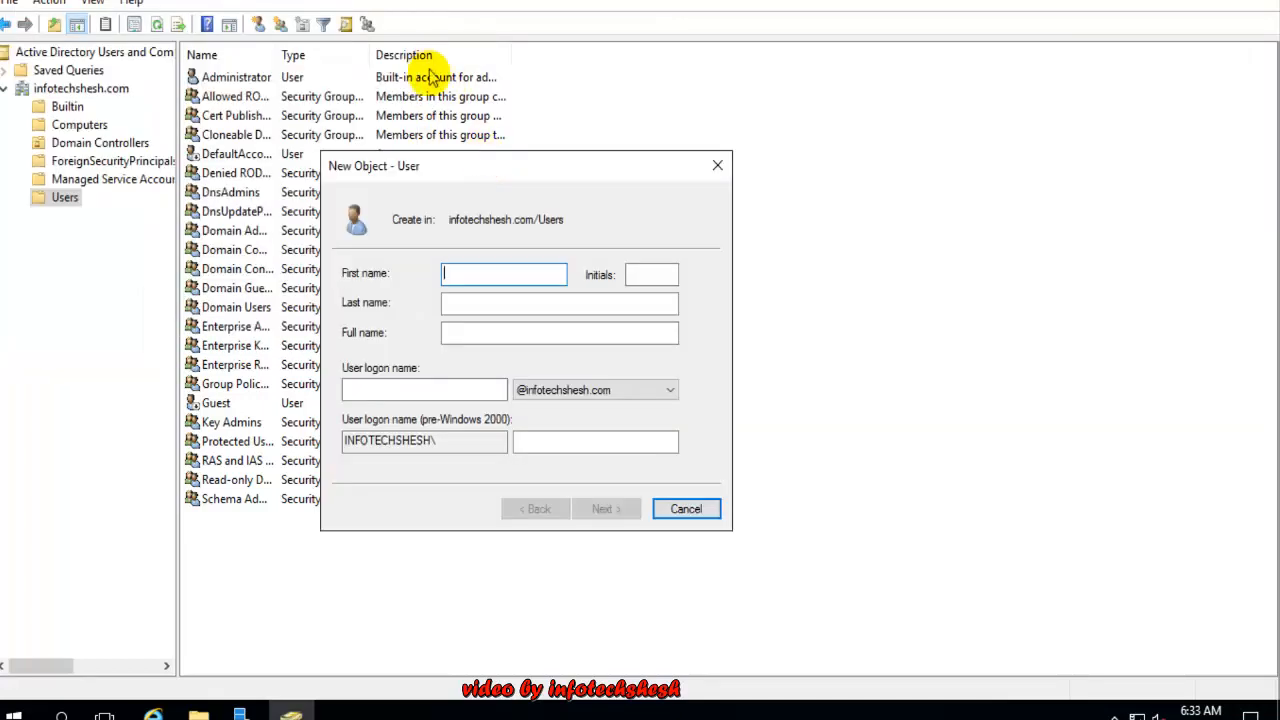
click(685, 510)
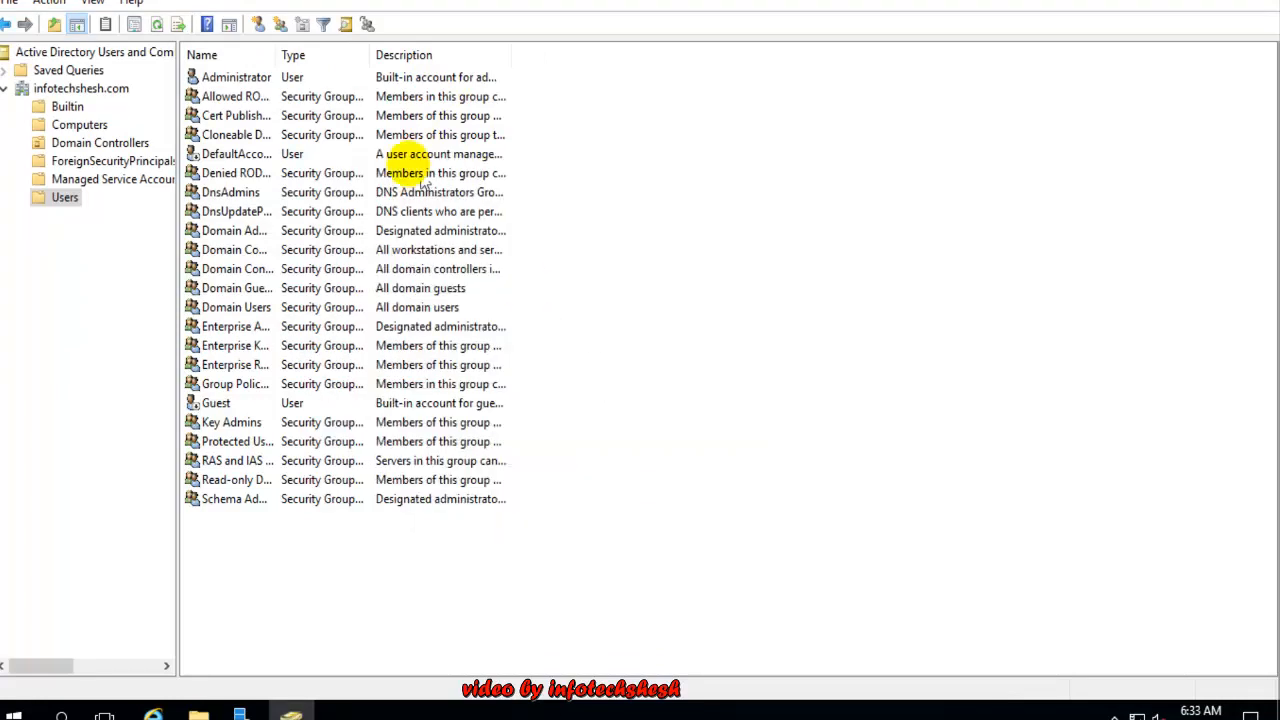
Cancel the New Object - Group form, then bring up the New object options for Users
click(279, 25)
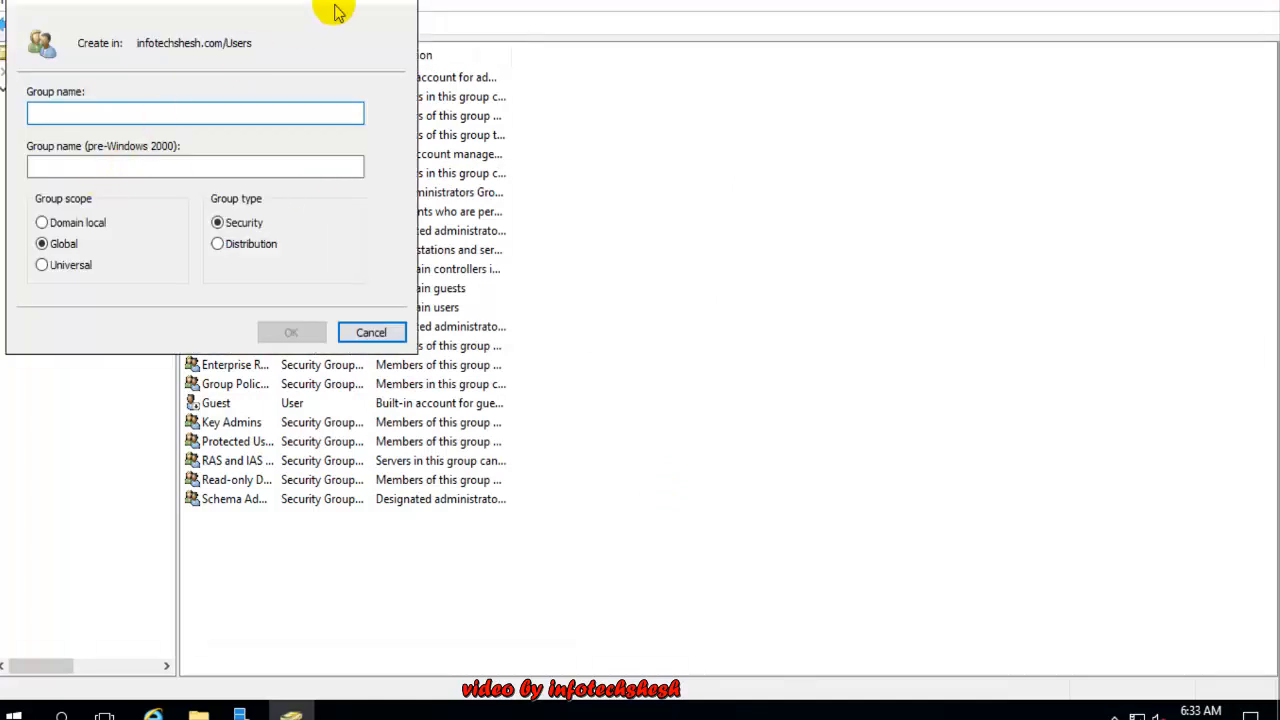
drag(367, 2, 420, 68)
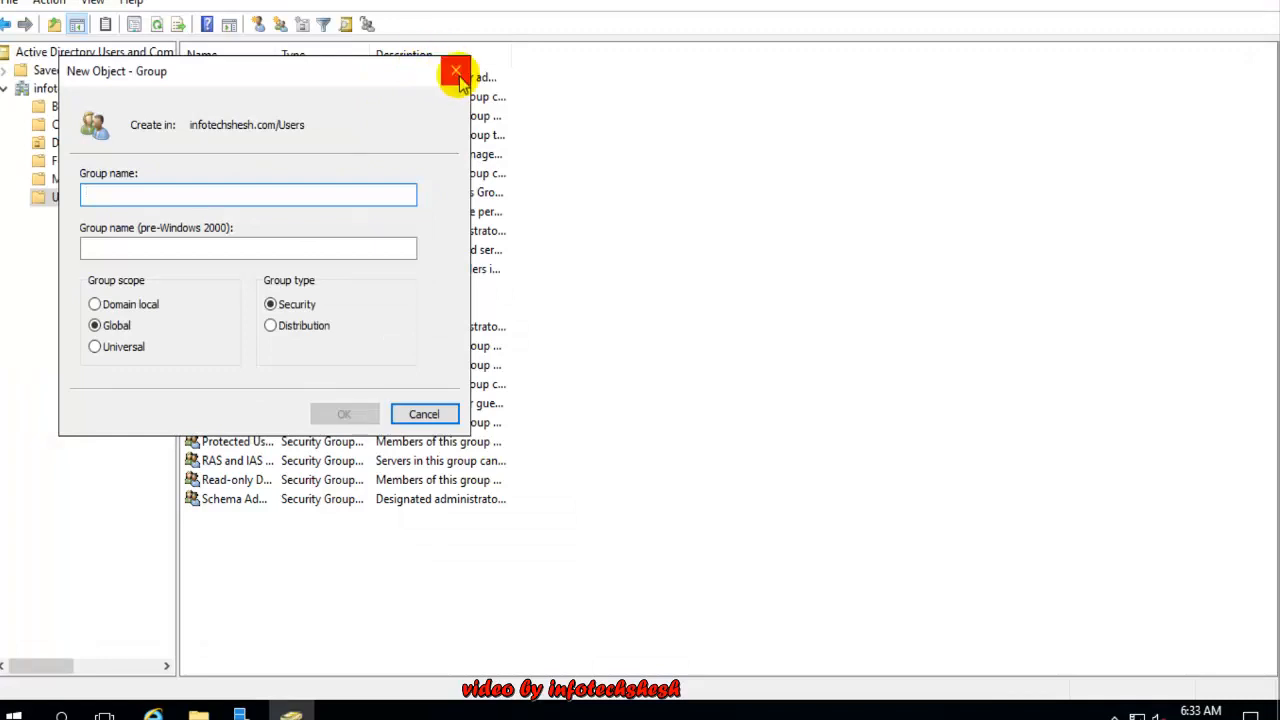
click(456, 71)
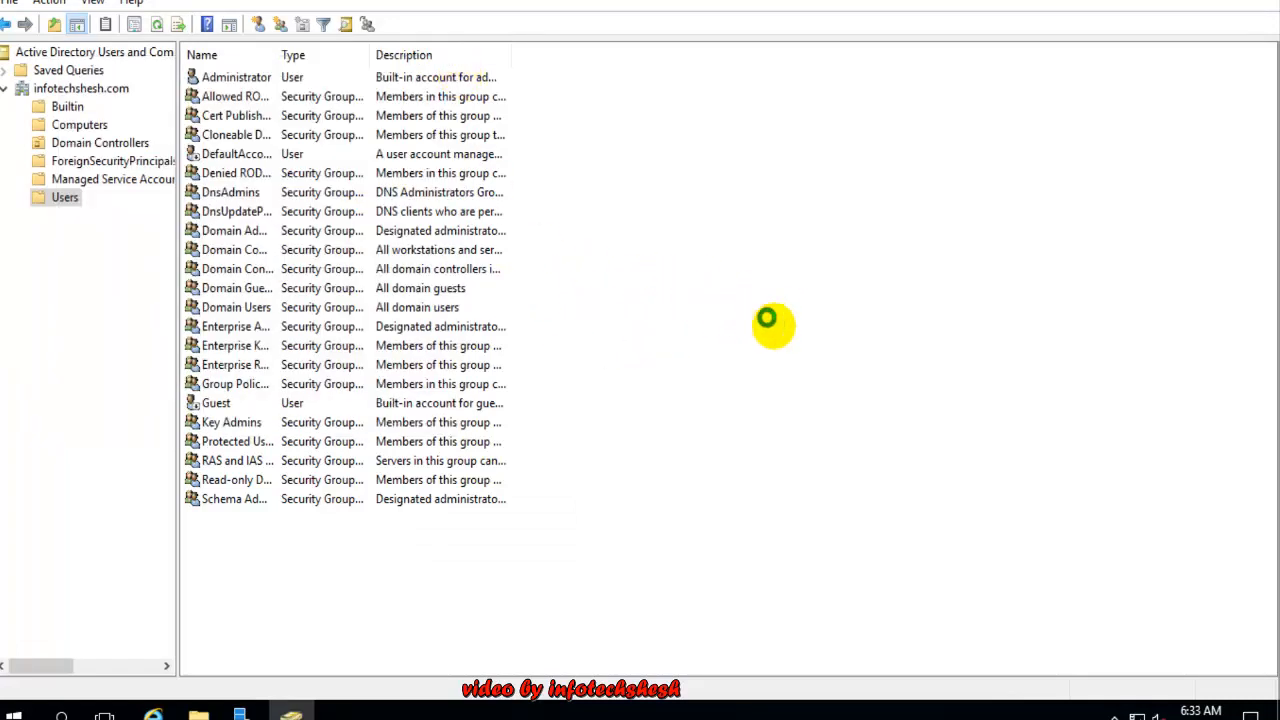
right_click(785, 283)
mouse_move(830, 345)
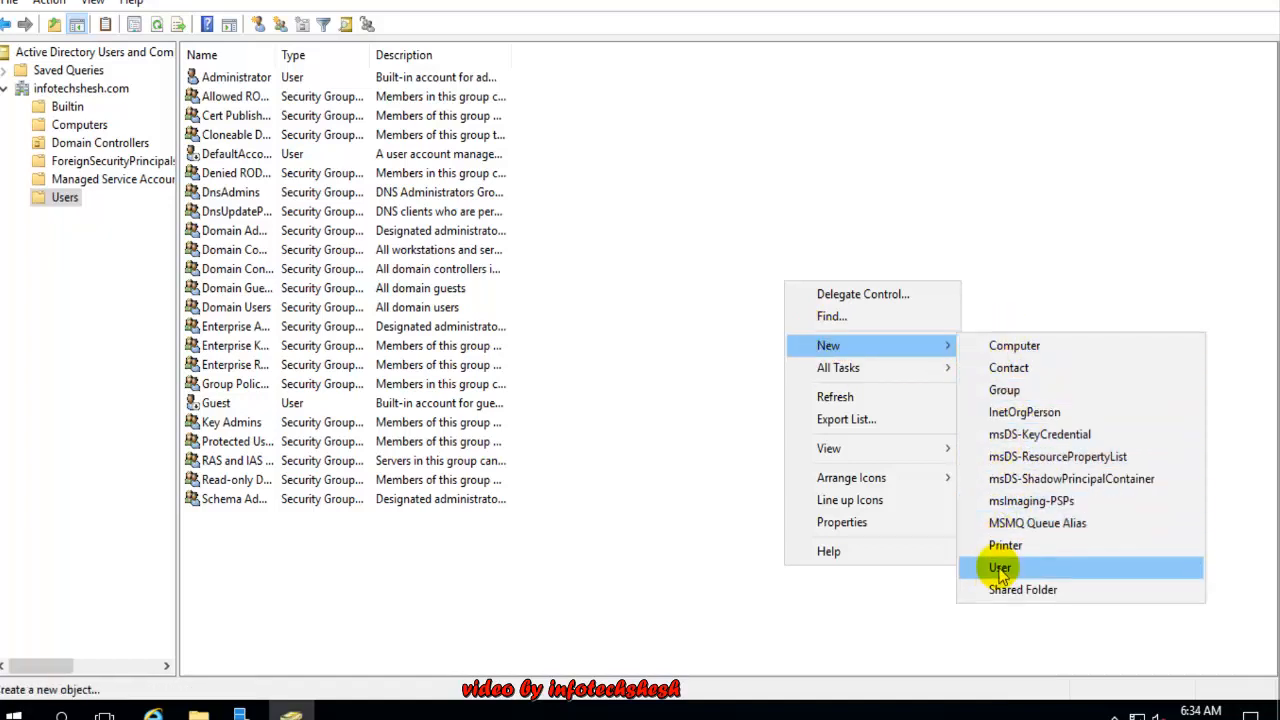
Select the domain, reopen the Users container, and start a new user there
click(625, 299)
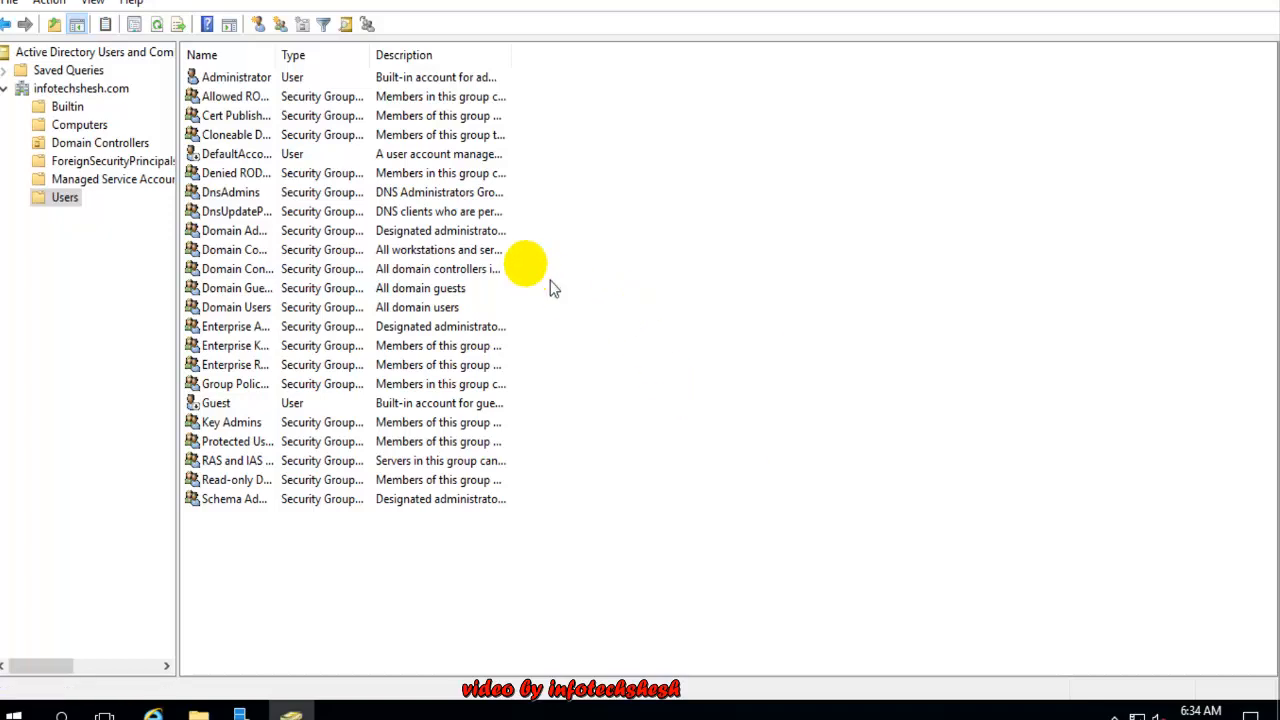
click(72, 90)
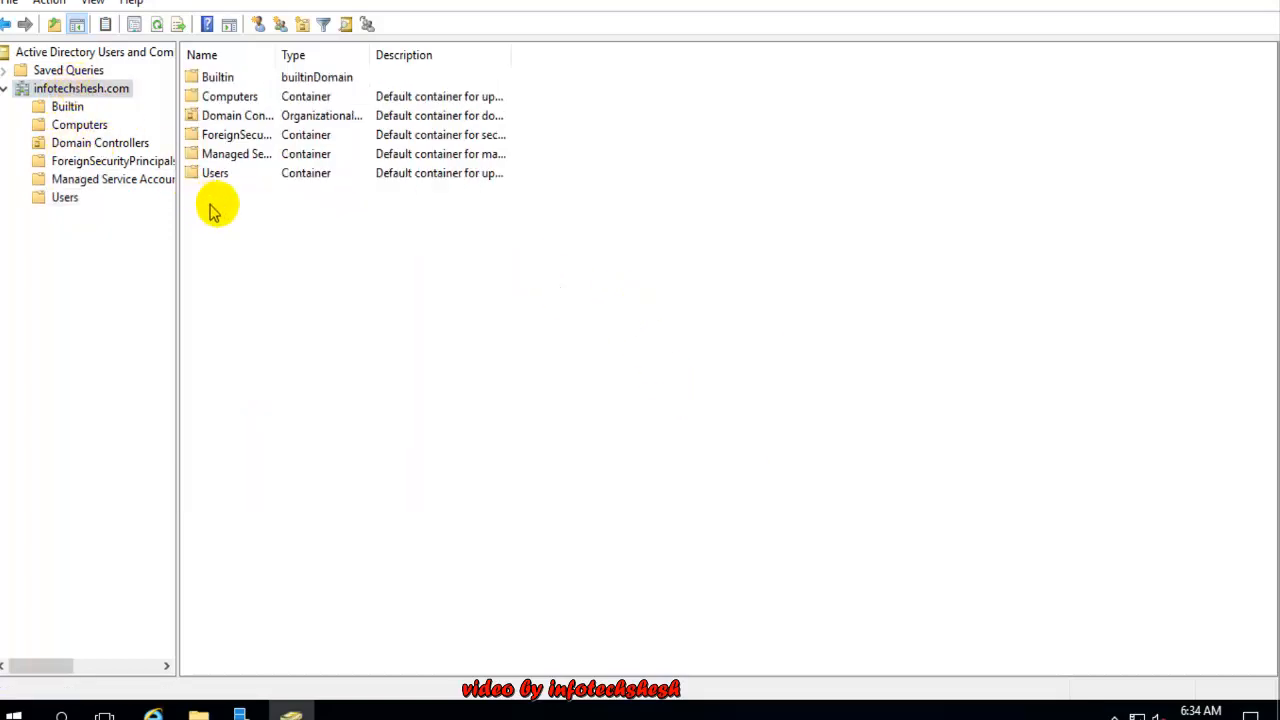
right_click(250, 230)
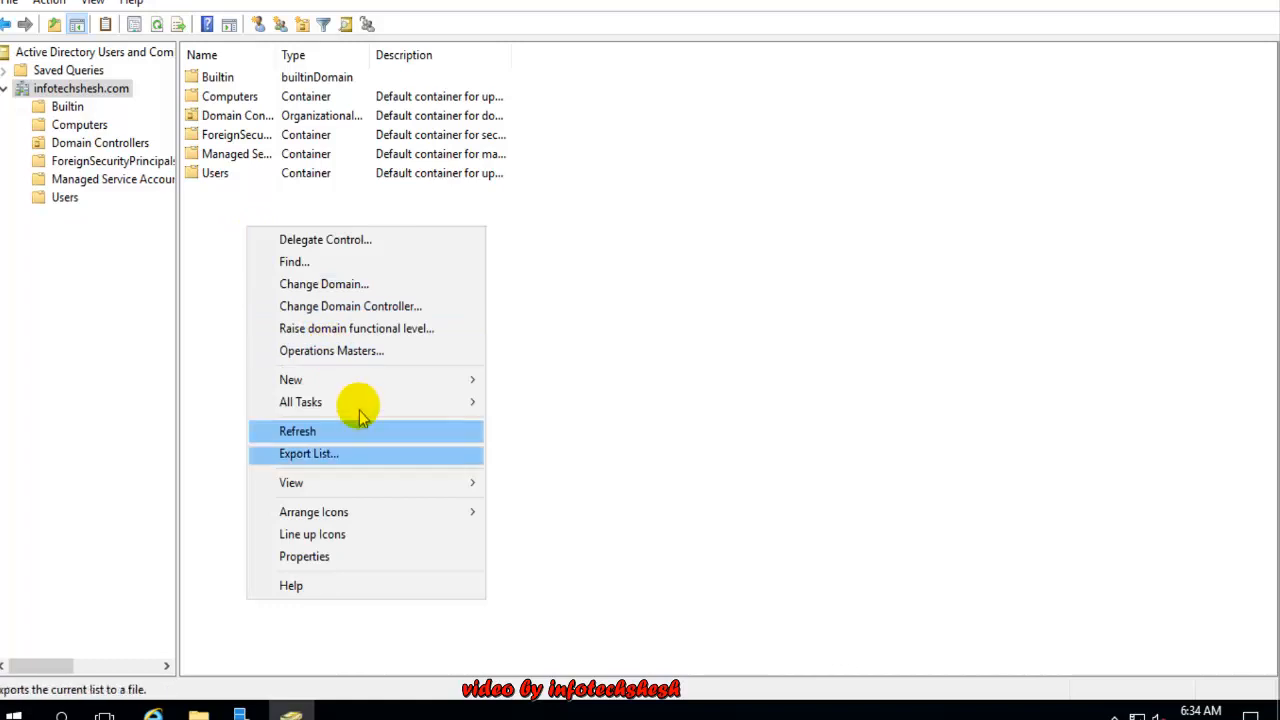
click(611, 309)
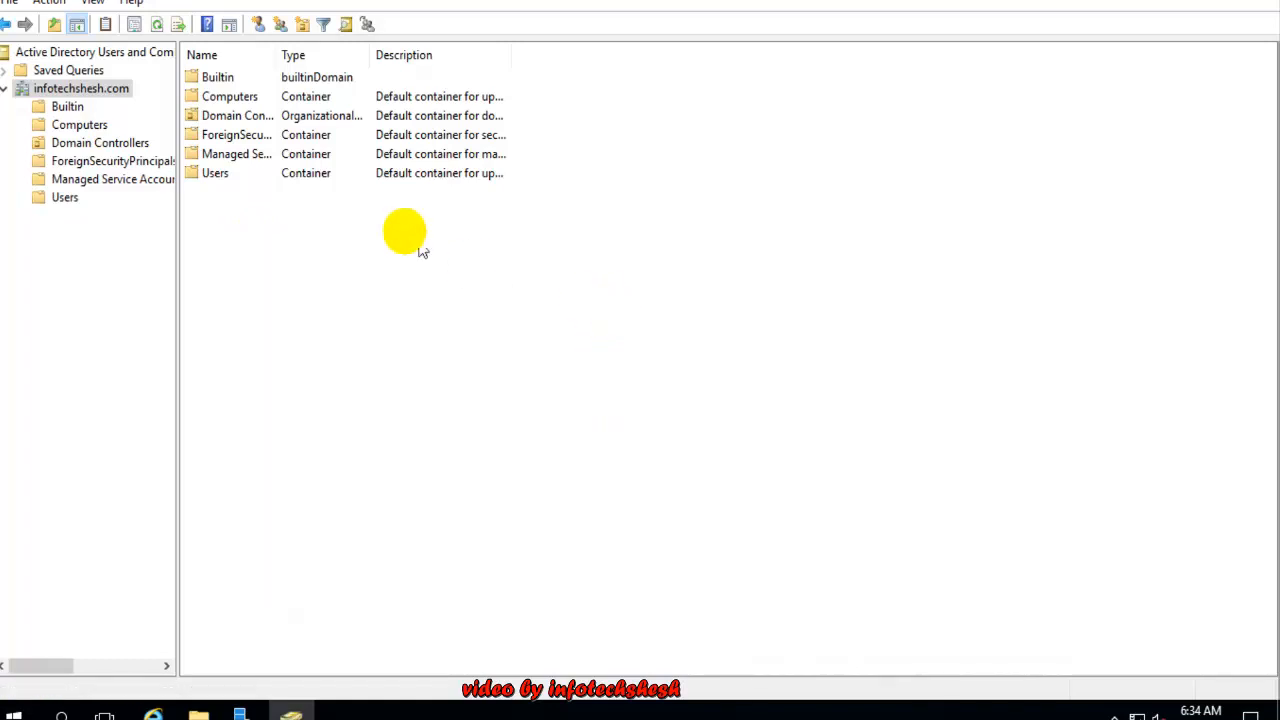
double_click(210, 173)
click(65, 197)
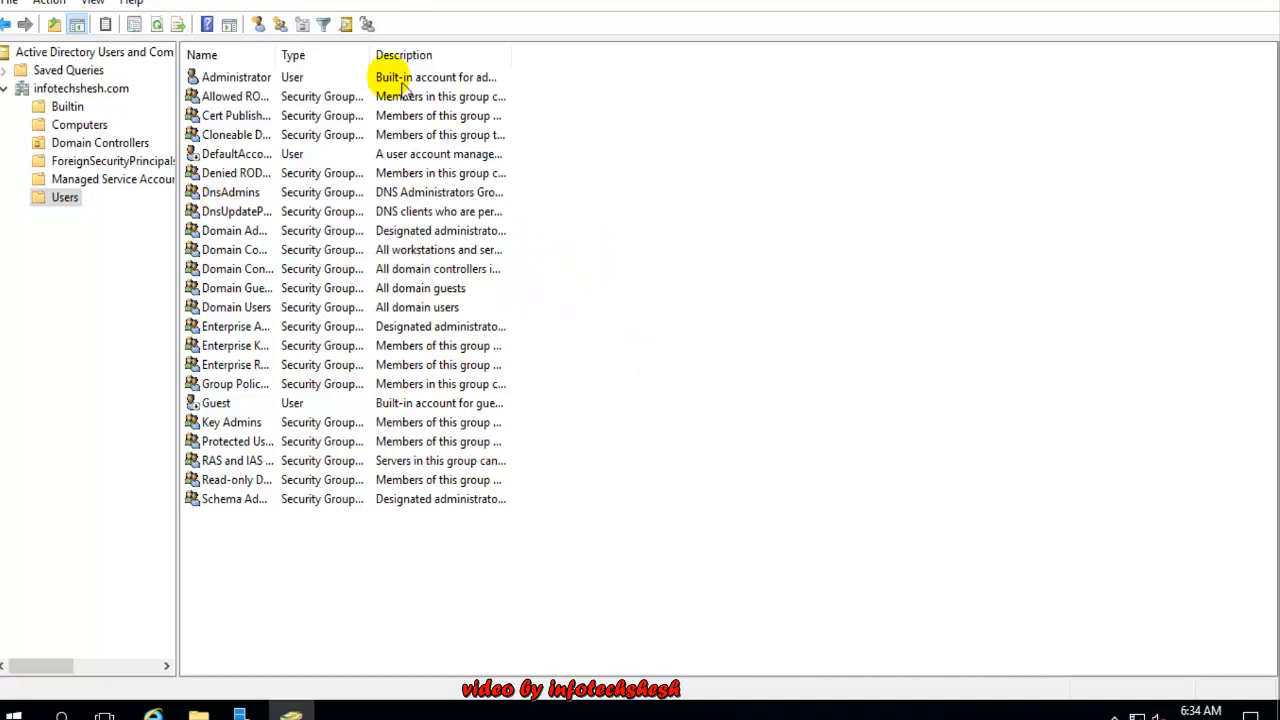
click(258, 23)
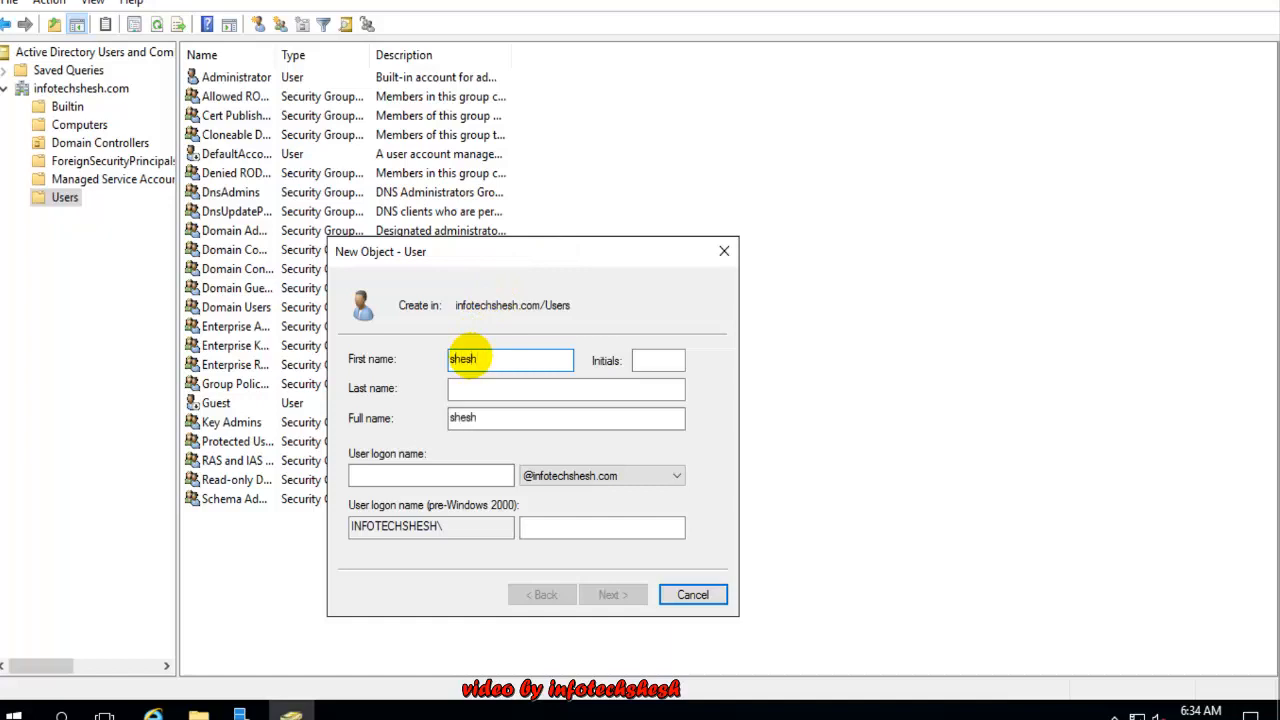
Fill in the new user's first name, last name and logon name fields
click(463, 476)
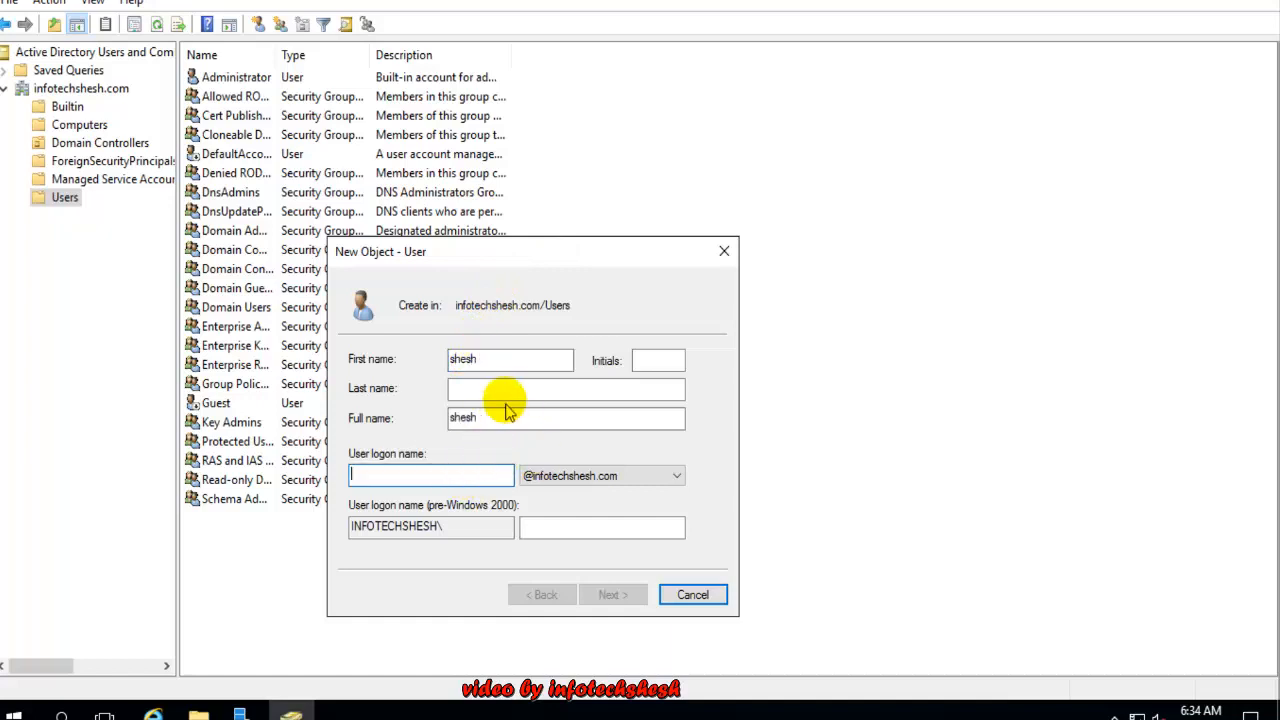
click(655, 362)
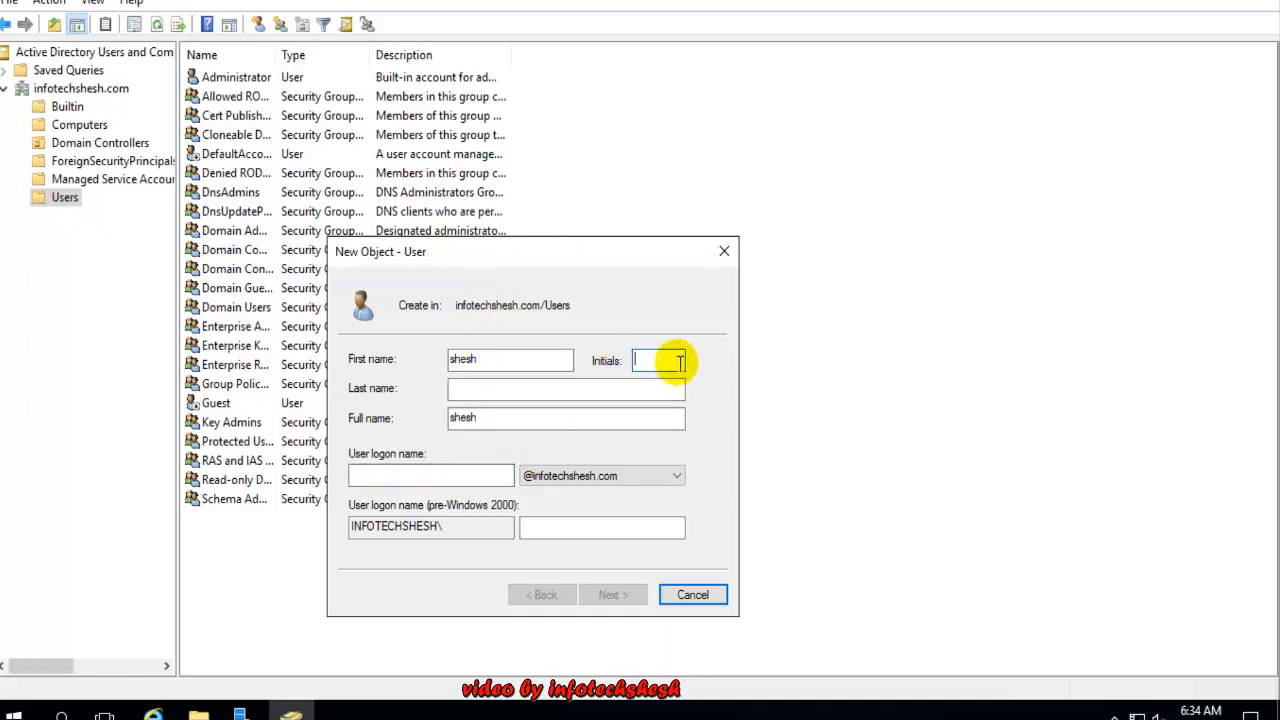
click(509, 385)
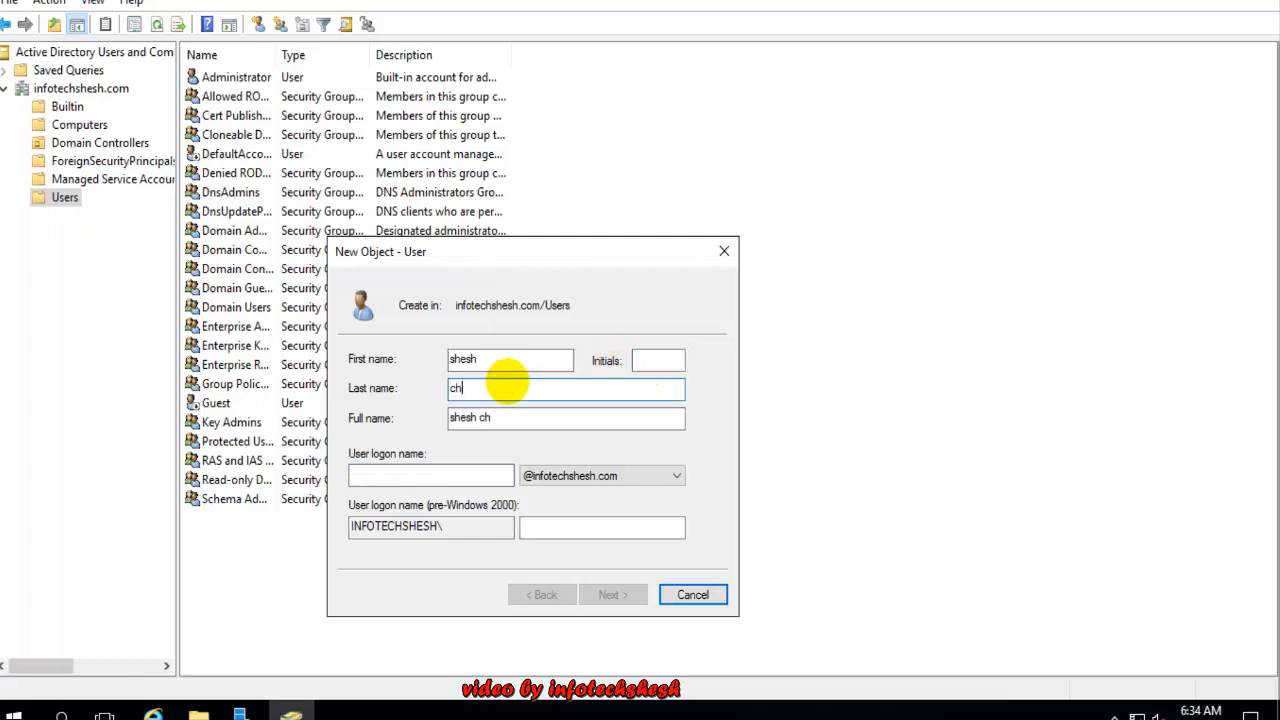
click(422, 474)
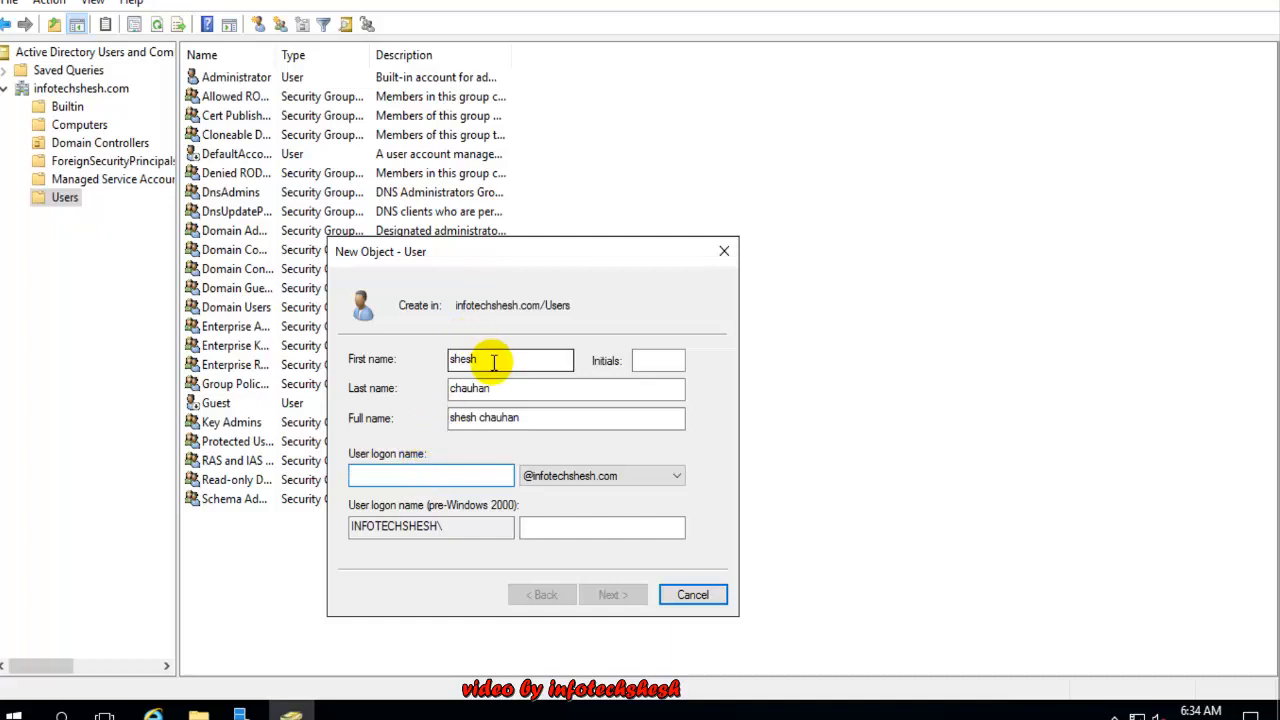
drag(534, 358, 437, 367)
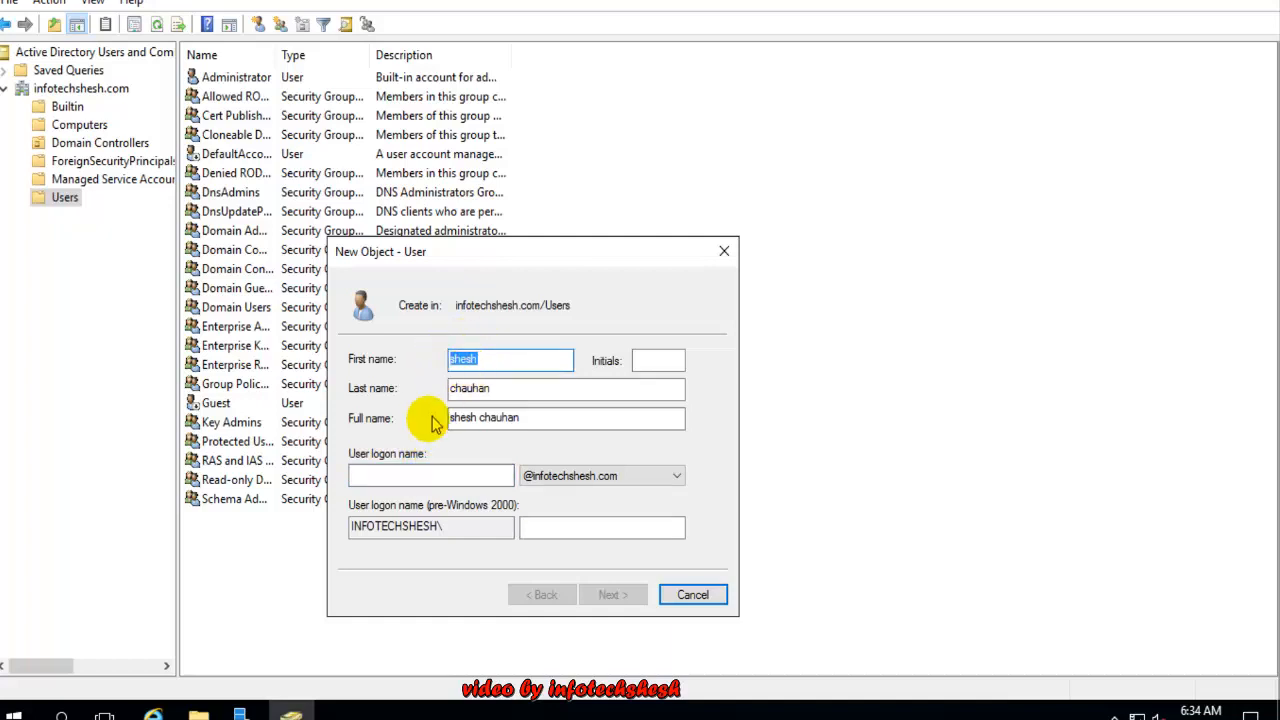
click(382, 476)
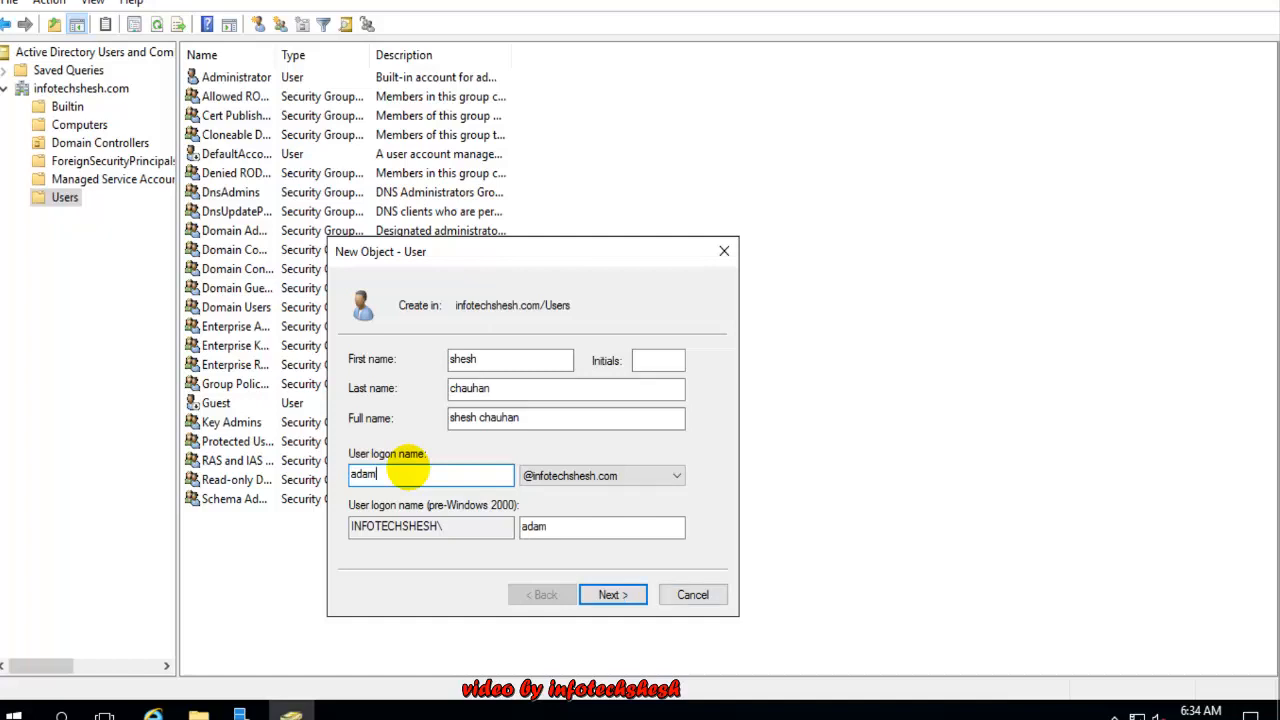
drag(428, 478, 352, 474)
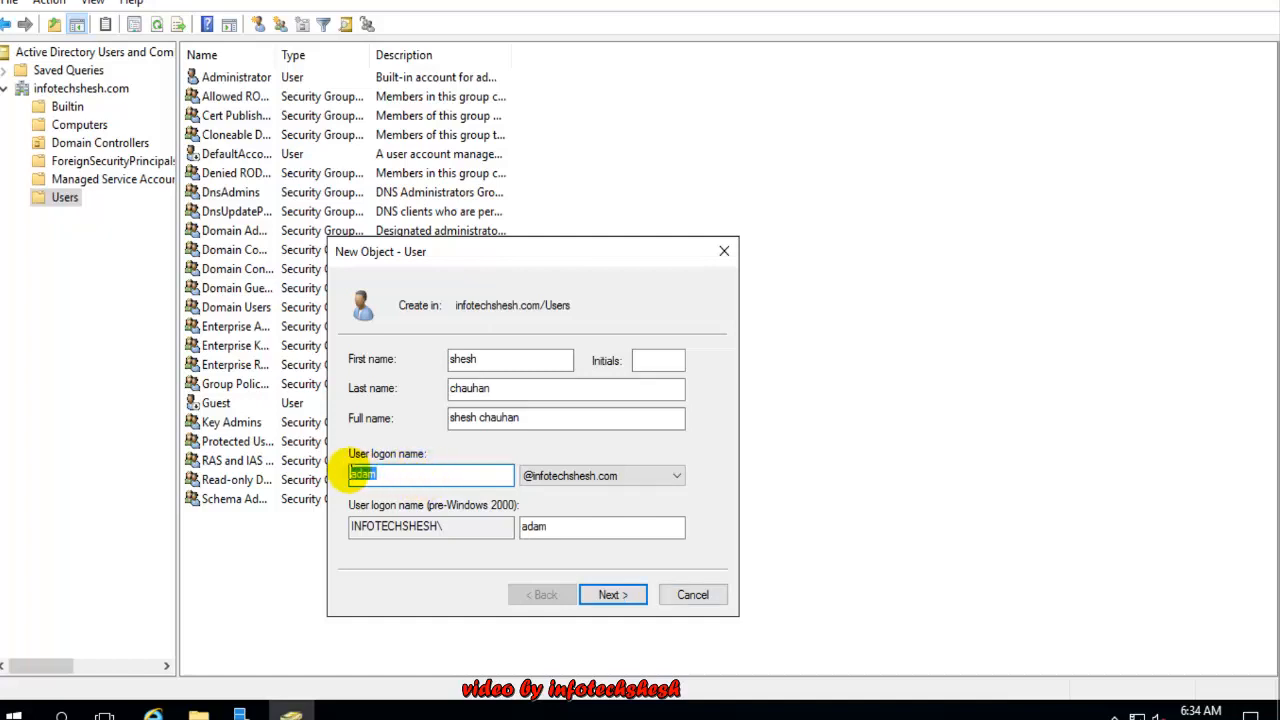
drag(500, 358, 449, 366)
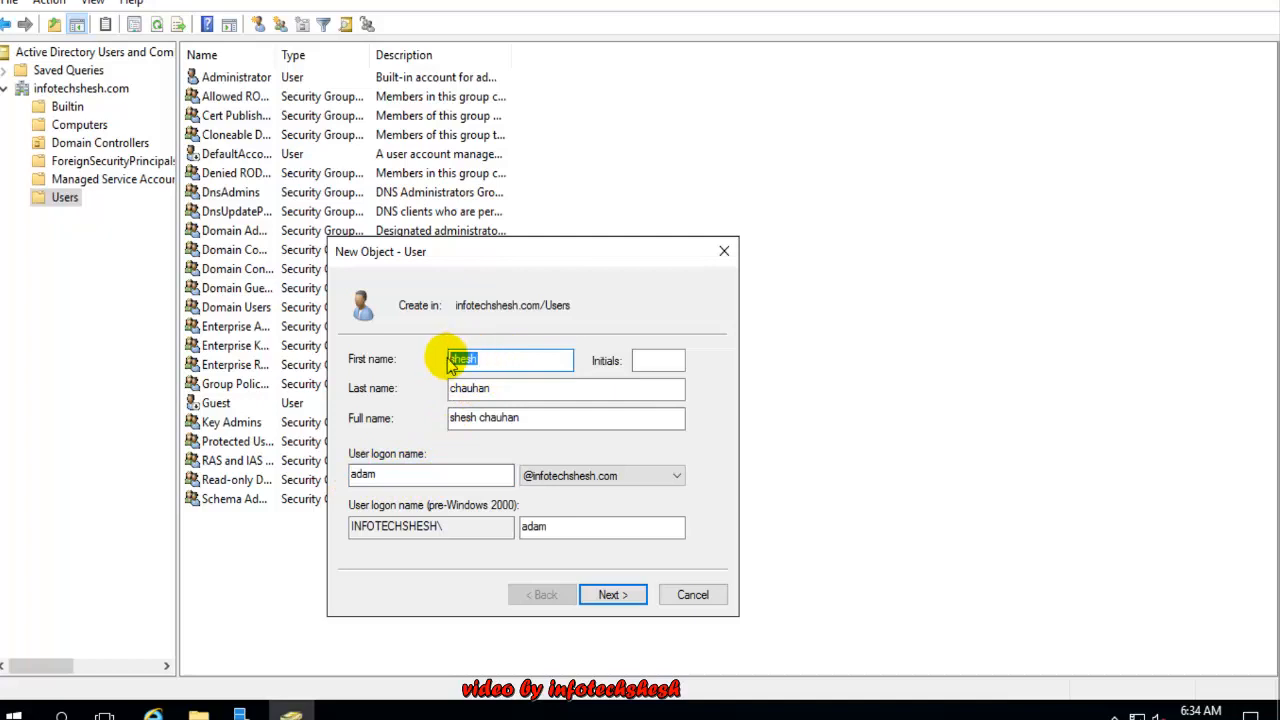
double_click(477, 387)
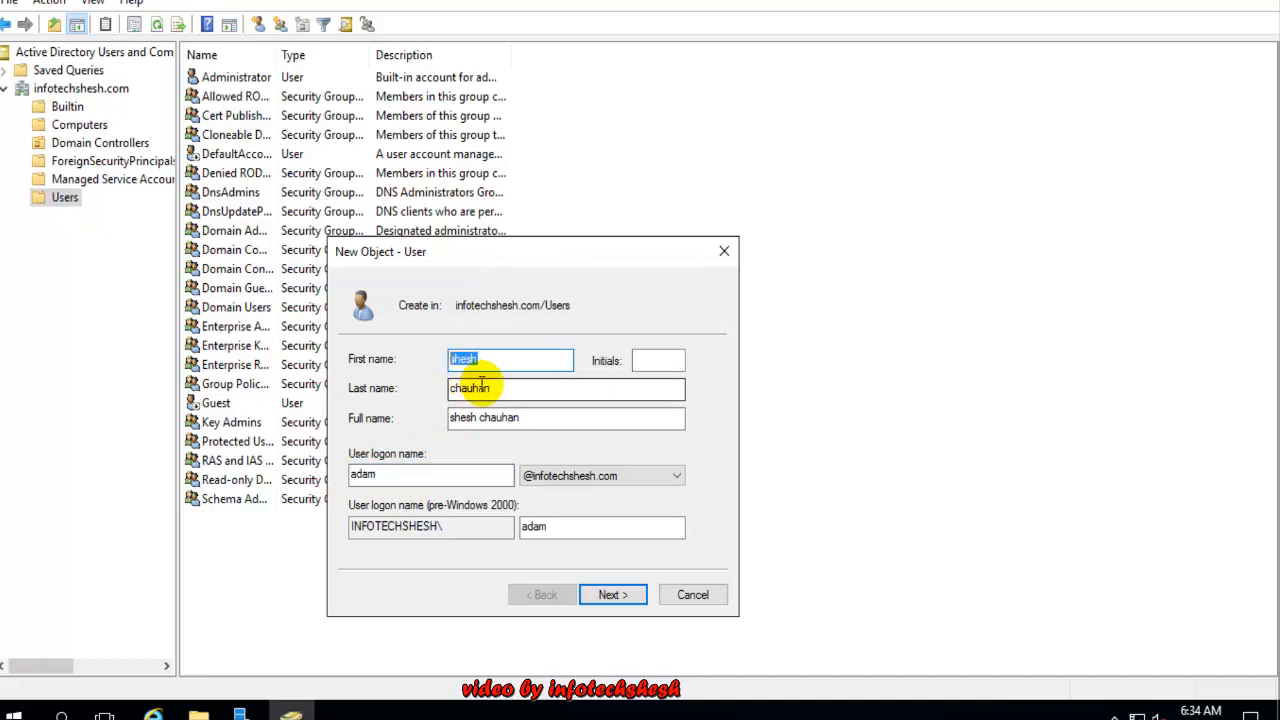
click(393, 478)
Replace the wrong logon name with the correct one and continue to the password page
drag(393, 478, 348, 478)
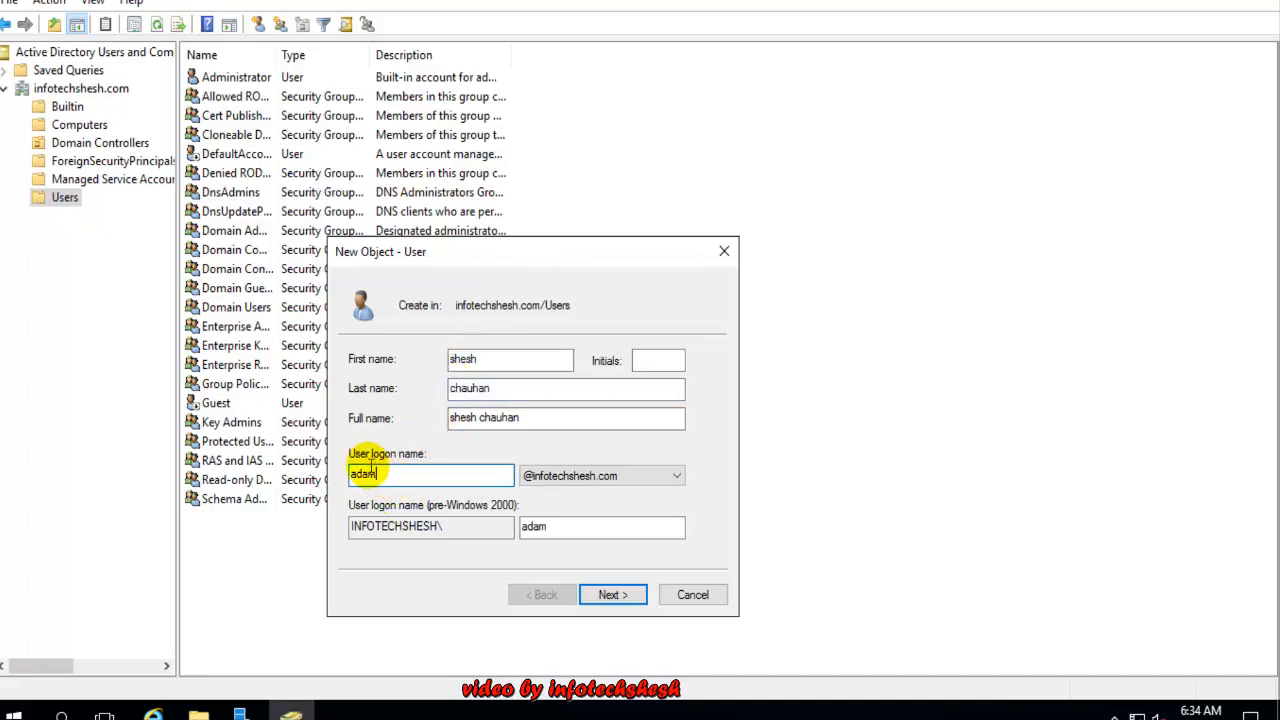
key(BackSpace)
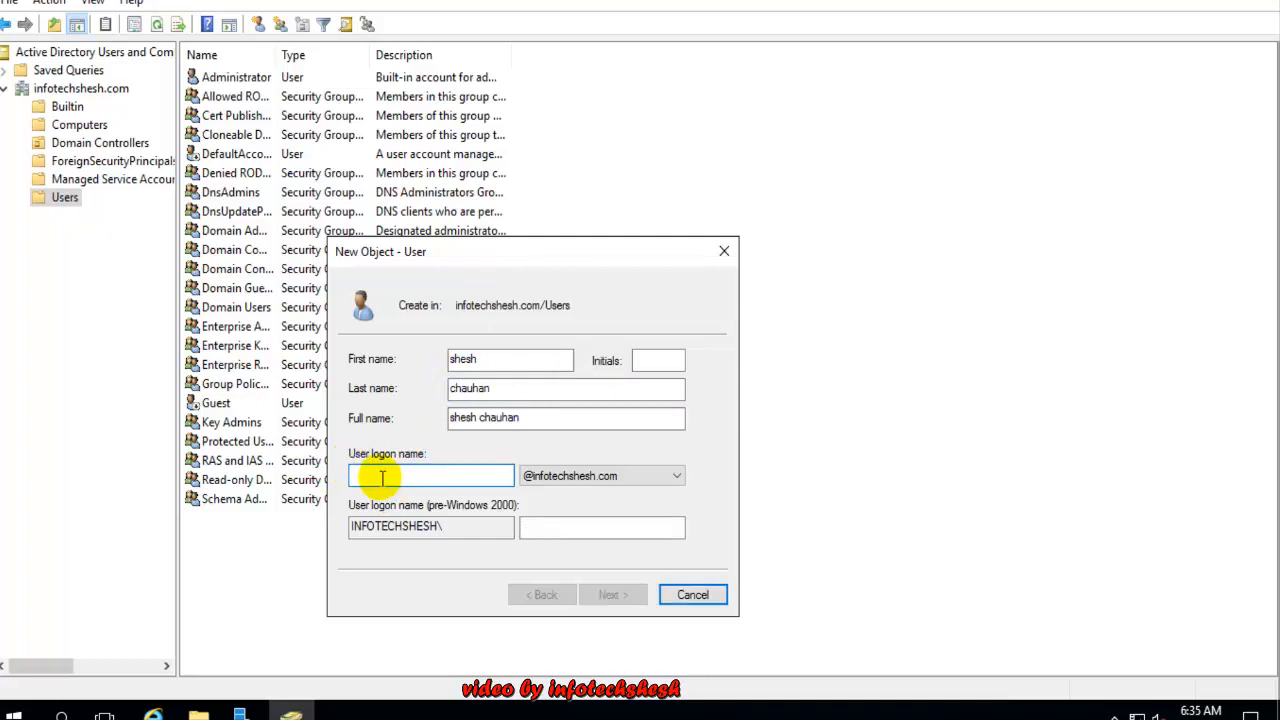
text(shesh)
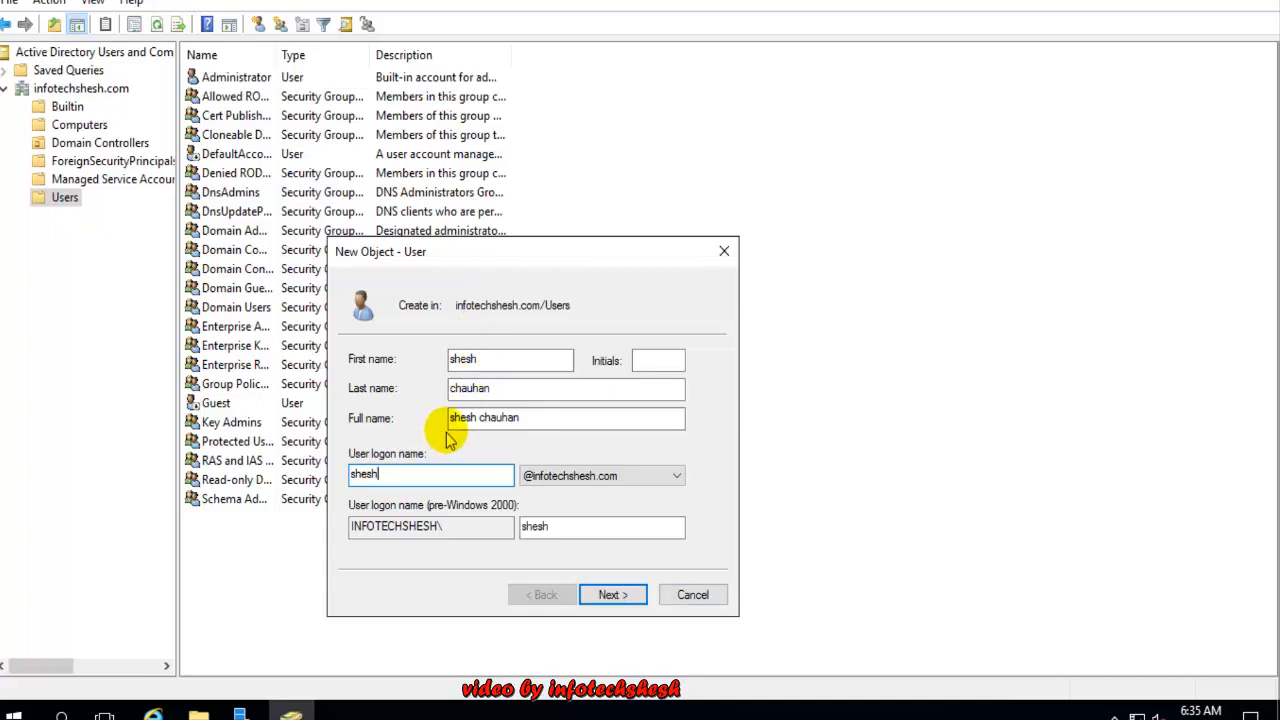
double_click(494, 357)
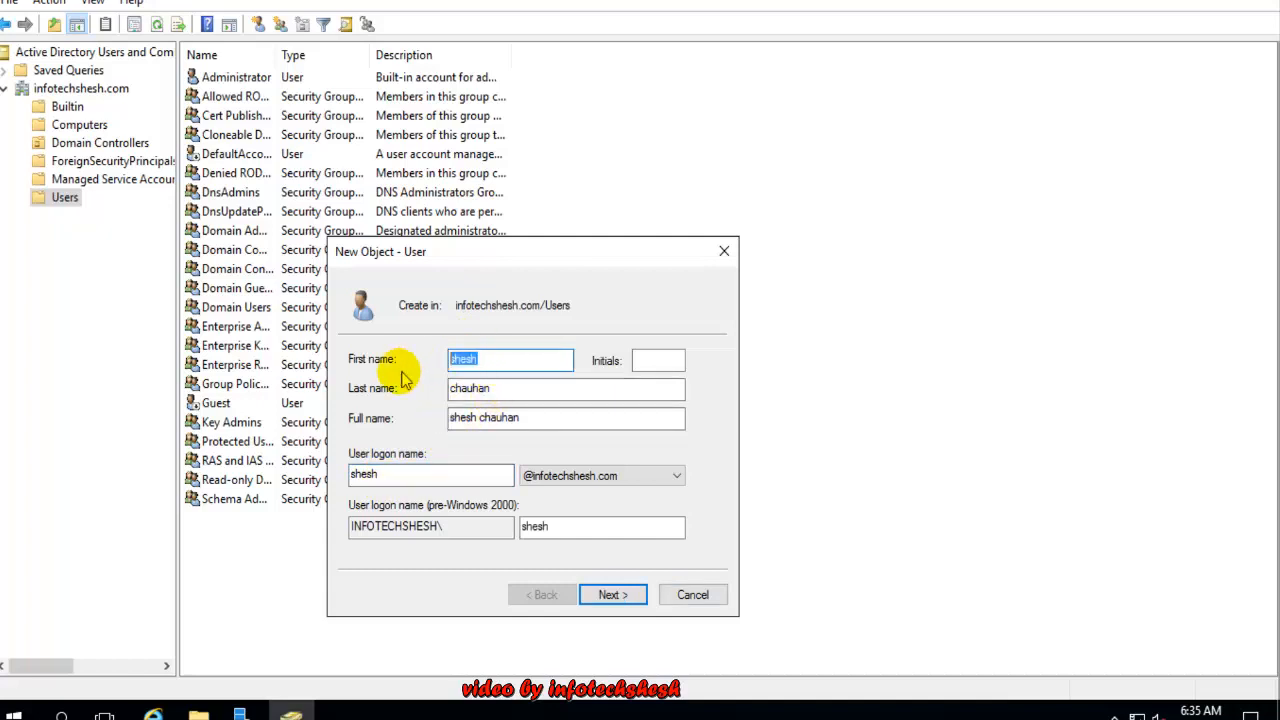
double_click(385, 478)
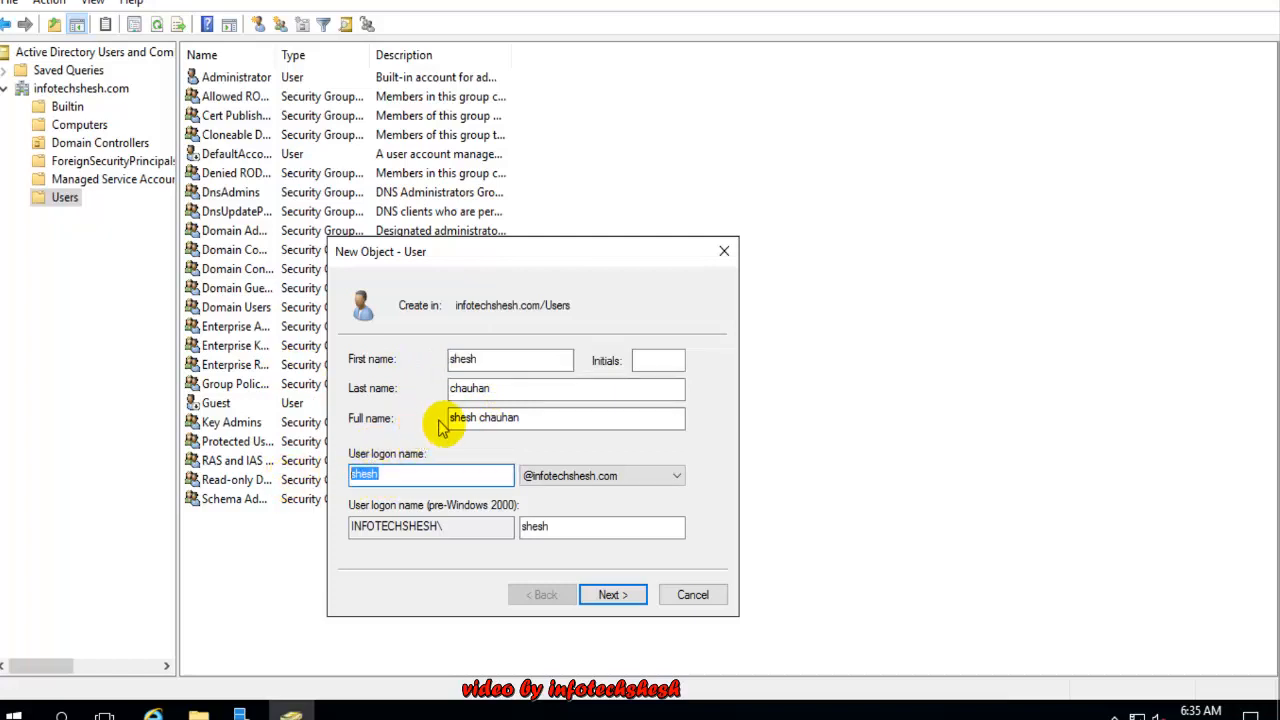
click(388, 474)
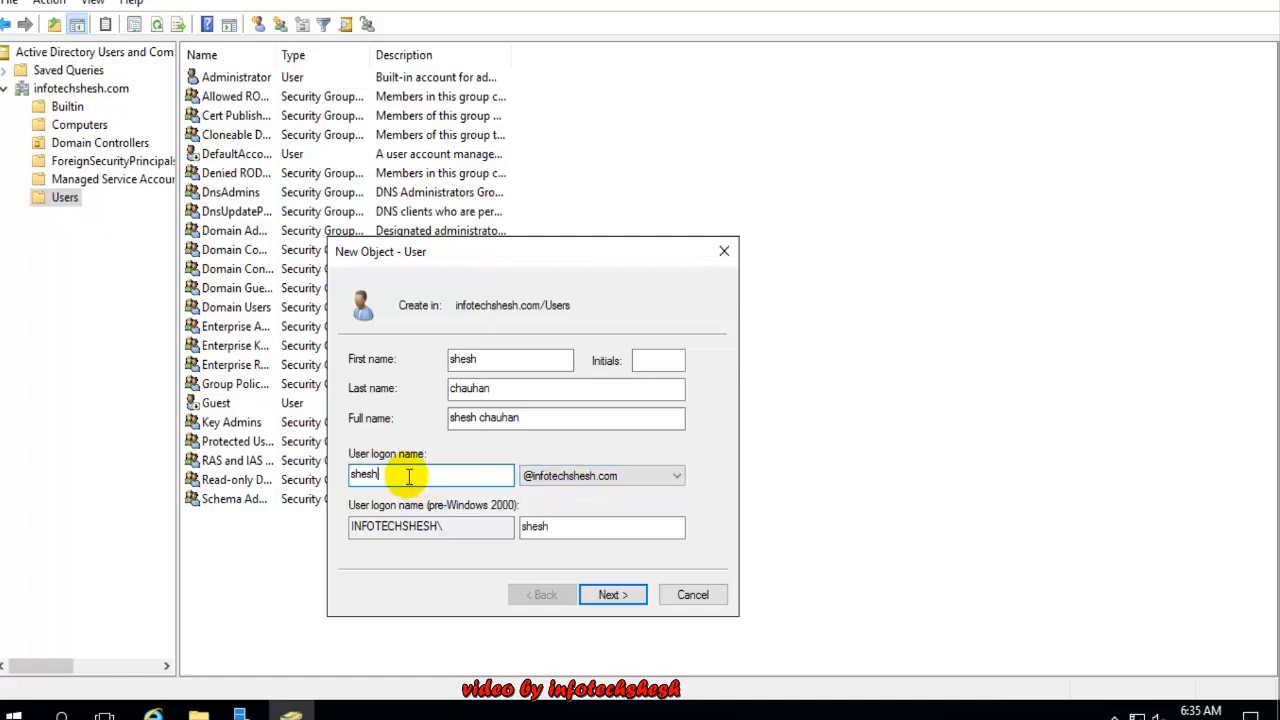
drag(390, 477, 345, 462)
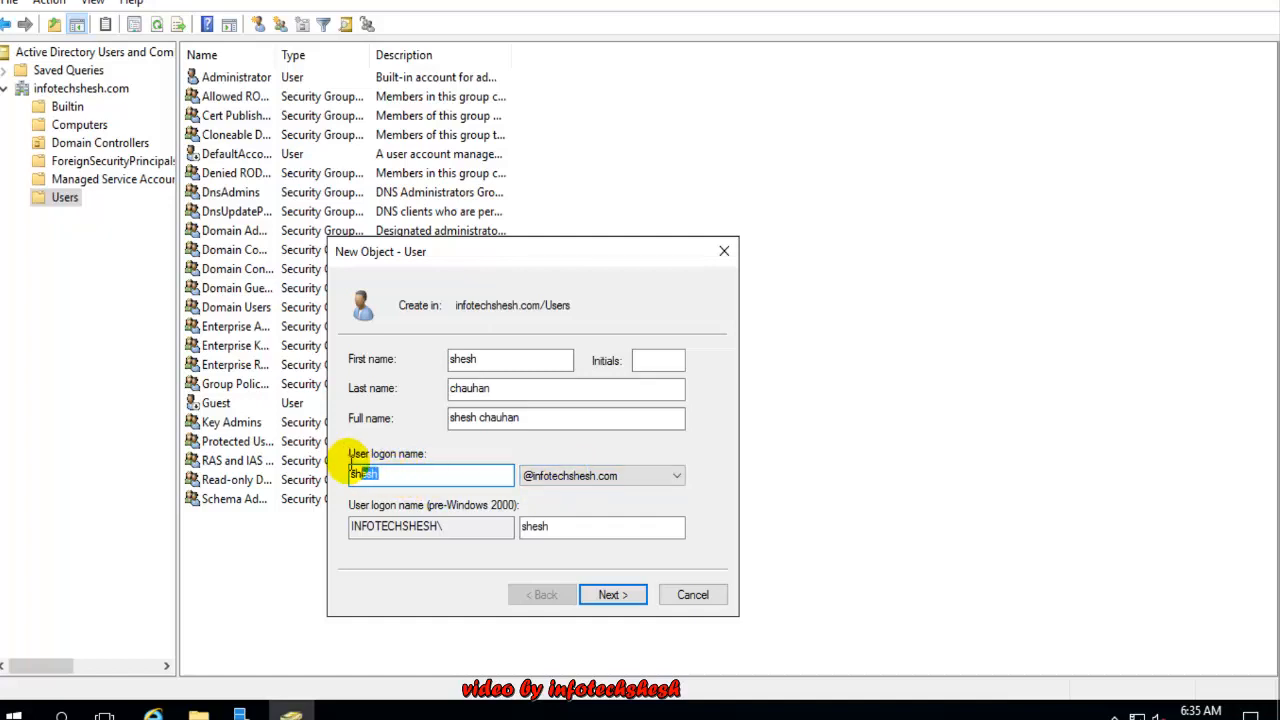
click(617, 480)
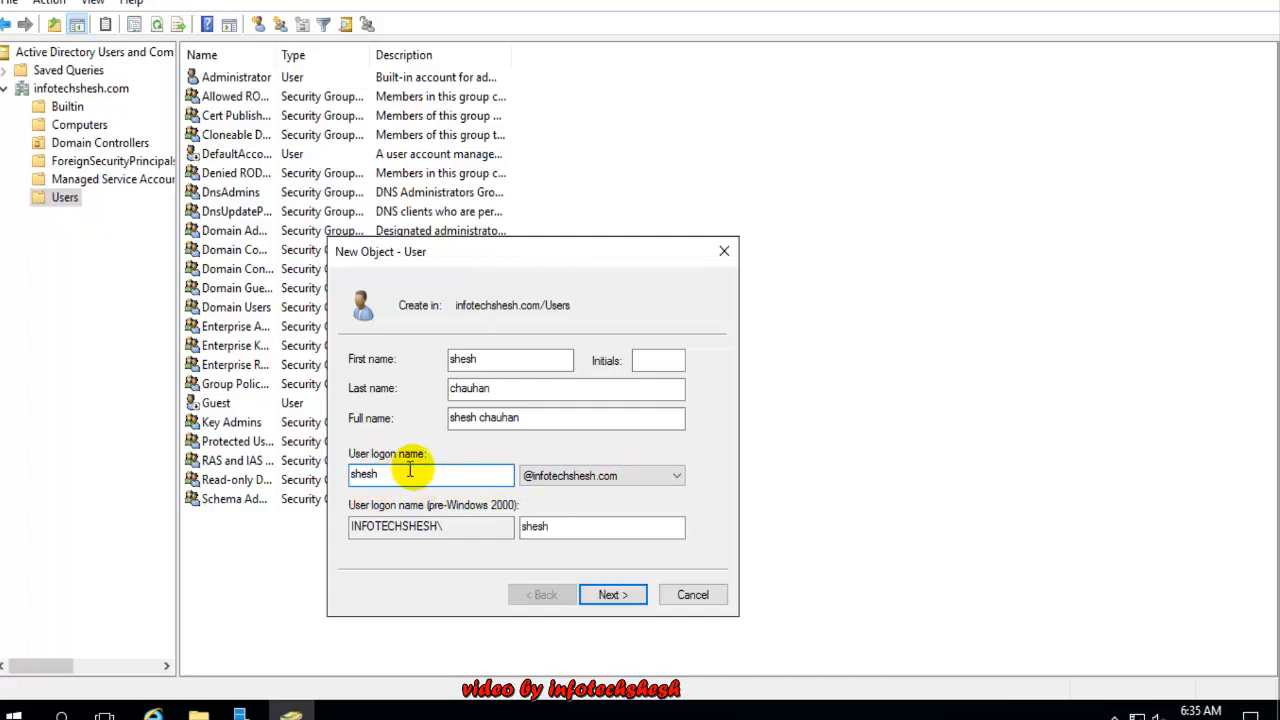
click(620, 598)
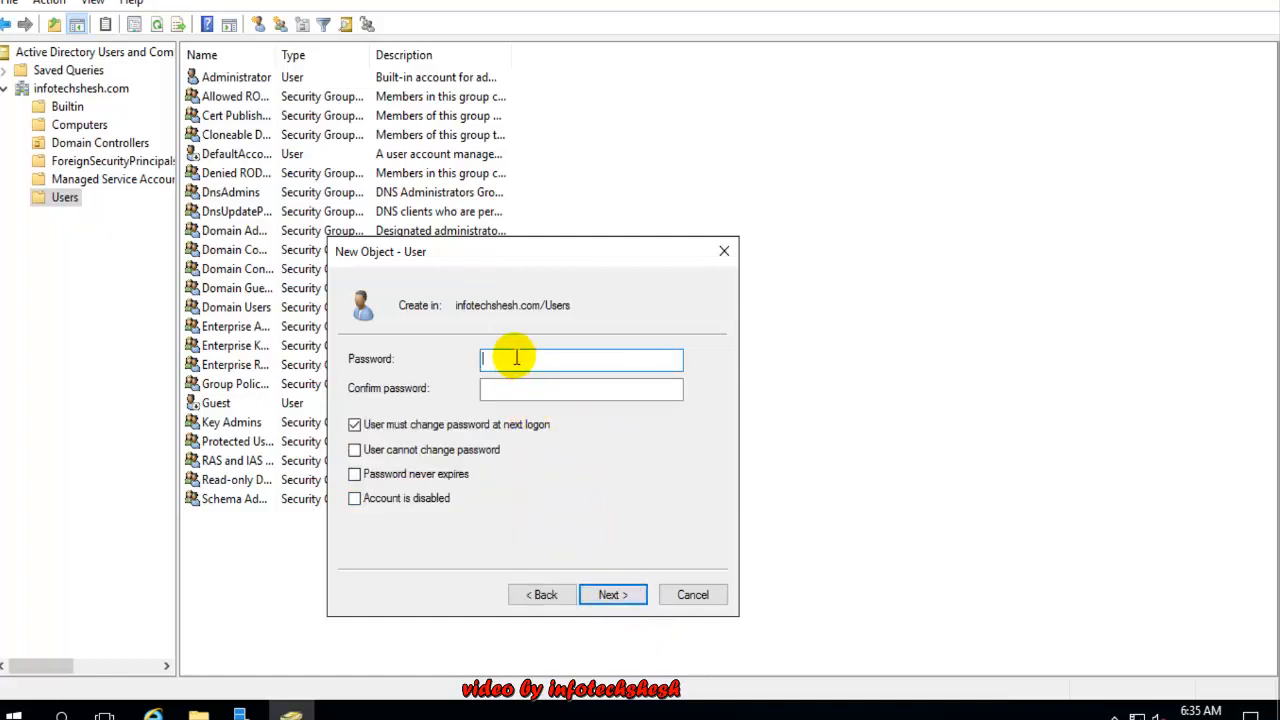
Enter and confirm the new account's password
text(P@ssw0rd)
key(Tab)
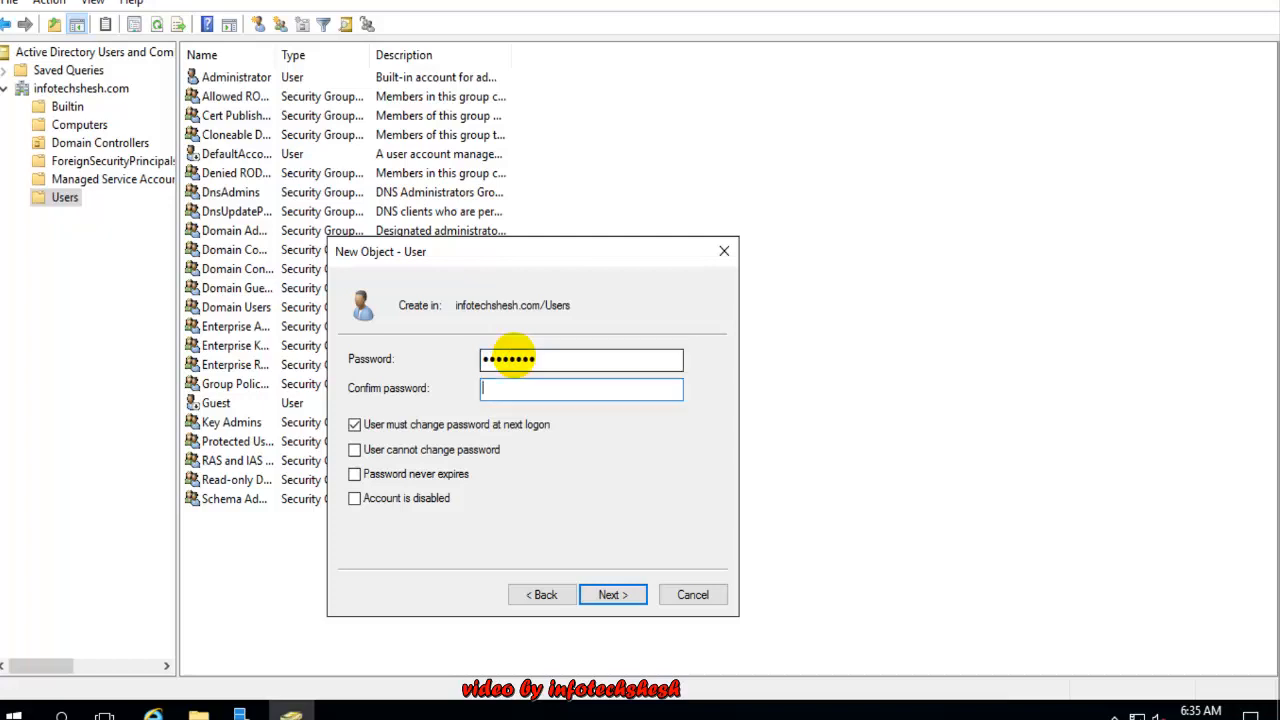
text(P@ssw0rd)
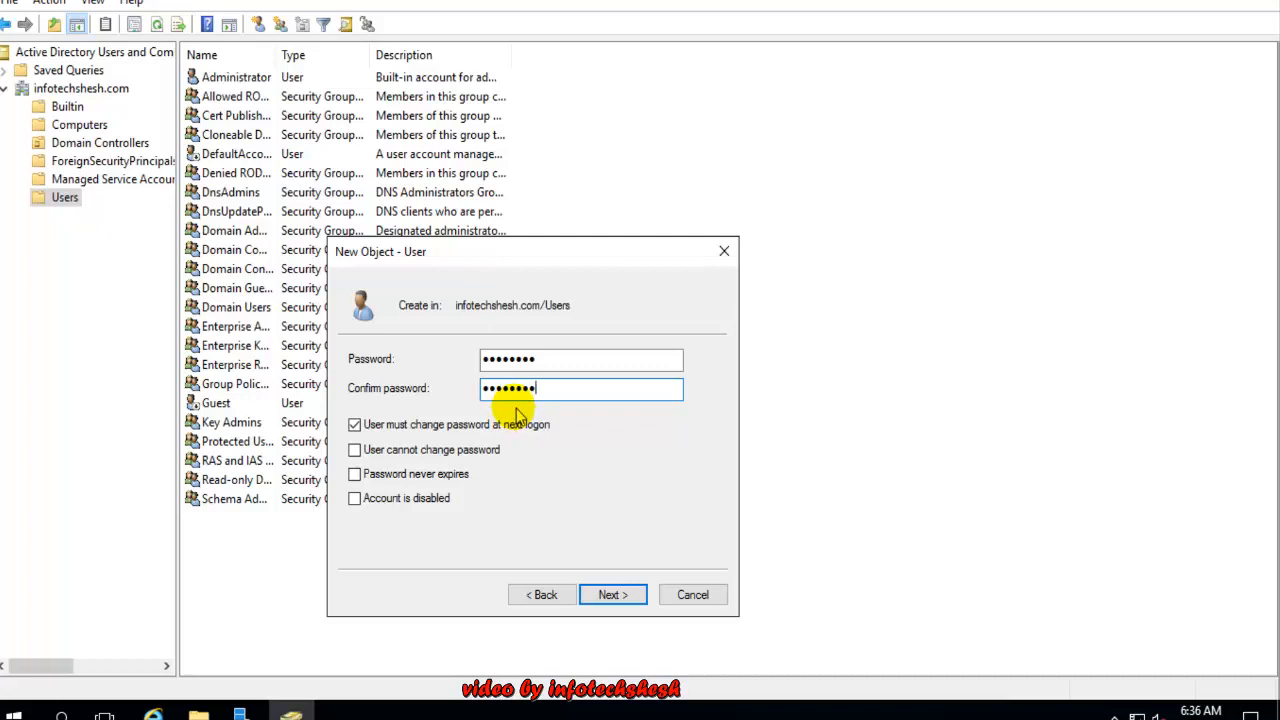
Set 'User cannot change password' and 'Password never expires', keep the account enabled, and create it
click(356, 426)
click(357, 426)
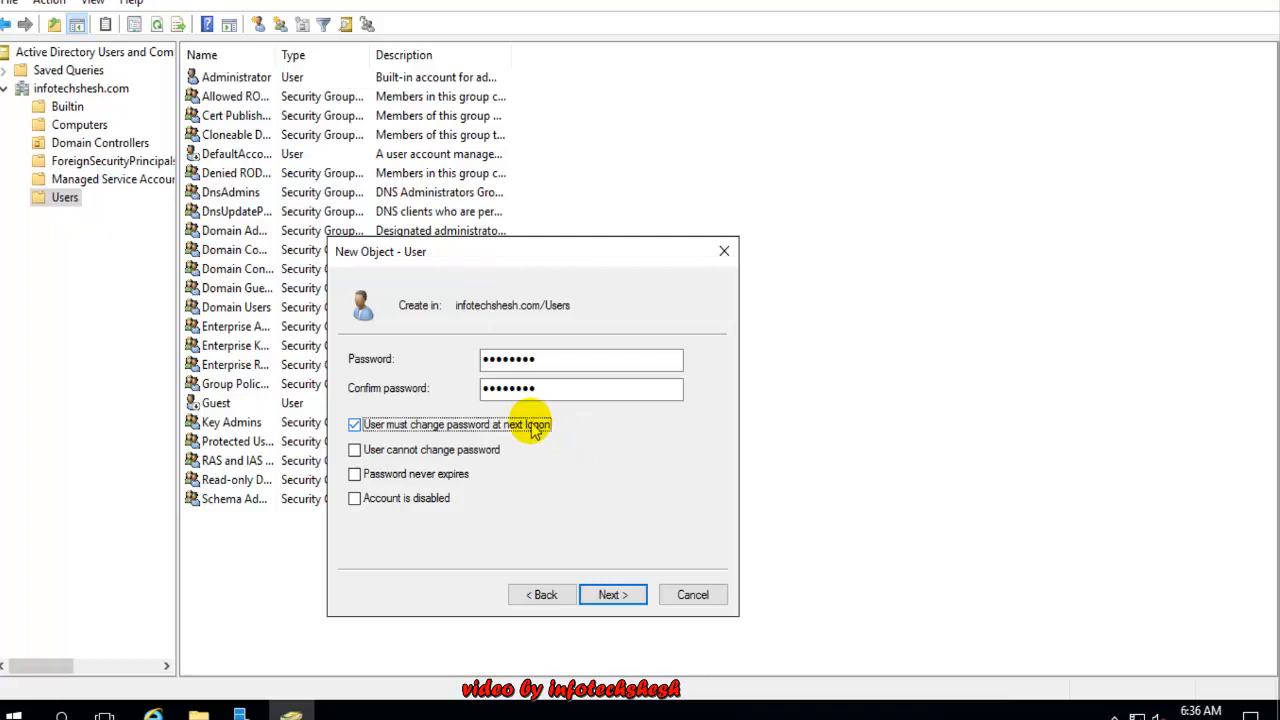
click(354, 425)
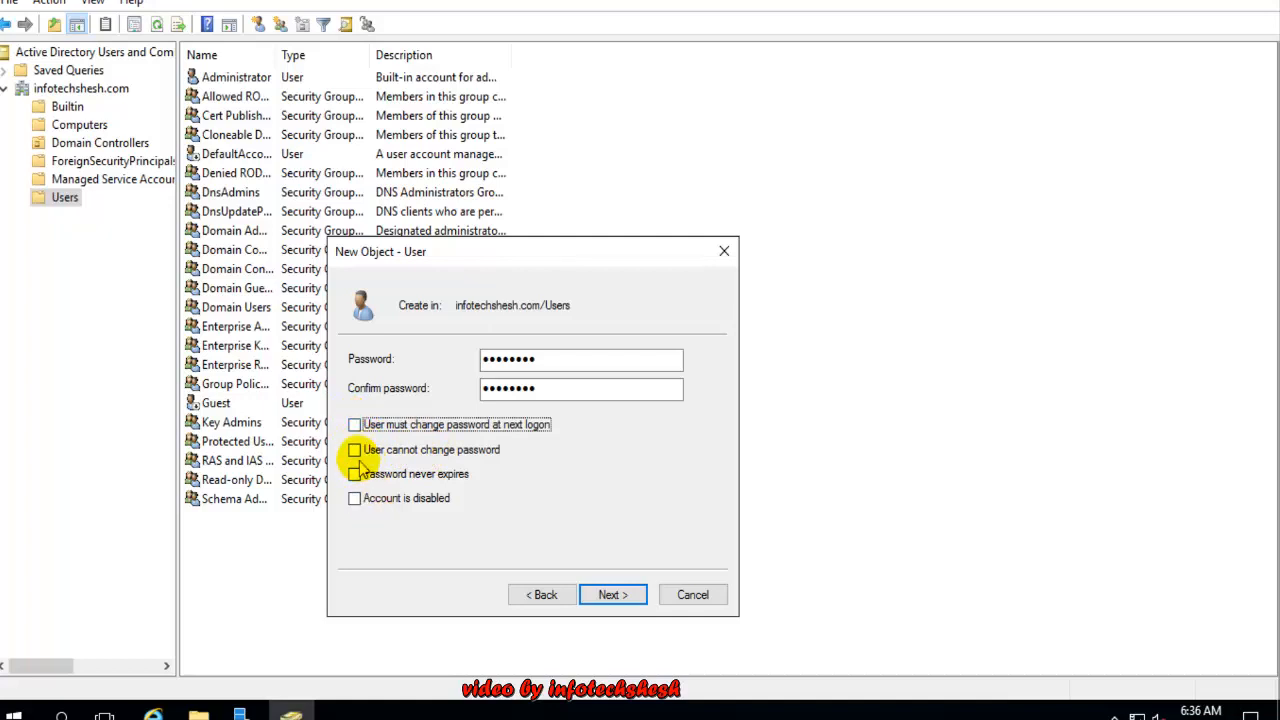
click(354, 450)
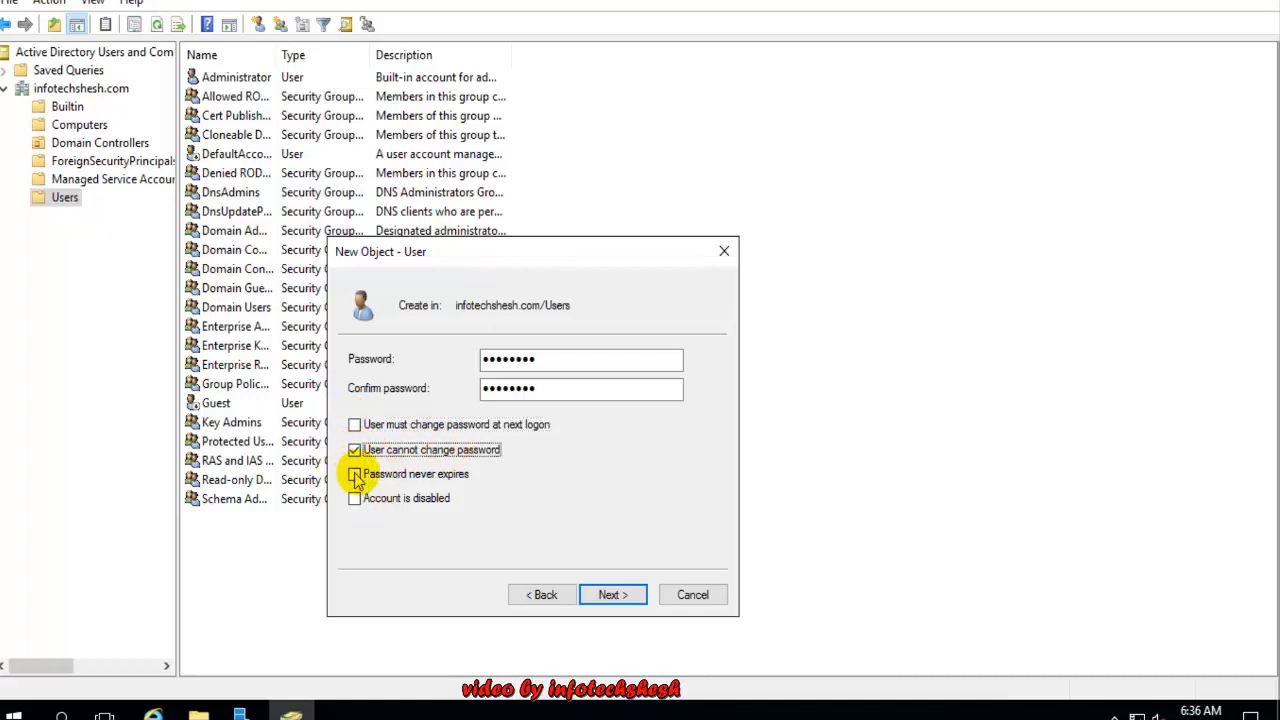
click(356, 476)
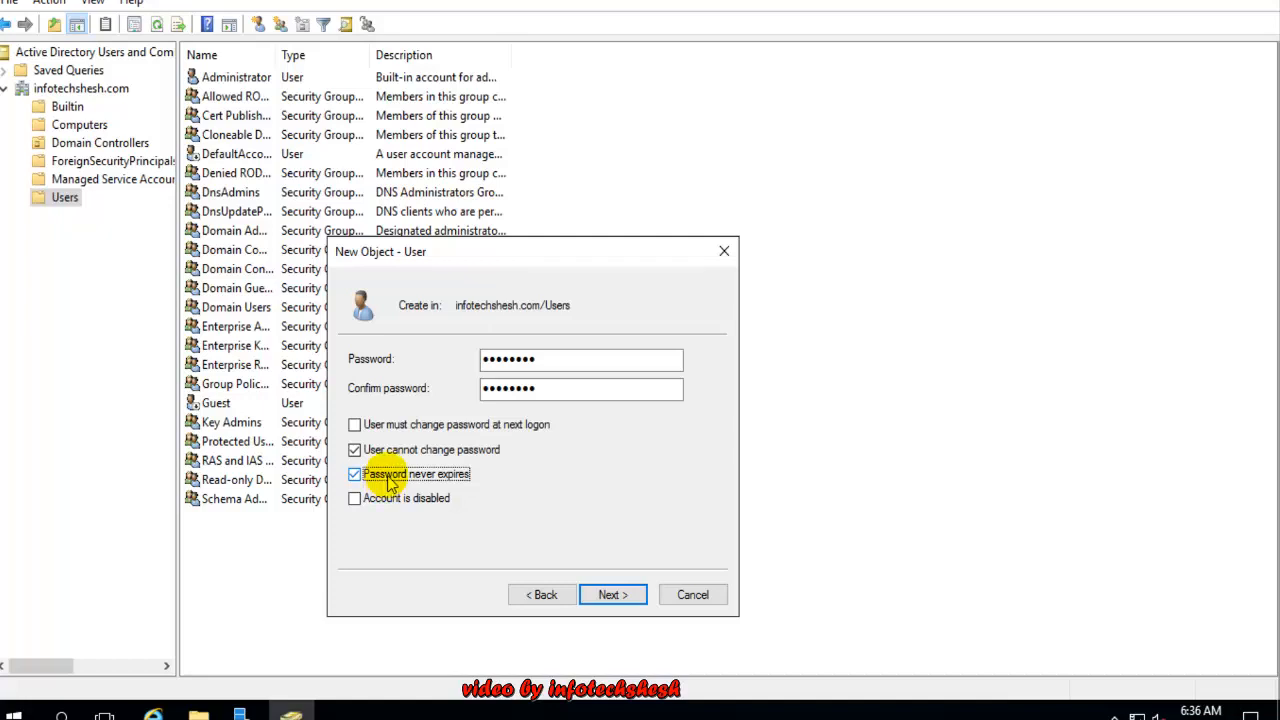
click(358, 501)
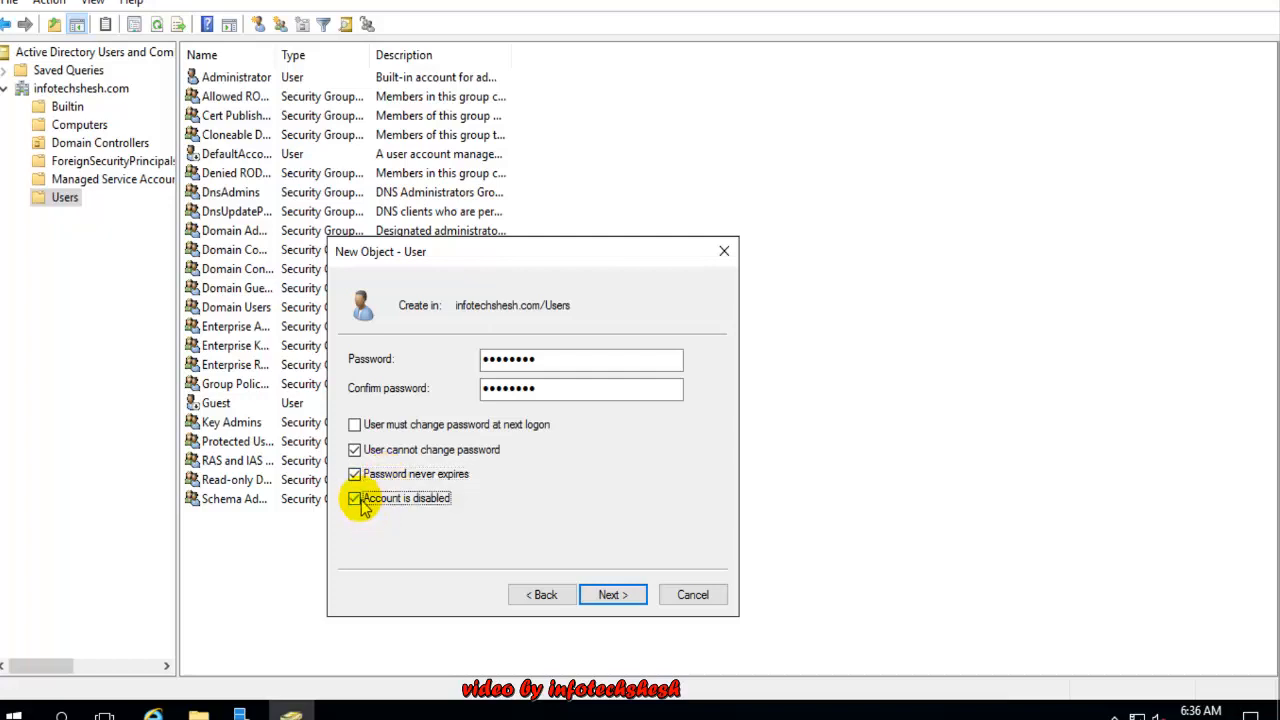
click(360, 501)
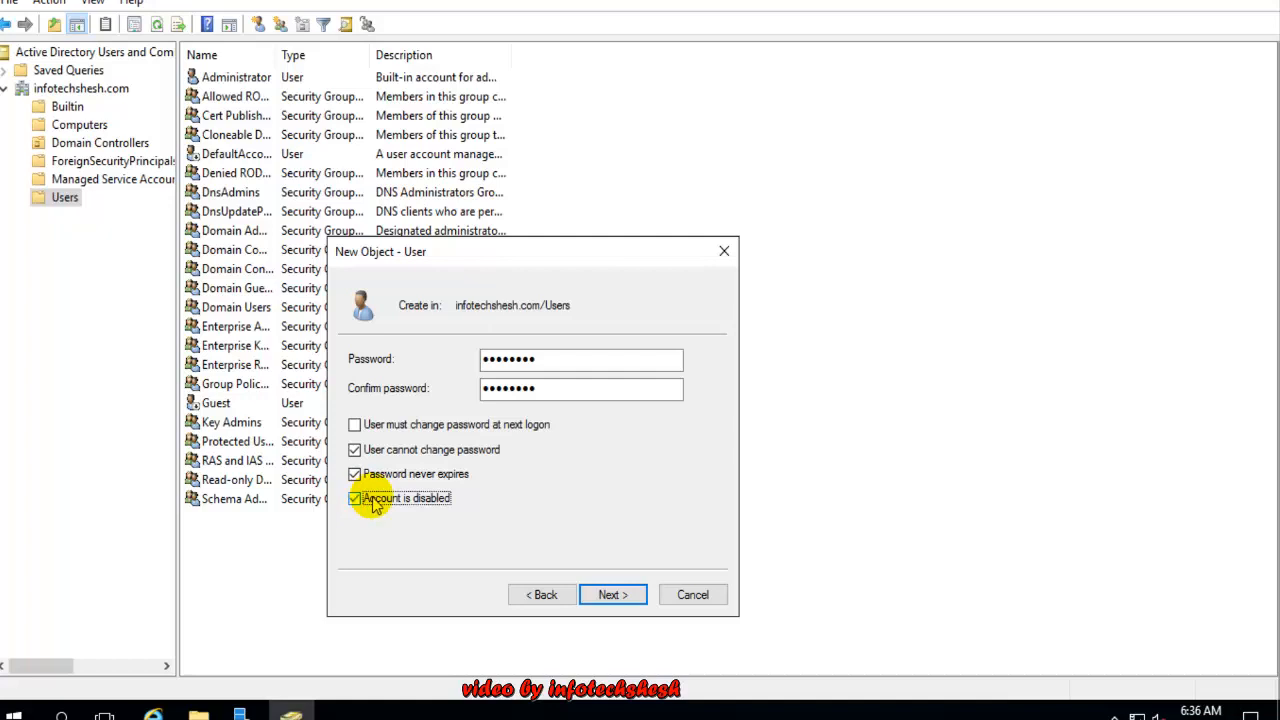
click(372, 502)
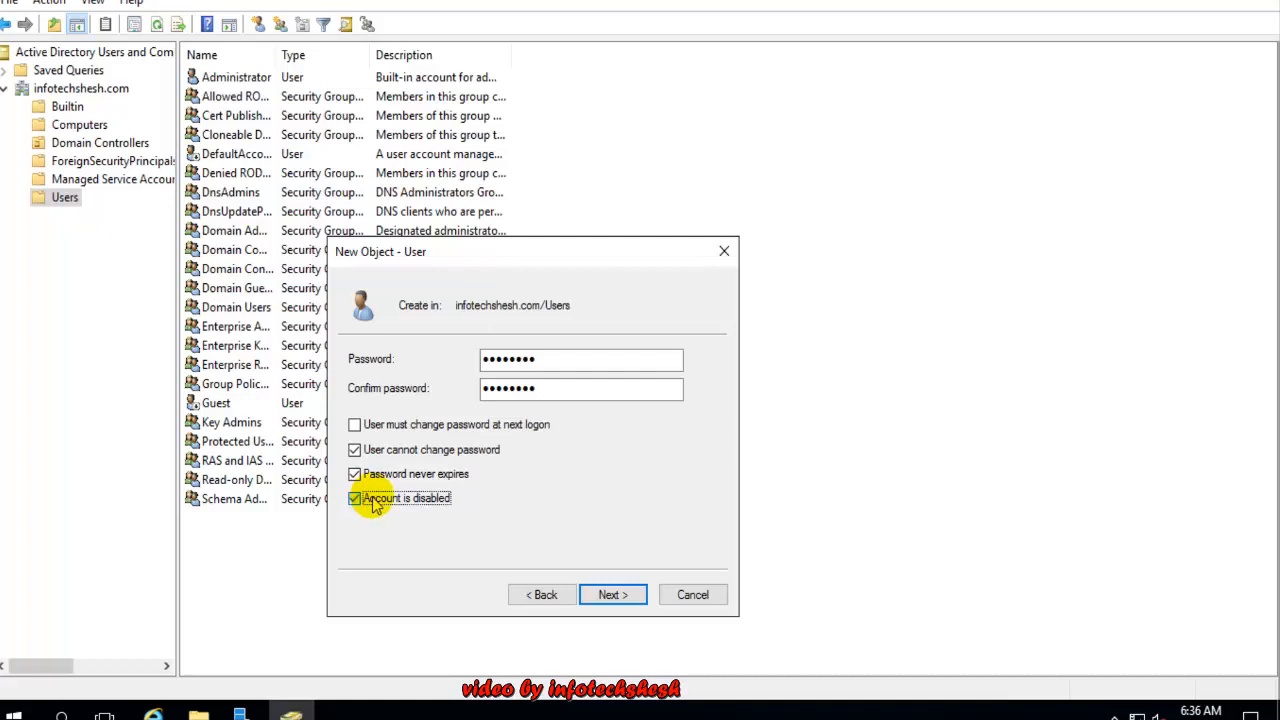
click(612, 595)
click(612, 595)
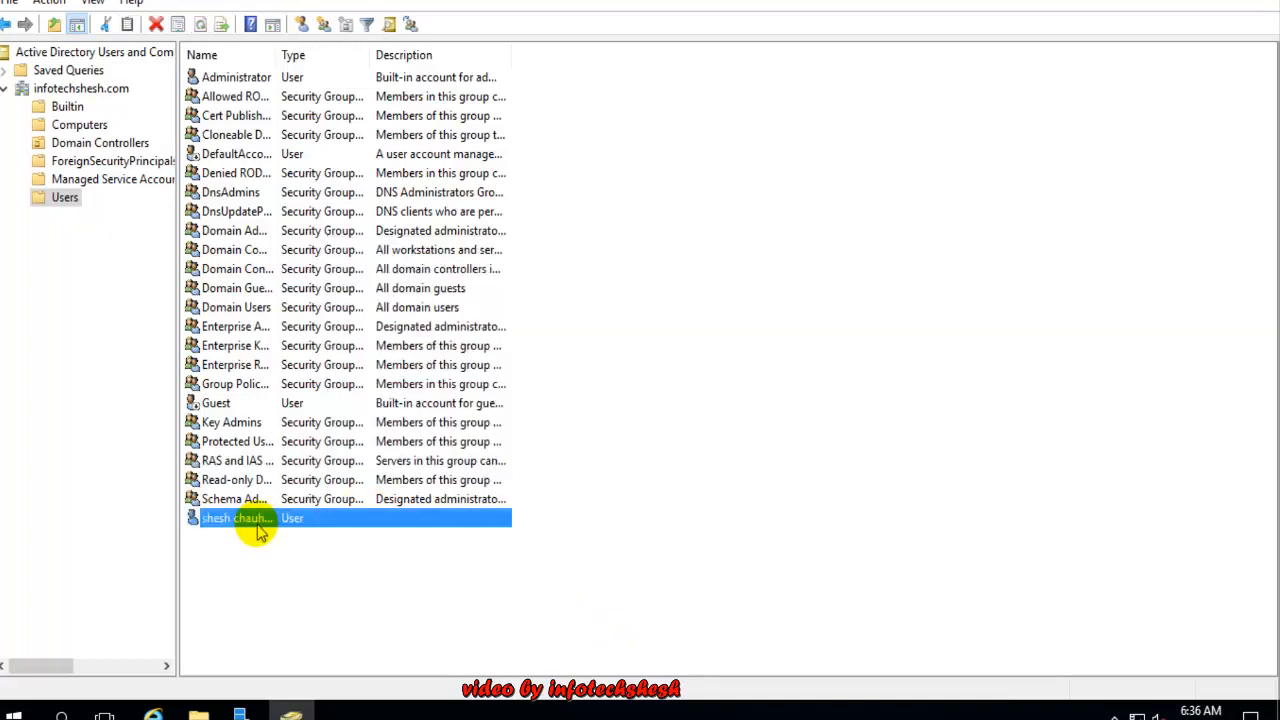
Select the newly created user in the Users list and open its Properties window
click(287, 567)
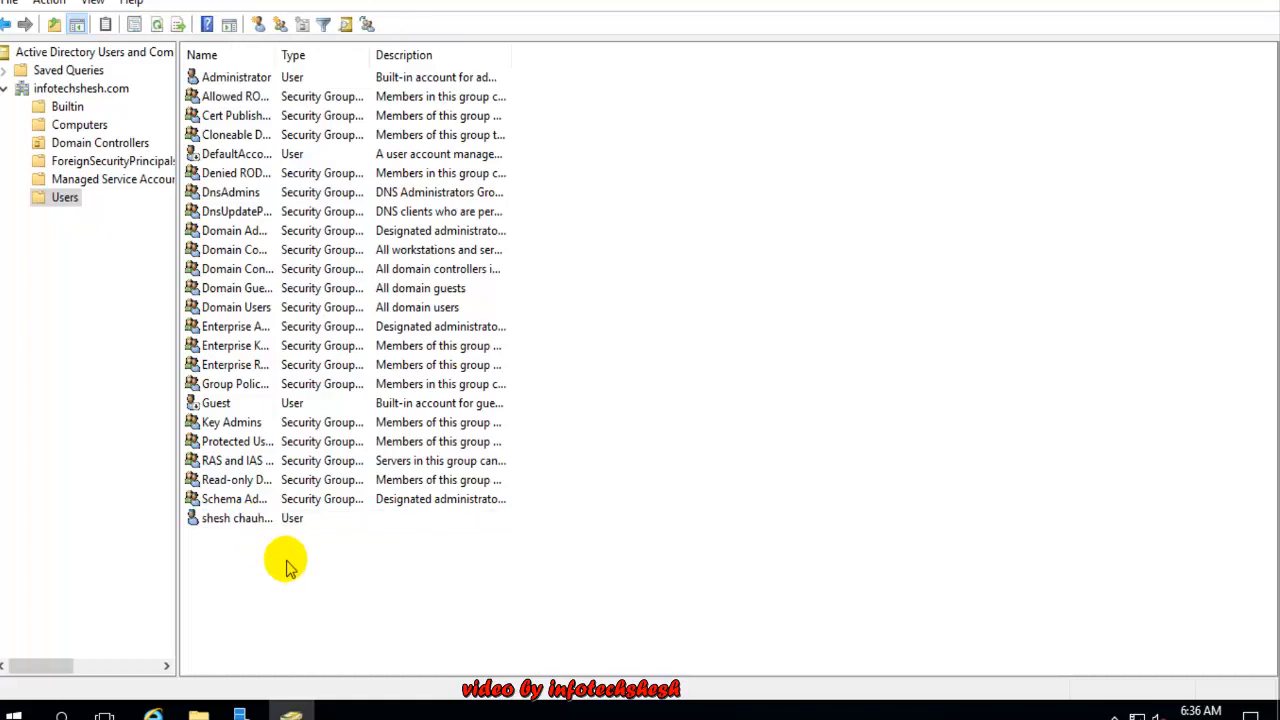
click(268, 519)
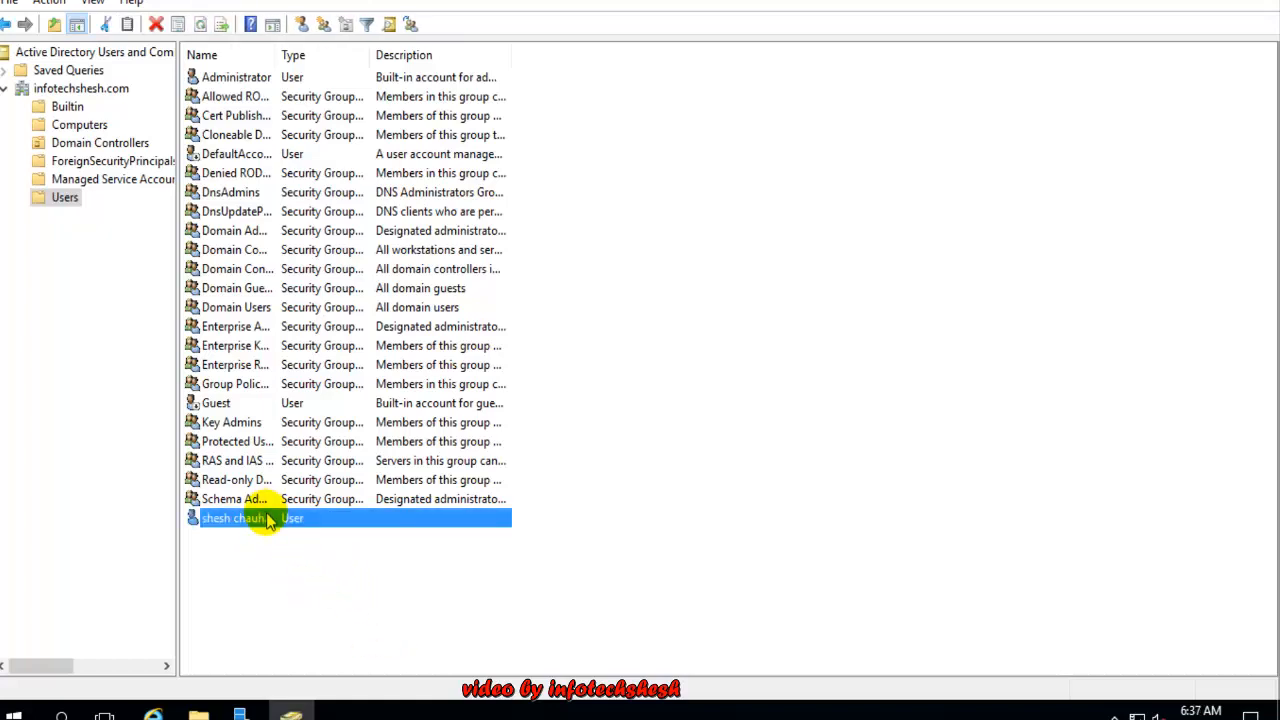
double_click(266, 514)
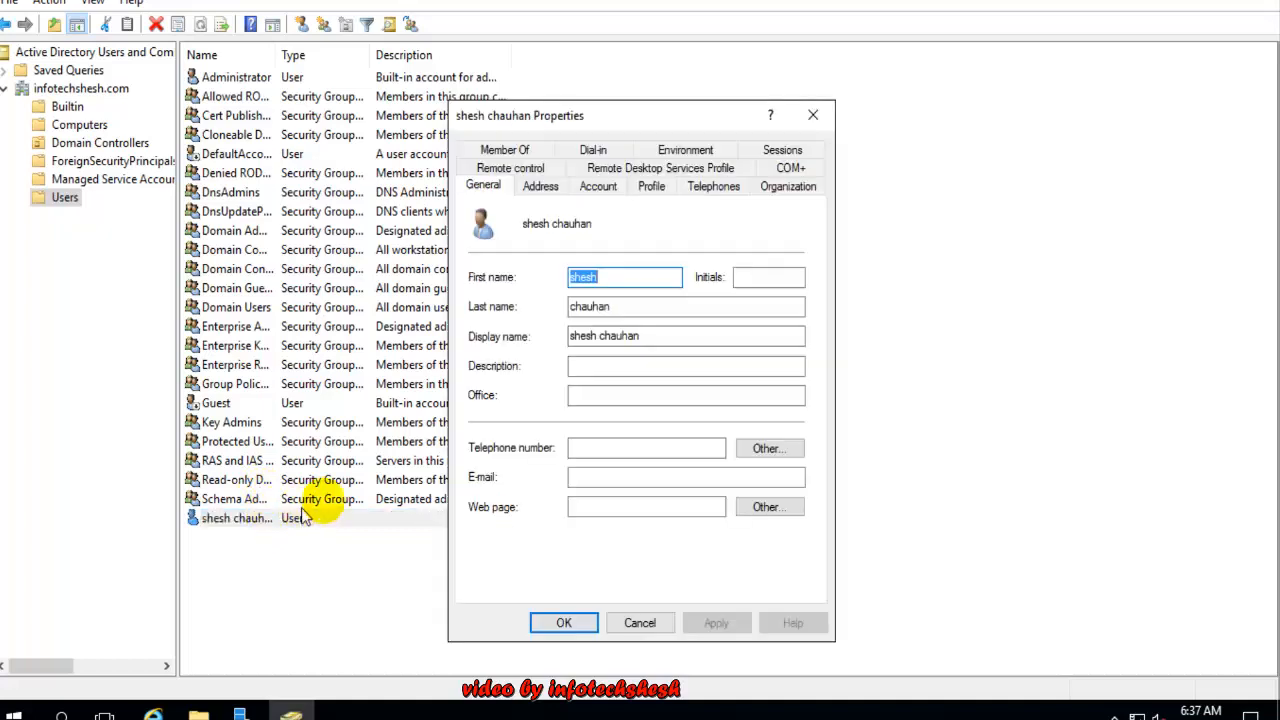
click(813, 115)
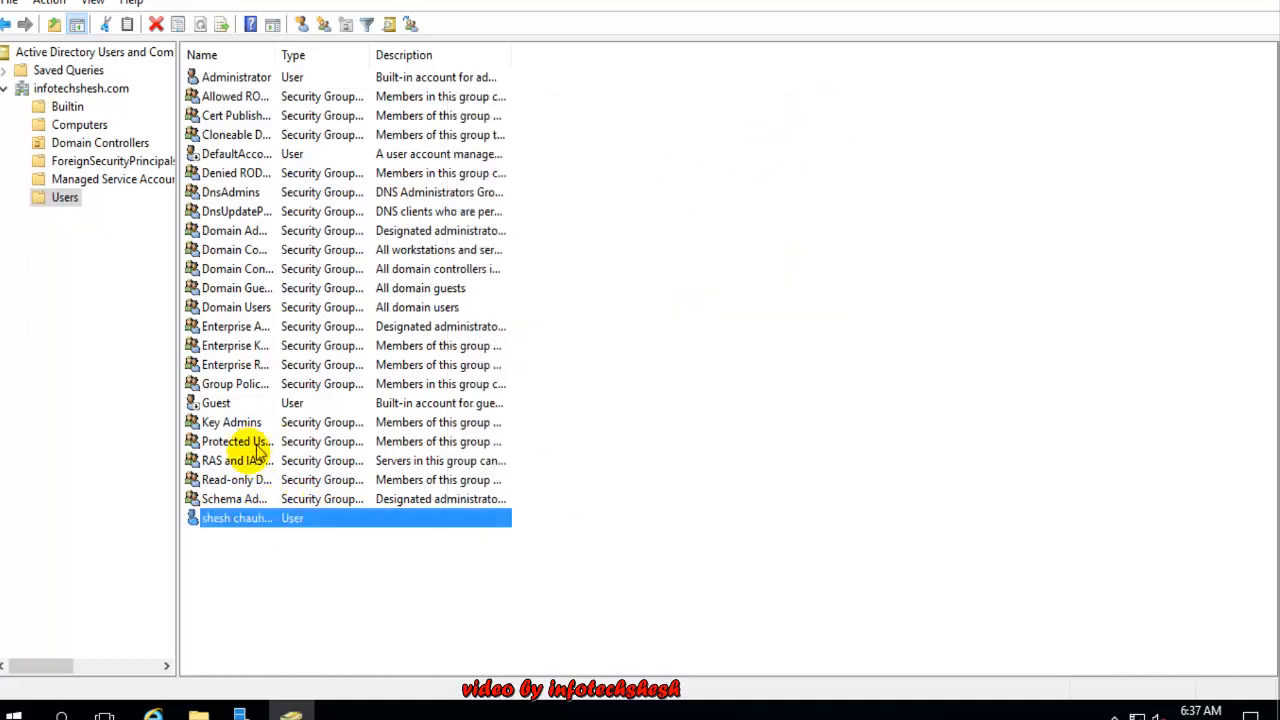
right_click(224, 529)
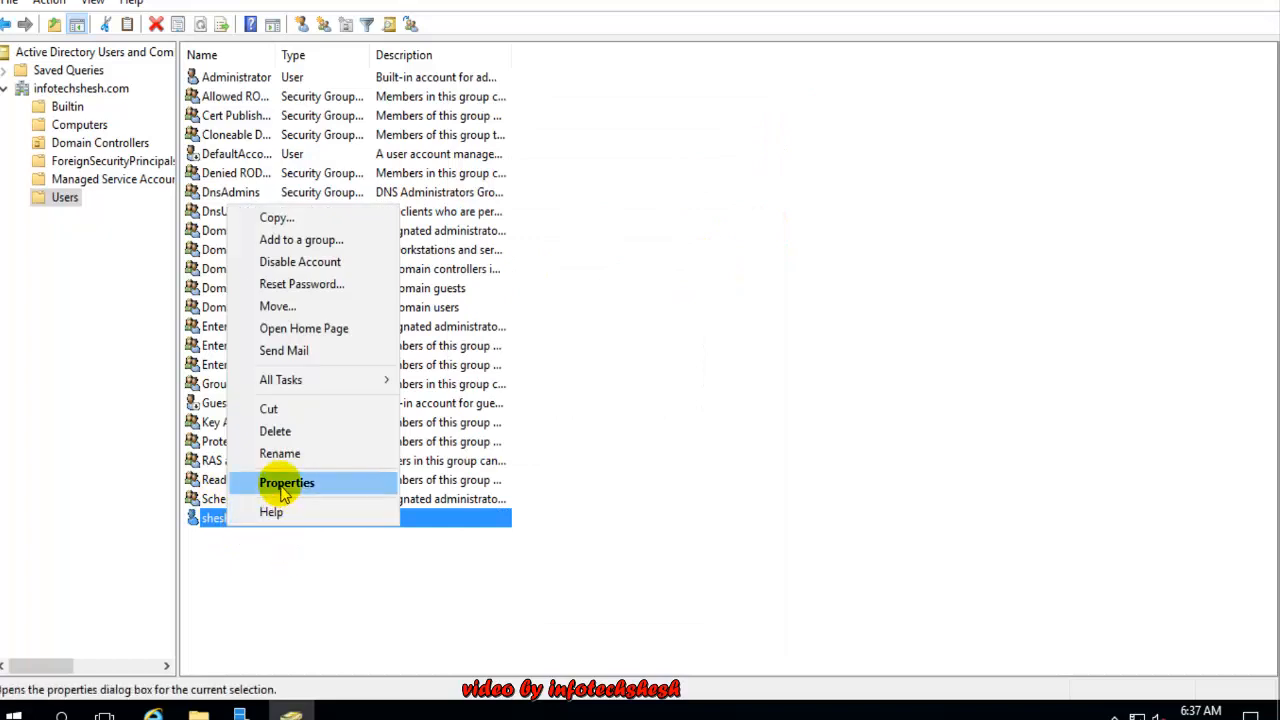
click(280, 483)
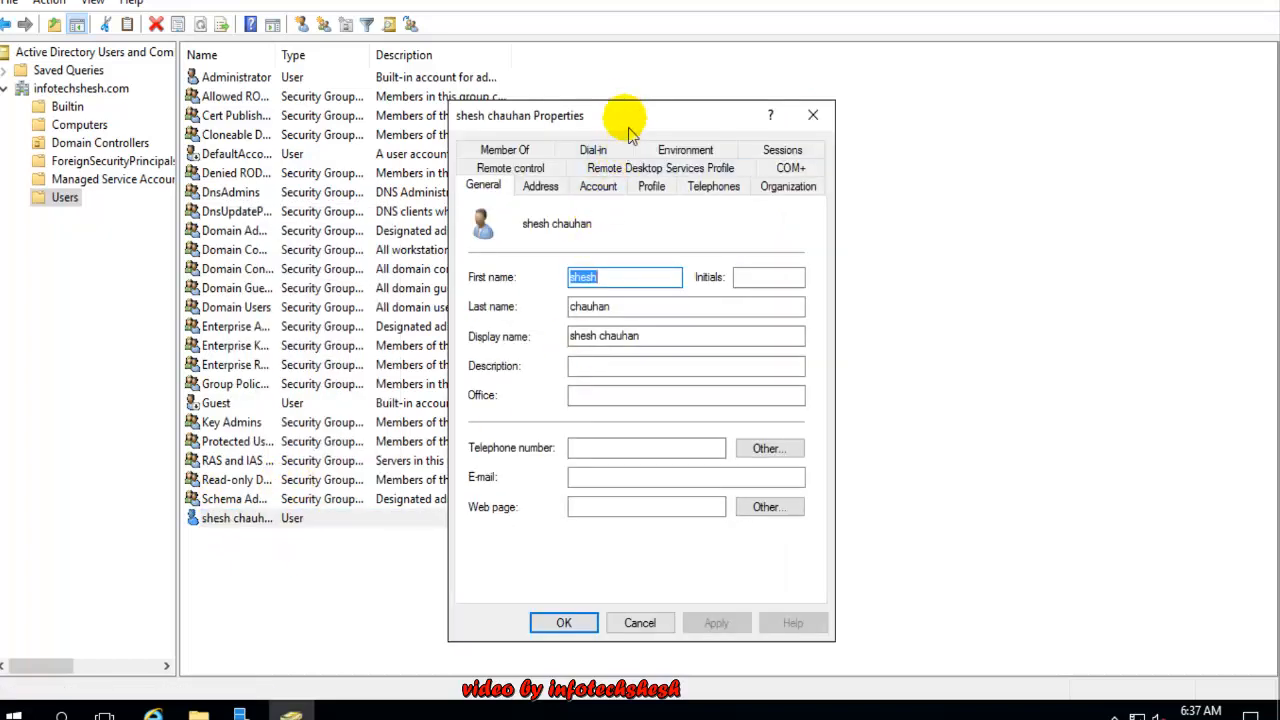
drag(622, 115, 524, 83)
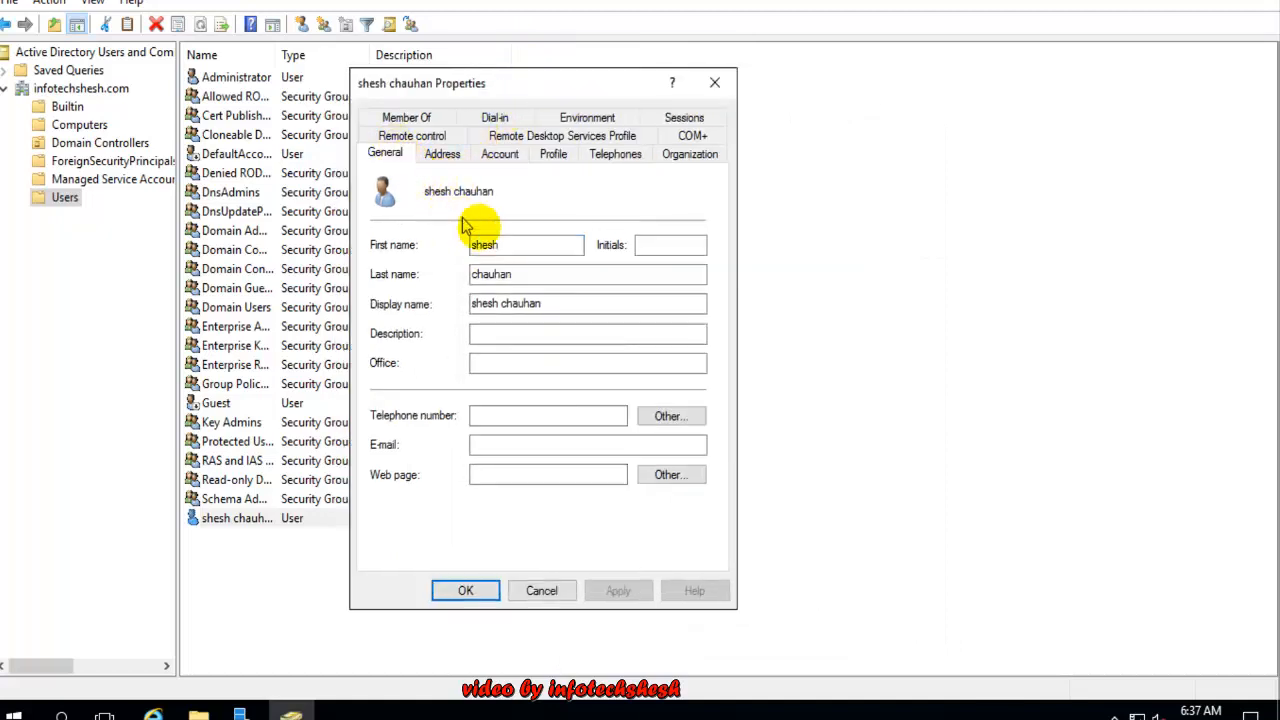
Enter 'infotech IT solu' as the user's office
click(571, 244)
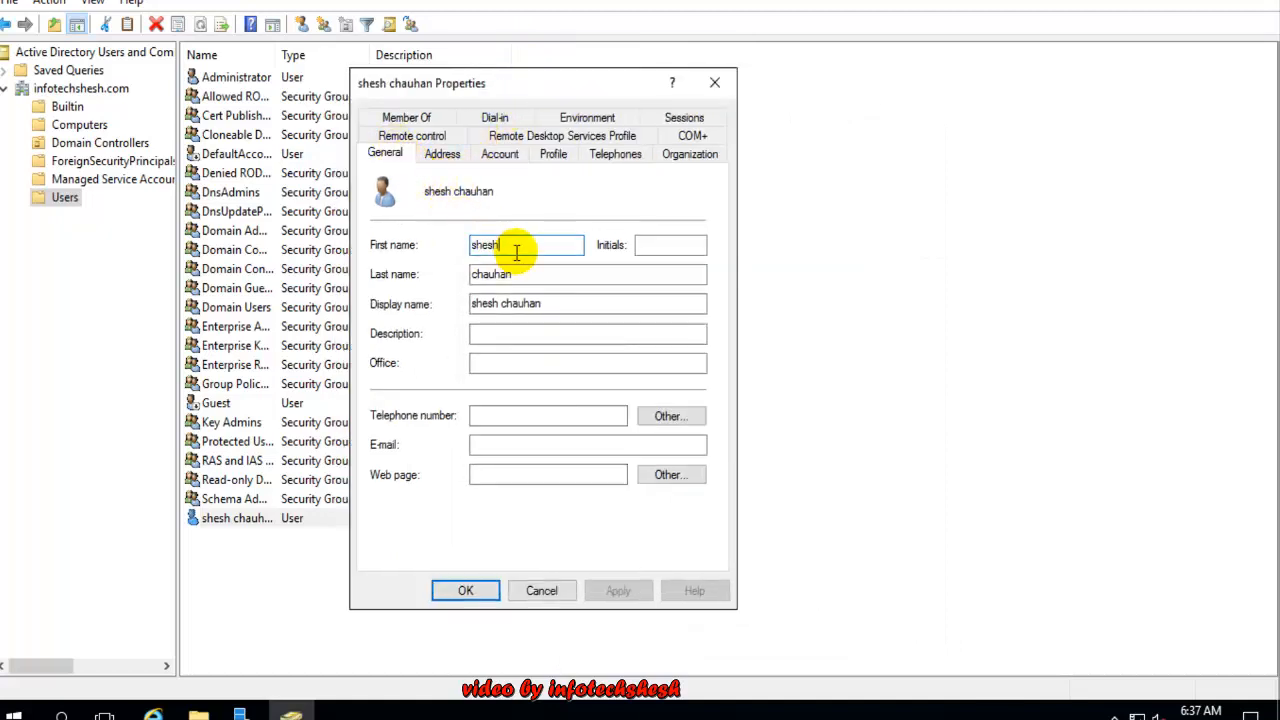
click(497, 333)
click(502, 362)
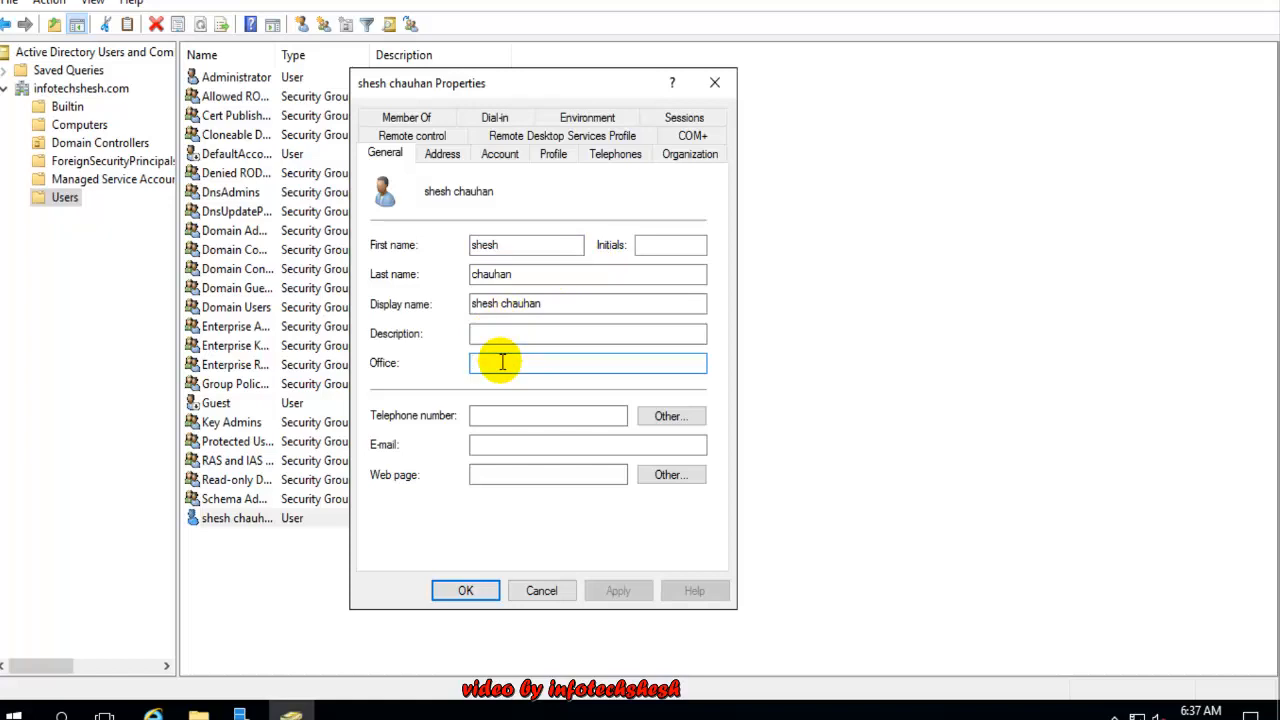
text(infot)
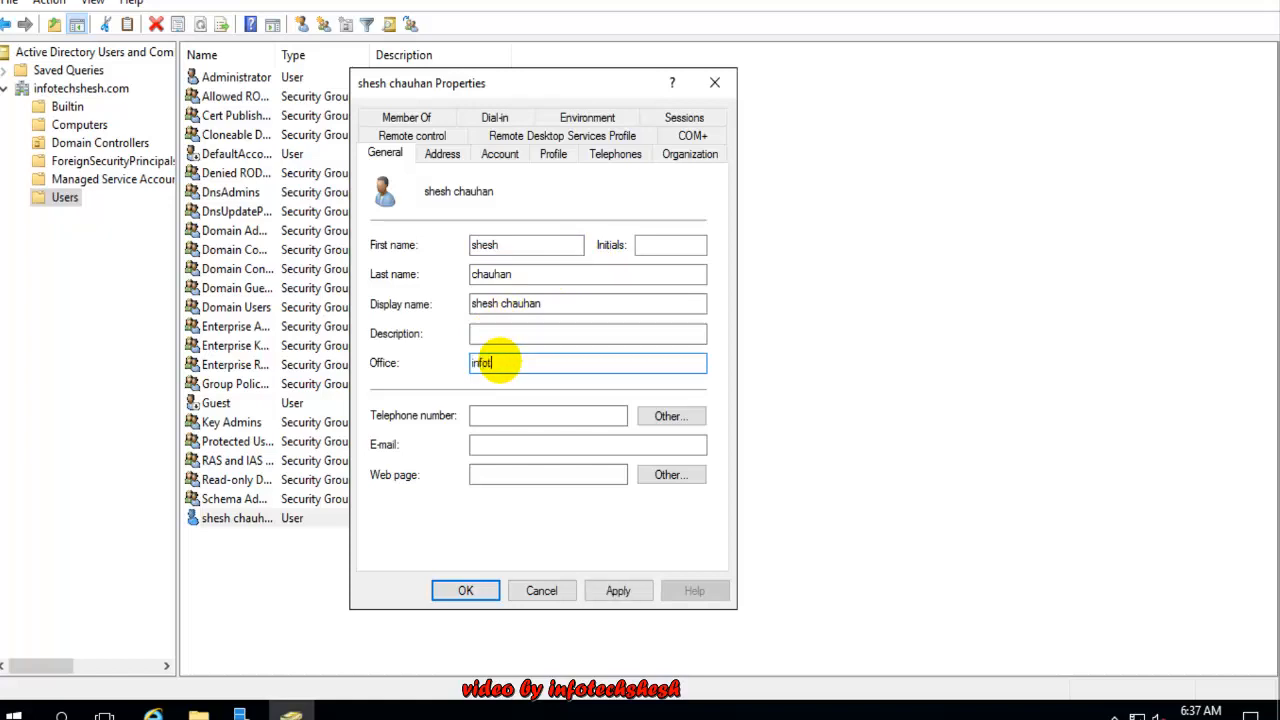
text(echsh)
key(BackSpace)
key(BackSpace)
text(iT)
key(BackSpace)
text(IT solu)
Add the user's telephone number and e-mail address, leaving Web page empty
click(542, 417)
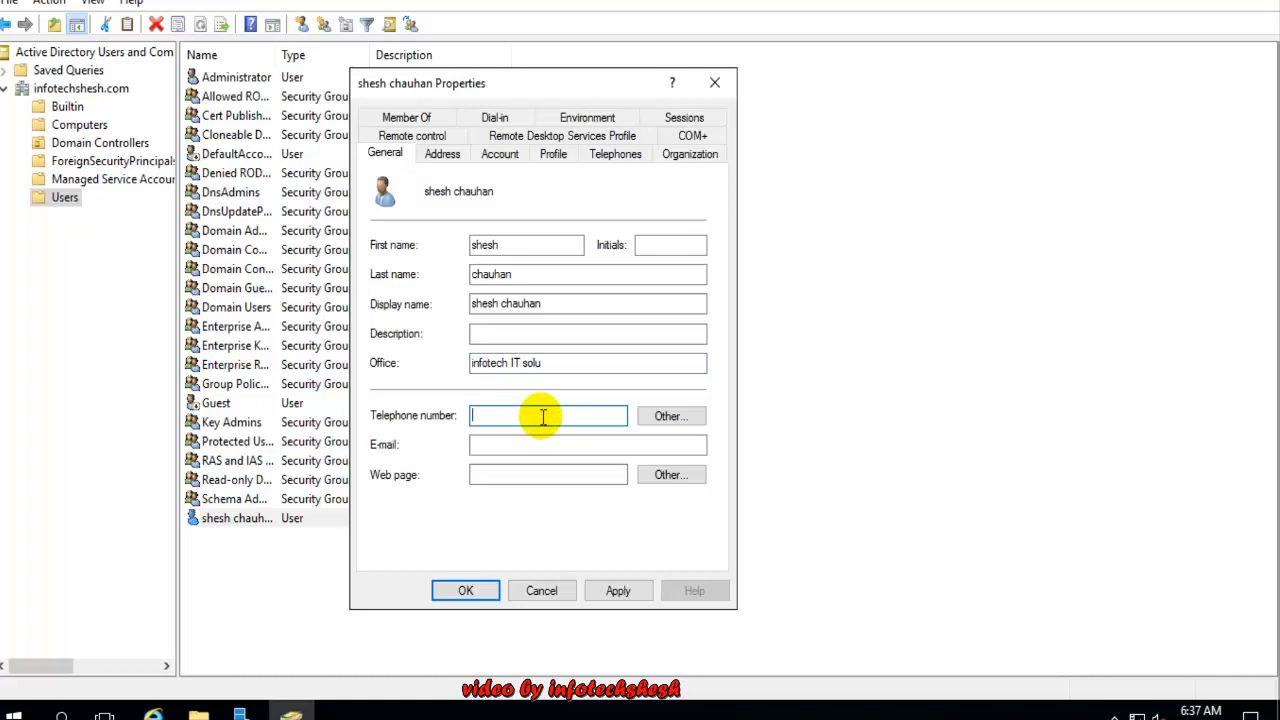
text(123)
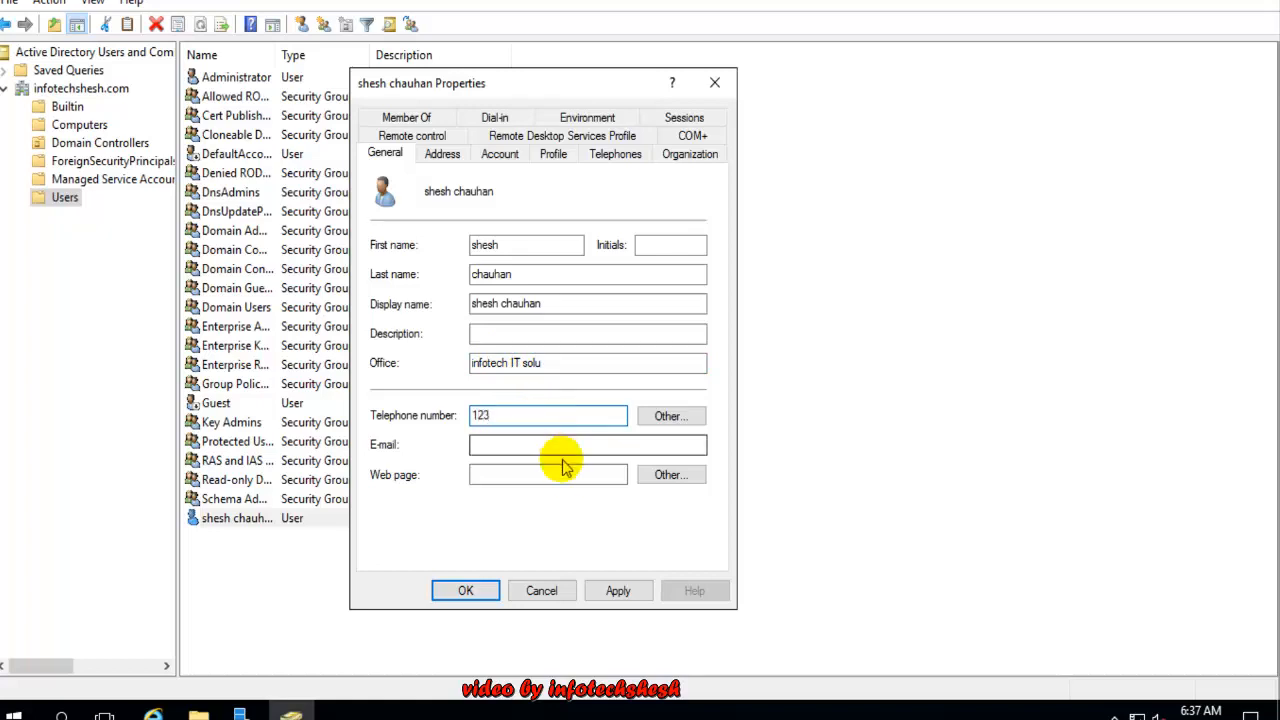
click(550, 448)
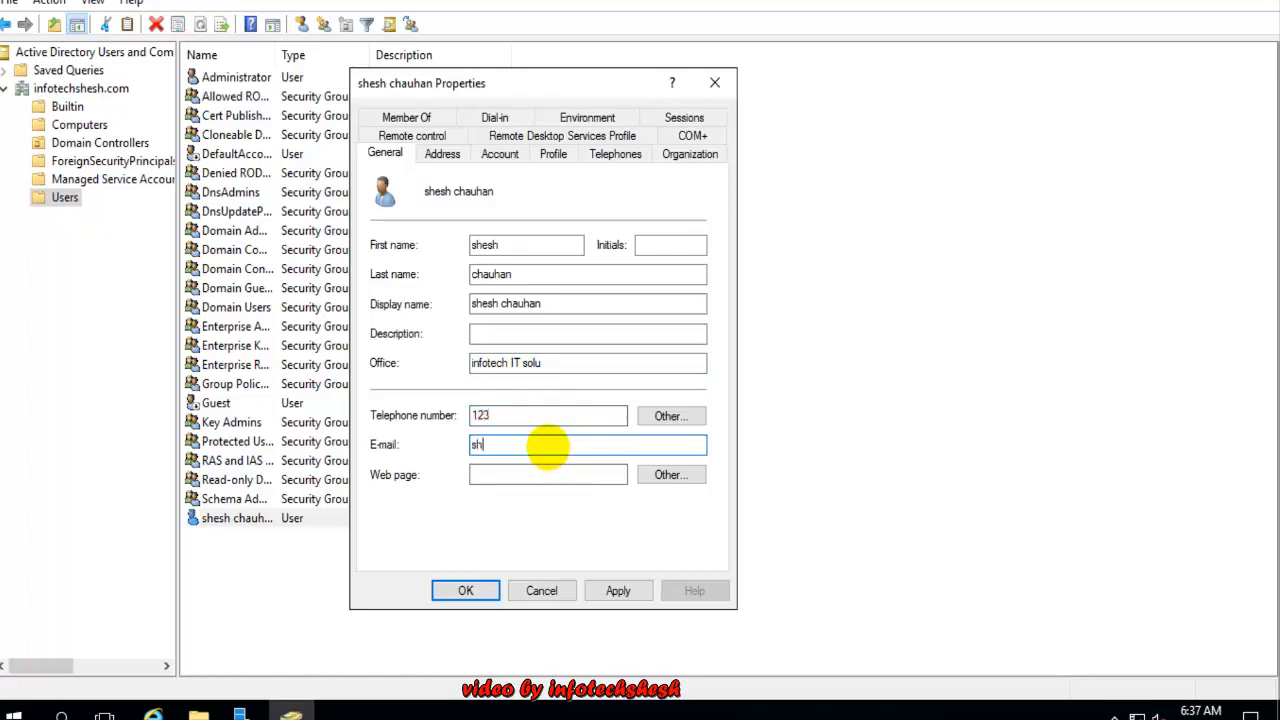
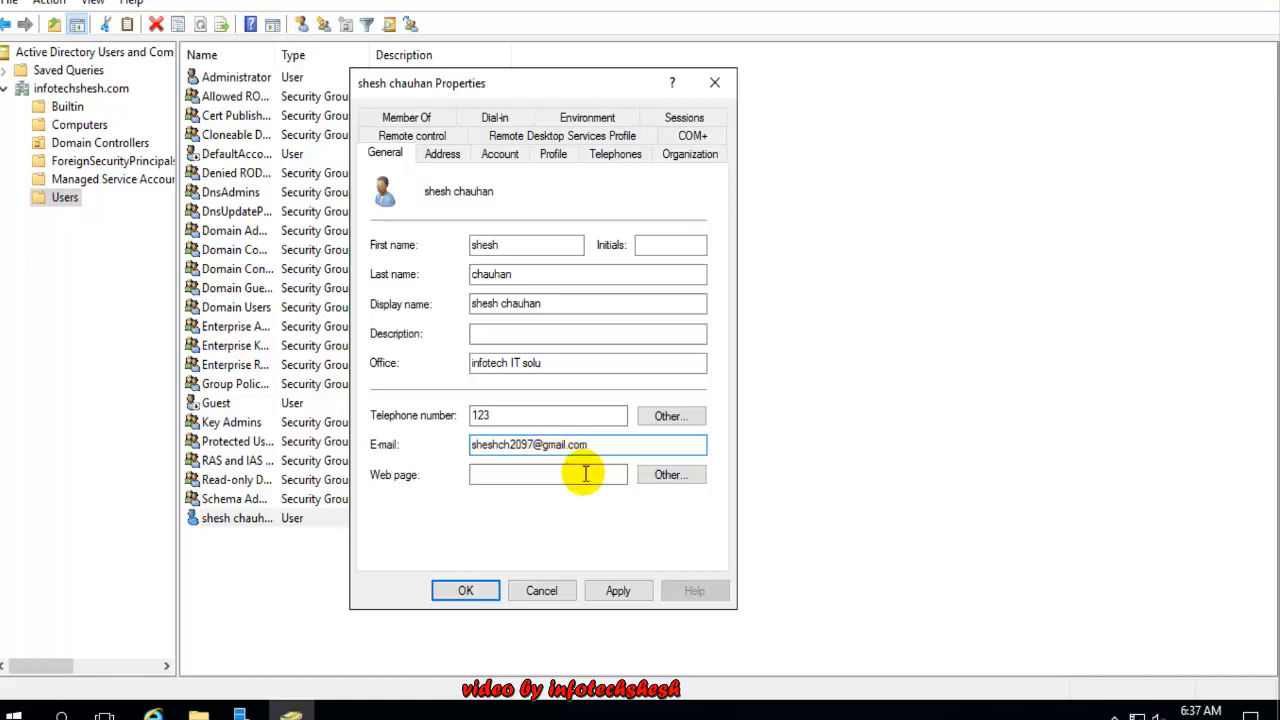
click(535, 472)
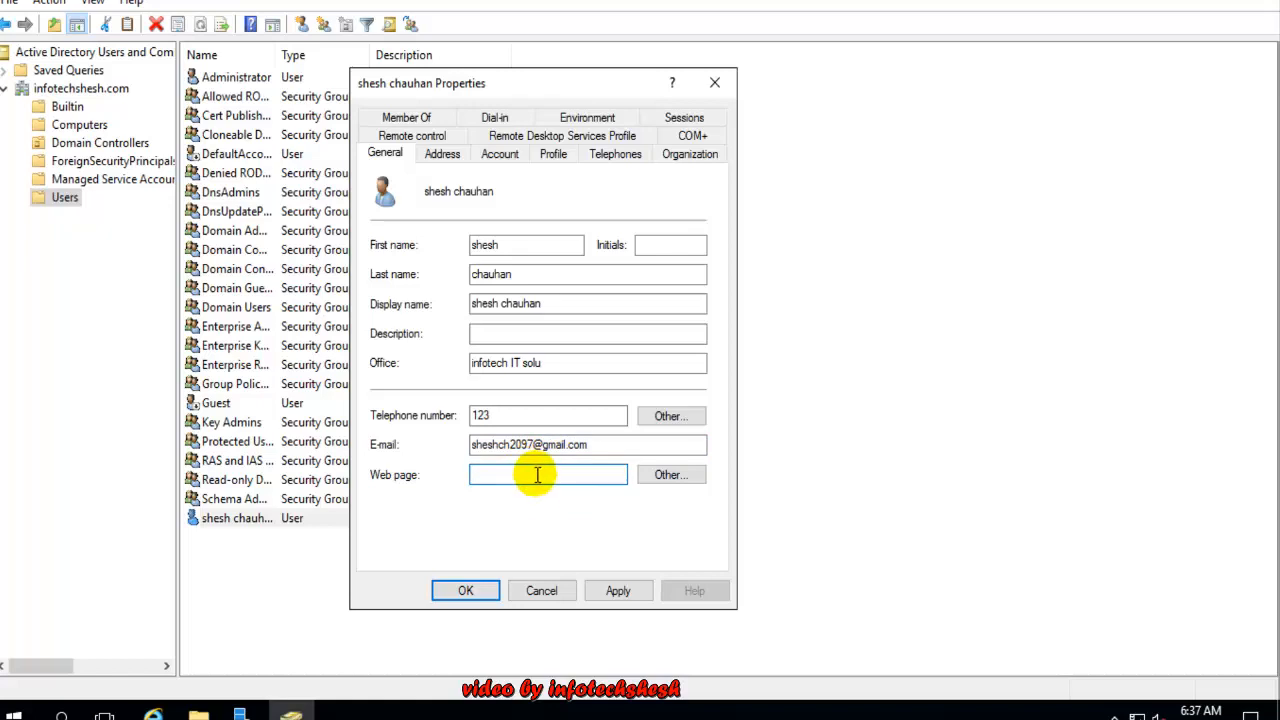
text(www)
key(BackSpace)
key(BackSpace)
key(BackSpace)
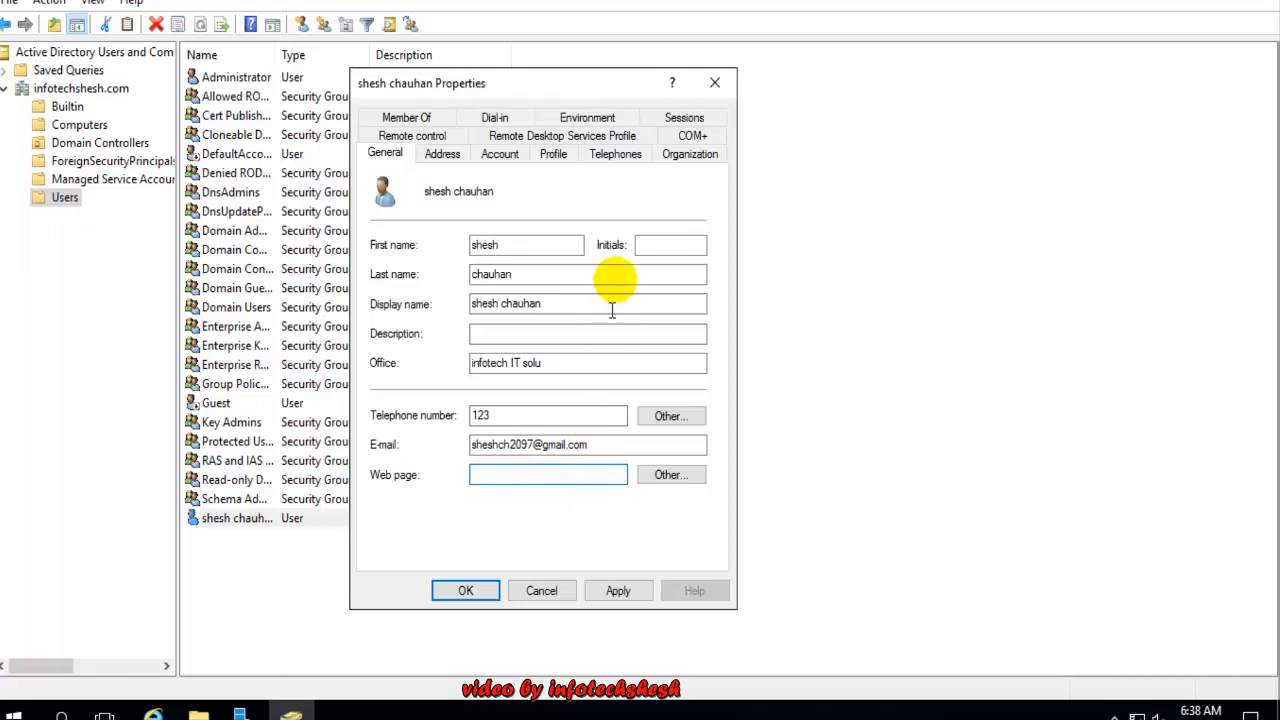
Fill in the user's street, P.O. Box, city and zip code on the Address tab
click(443, 158)
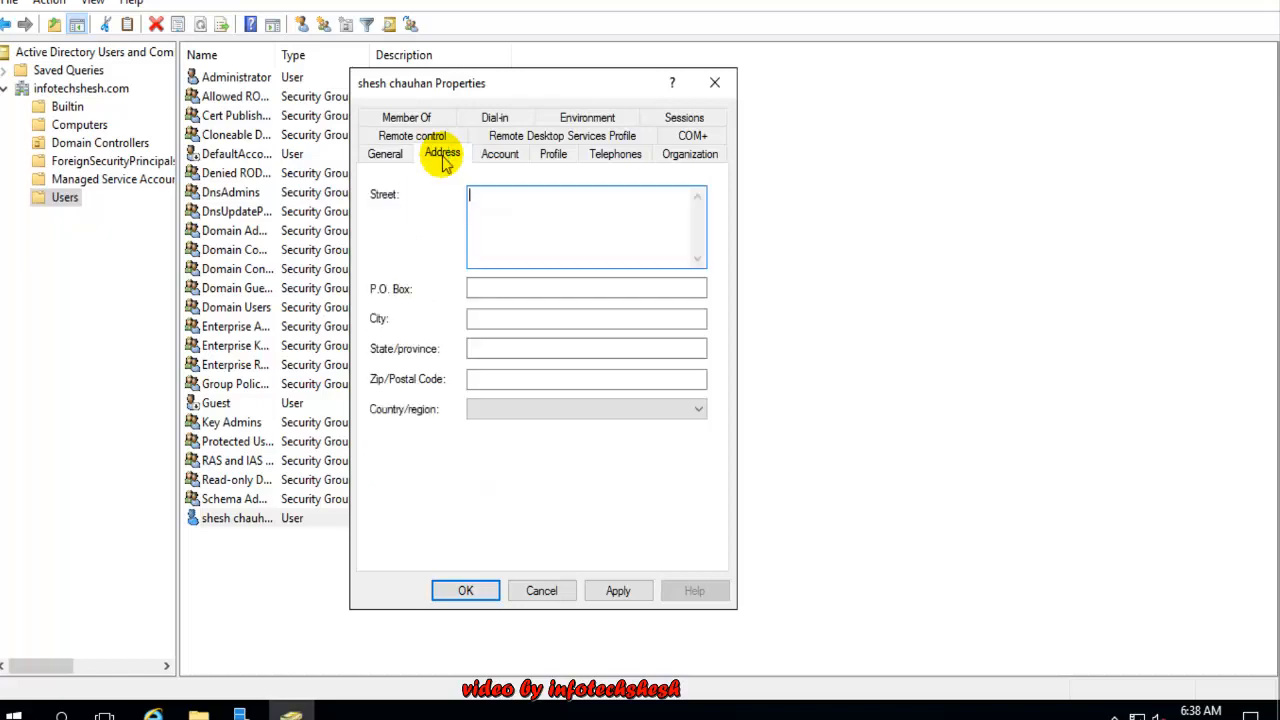
click(385, 156)
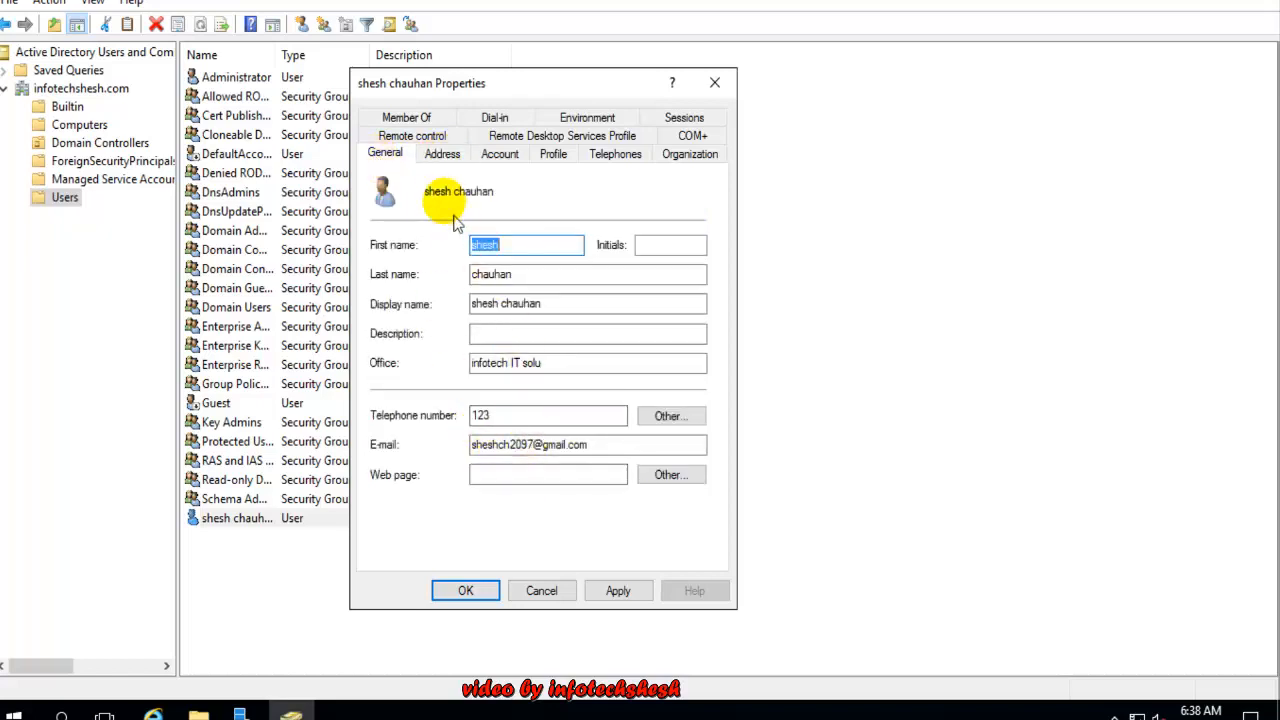
click(443, 154)
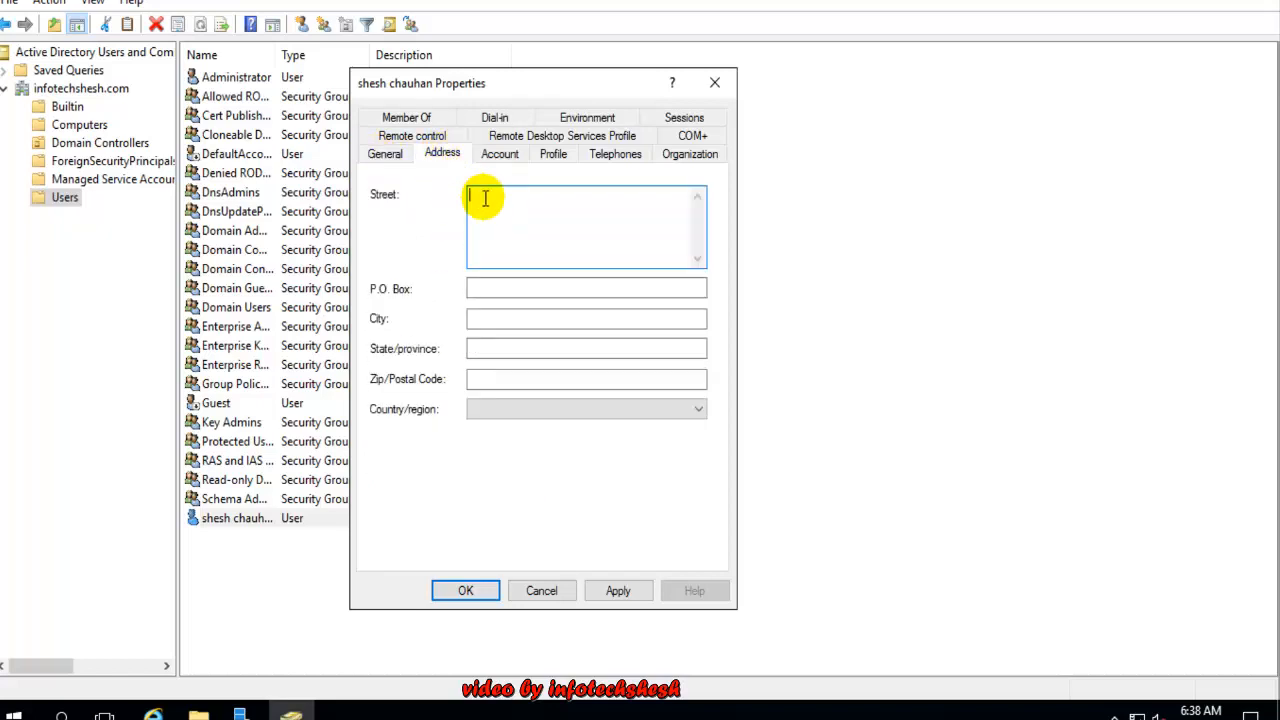
text(v)
text(delhi)
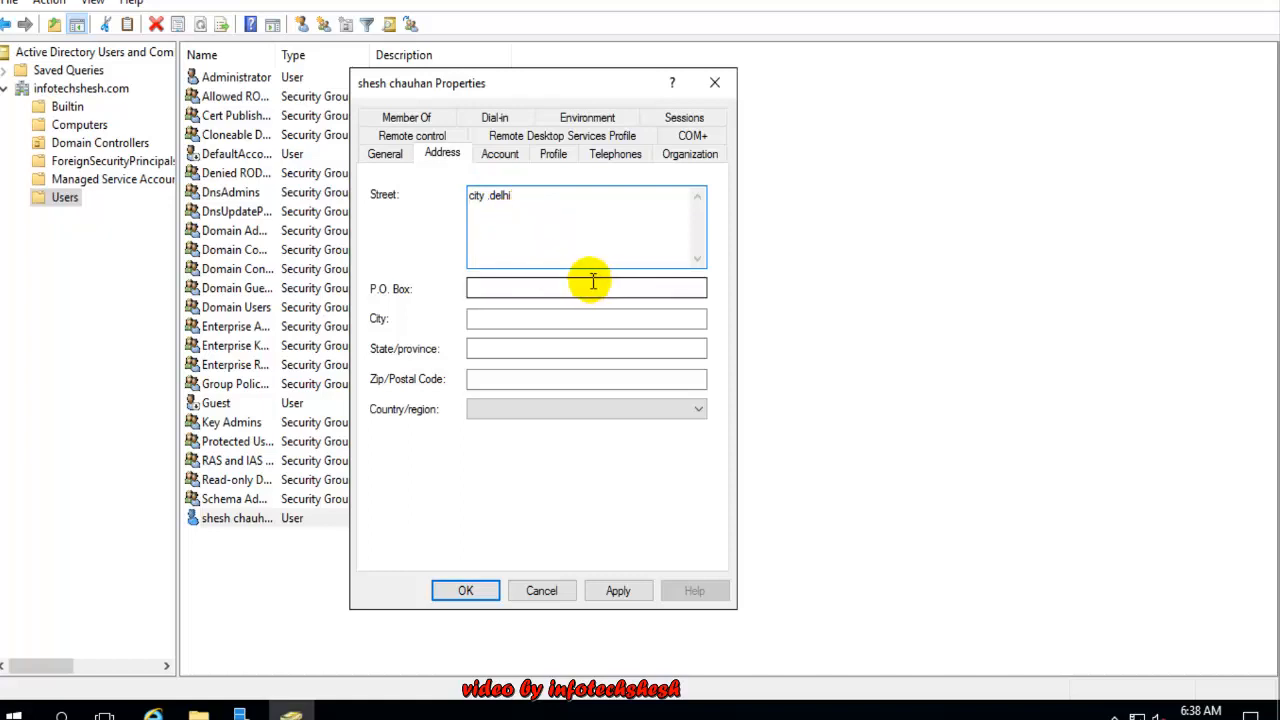
click(489, 288)
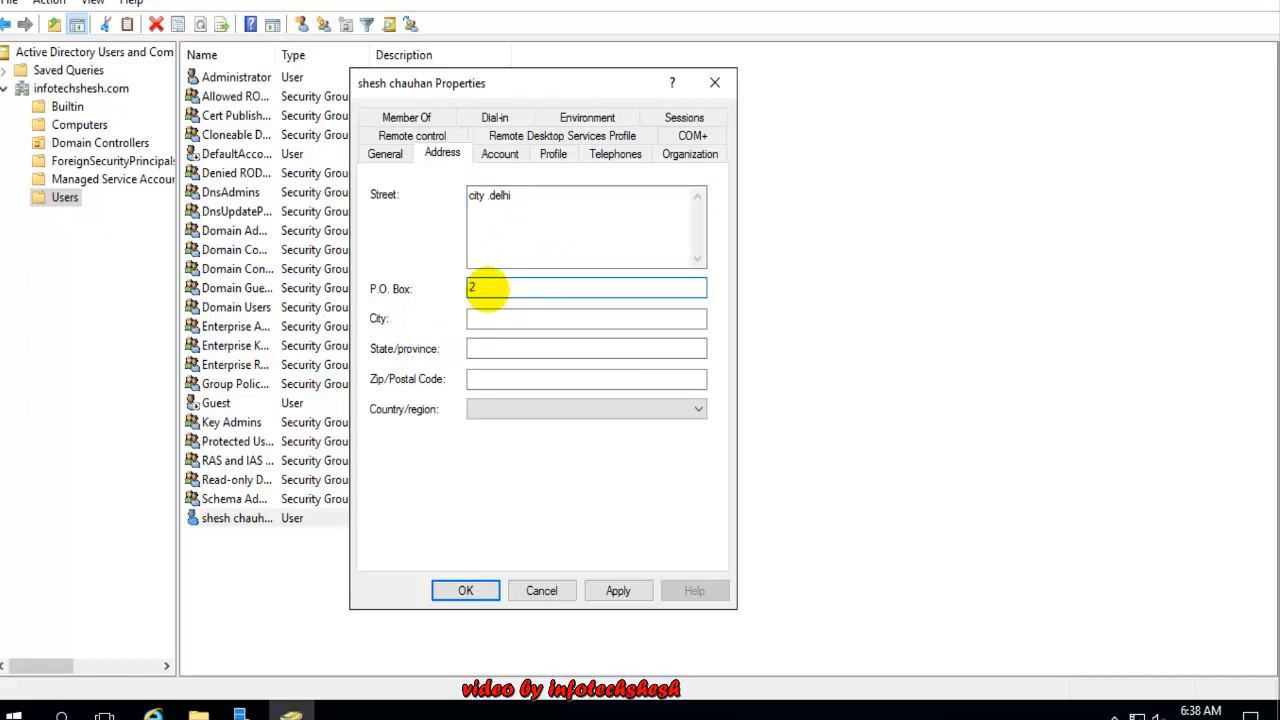
text(301258)
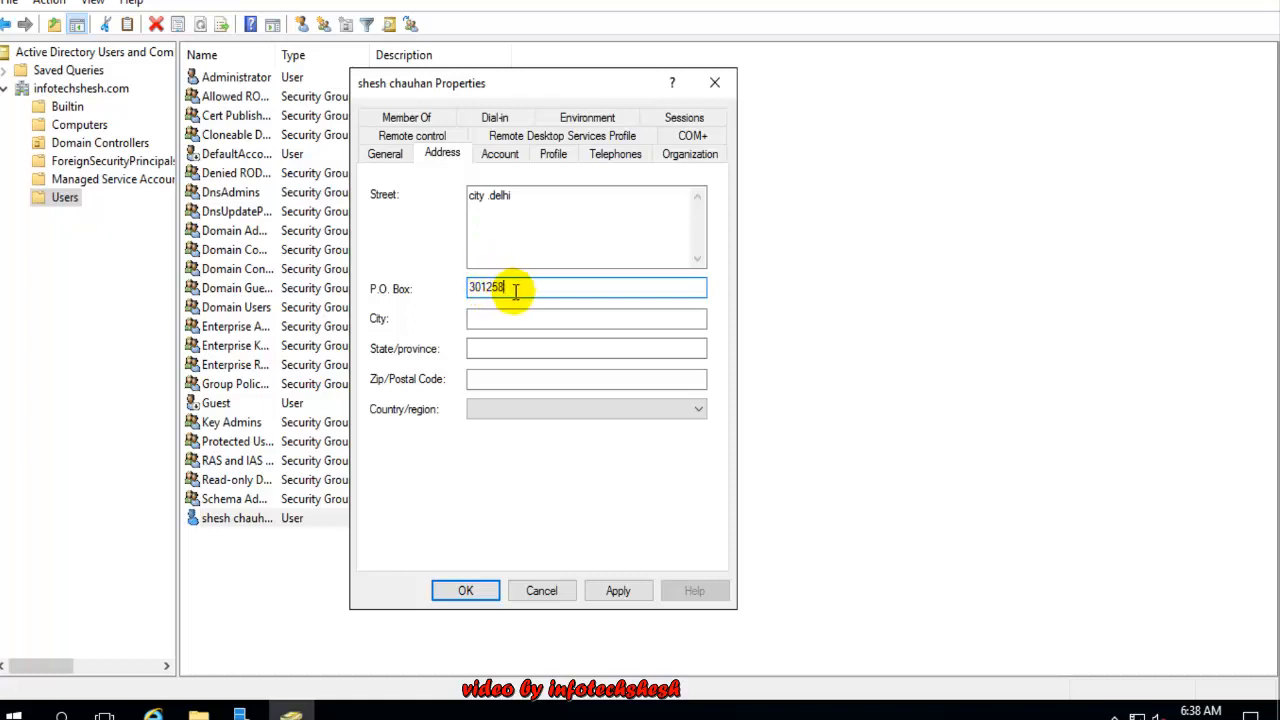
click(482, 317)
text(delhi)
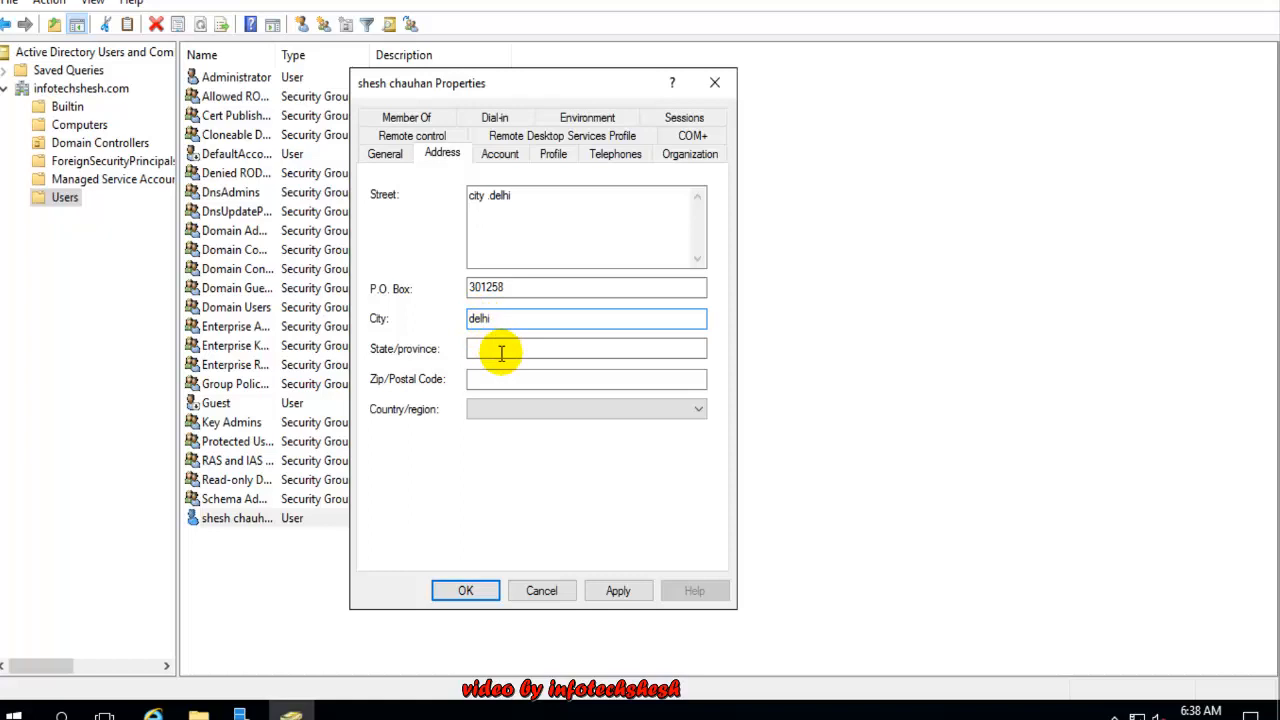
click(503, 351)
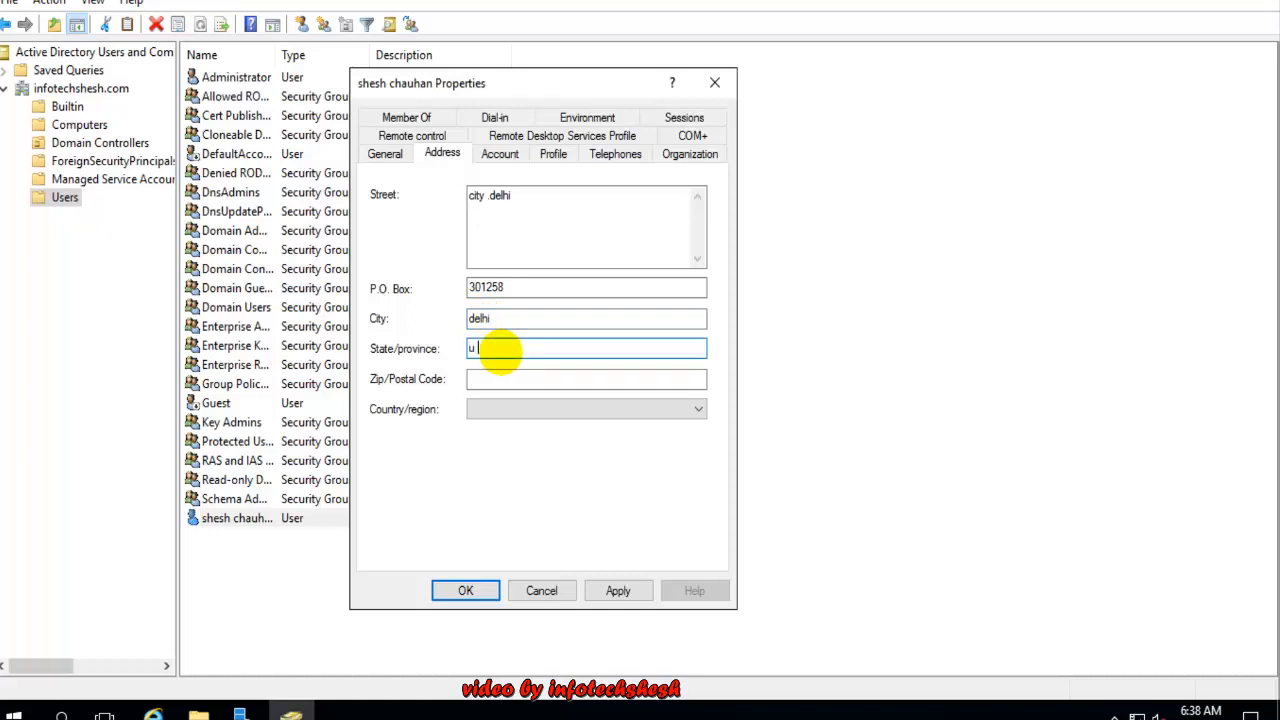
click(539, 379)
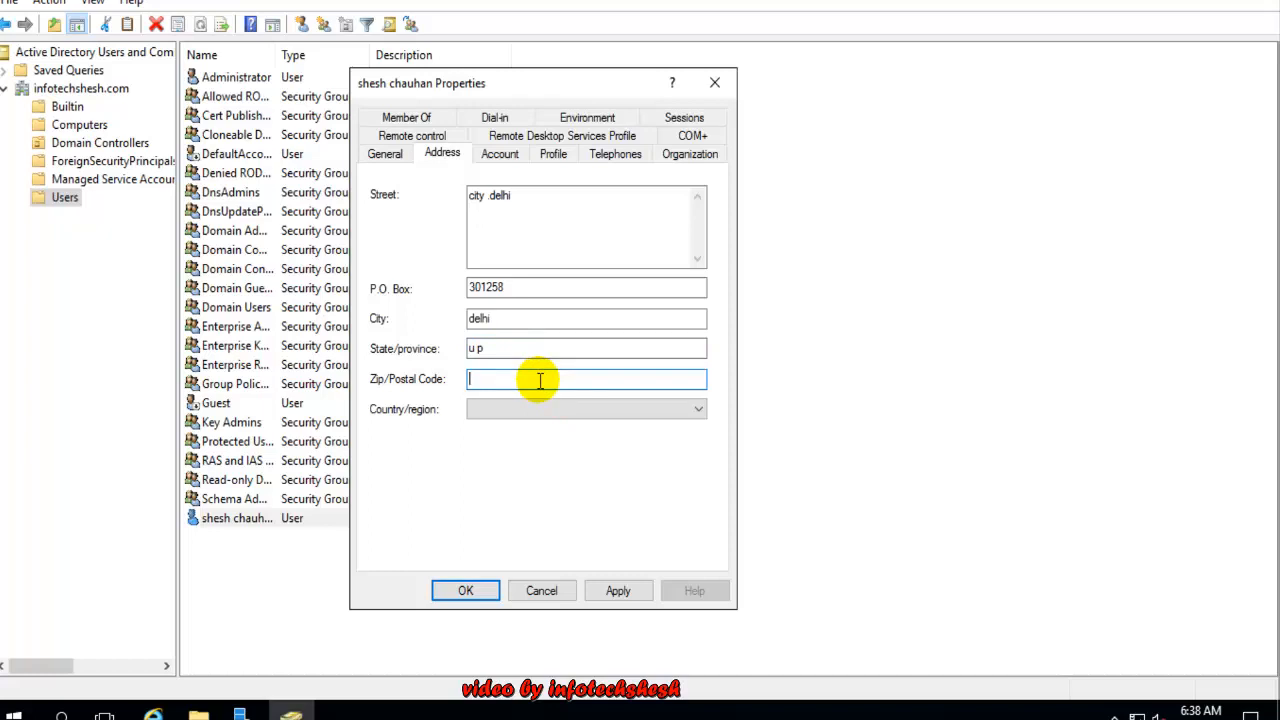
text(2)
text(30)
Set the user's country/region to India
right_click(538, 379)
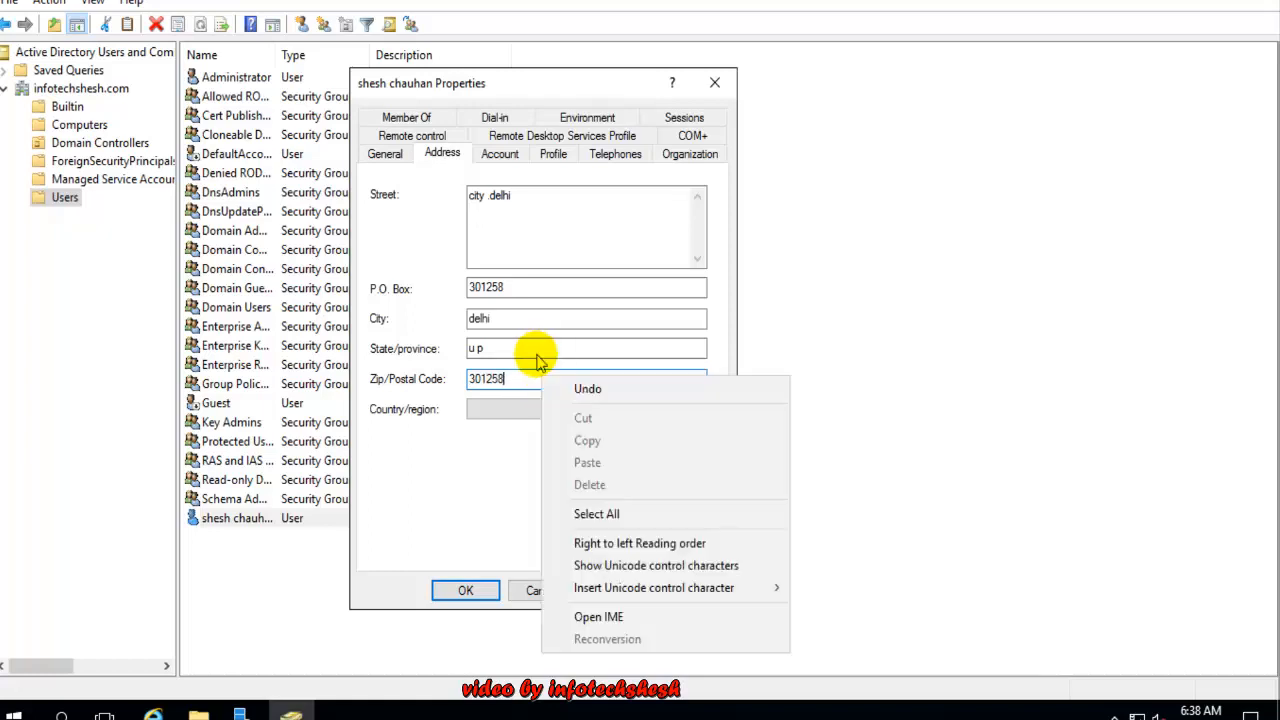
click(533, 409)
key(i)
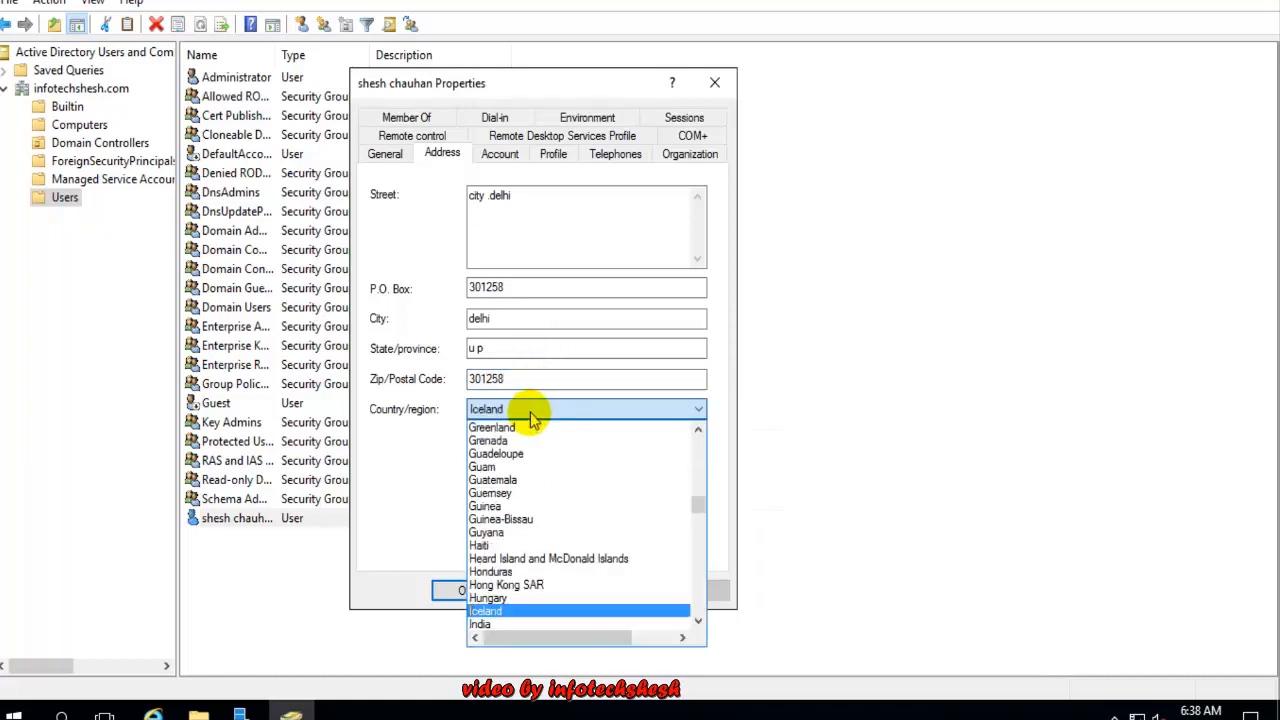
scroll(515, 605, down, 2)
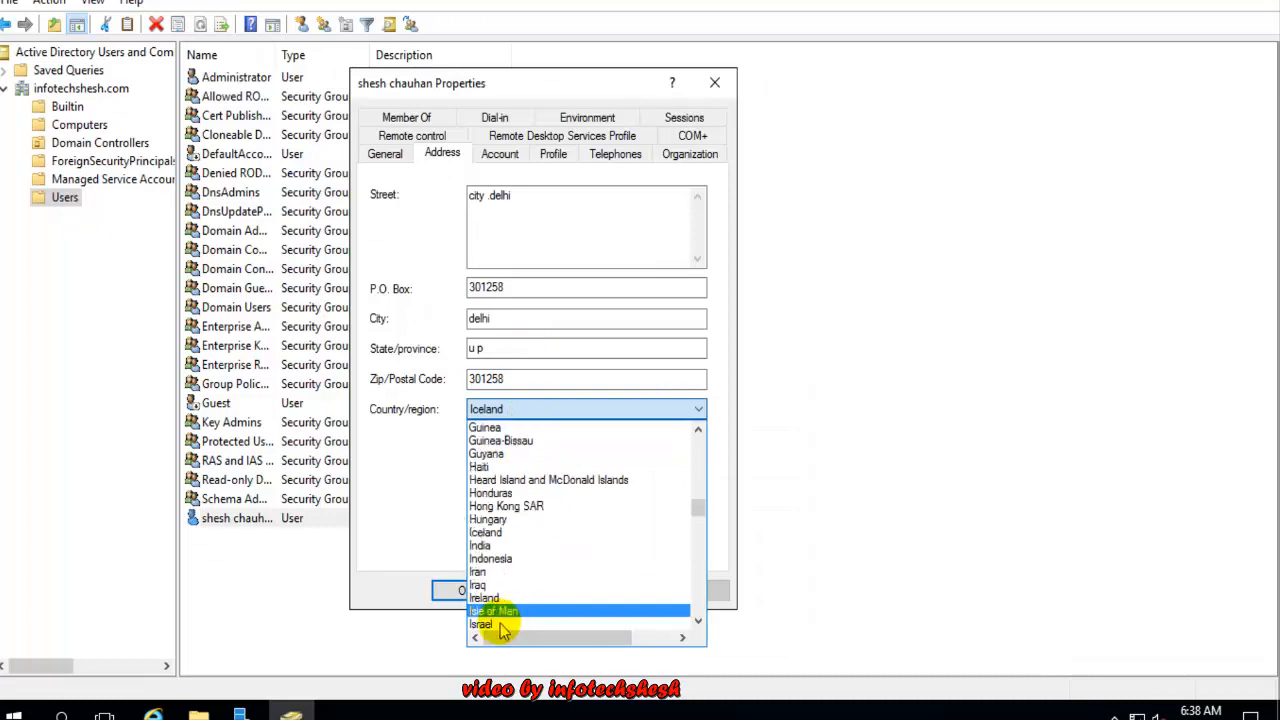
click(488, 612)
click(500, 411)
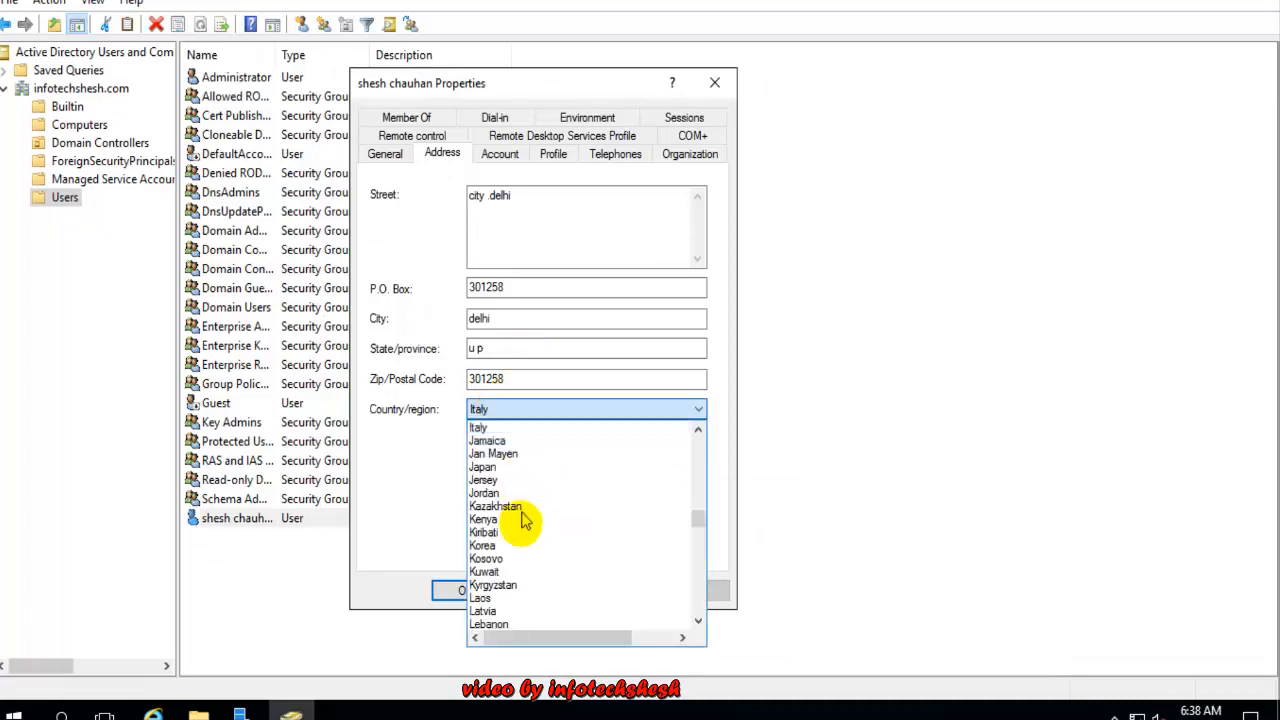
scroll(528, 509, up, 1)
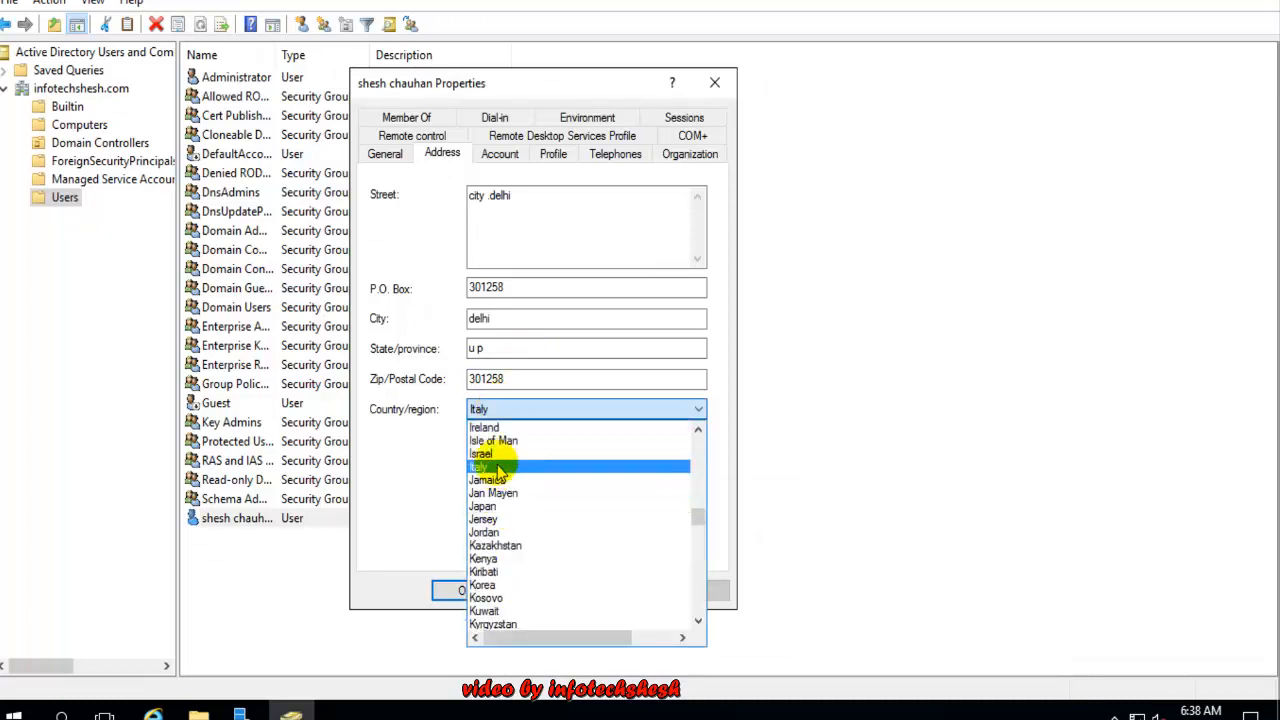
key(i)
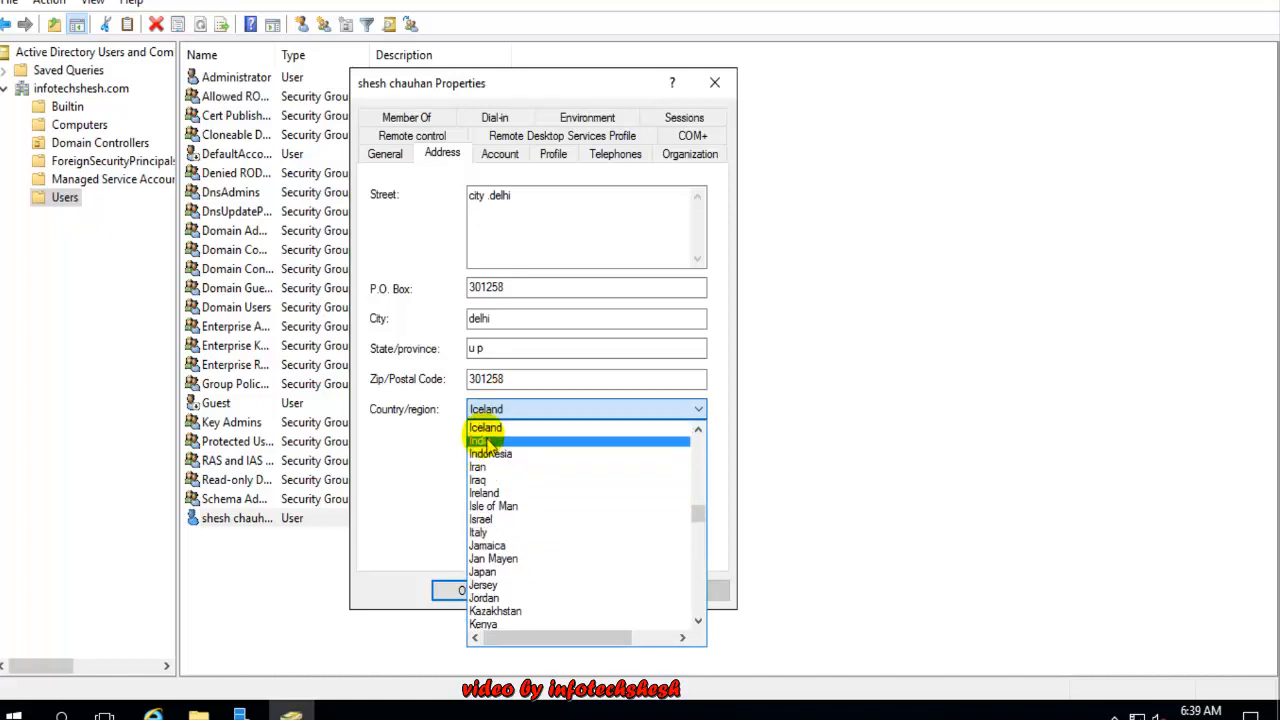
click(481, 430)
key(i)
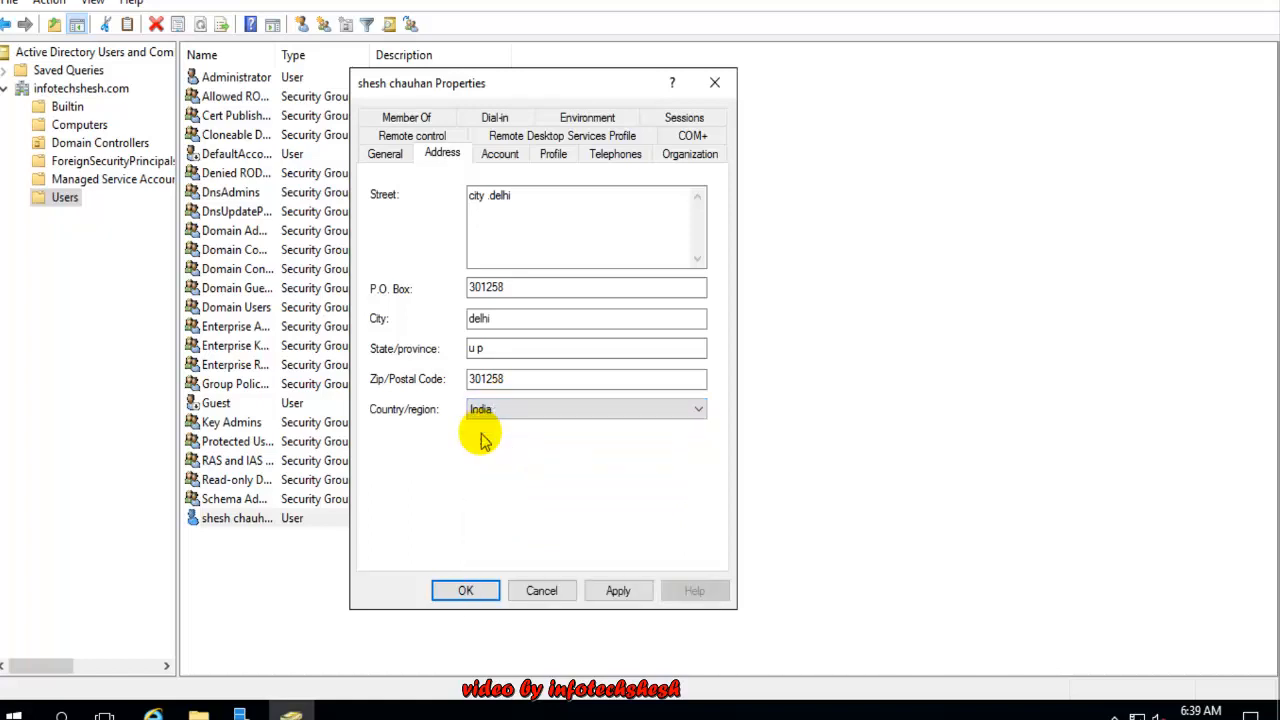
click(500, 155)
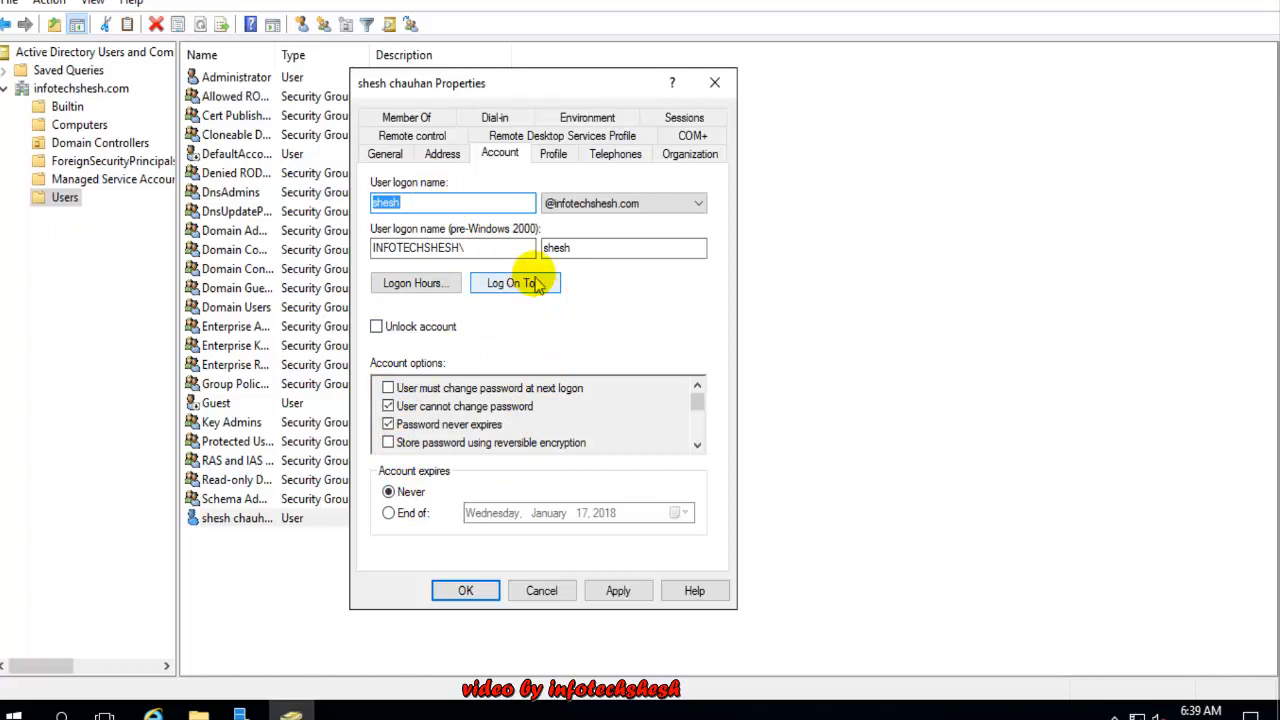
click(428, 285)
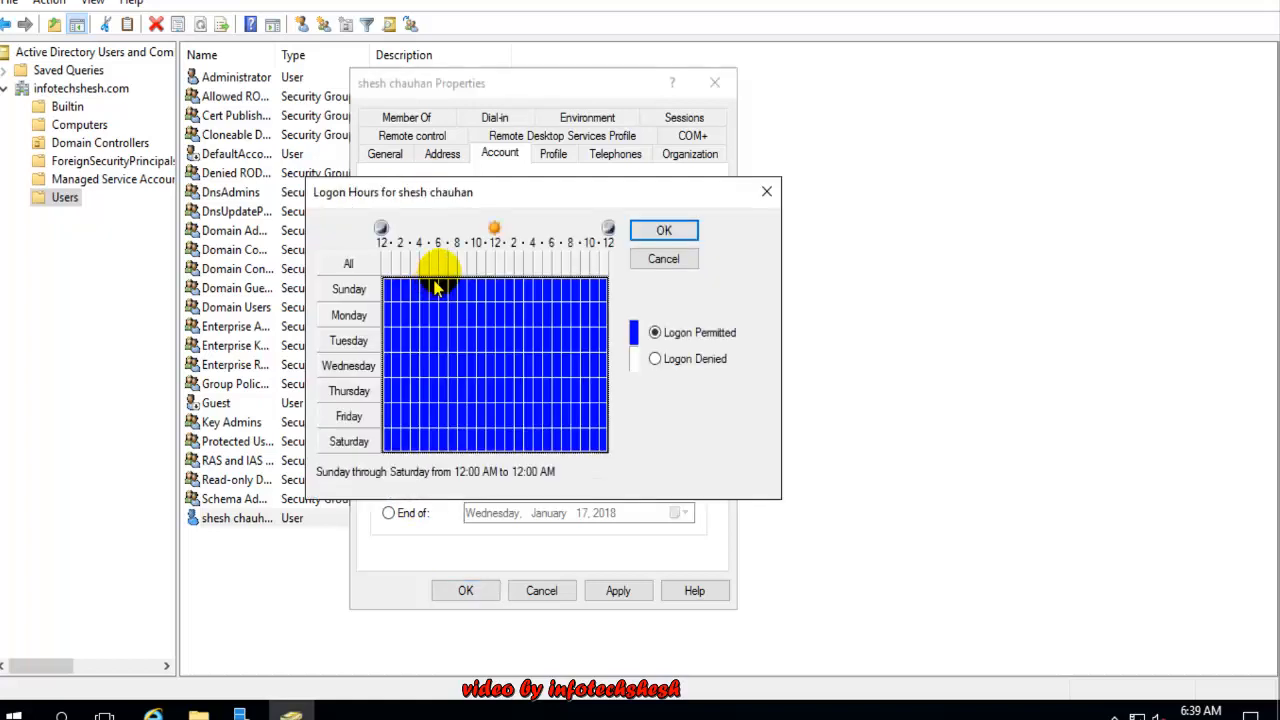
drag(485, 190, 685, 261)
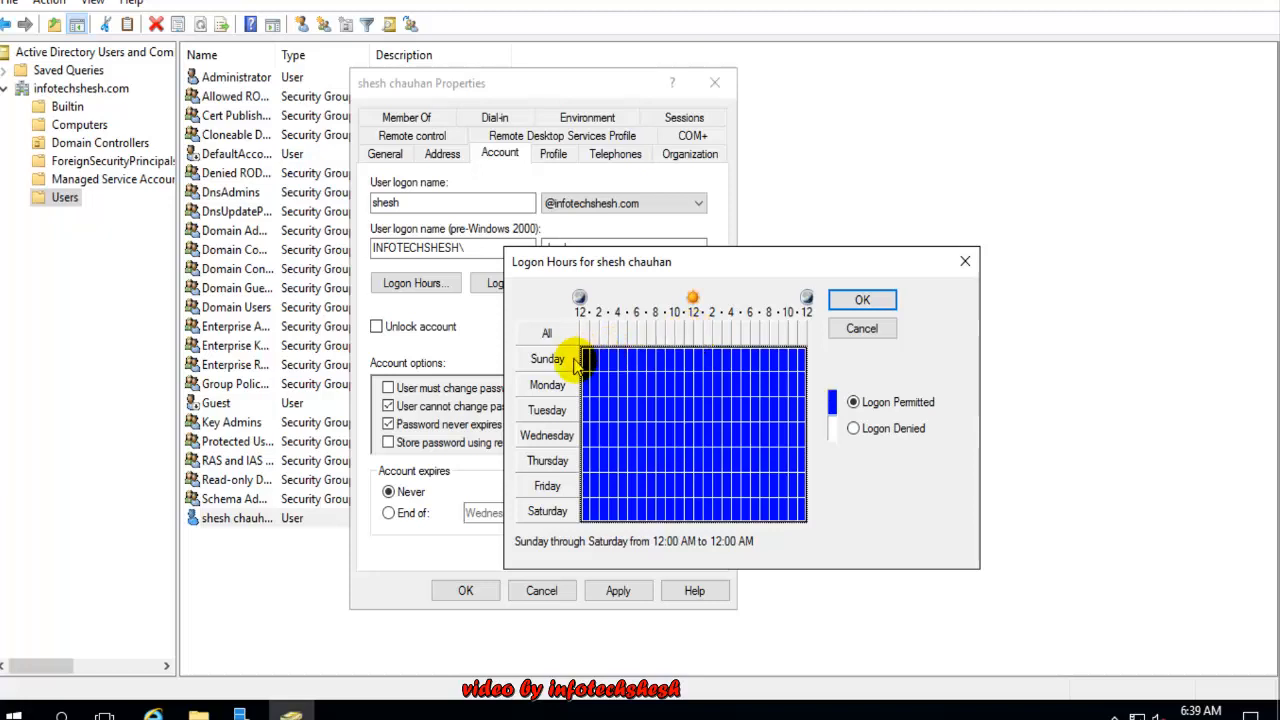
click(587, 385)
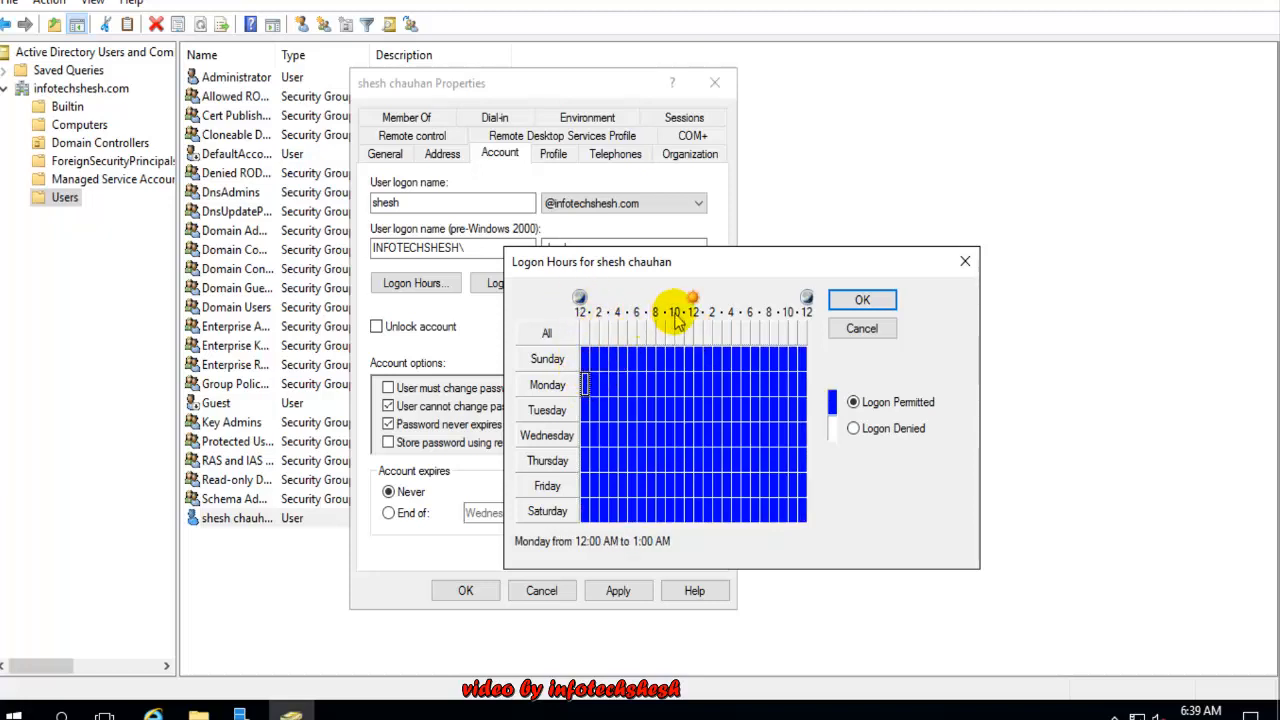
click(660, 380)
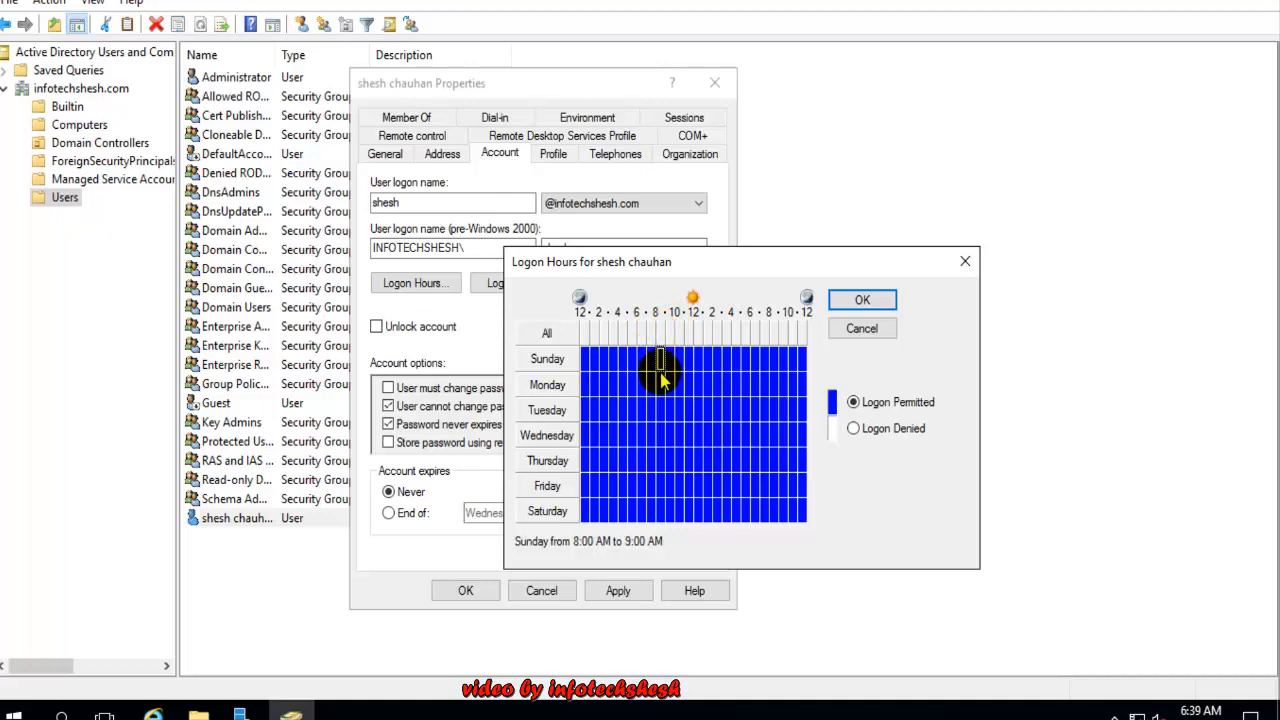
drag(660, 380, 730, 526)
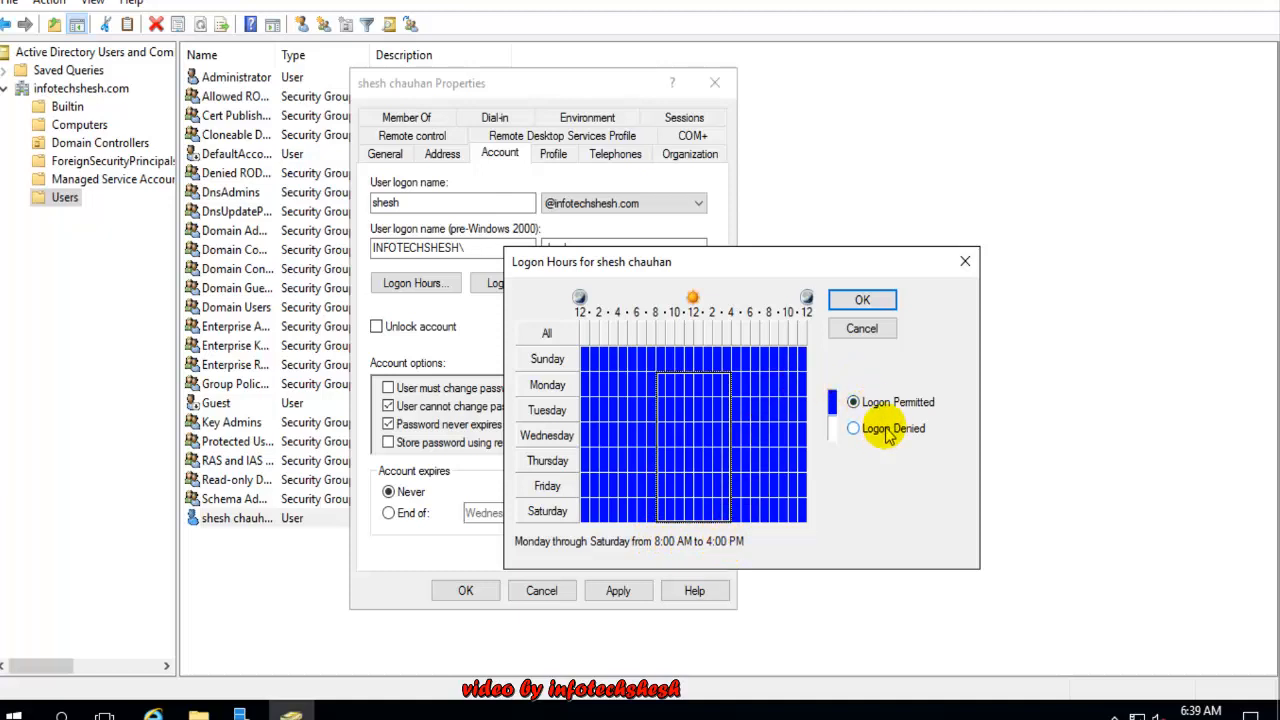
click(864, 303)
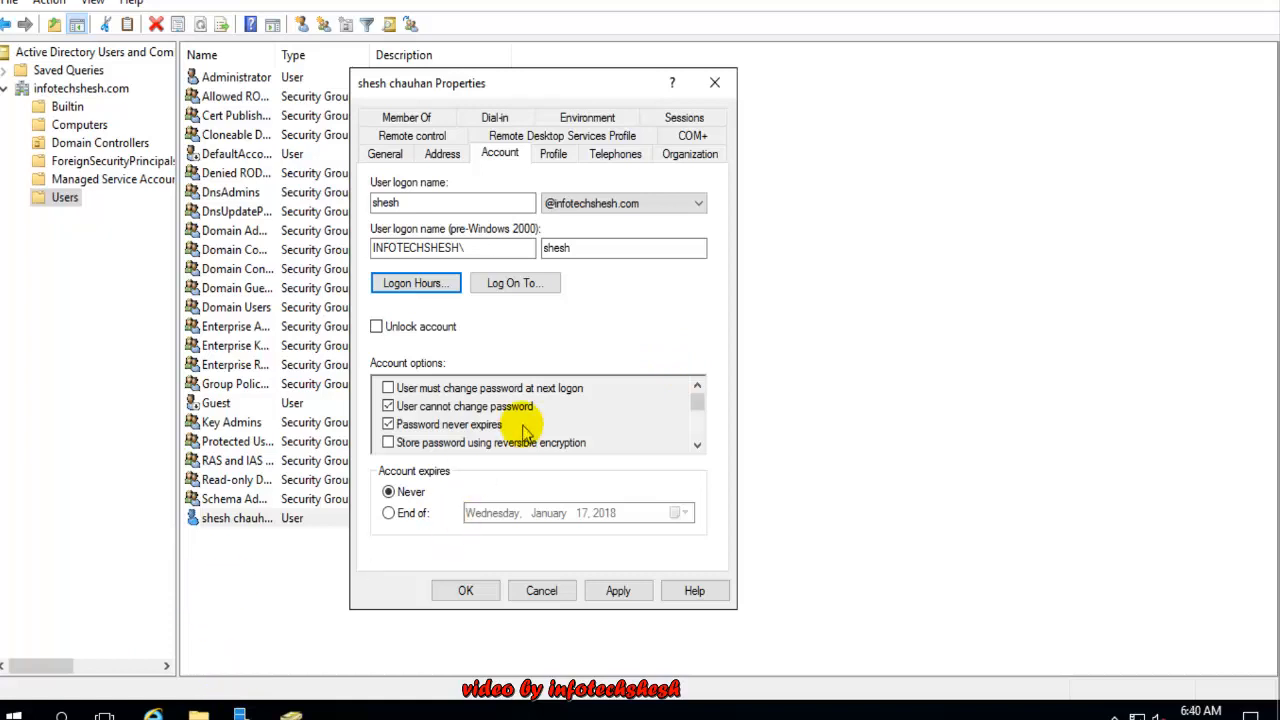
Unlock the user's account and enter their home and mobile phone numbers on the Telephones page
click(535, 343)
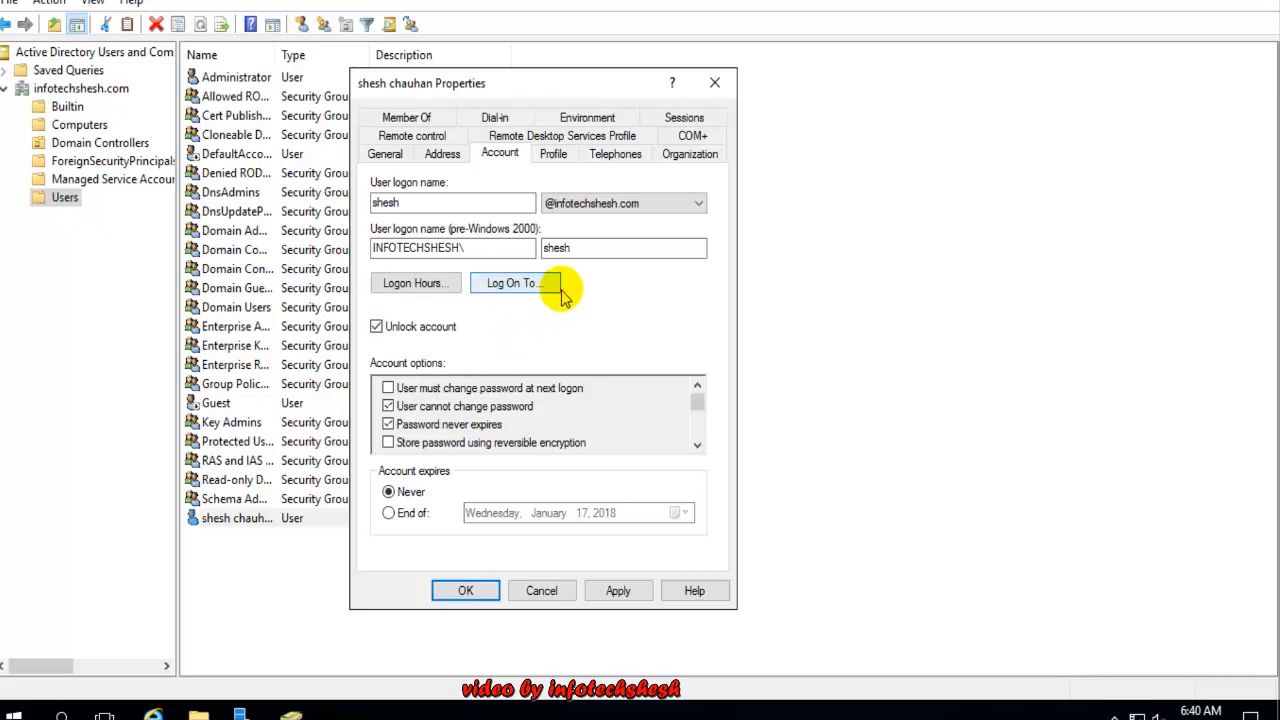
click(553, 153)
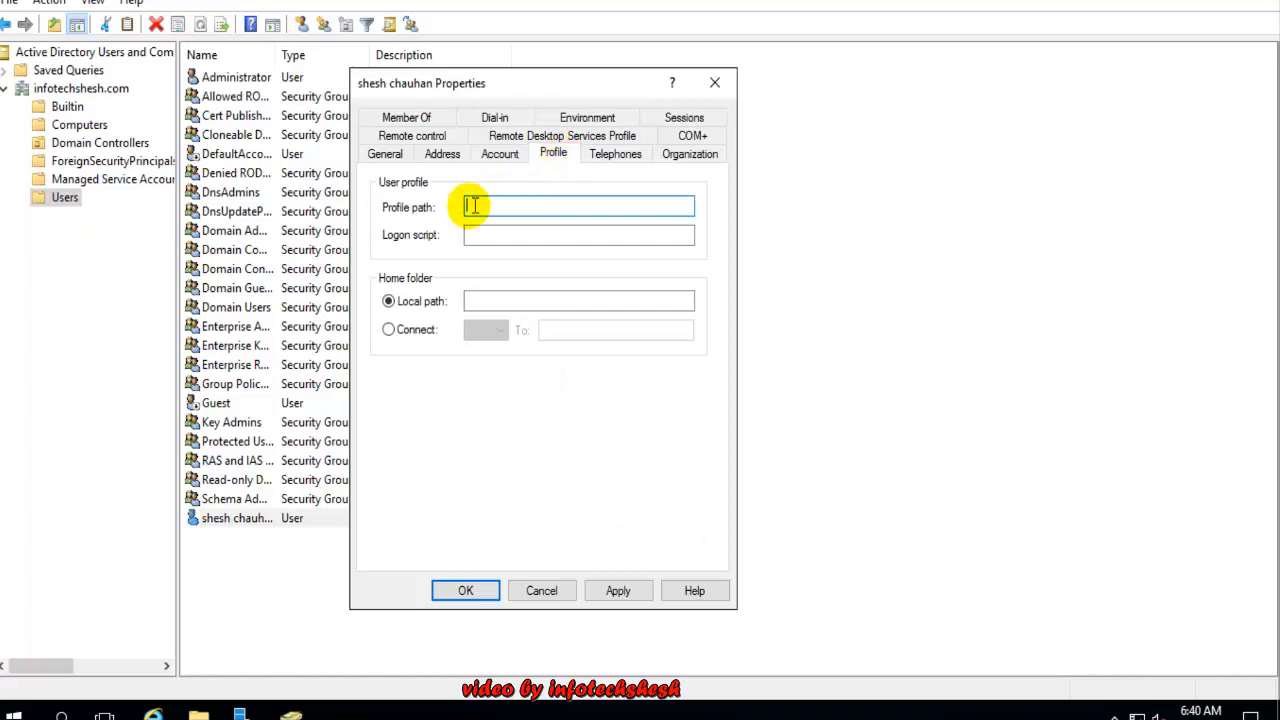
click(613, 158)
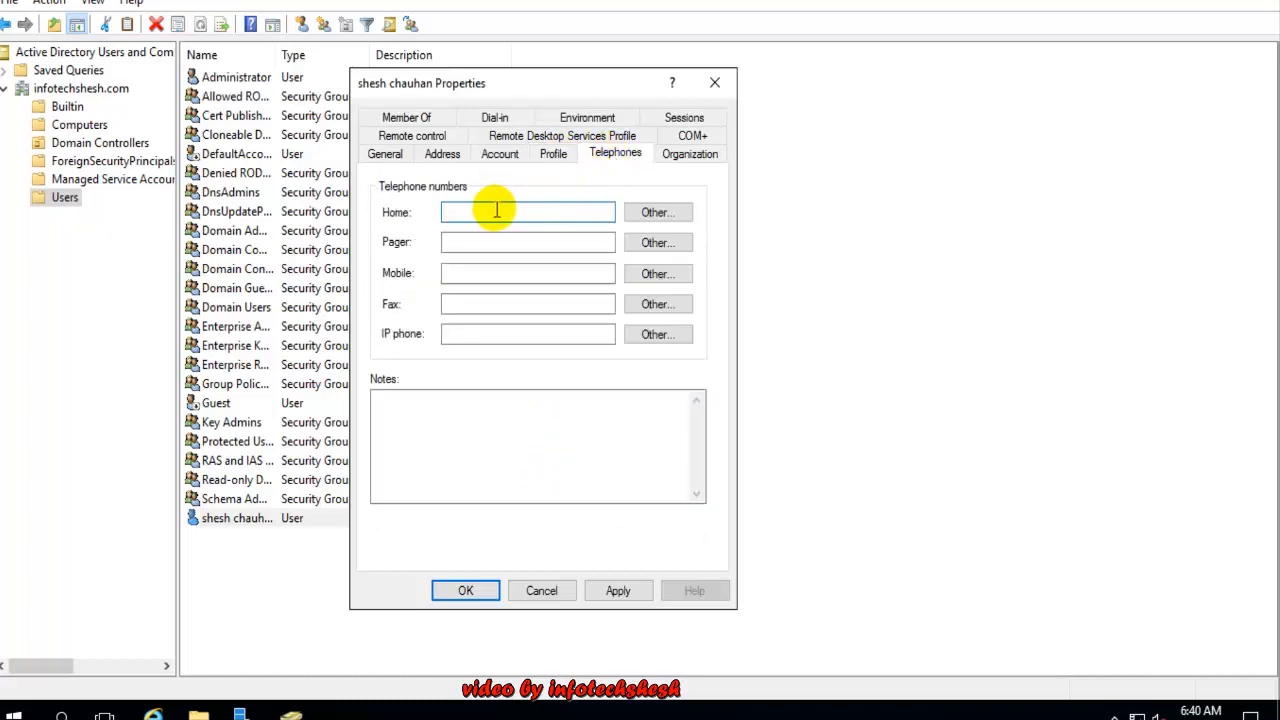
text(13345)
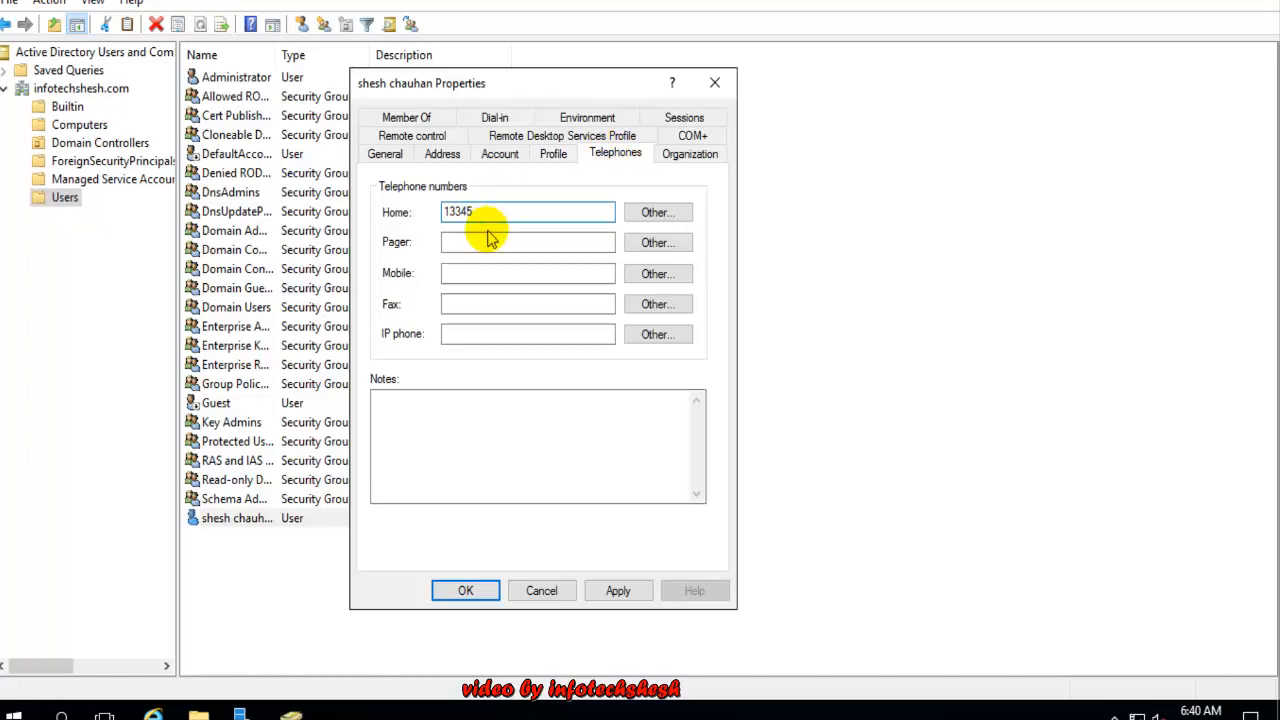
click(490, 240)
click(497, 276)
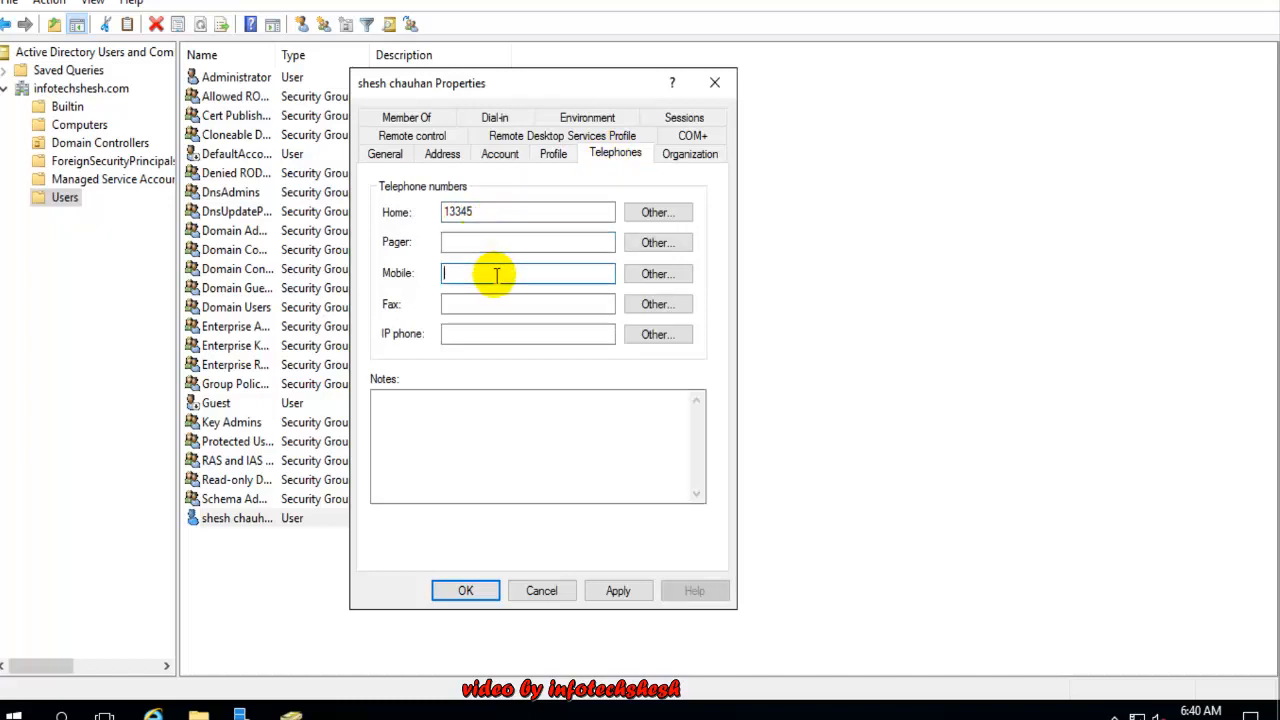
text(94522222)
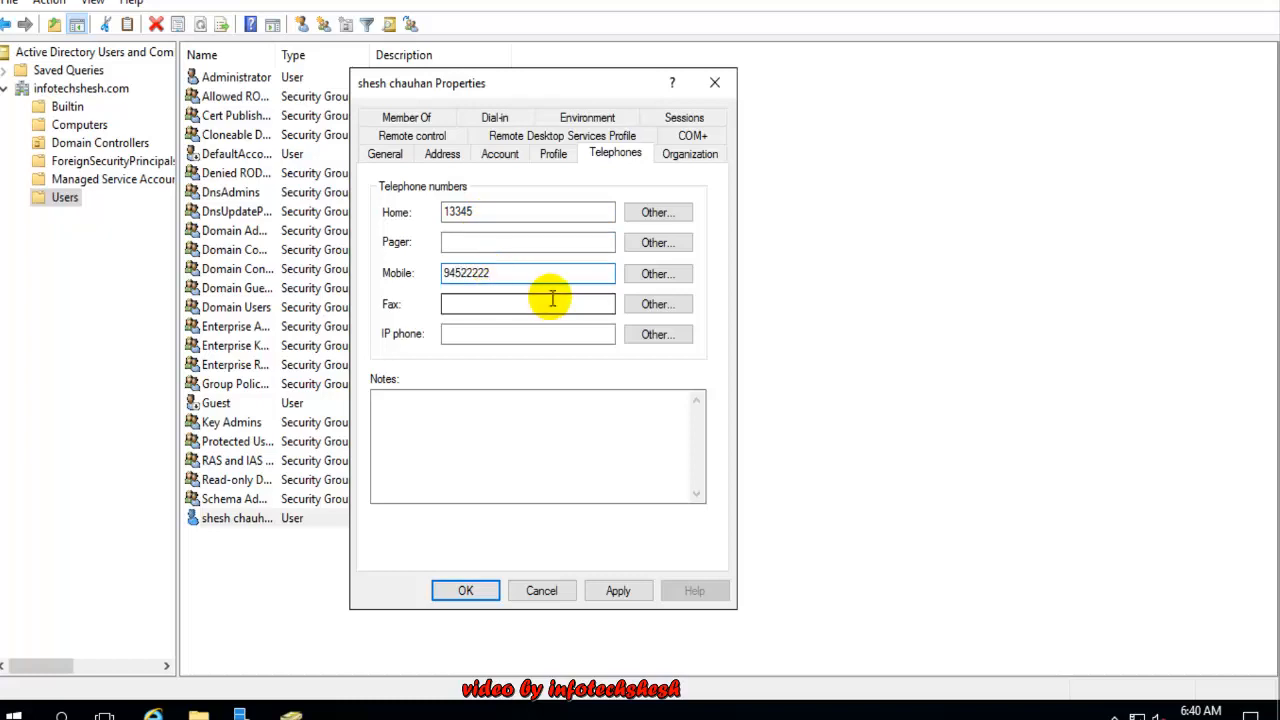
text(22222)
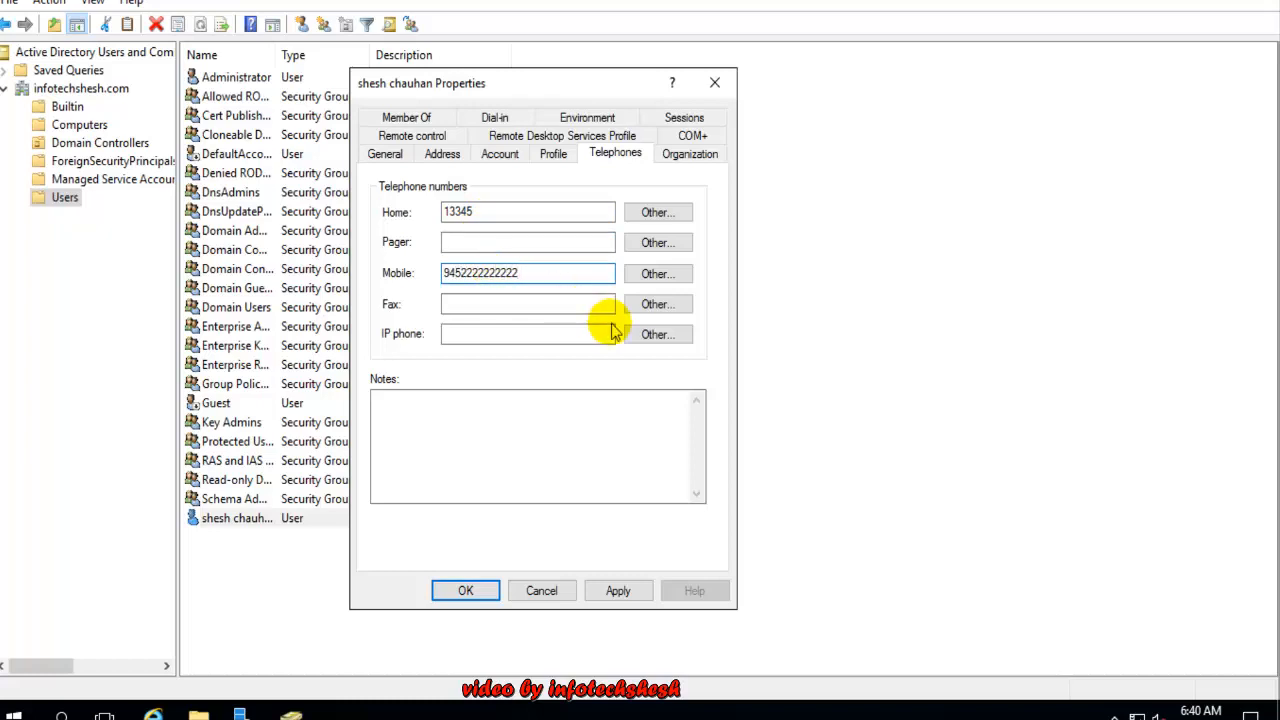
Add the note 'lhdsjfkjdflg' and bring up the user's Organization details
click(569, 304)
click(507, 334)
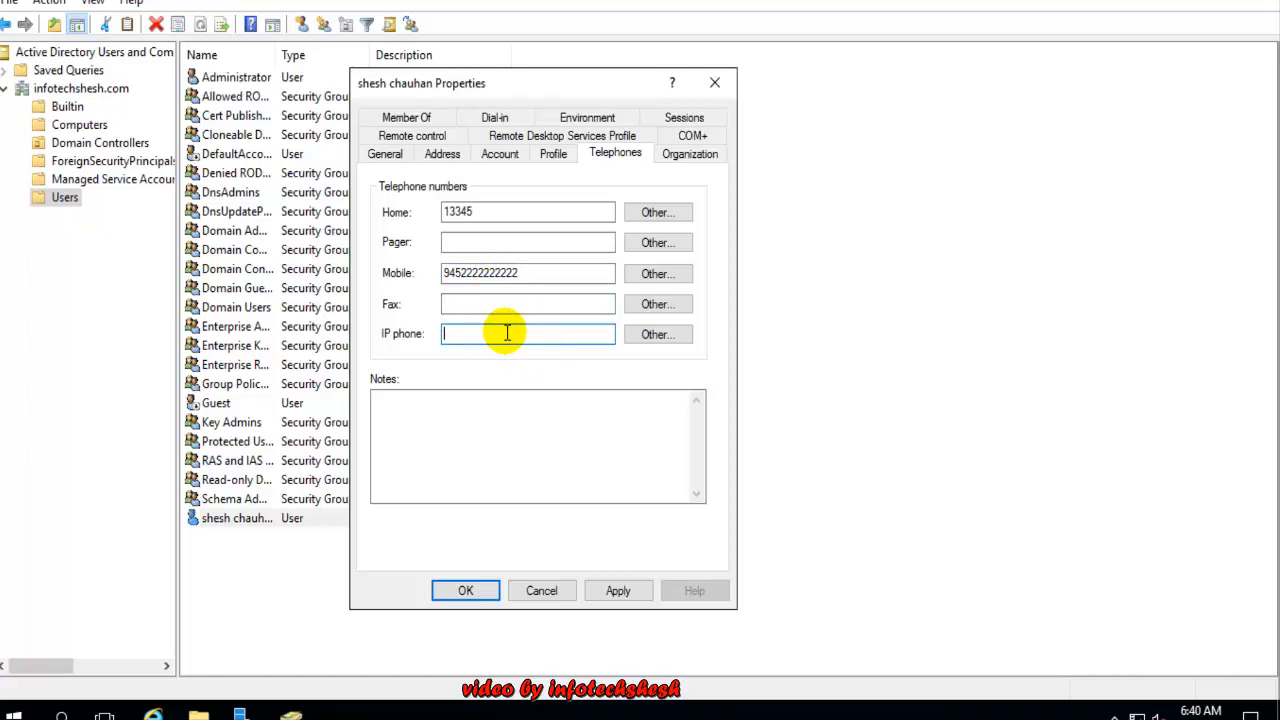
click(487, 441)
text(lhdsjfkjdflg)
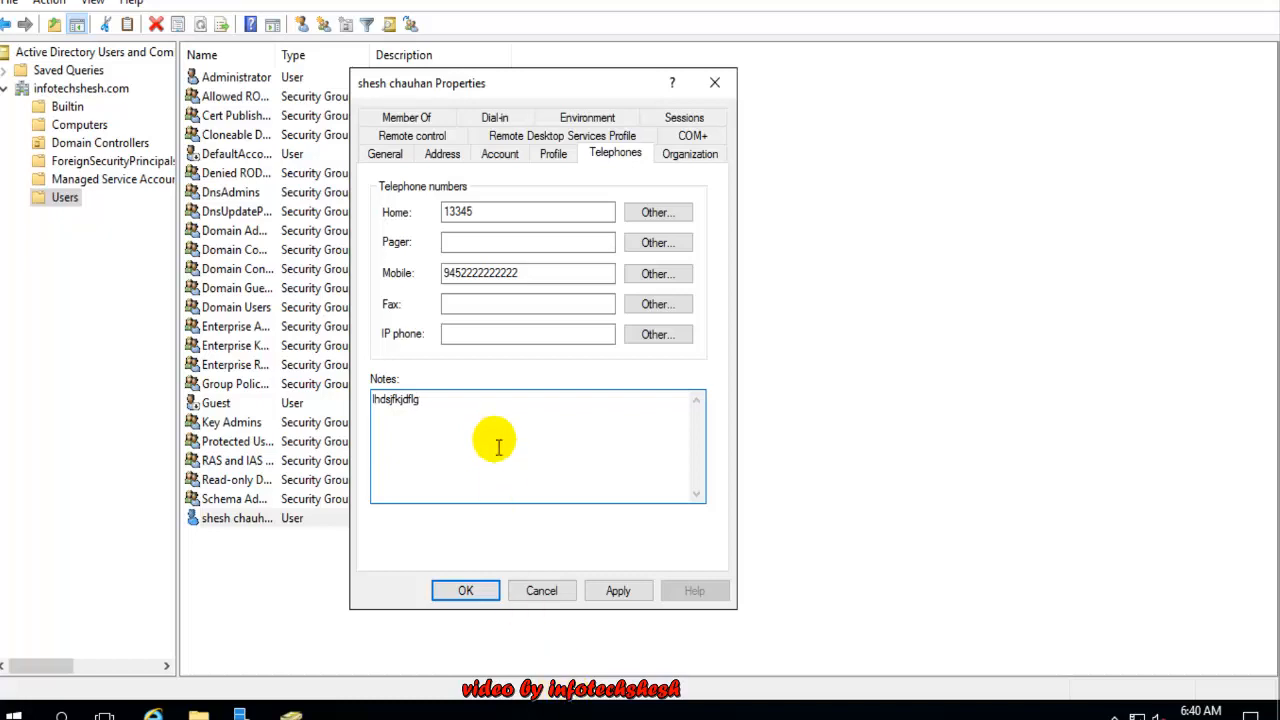
click(690, 153)
click(586, 193)
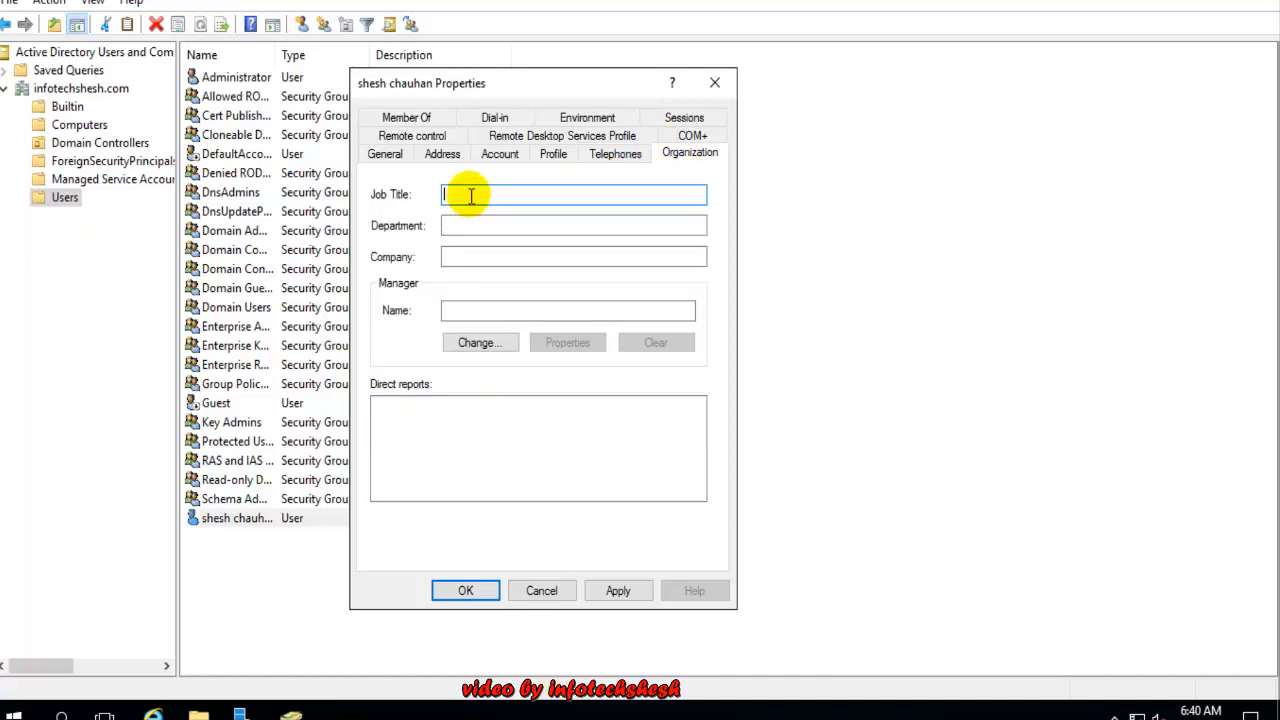
Fill in job title Trainer, department IT and company infotech on the Organization page
text(IT)
key(BackSpace)
key(BackSpace)
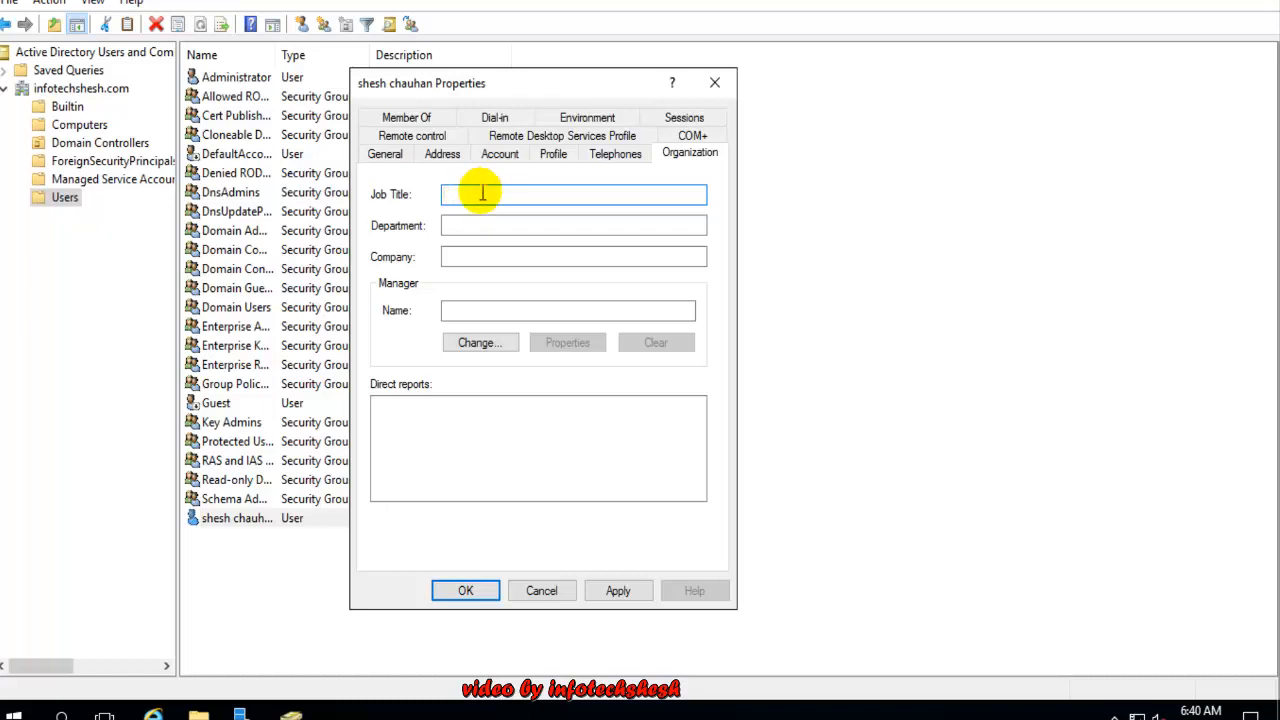
text(Trainer)
click(462, 222)
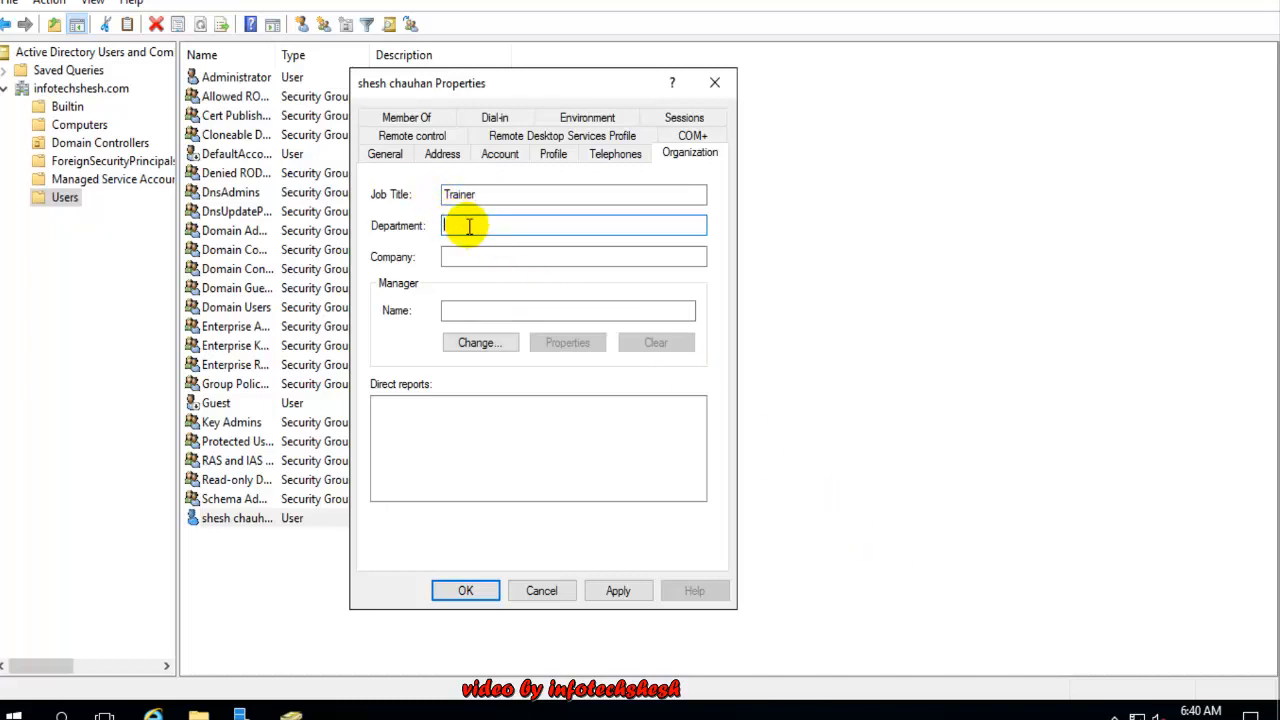
text(IT)
click(477, 253)
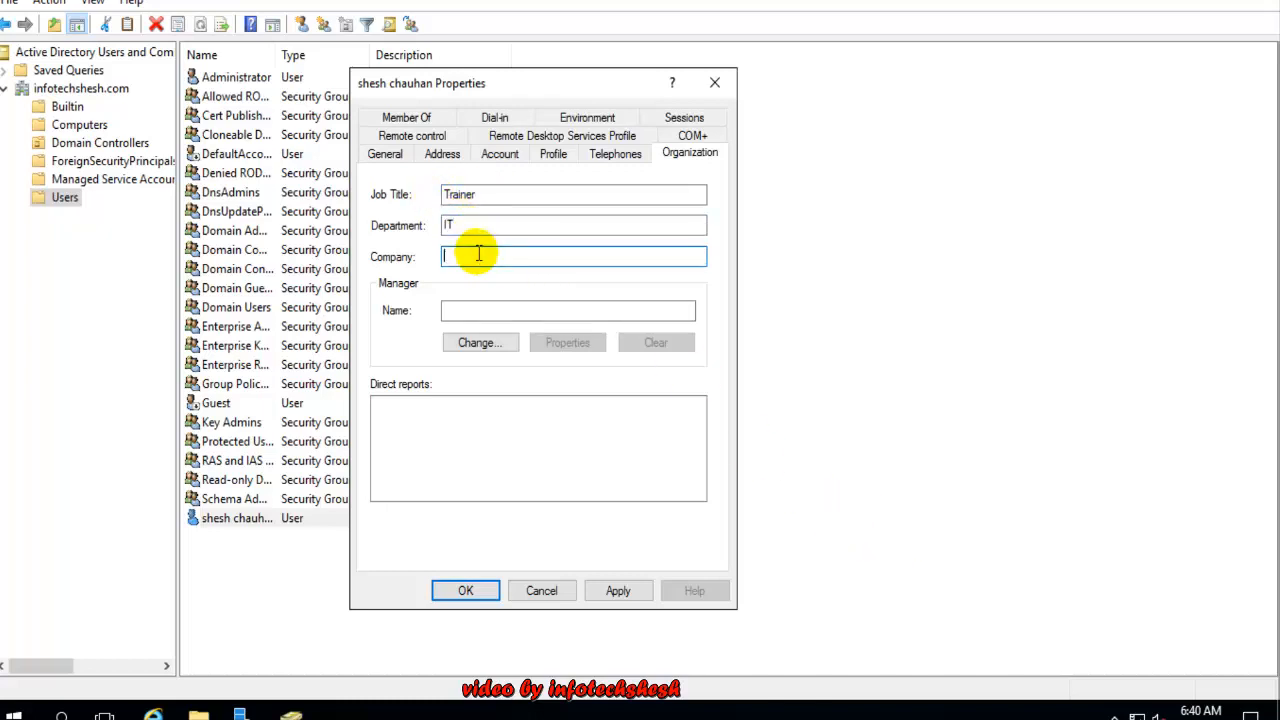
text(infotech)
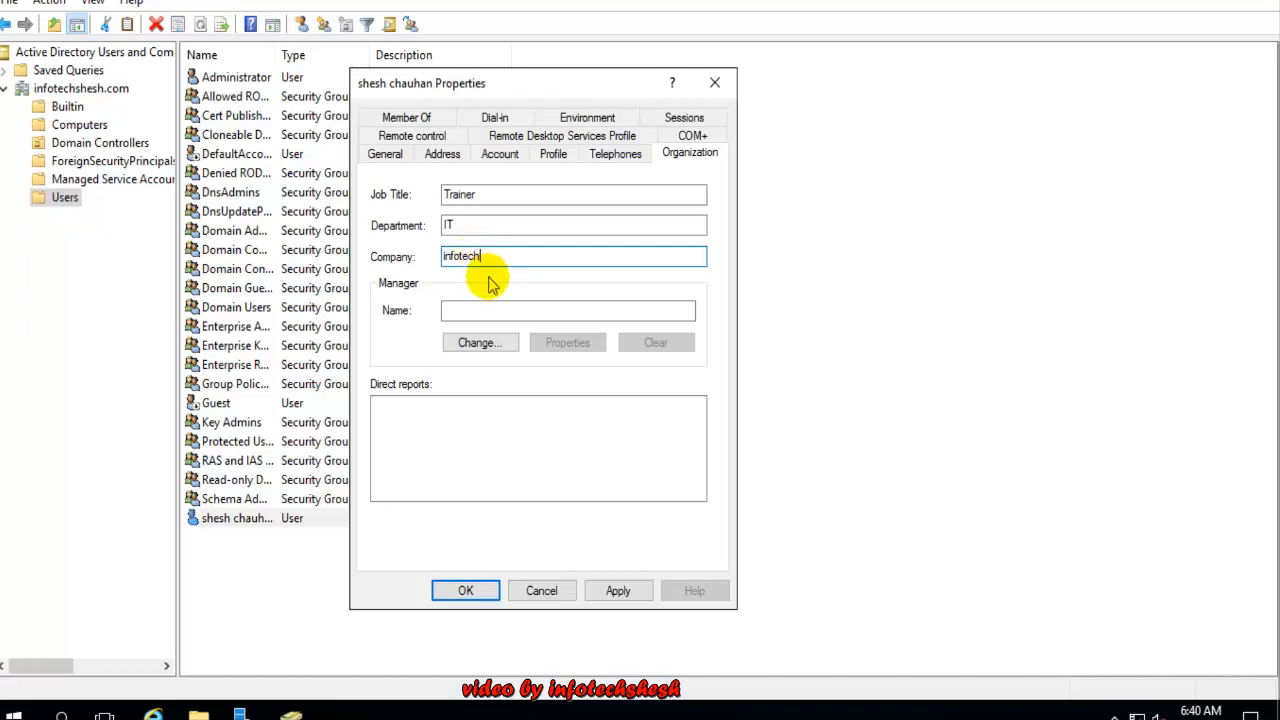
click(469, 311)
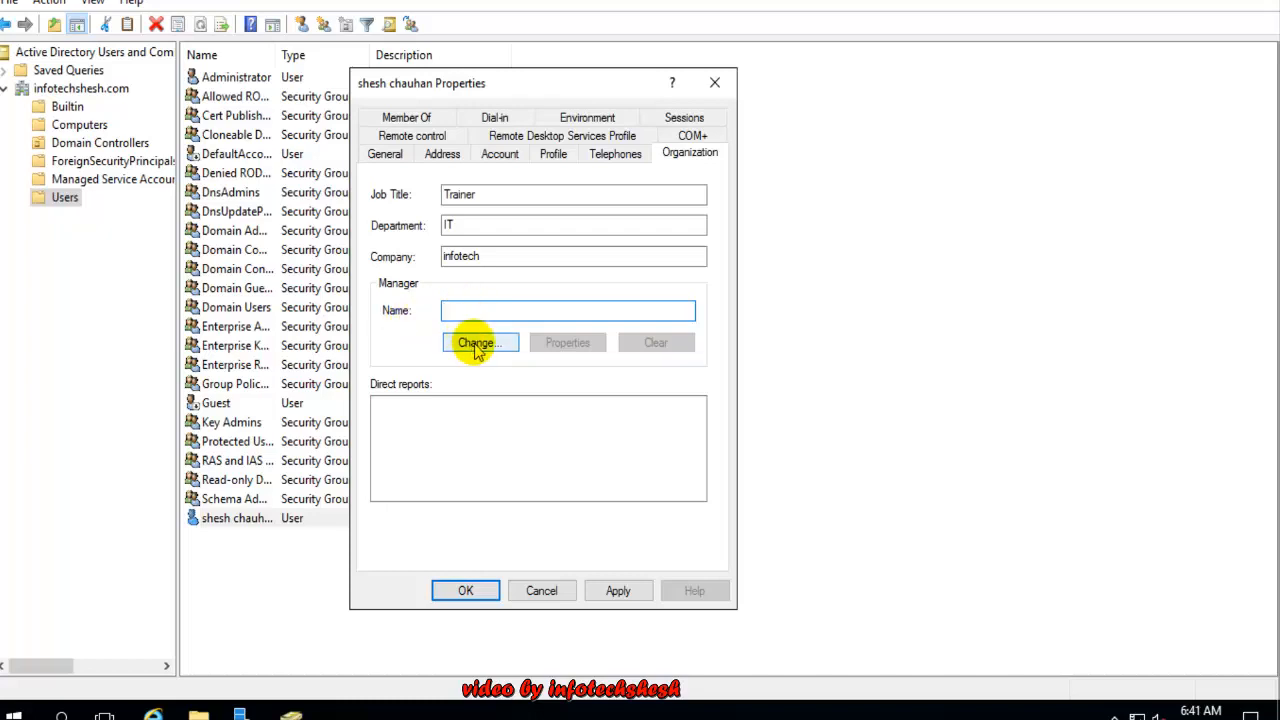
click(476, 343)
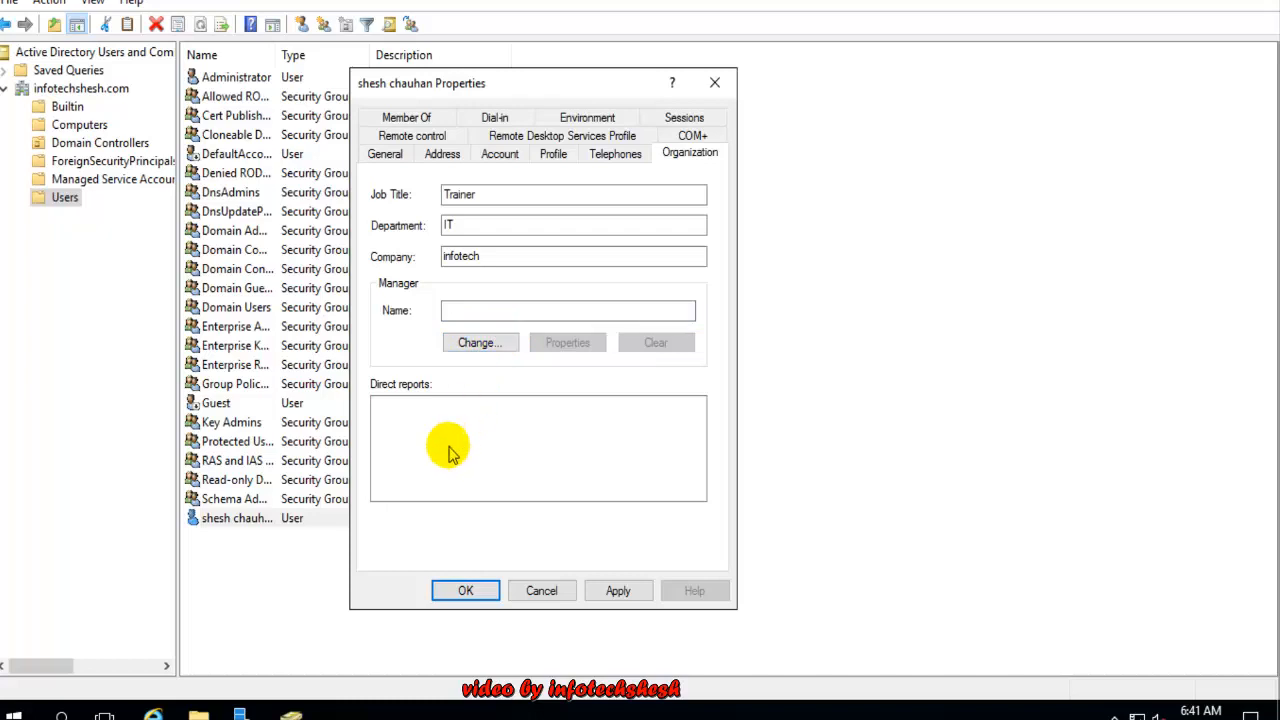
Review the COM+, Remote control, Member Of, Dial-in and Sessions pages, then apply and close the properties
click(690, 137)
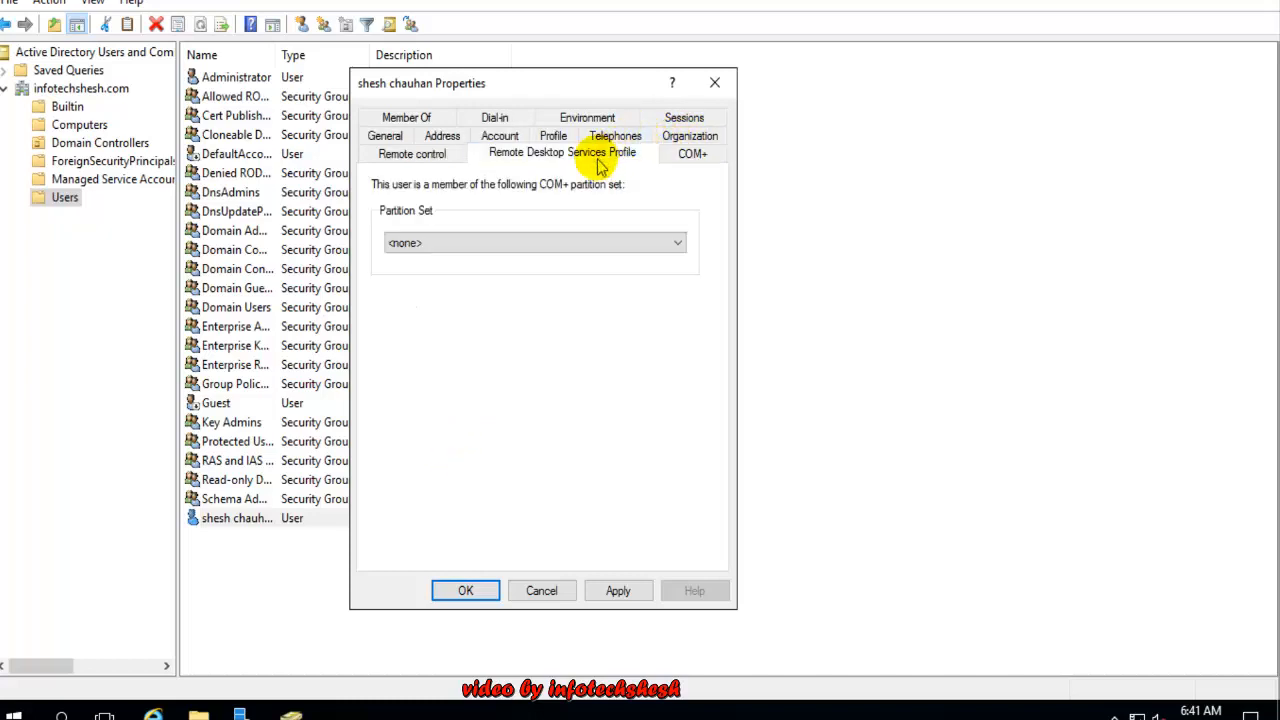
click(472, 156)
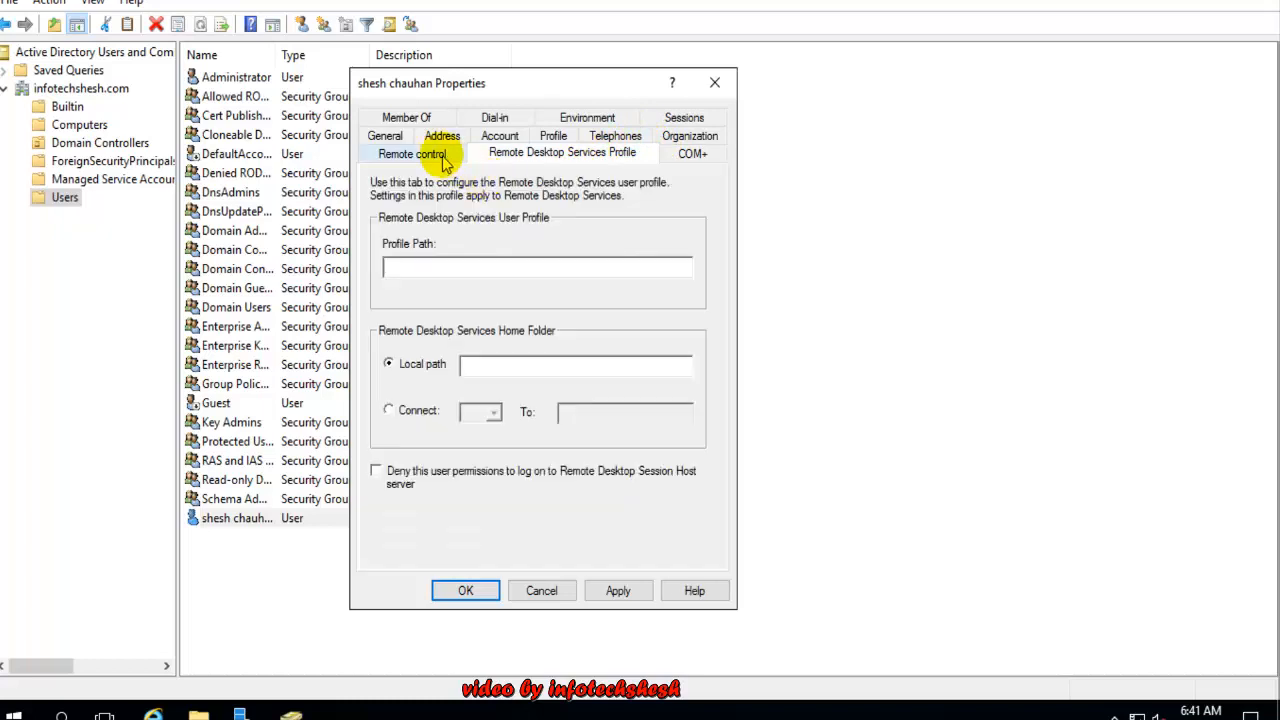
click(444, 158)
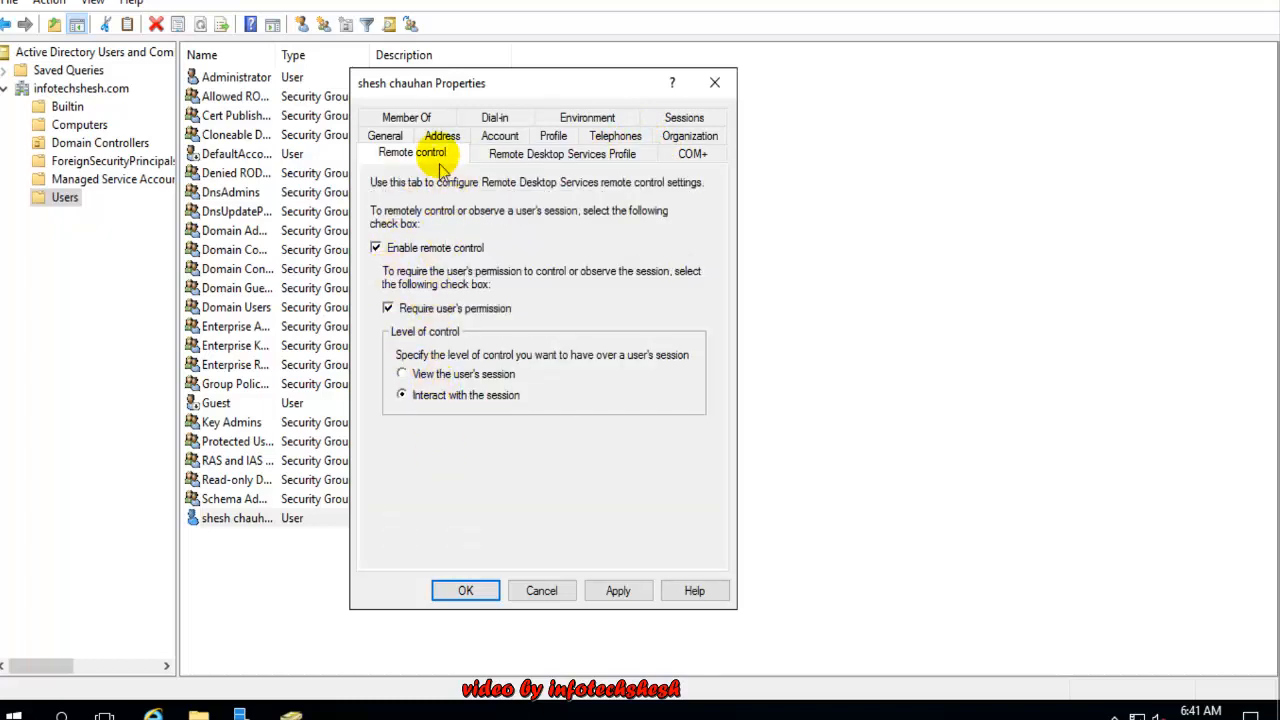
click(418, 119)
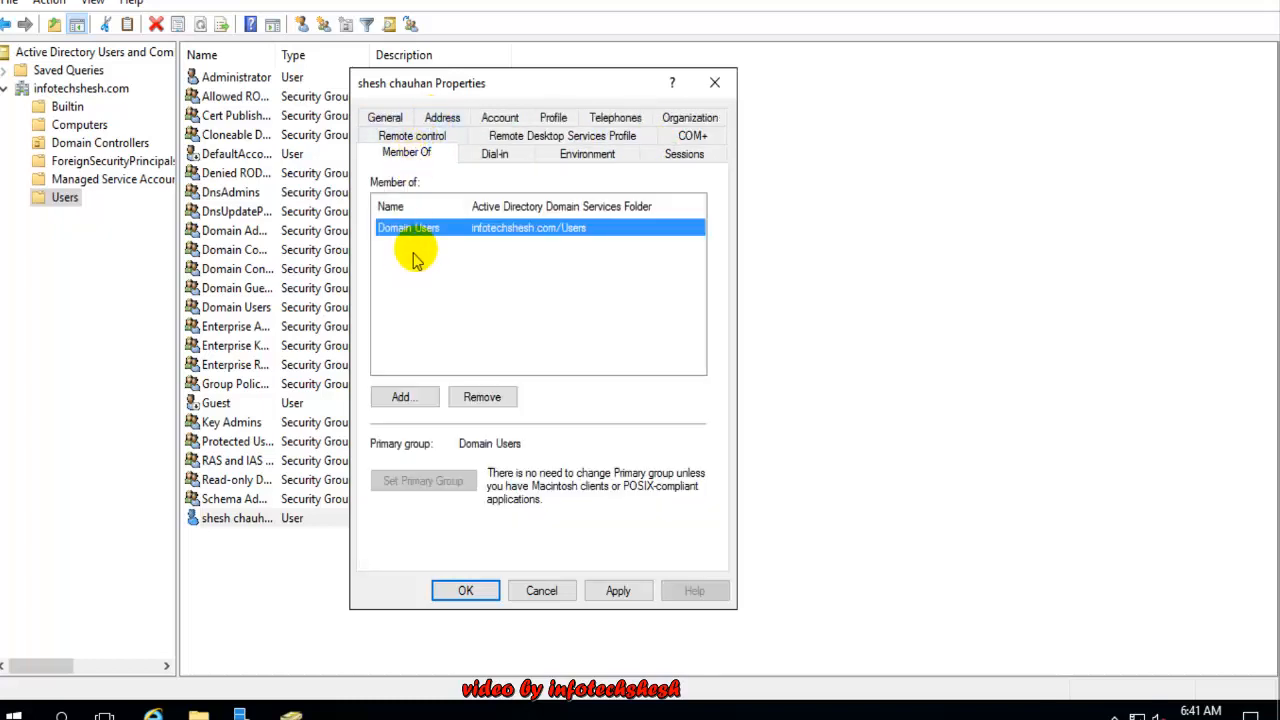
click(526, 160)
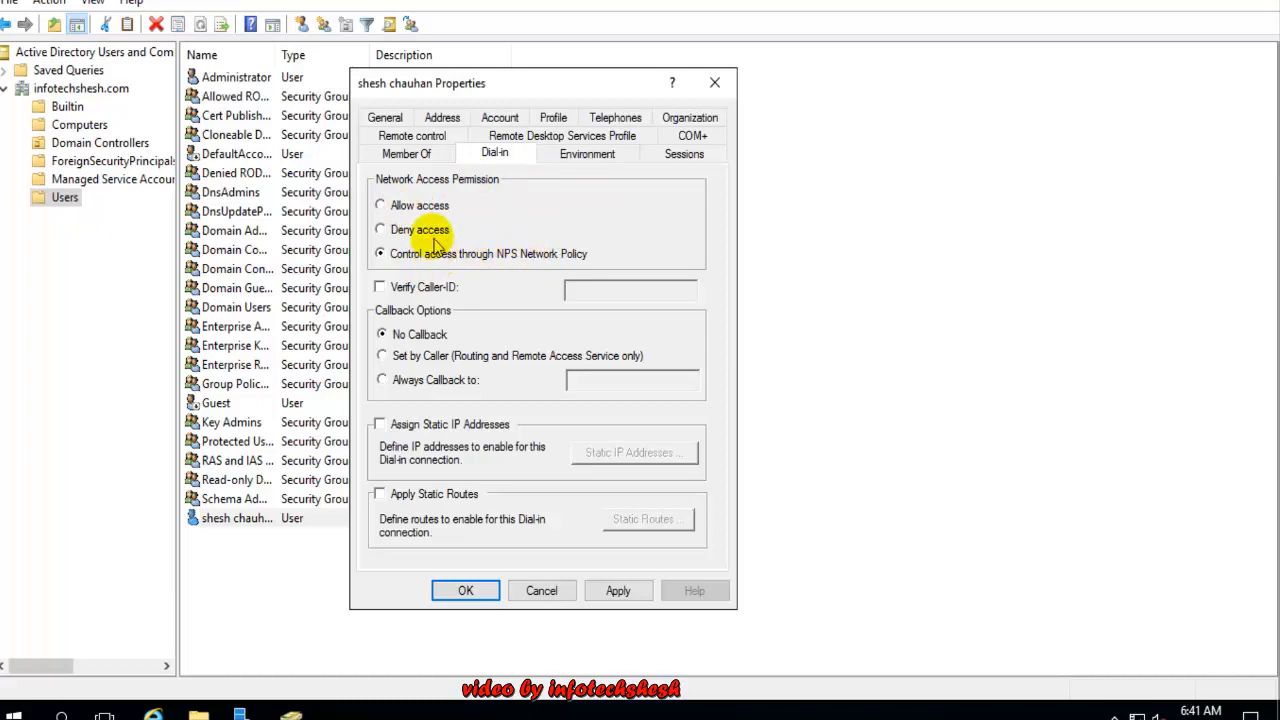
click(572, 163)
click(683, 157)
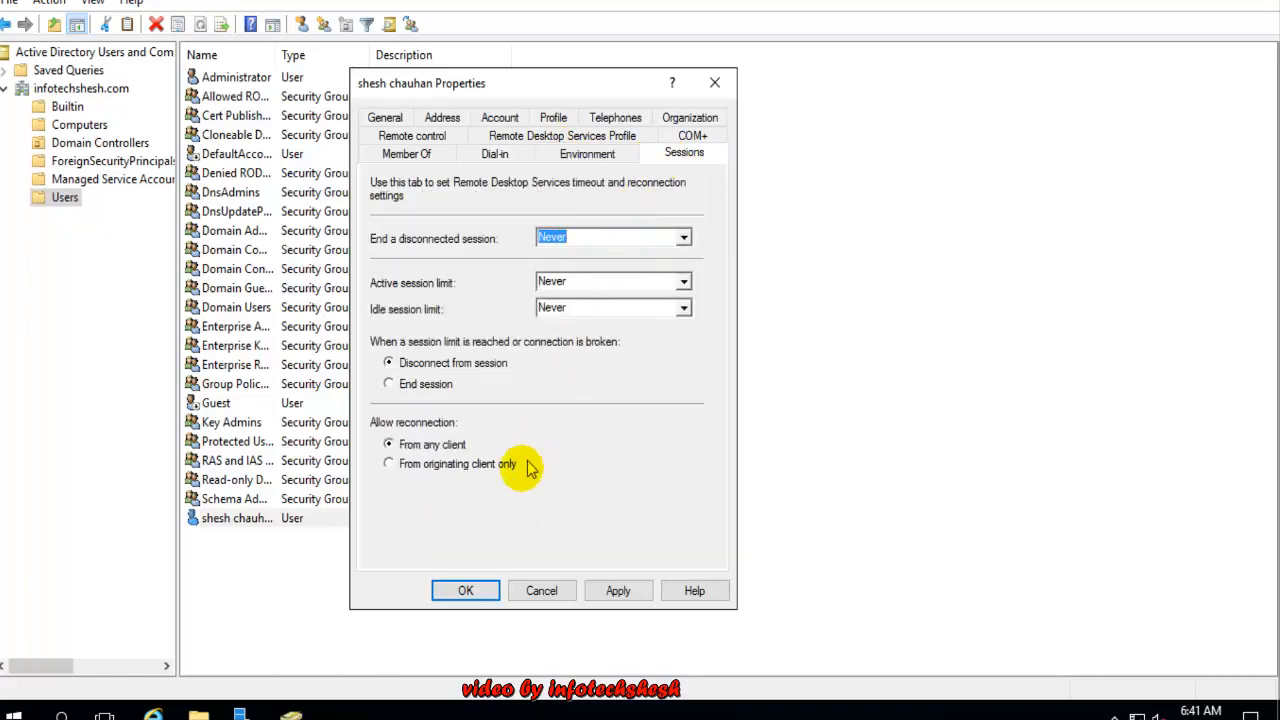
click(412, 135)
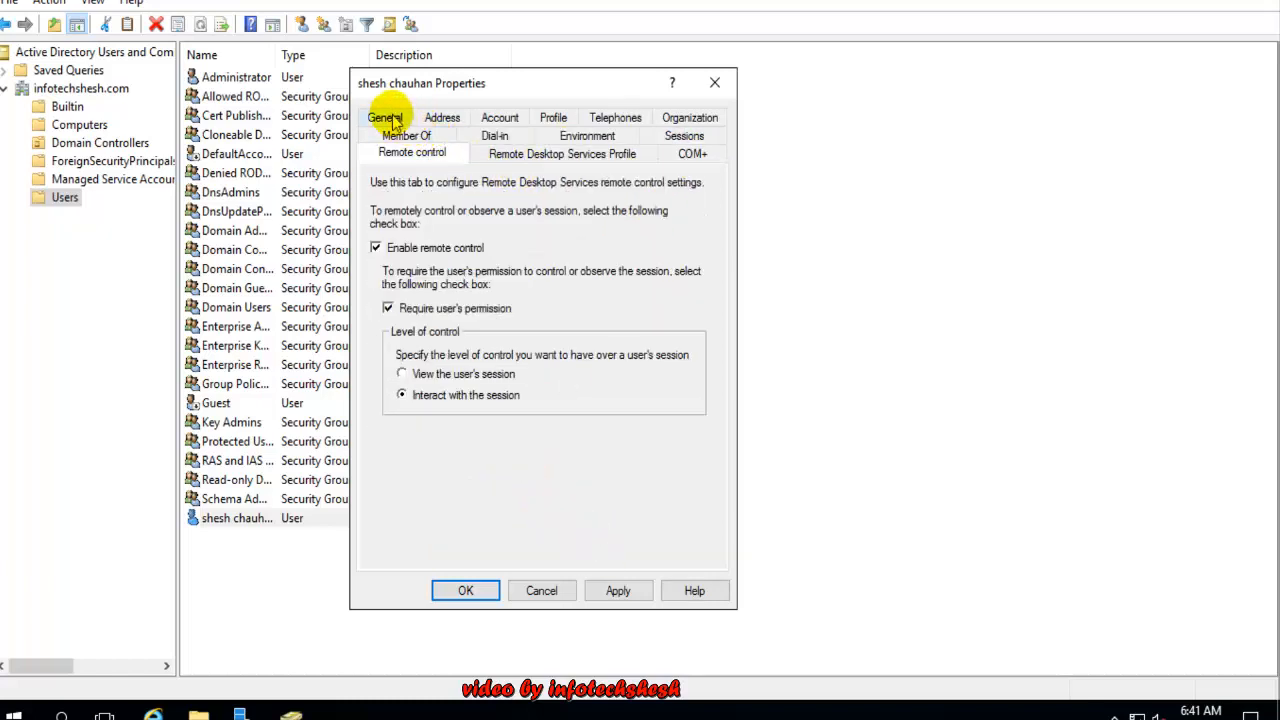
click(386, 117)
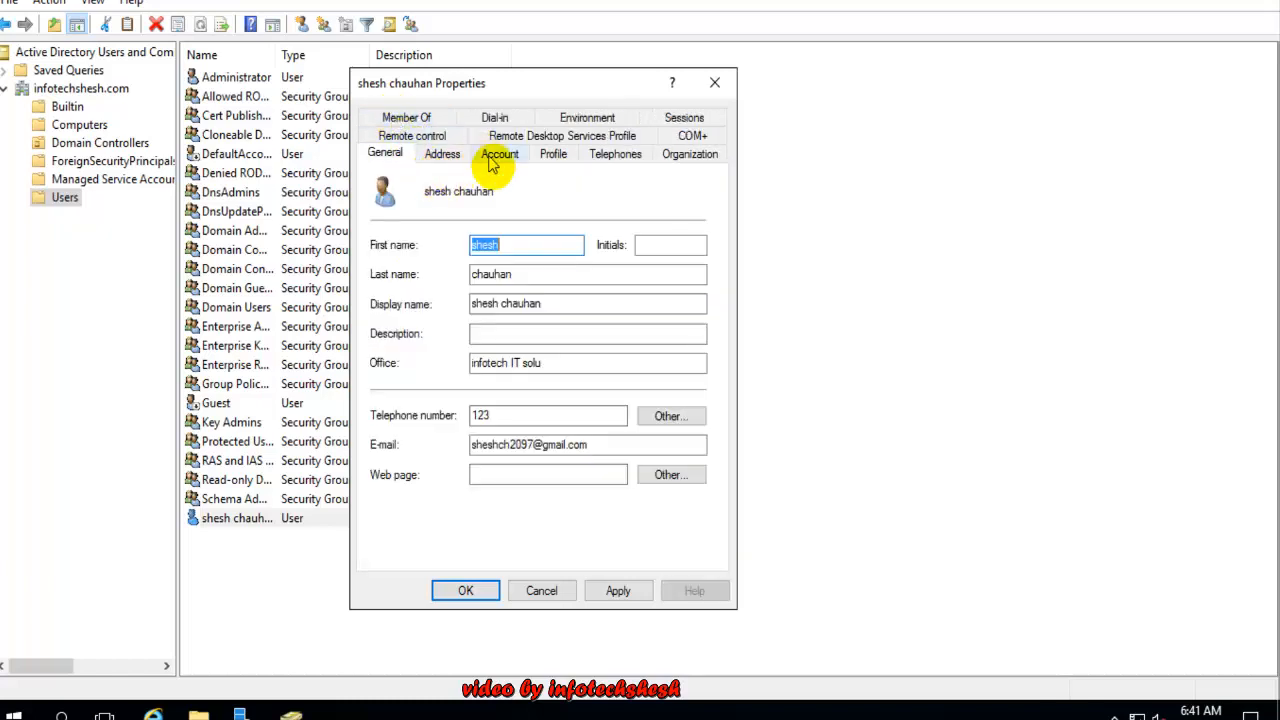
click(620, 591)
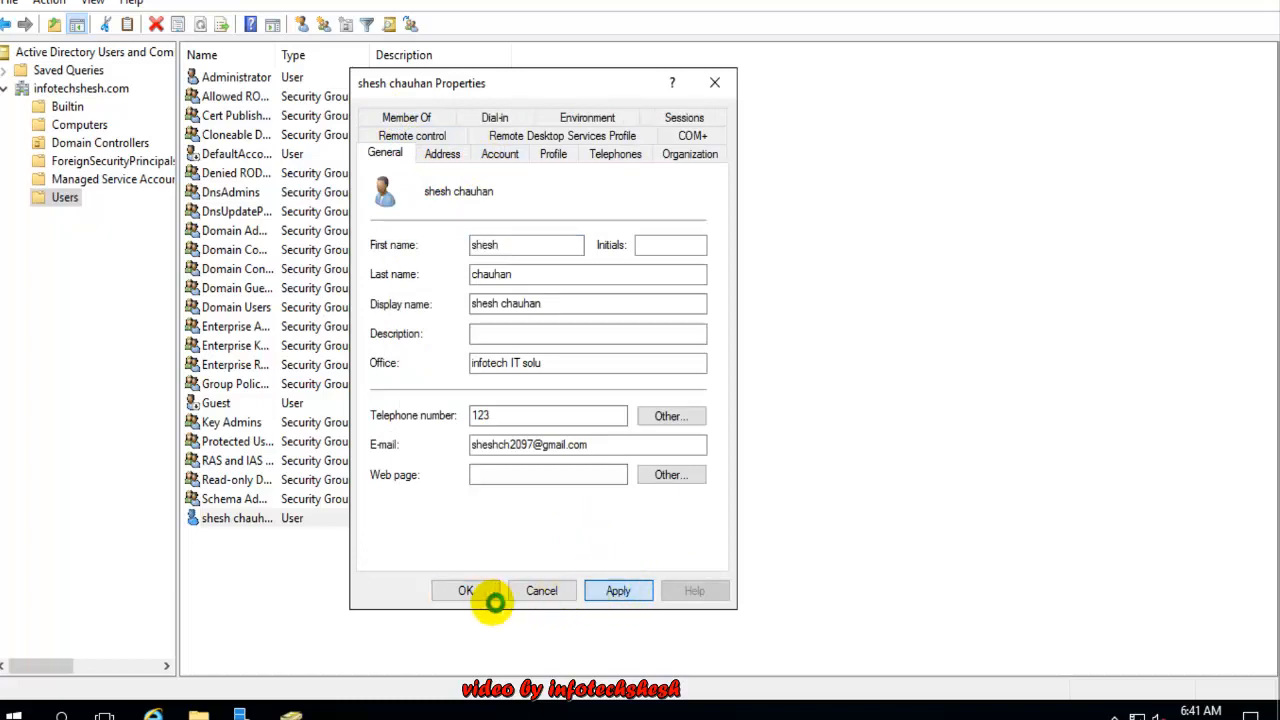
click(466, 591)
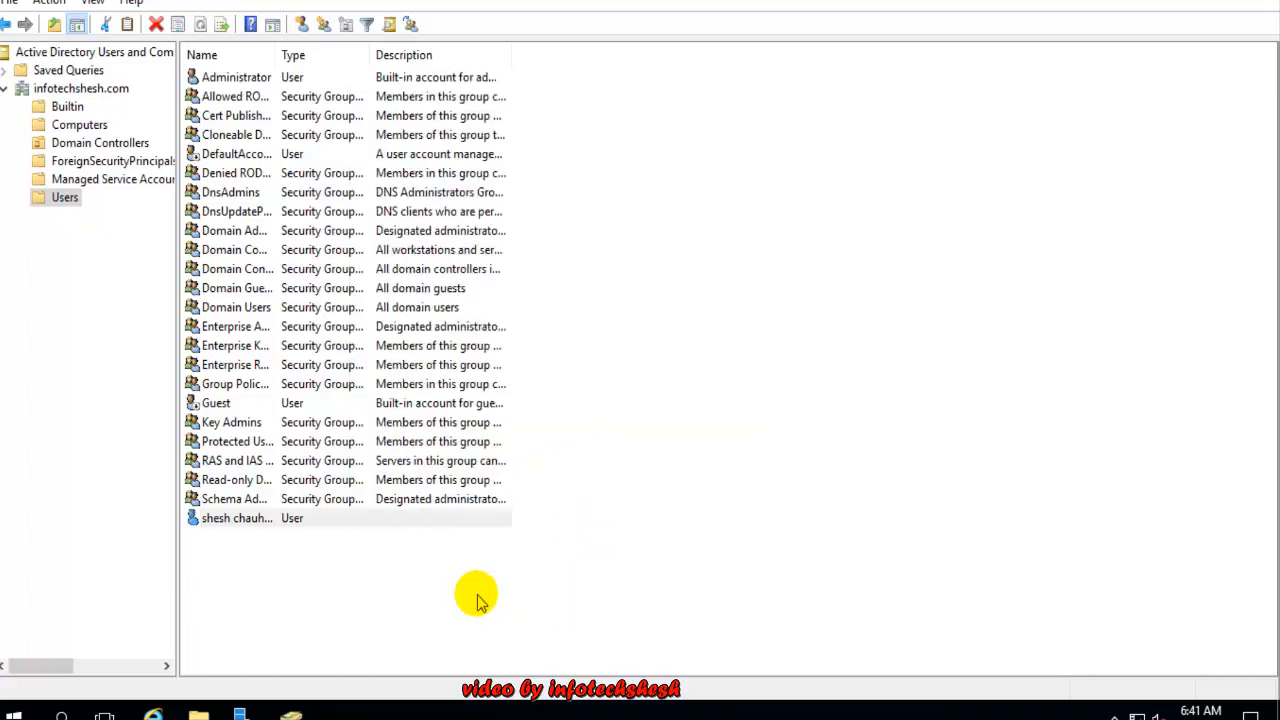
Start a new user with logon name 'info' in the Users container
click(466, 594)
click(262, 528)
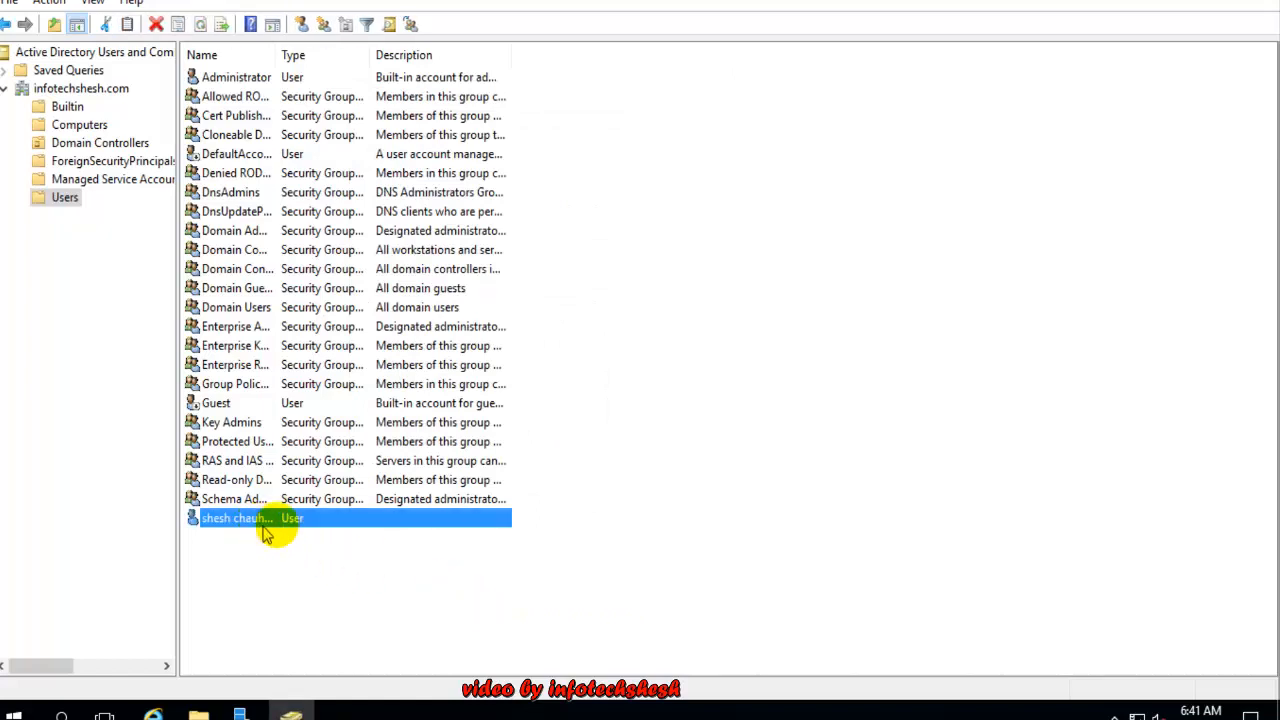
click(680, 498)
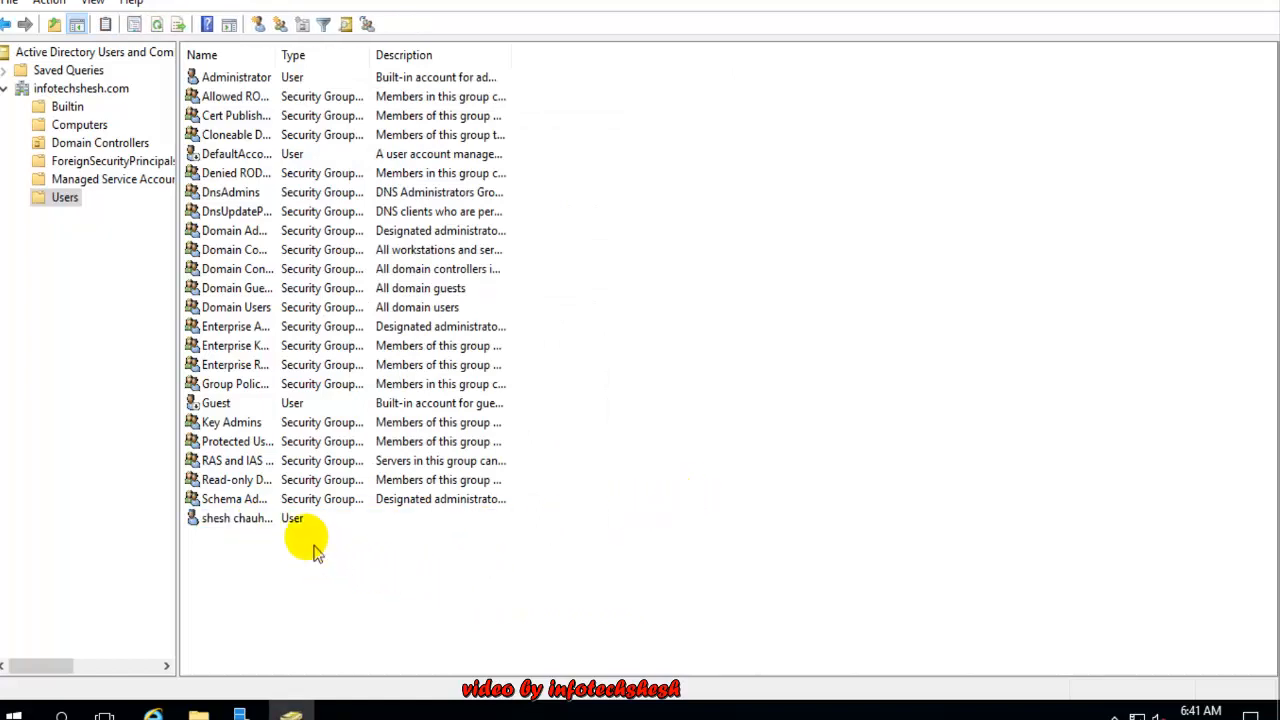
click(283, 520)
click(295, 551)
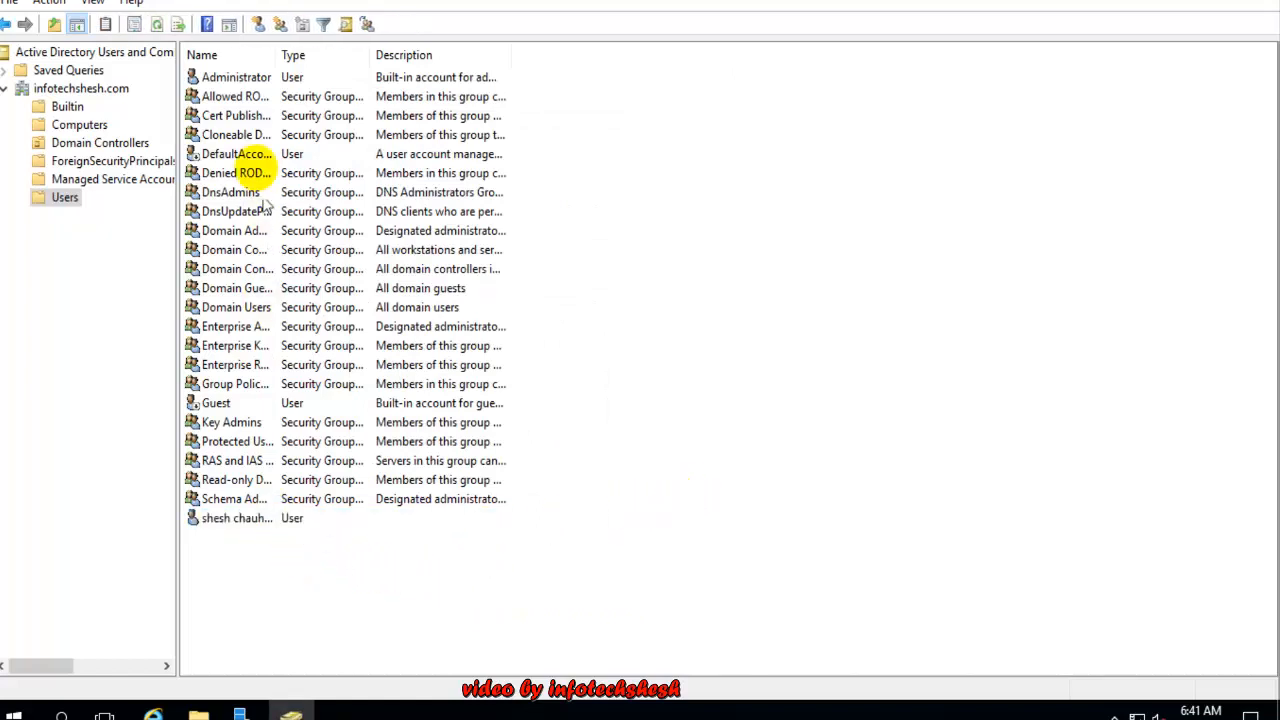
click(257, 24)
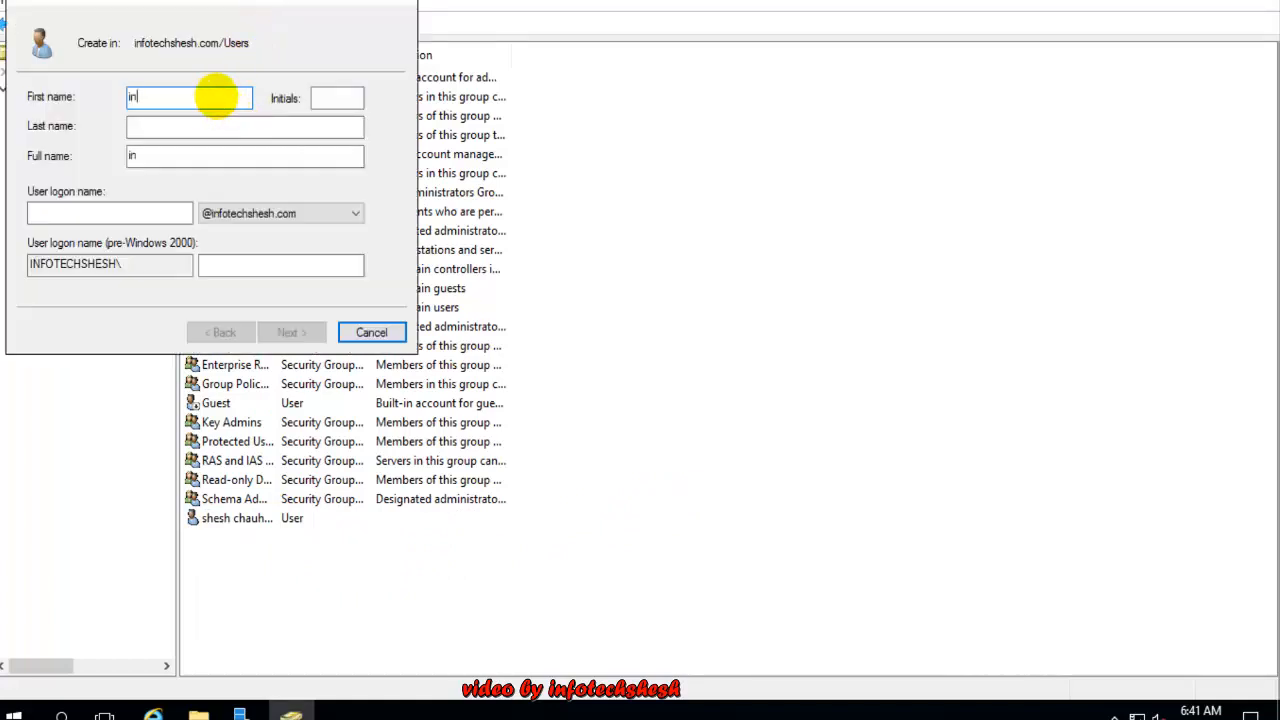
click(66, 210)
text(info)
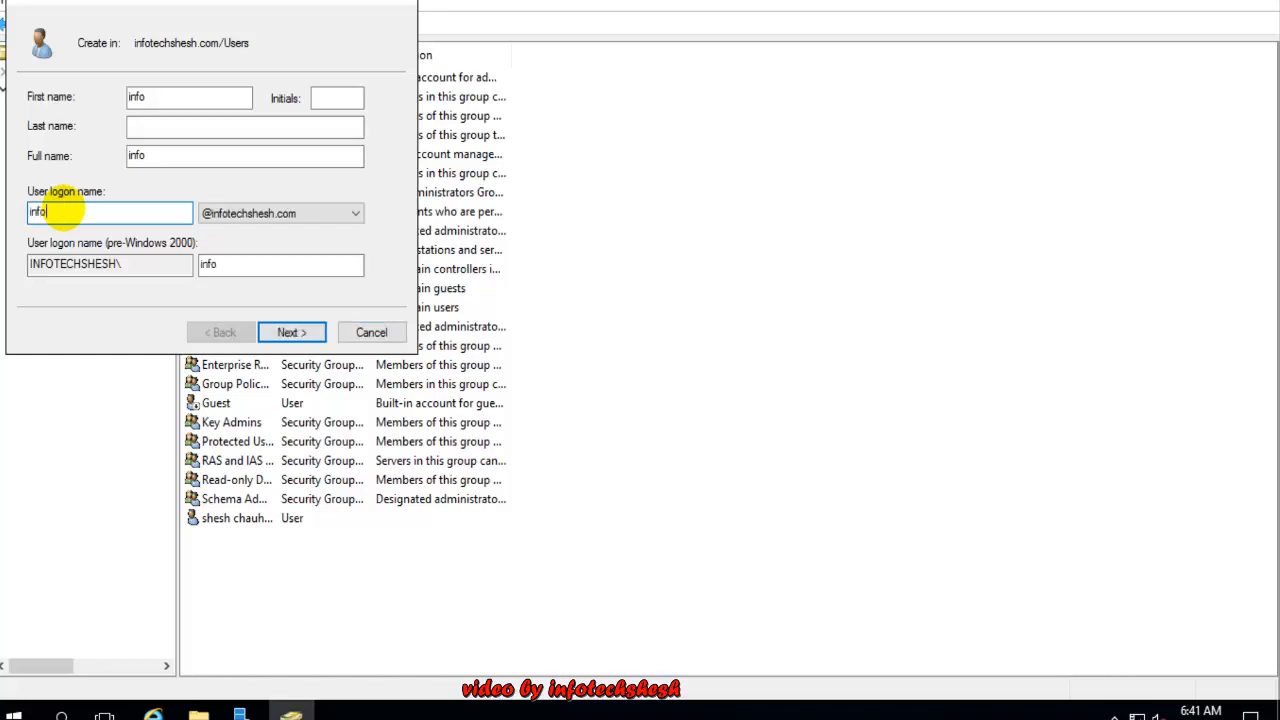
click(292, 331)
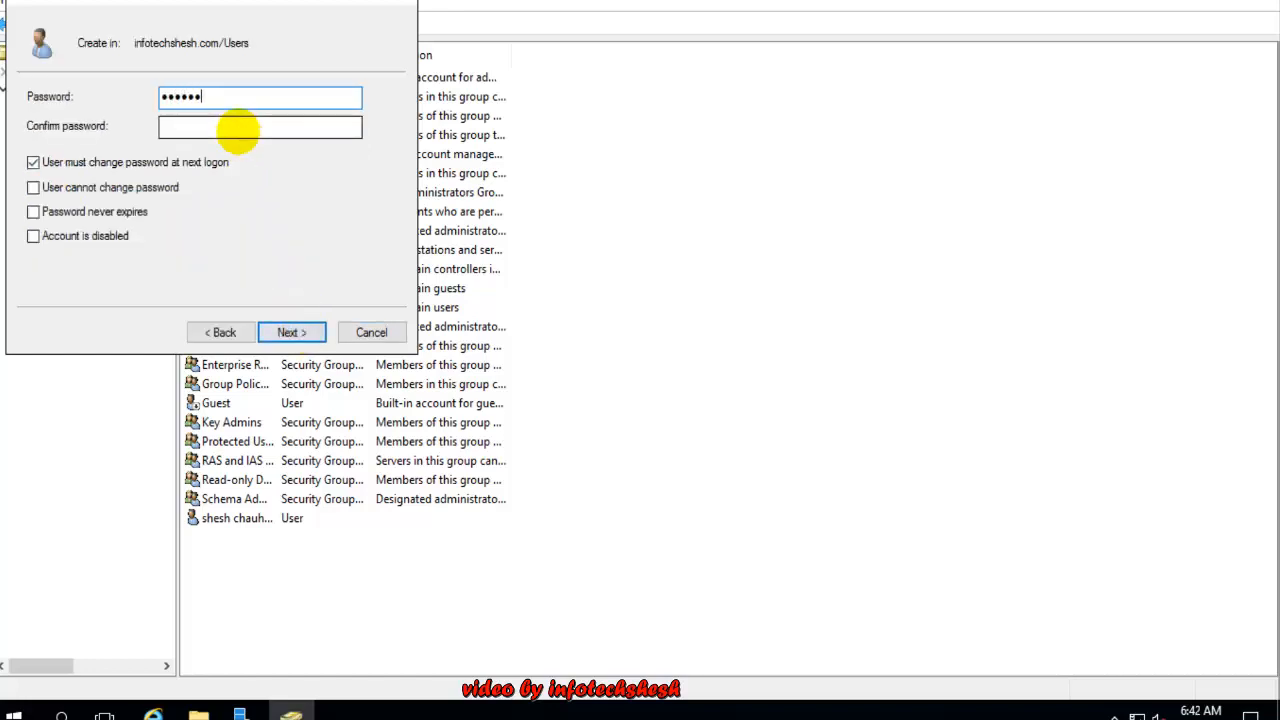
Give it a password that cannot be changed and never expires; the policy rejects it
text(rd)
click(237, 127)
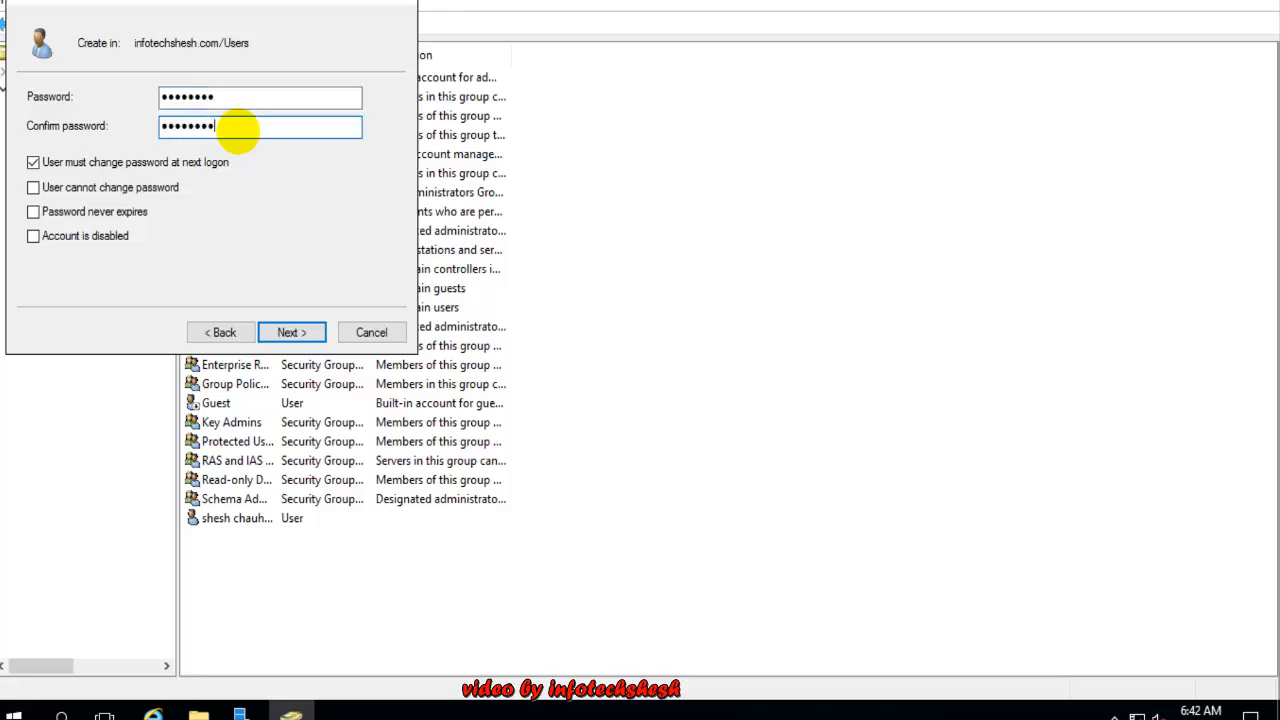
click(168, 162)
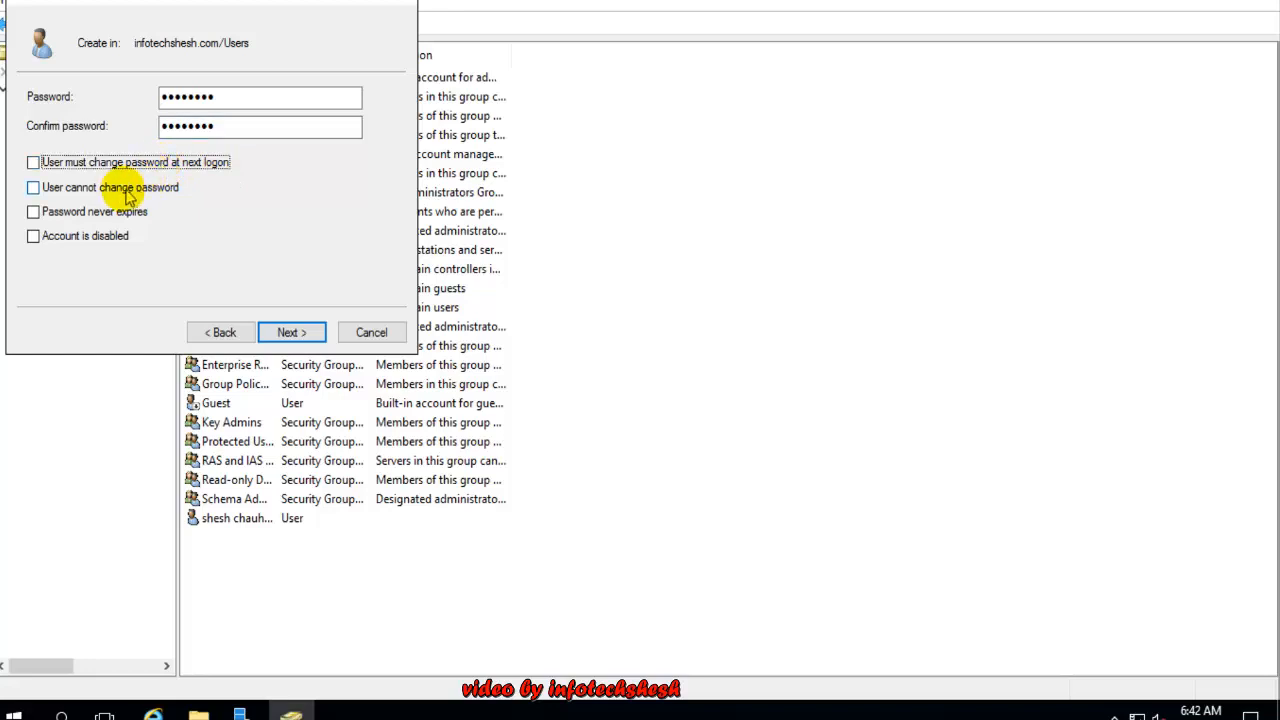
click(110, 188)
click(75, 215)
click(291, 334)
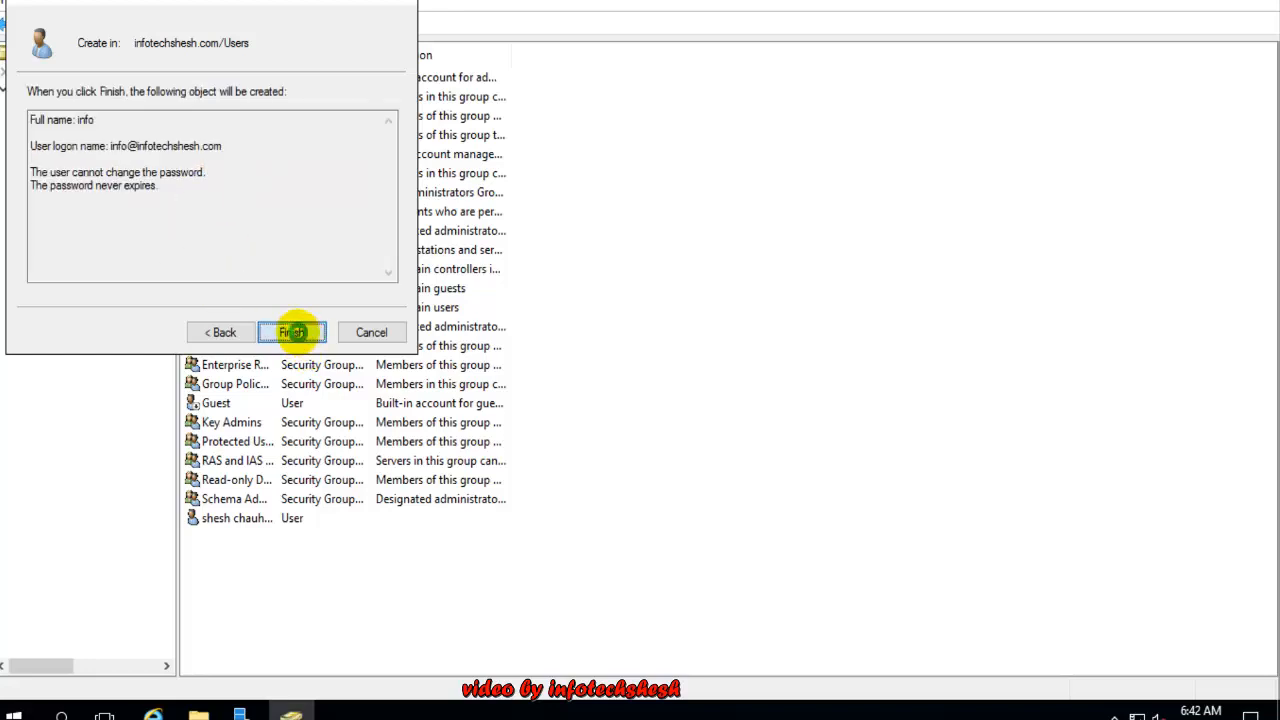
click(320, 340)
click(810, 429)
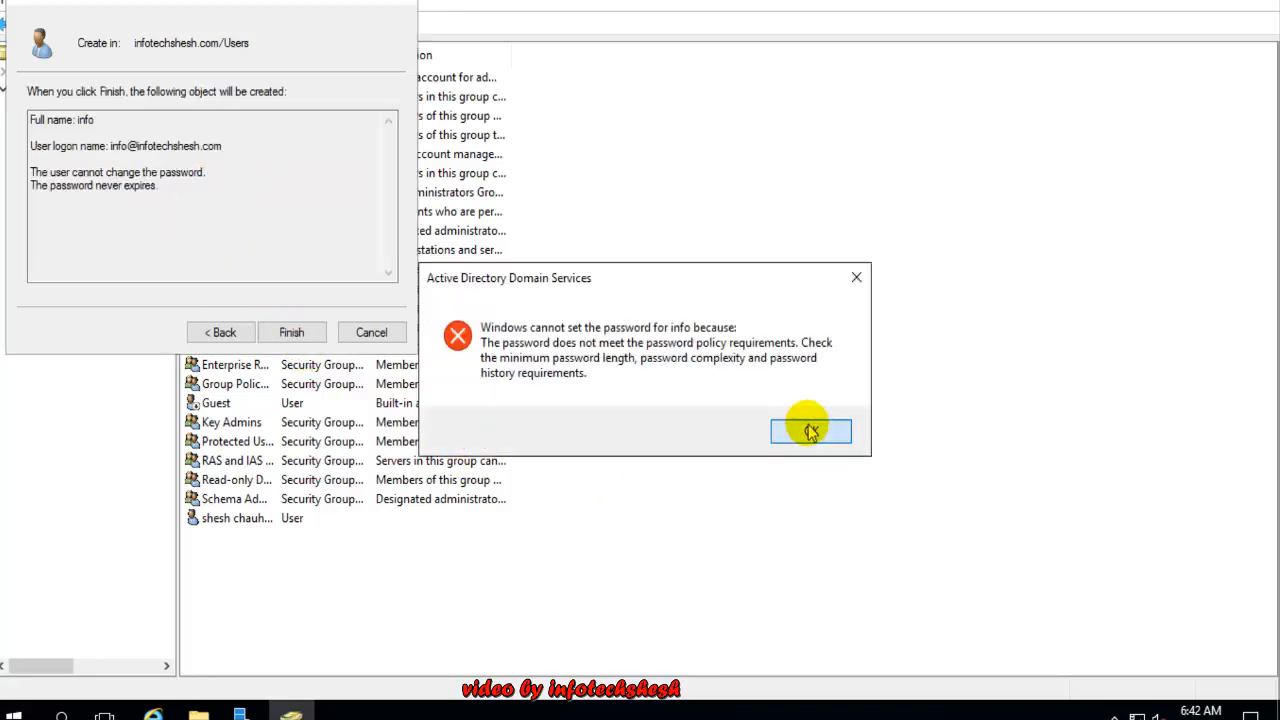
Retype a new password and confirmation and retry; the policy rejects it again
click(224, 331)
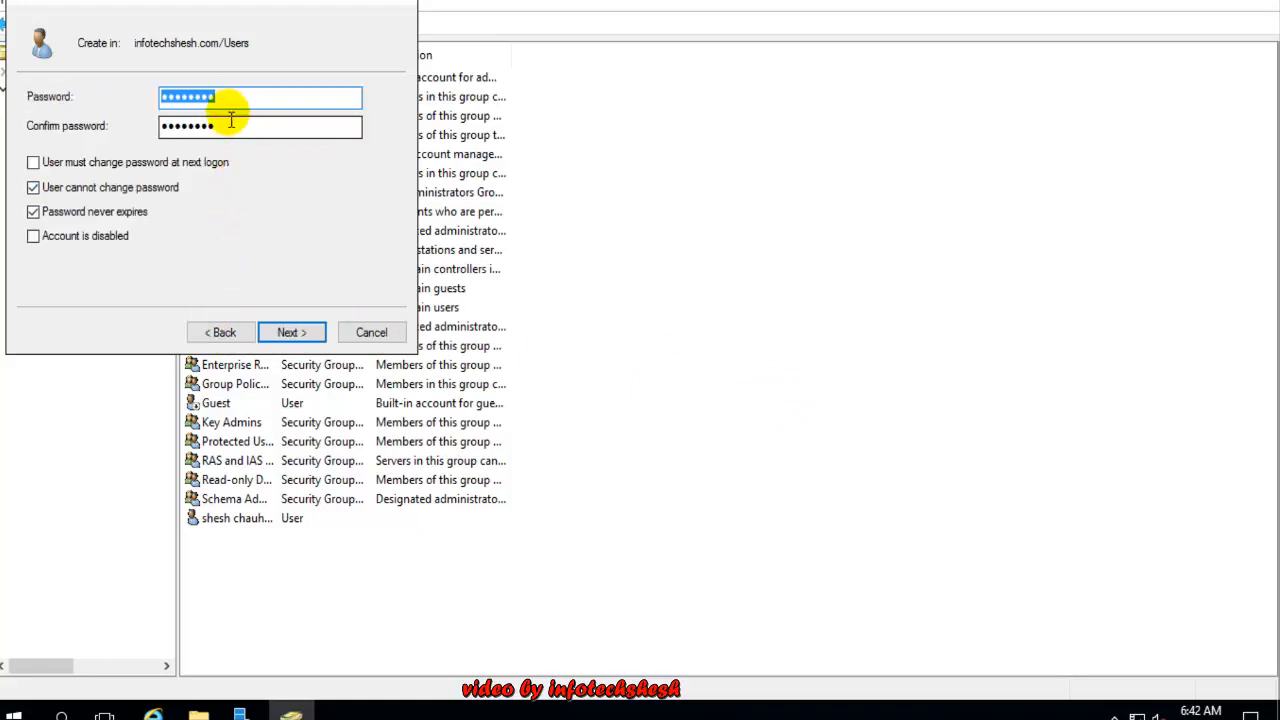
text(••)
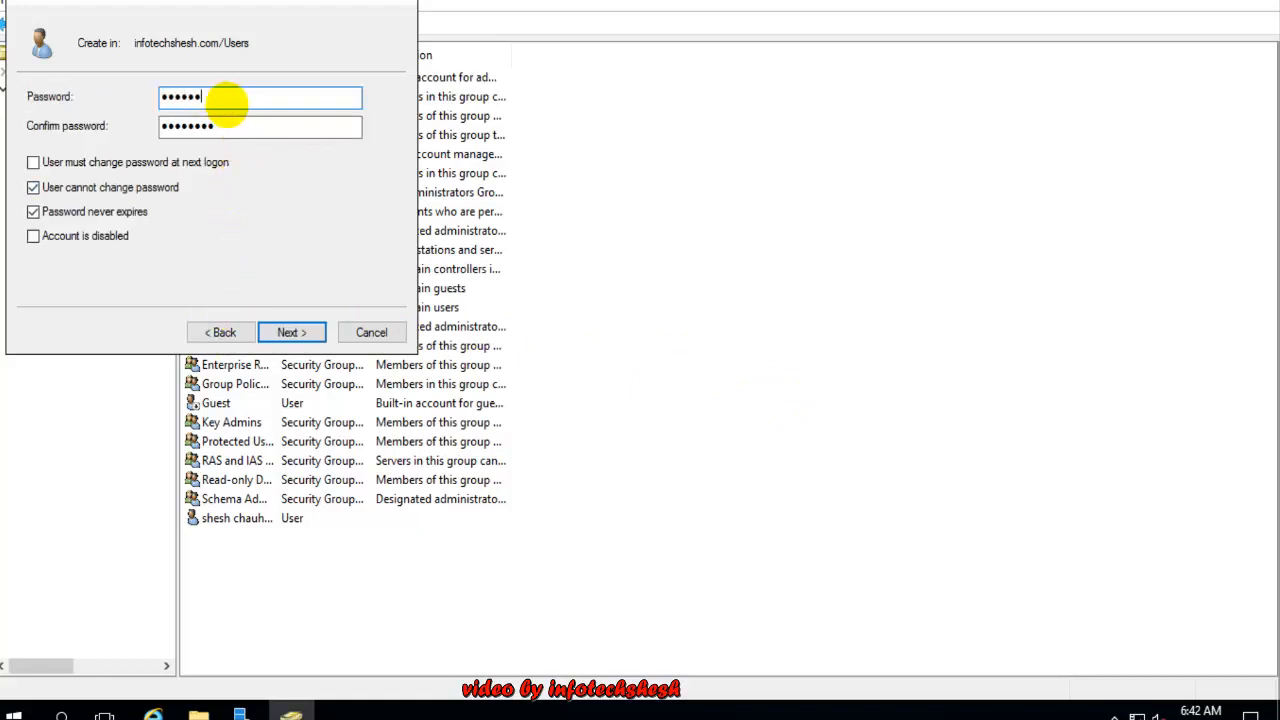
key(Tab)
text(••)
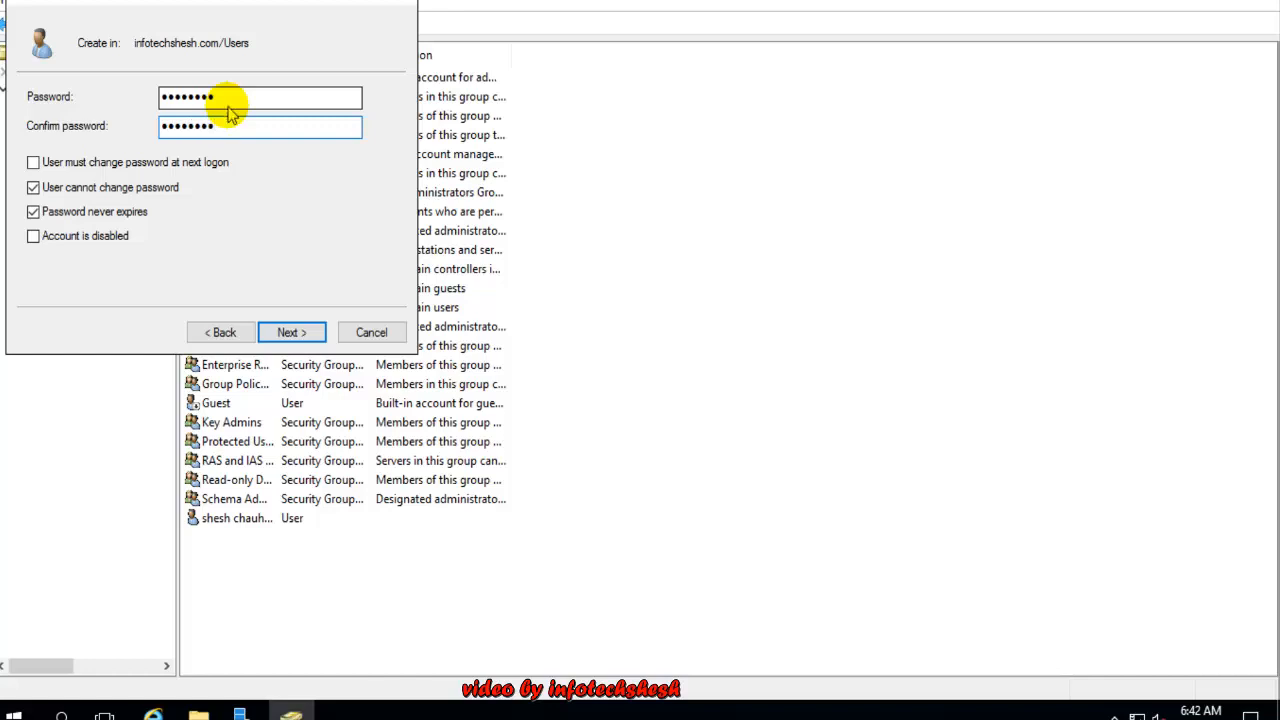
key(Return)
click(287, 324)
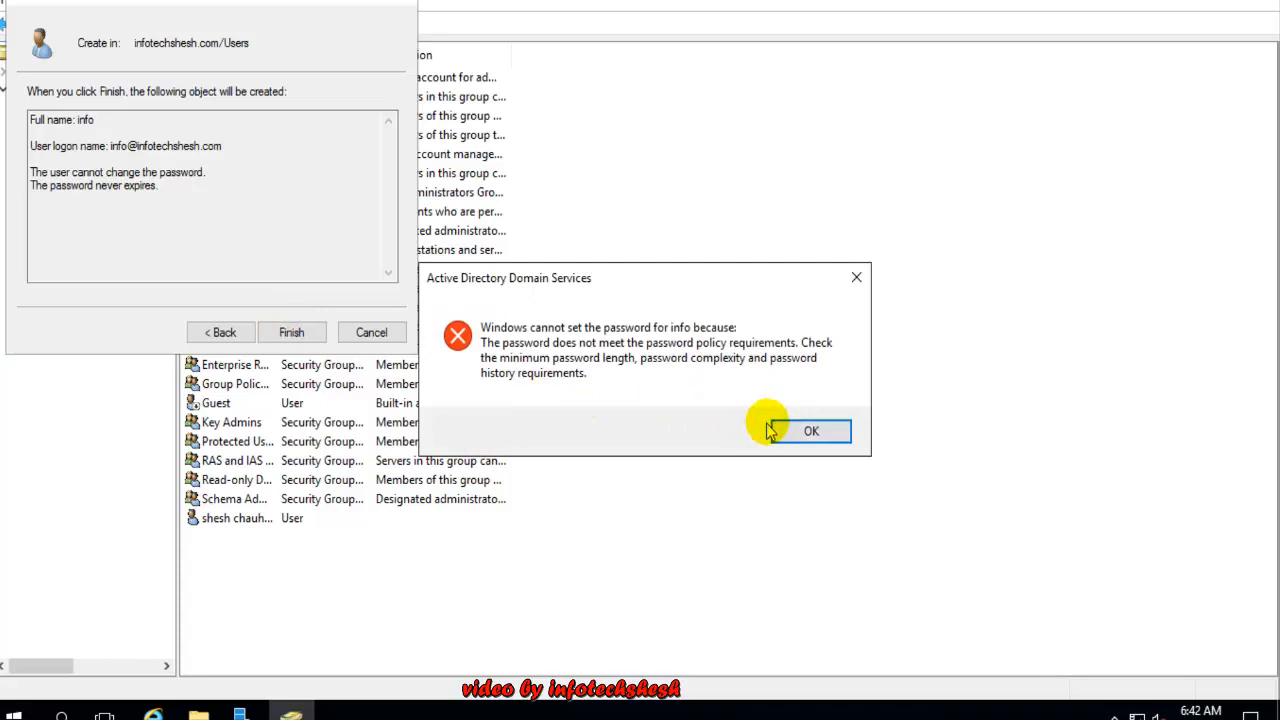
click(808, 428)
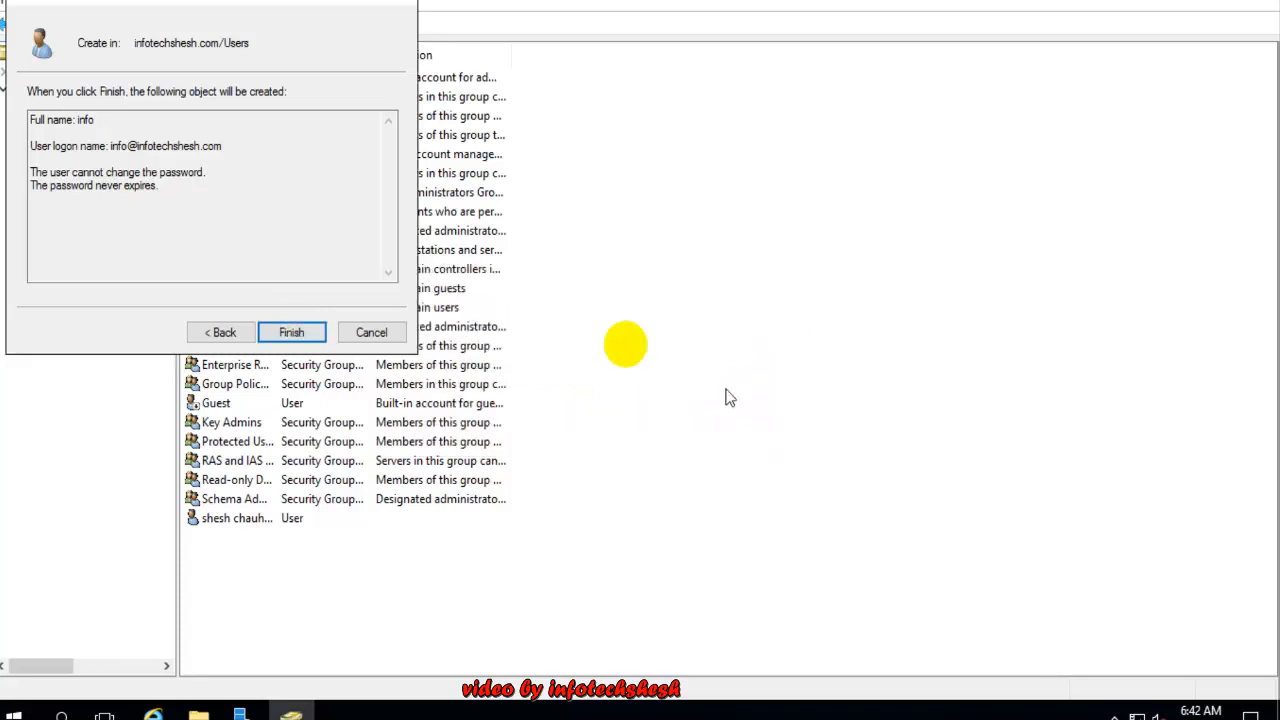
Try one more password, get rejected by the policy, and cancel the new user wizard
click(222, 333)
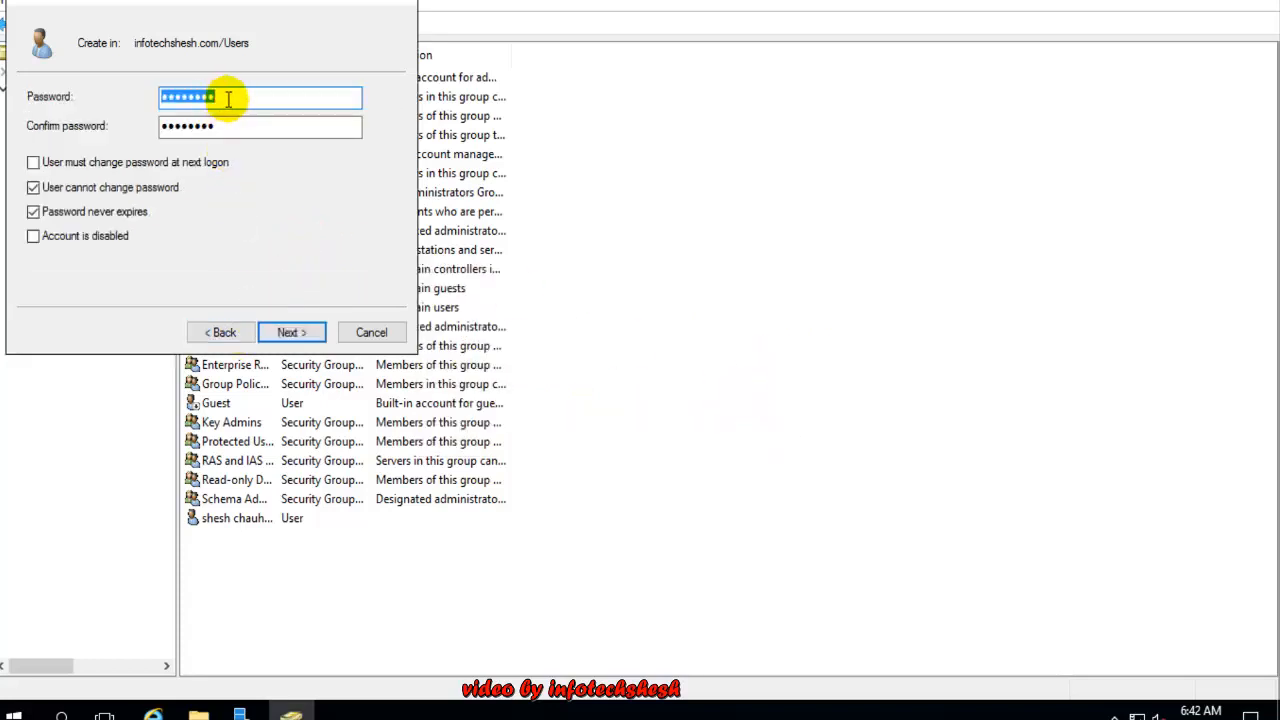
text(P)
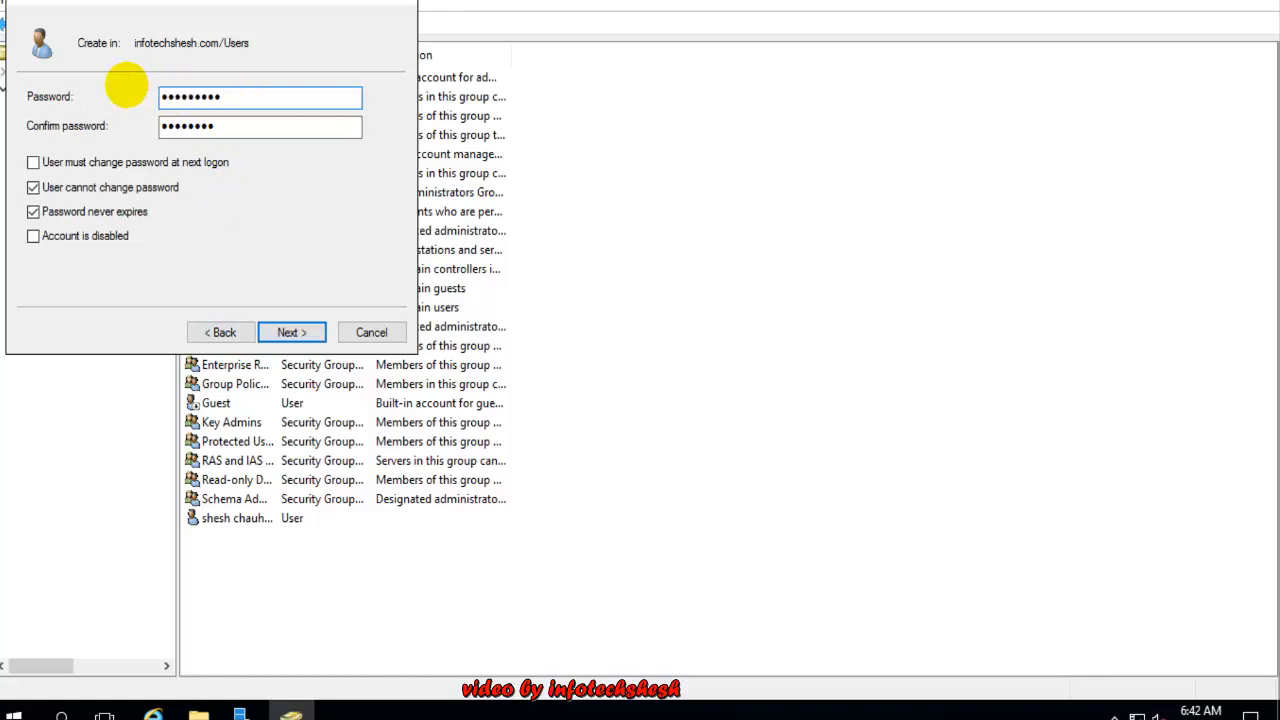
key(Tab)
text(Pa)
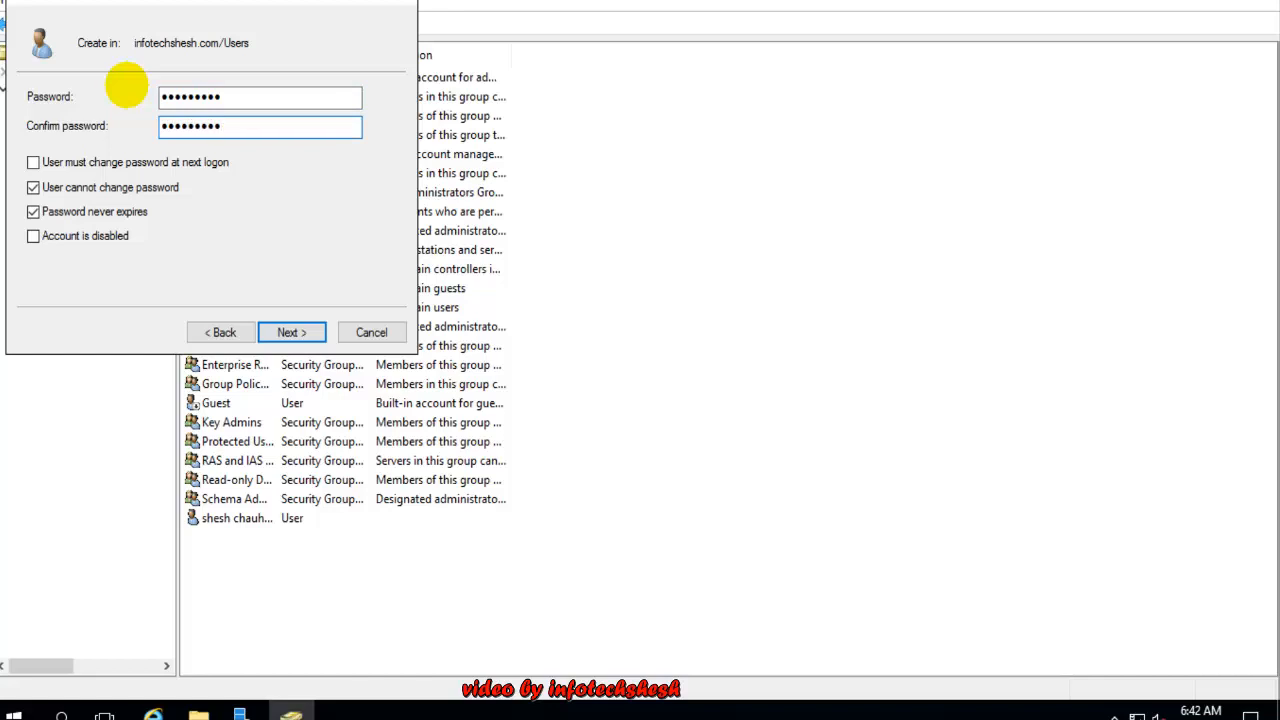
click(300, 340)
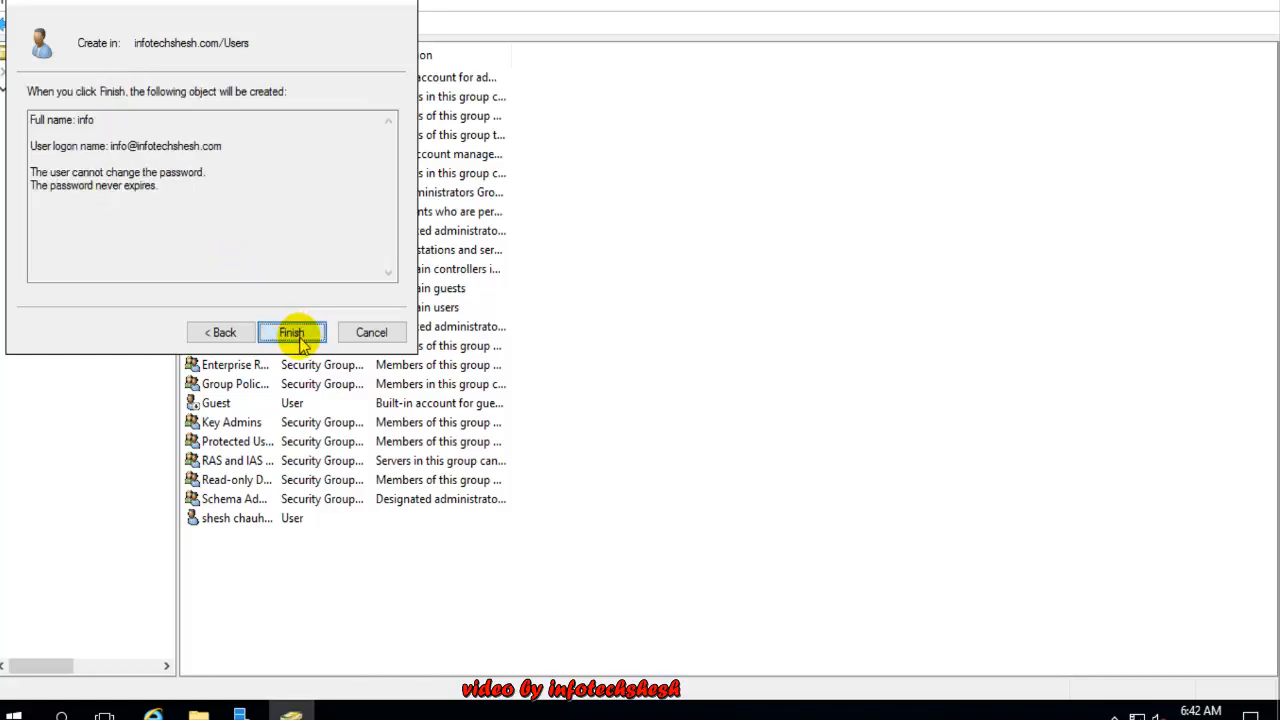
click(291, 333)
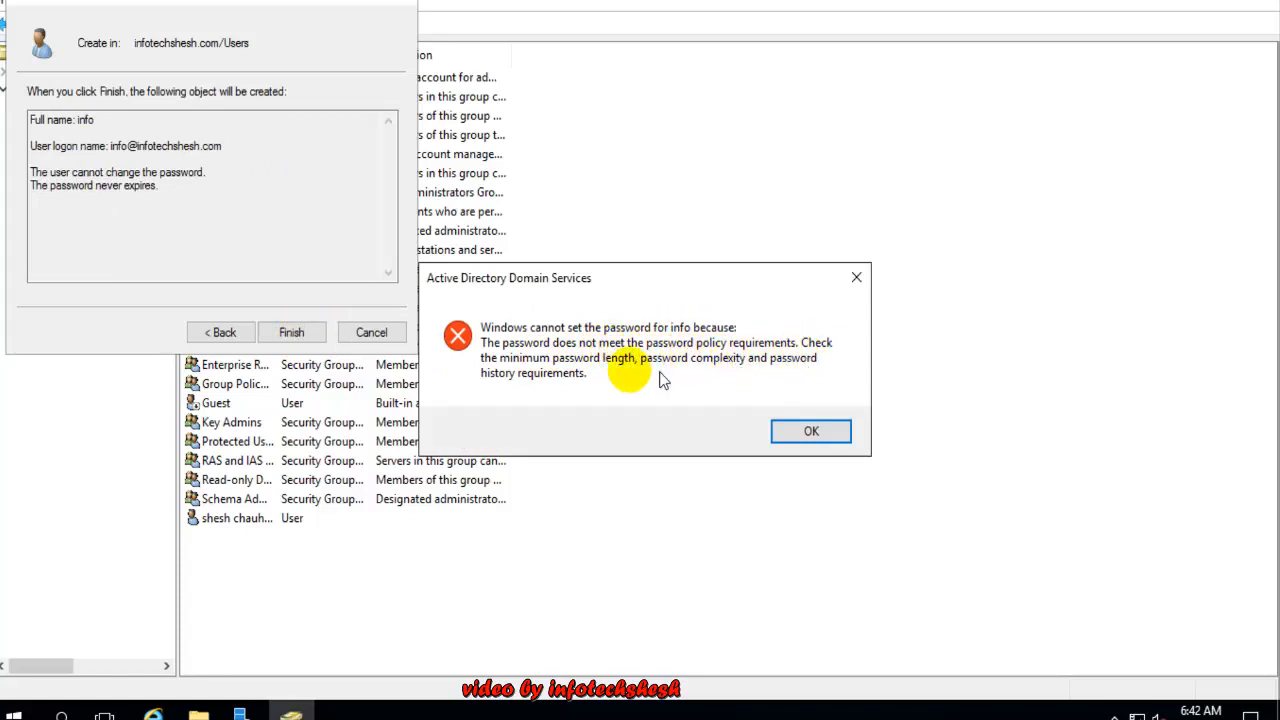
click(810, 430)
click(368, 333)
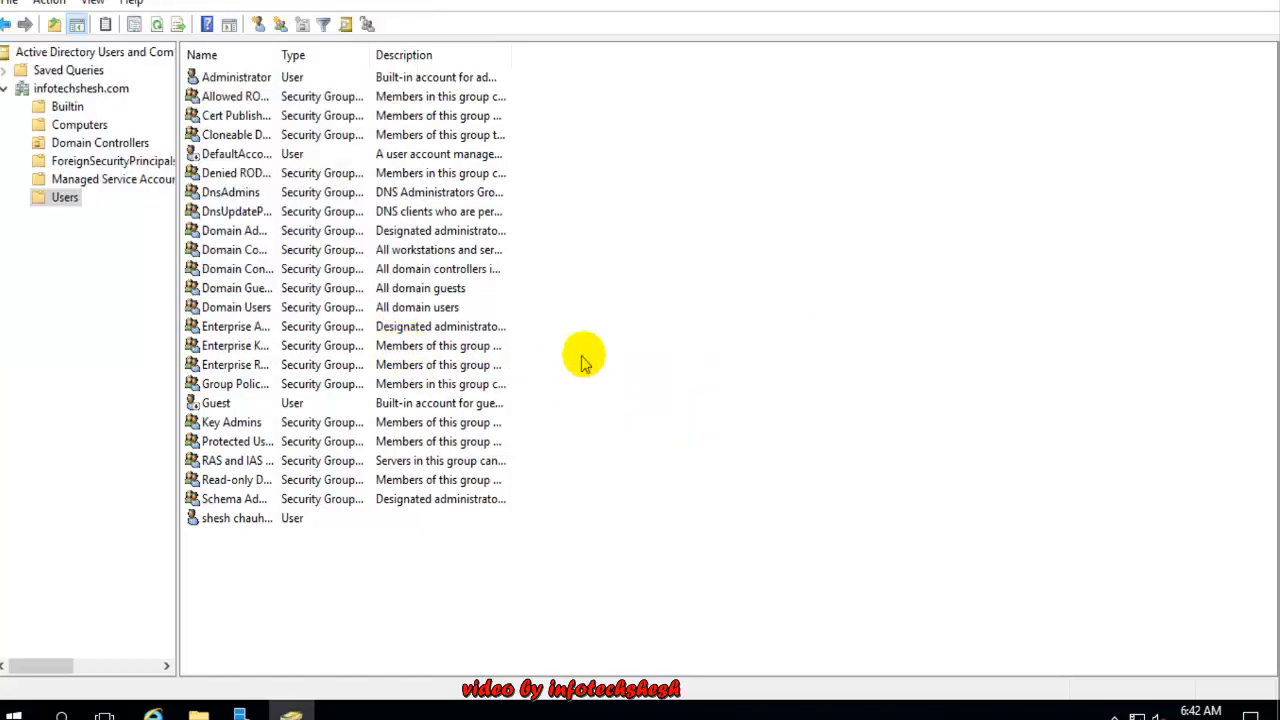
Create user kk whose password never expires and cannot be changed by the user
click(258, 23)
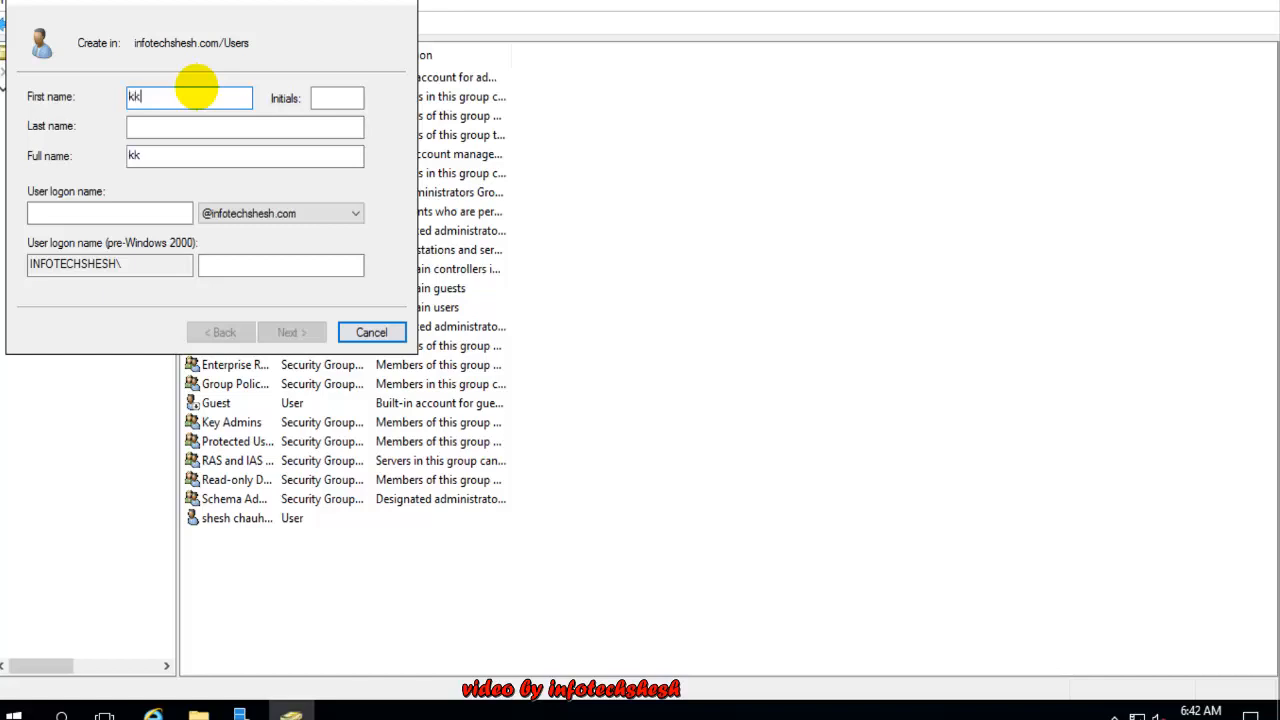
key(Tab)
key(Tab)
key(Tab)
key(Tab)
text(kk)
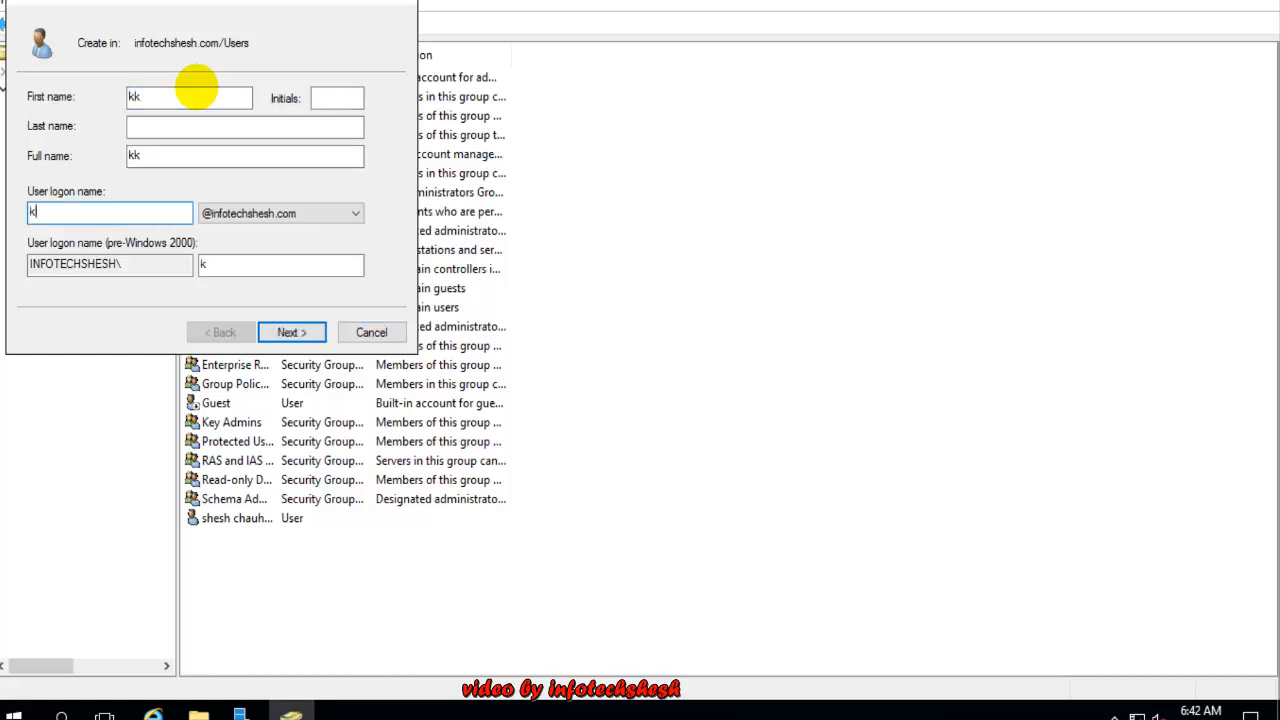
key(Tab)
key(Tab)
key(Tab)
key(Tab)
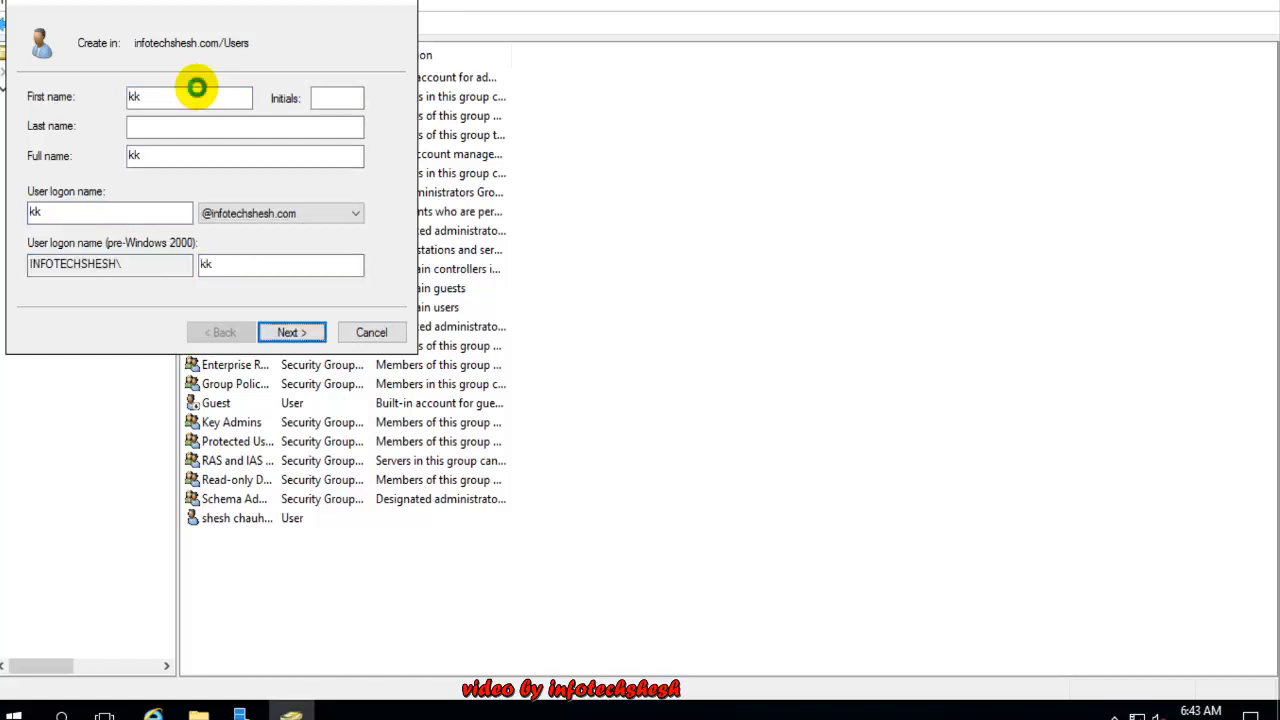
key(Return)
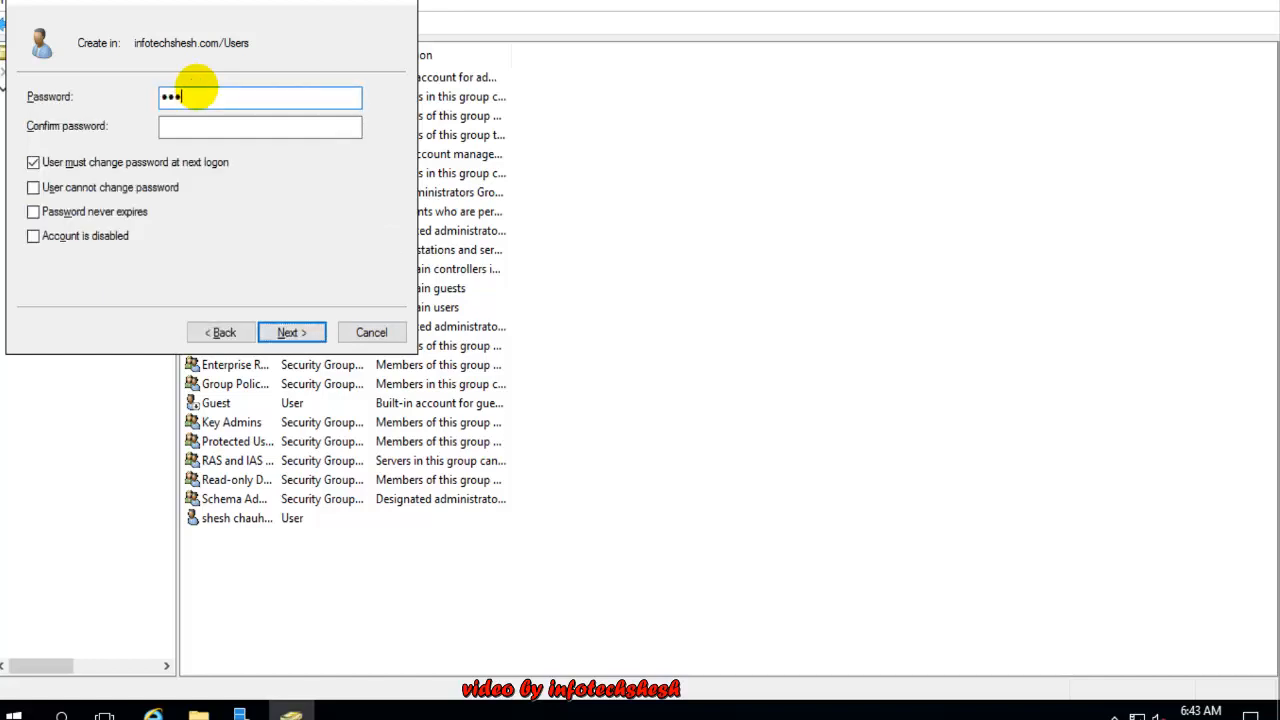
text(••••••••)
key(Tab)
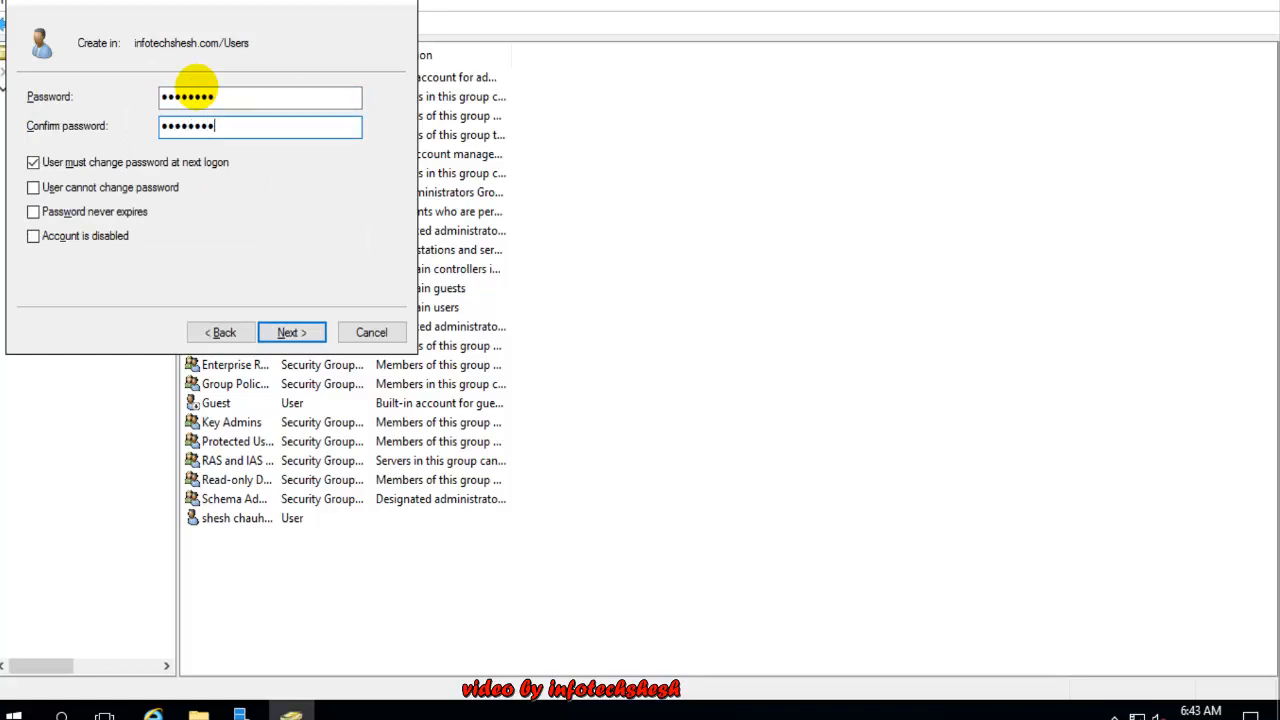
click(210, 170)
click(128, 187)
click(88, 211)
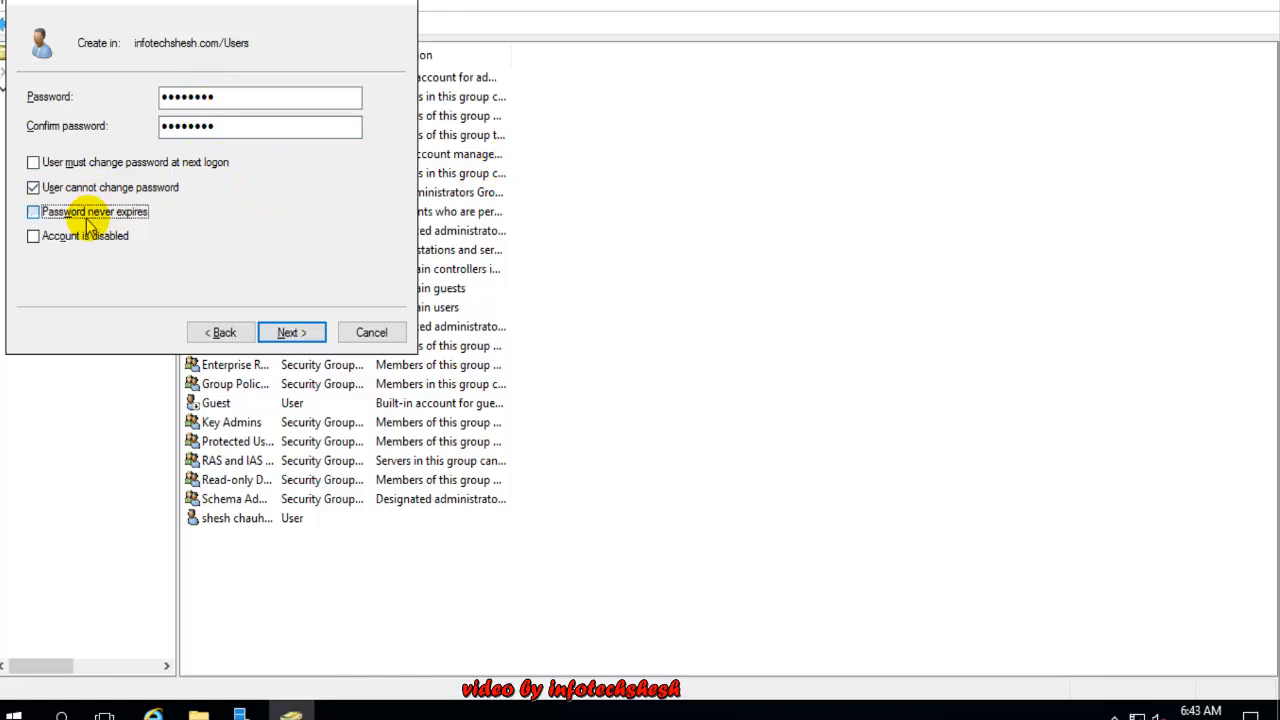
click(288, 335)
click(314, 331)
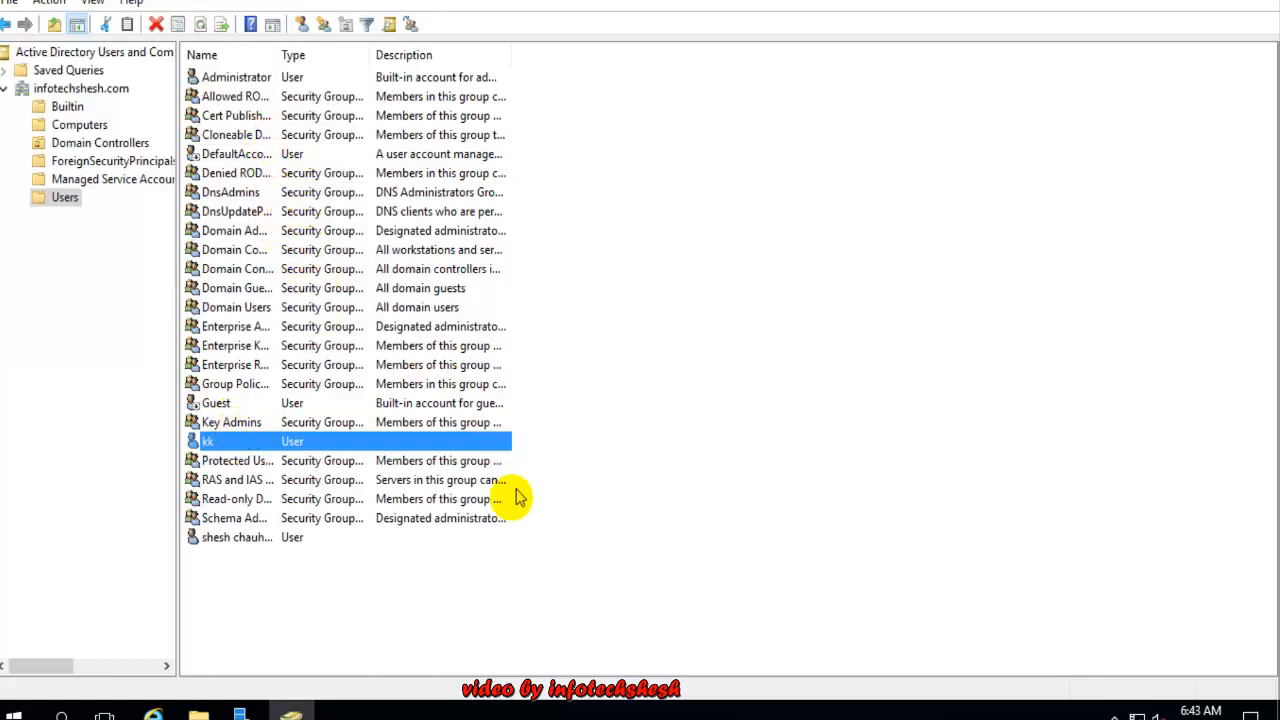
click(500, 570)
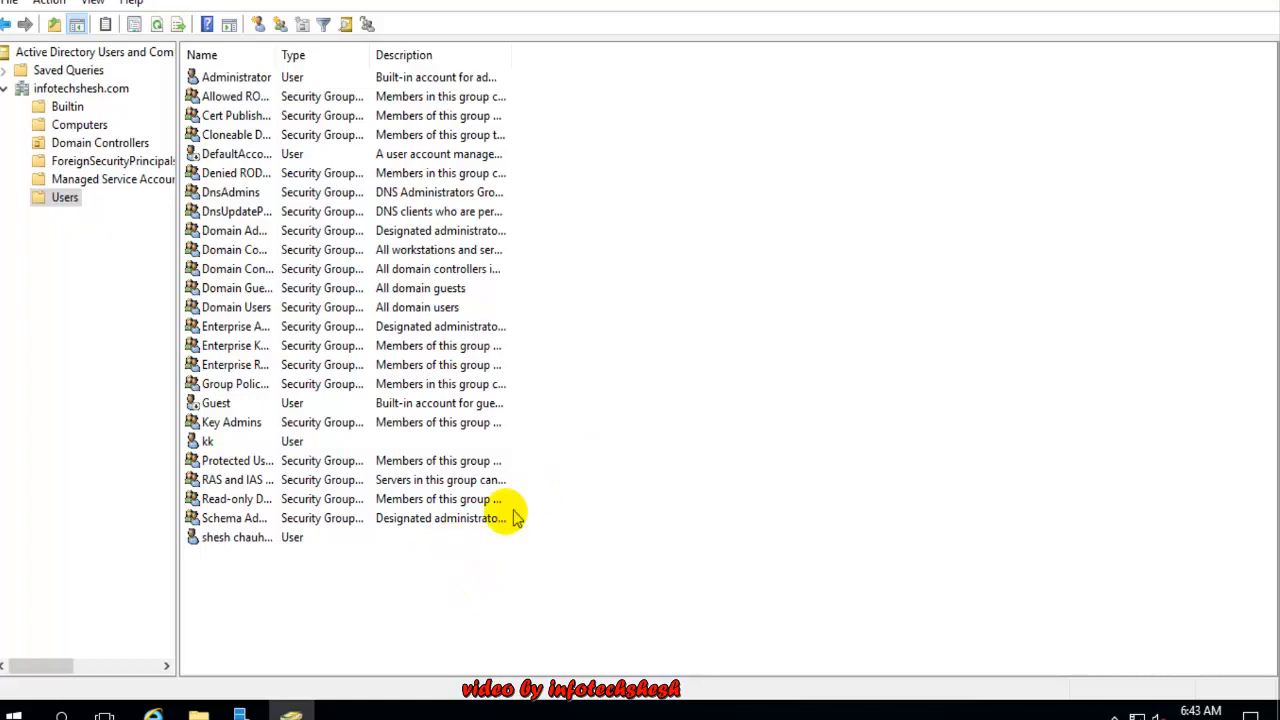
click(405, 545)
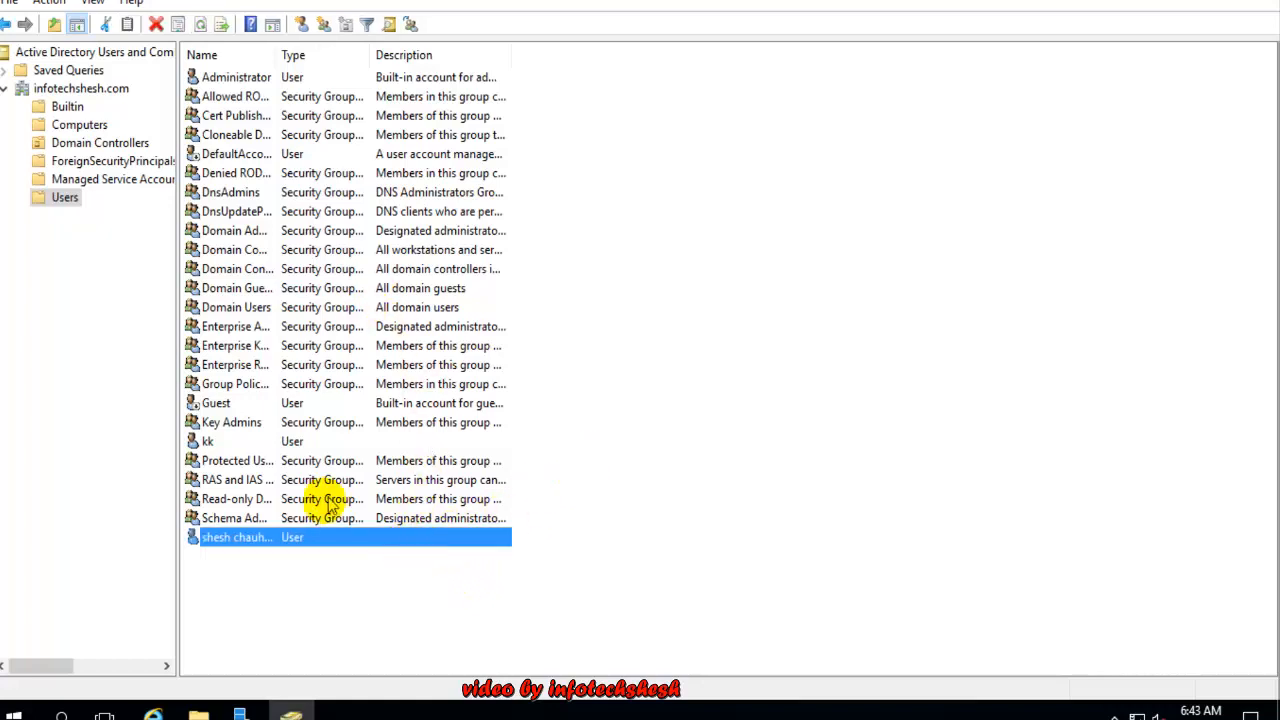
click(280, 566)
click(262, 540)
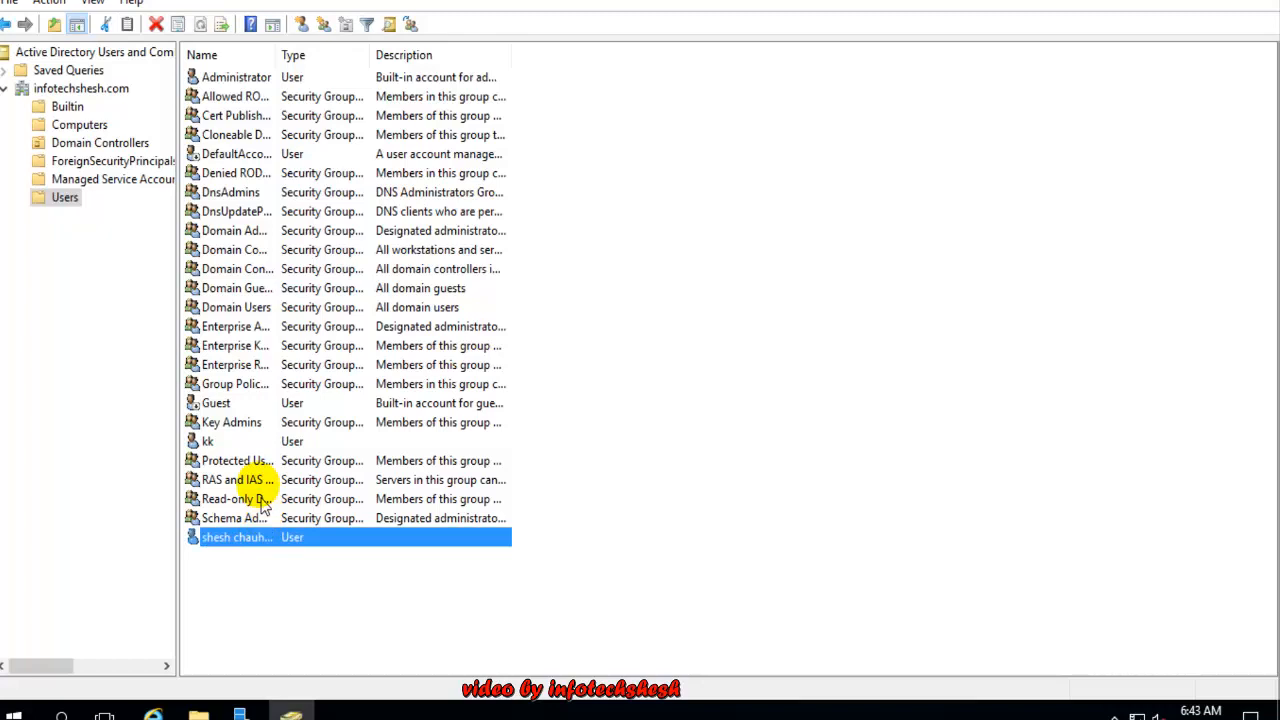
click(230, 441)
click(690, 355)
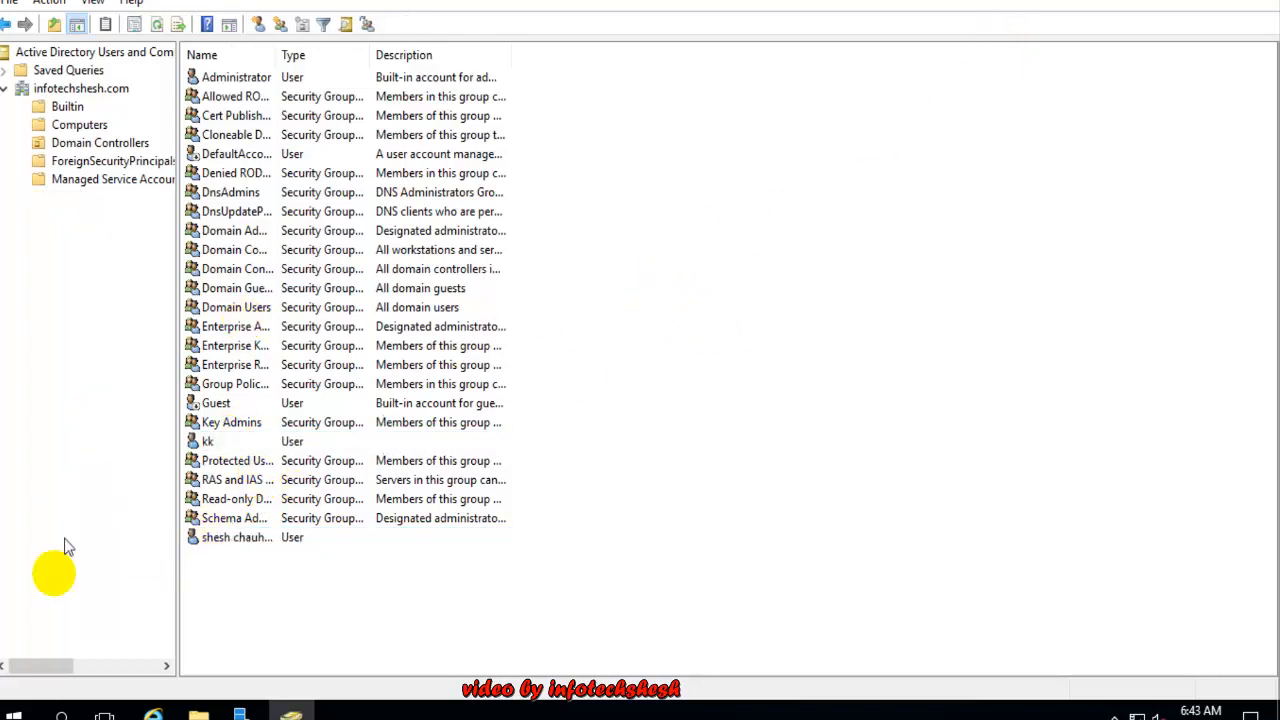
click(29, 653)
click(15, 714)
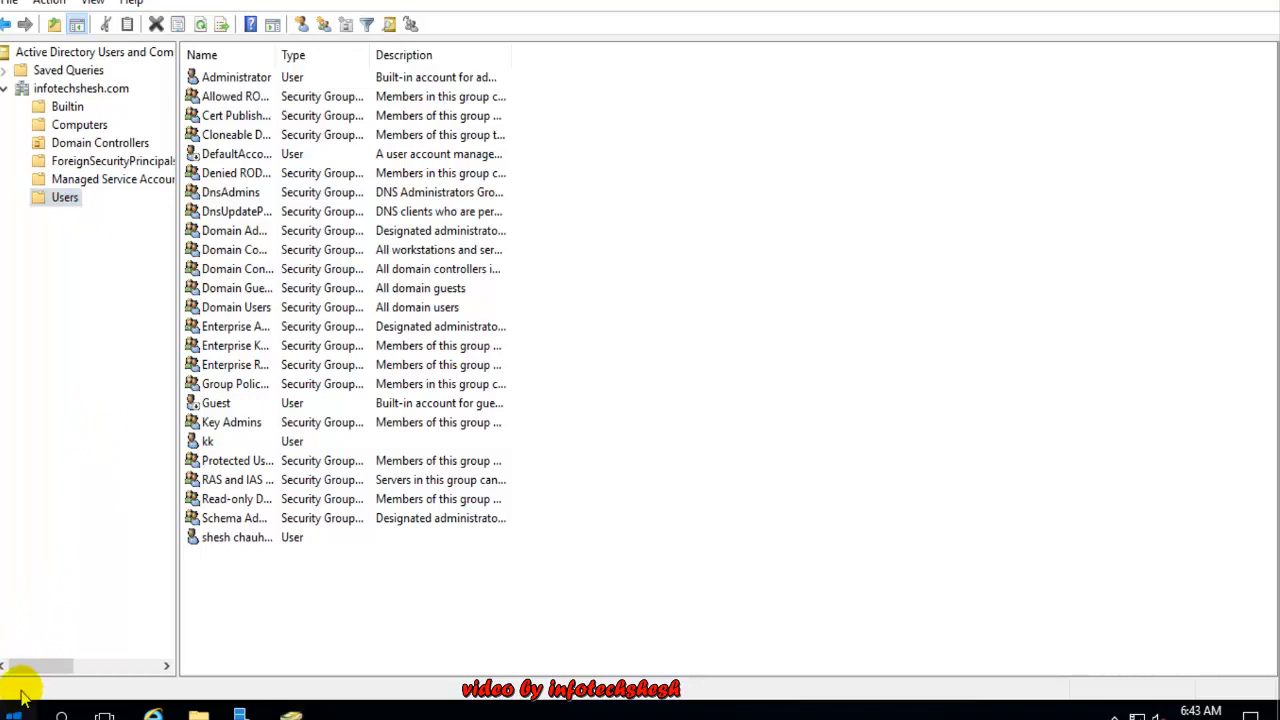
click(690, 248)
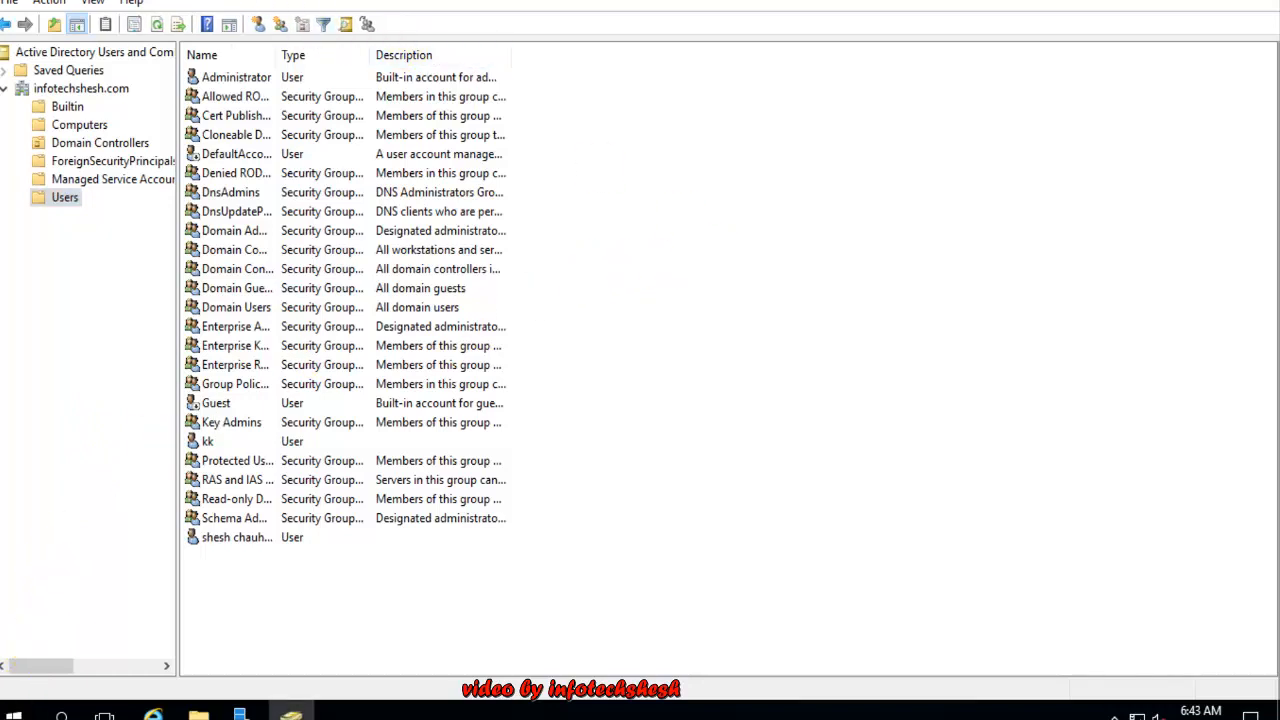
click(258, 1)
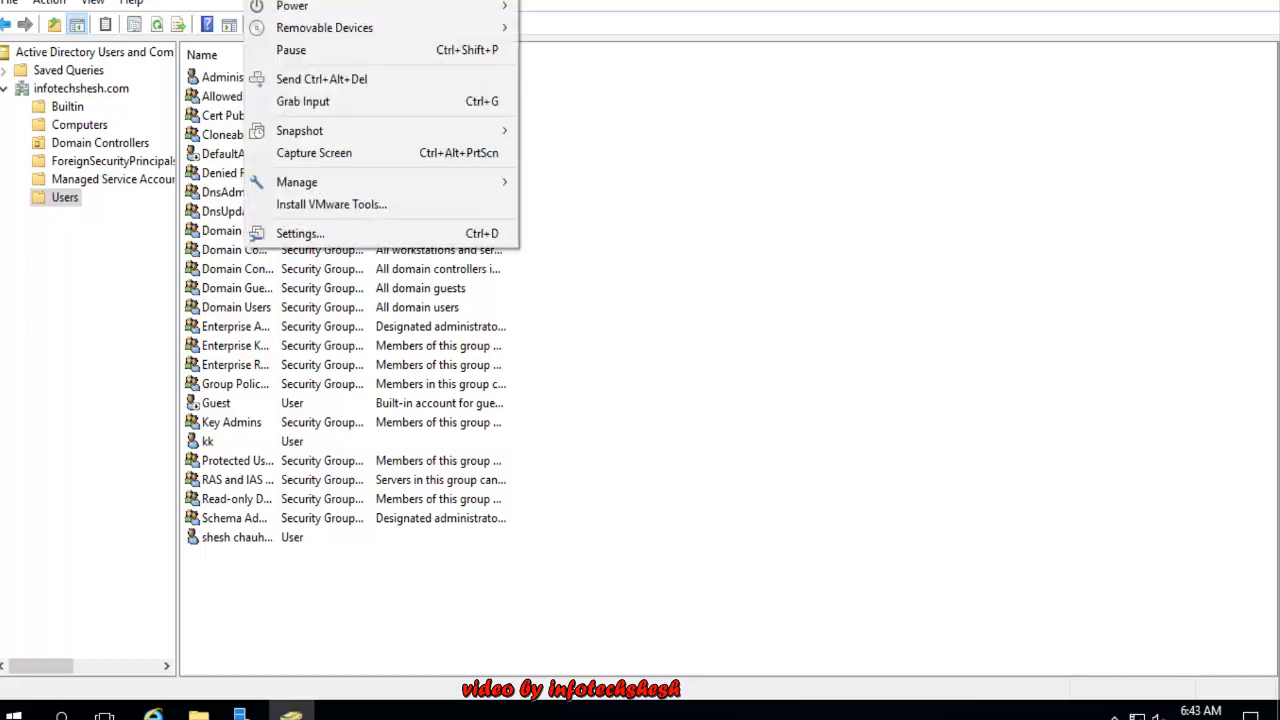
Send Ctrl+Alt+Del, choose Switch user, and send Ctrl+Alt+Del again to reach sign-in
click(322, 79)
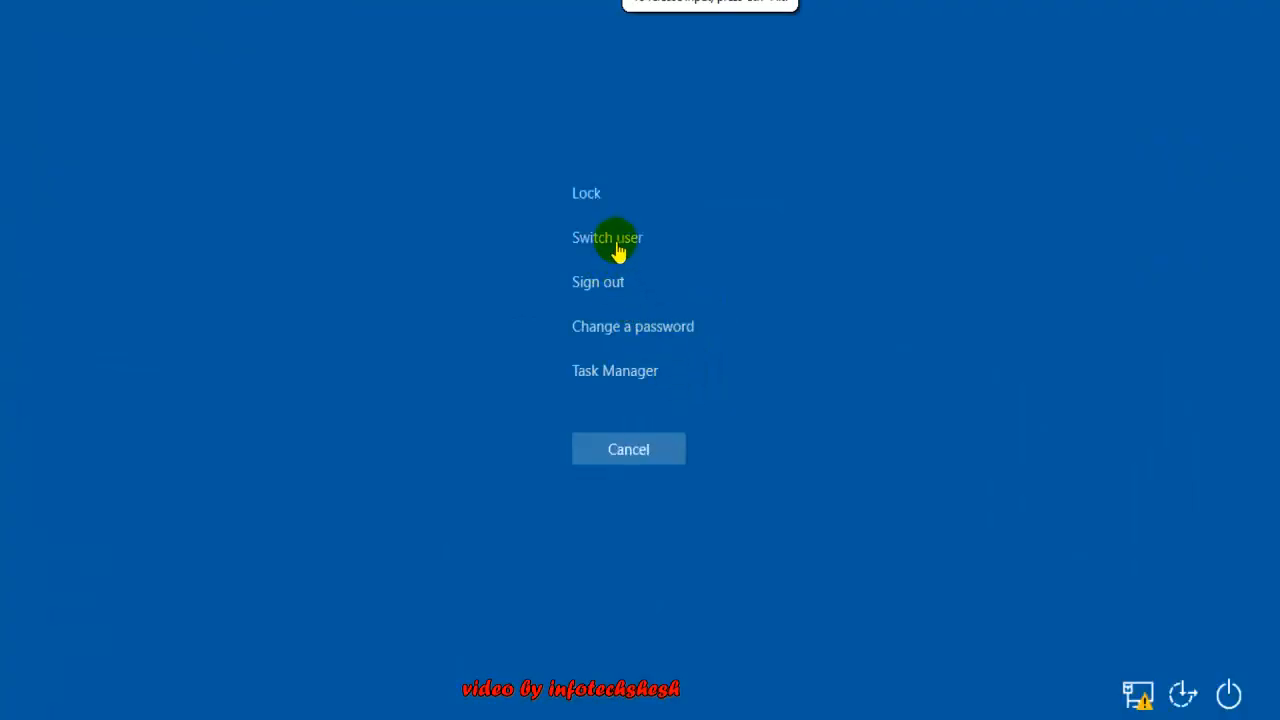
click(617, 243)
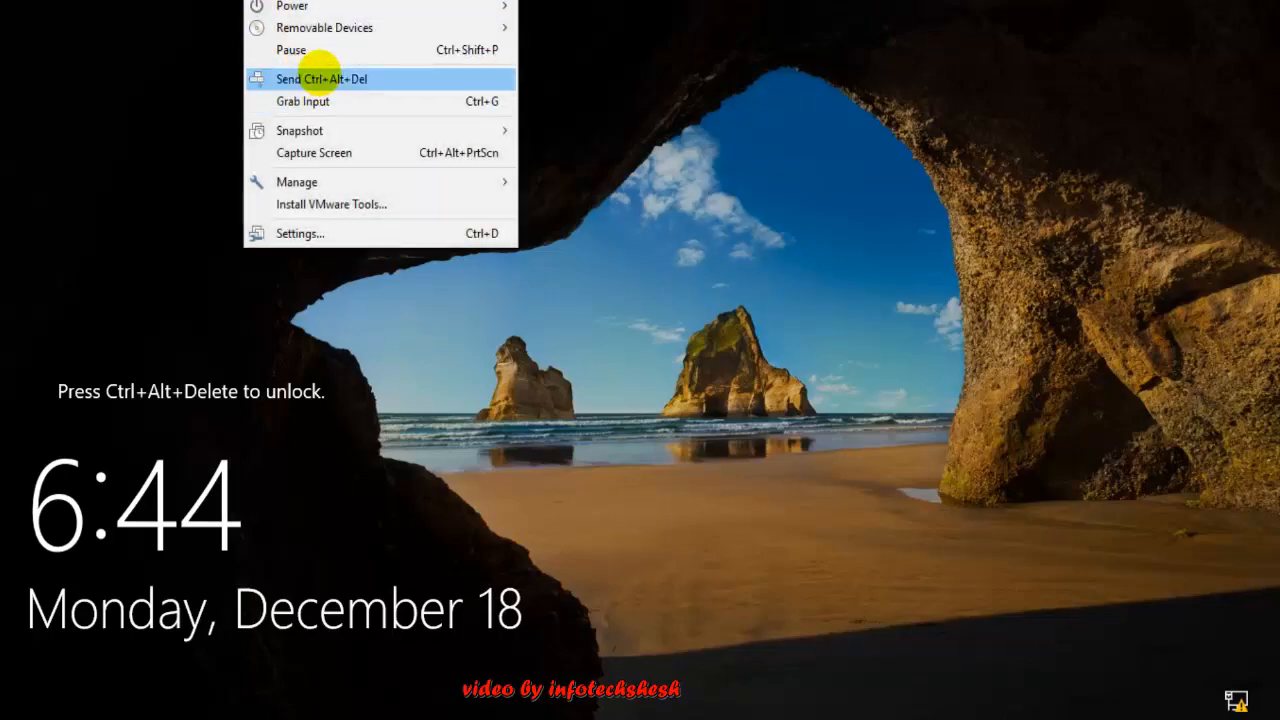
click(312, 79)
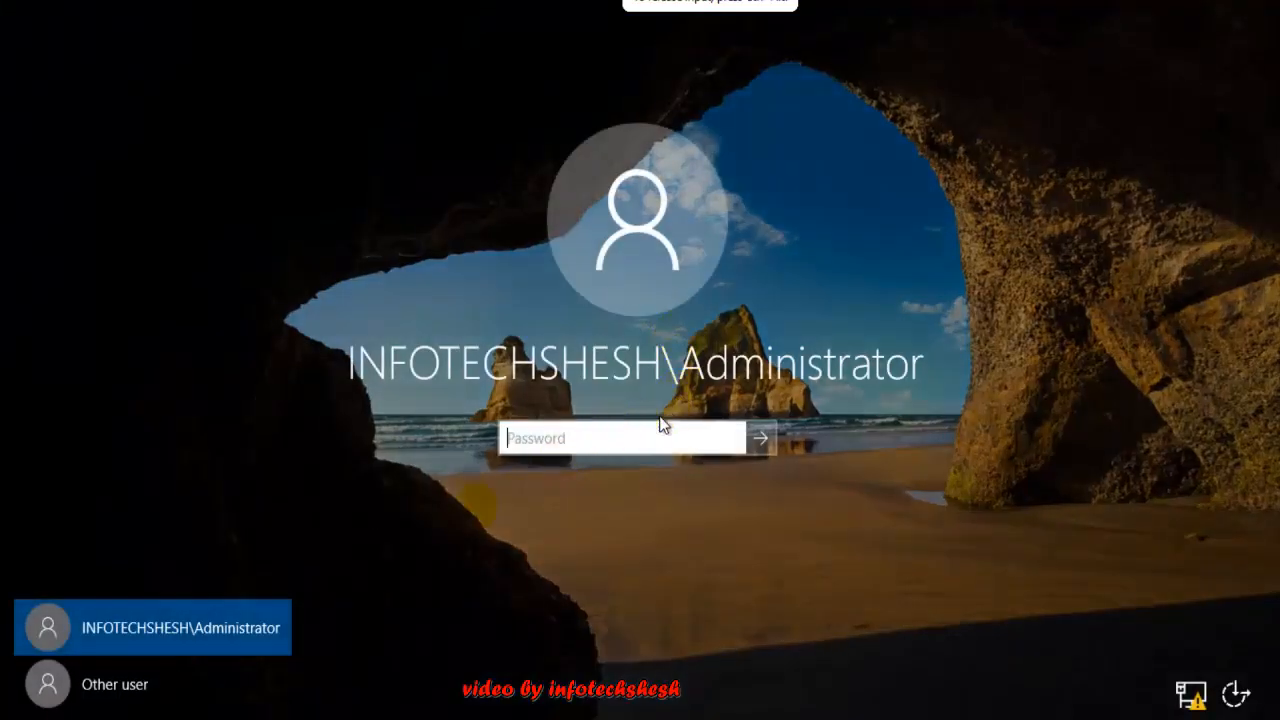
Attempt signing in as kk, dismiss the not-allowed message, and choose the Administrator tile
click(120, 685)
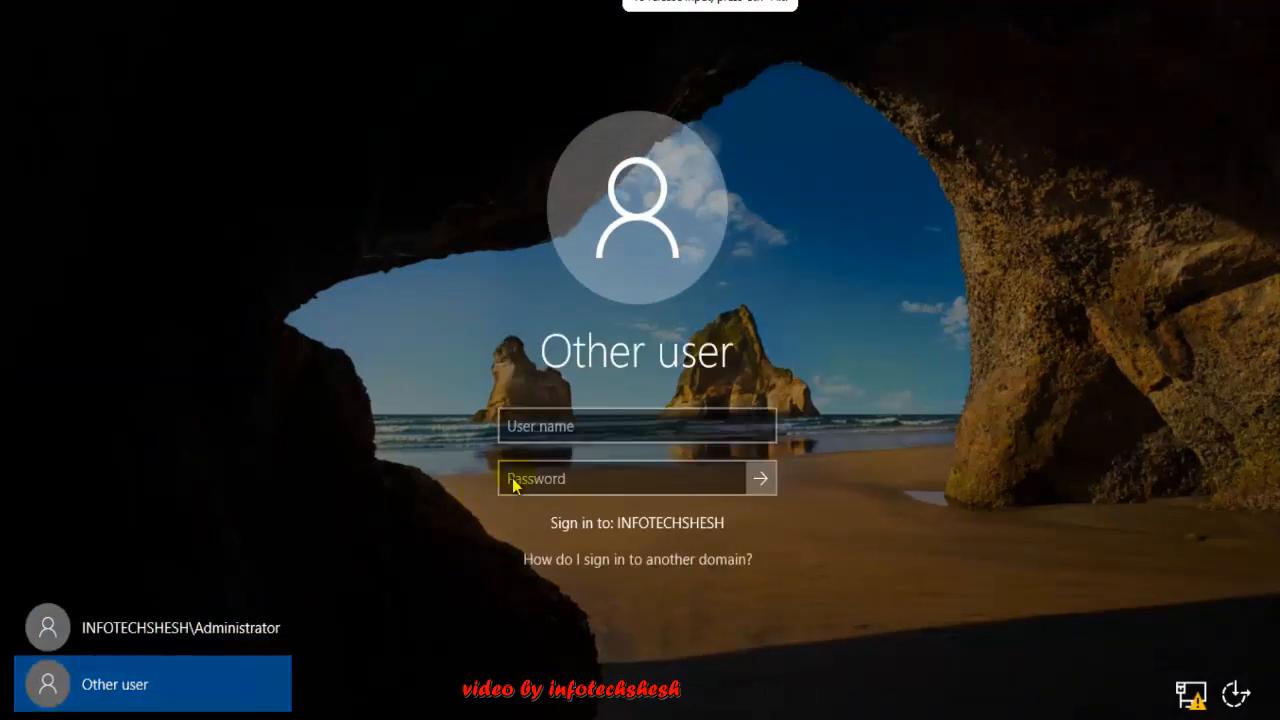
click(540, 438)
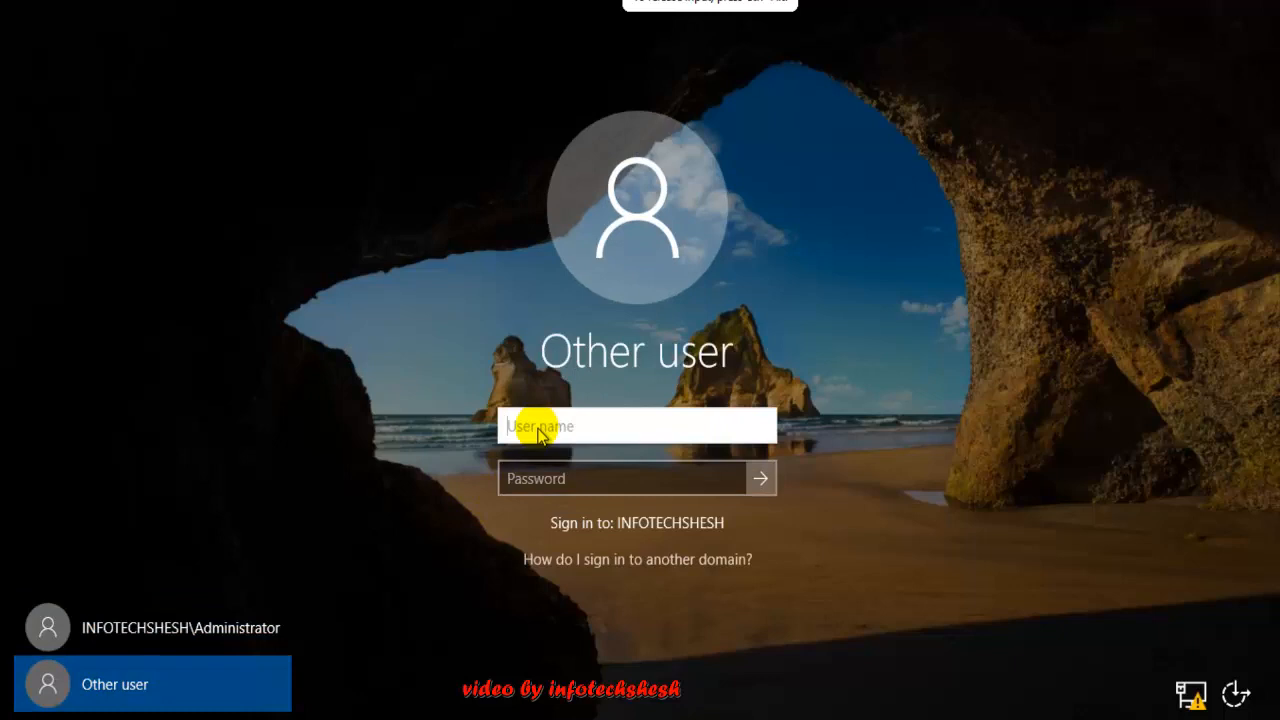
text(kk)
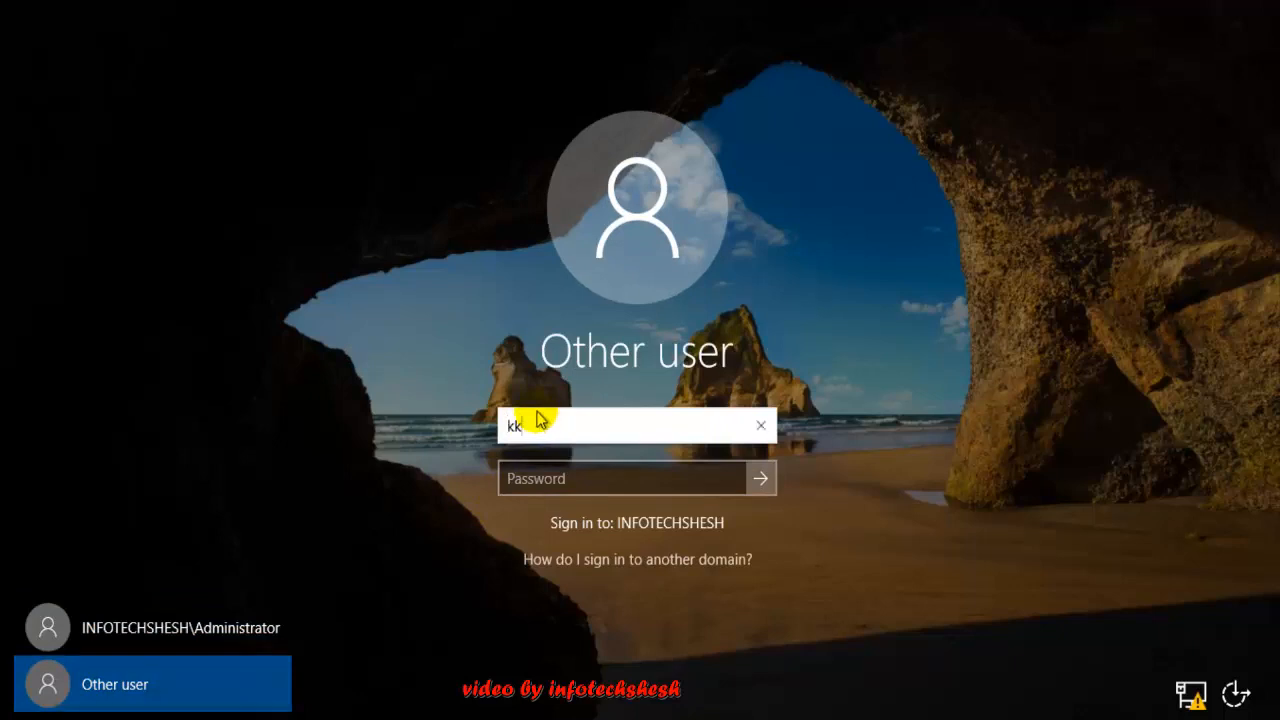
click(512, 479)
text(P)
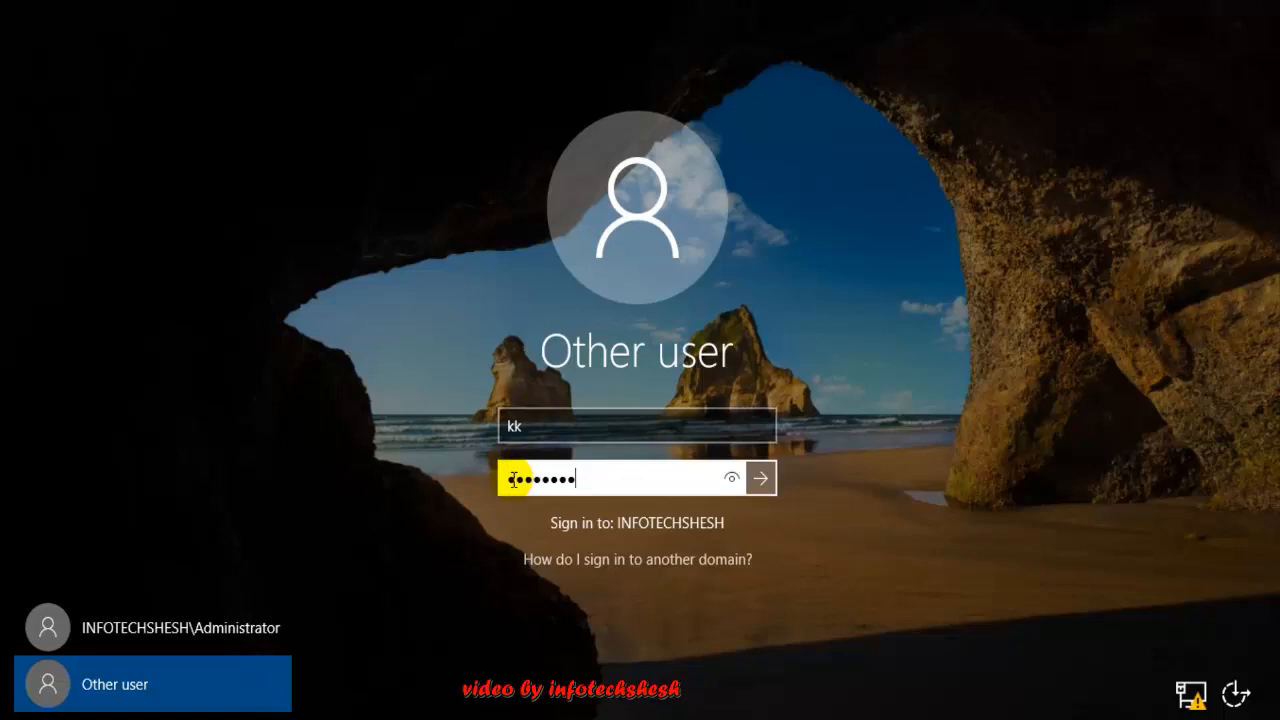
click(760, 478)
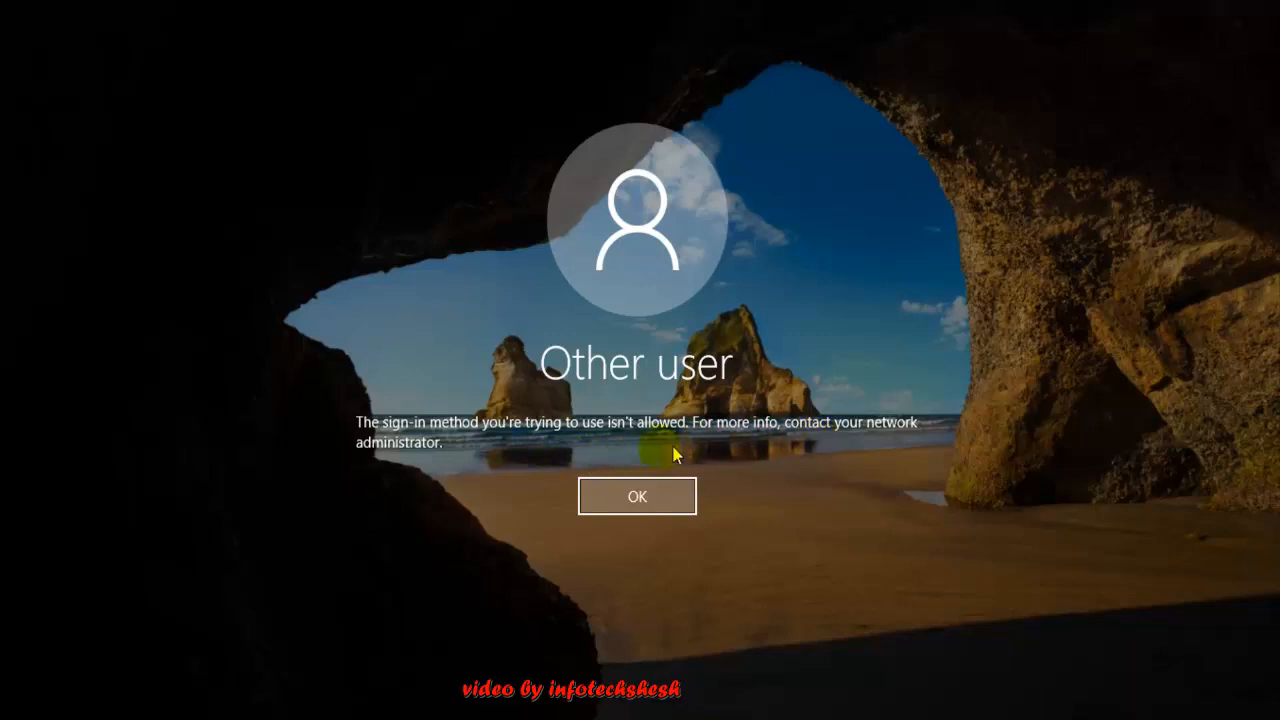
click(646, 501)
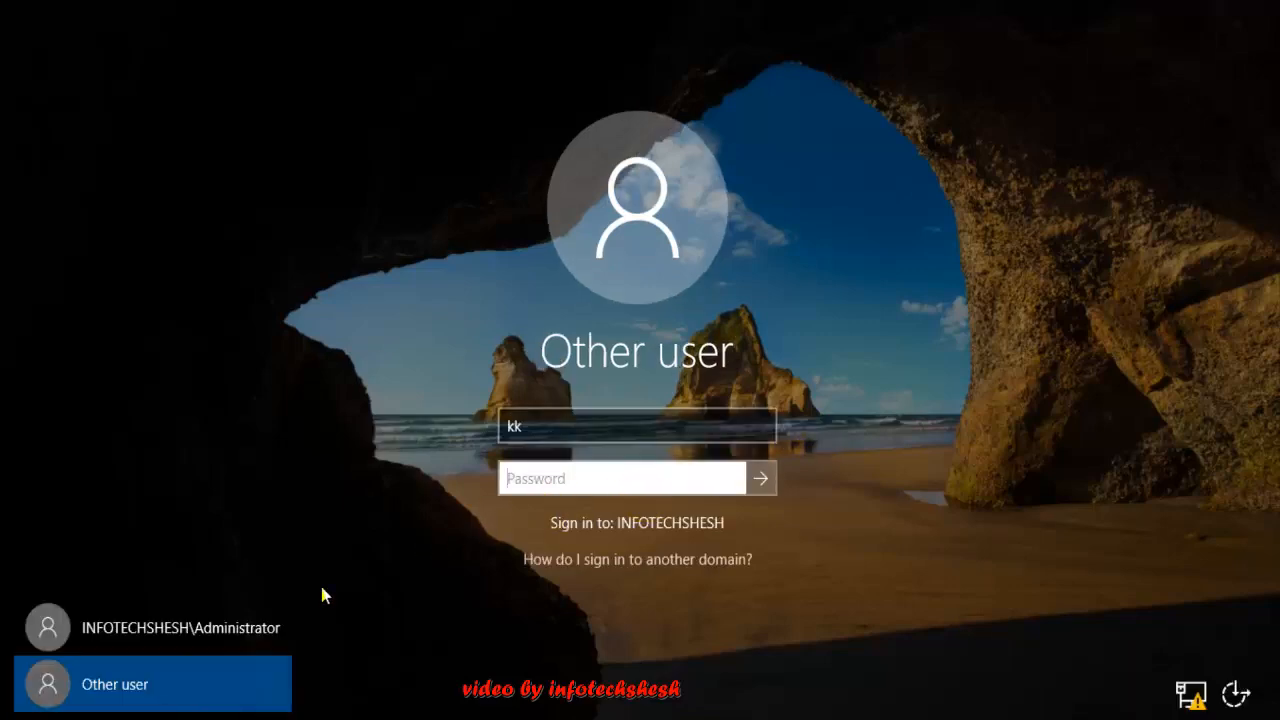
click(198, 630)
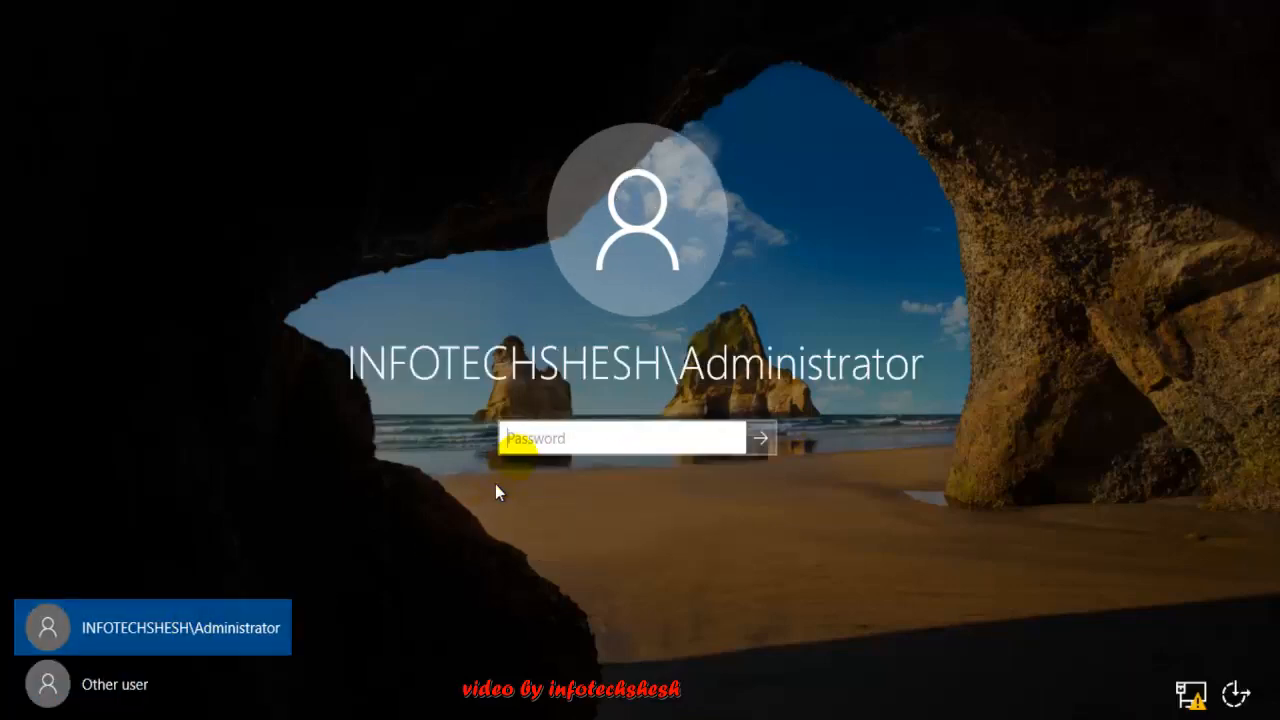
Enter the Administrator password to sign back in
text(••••••)
key(Return)
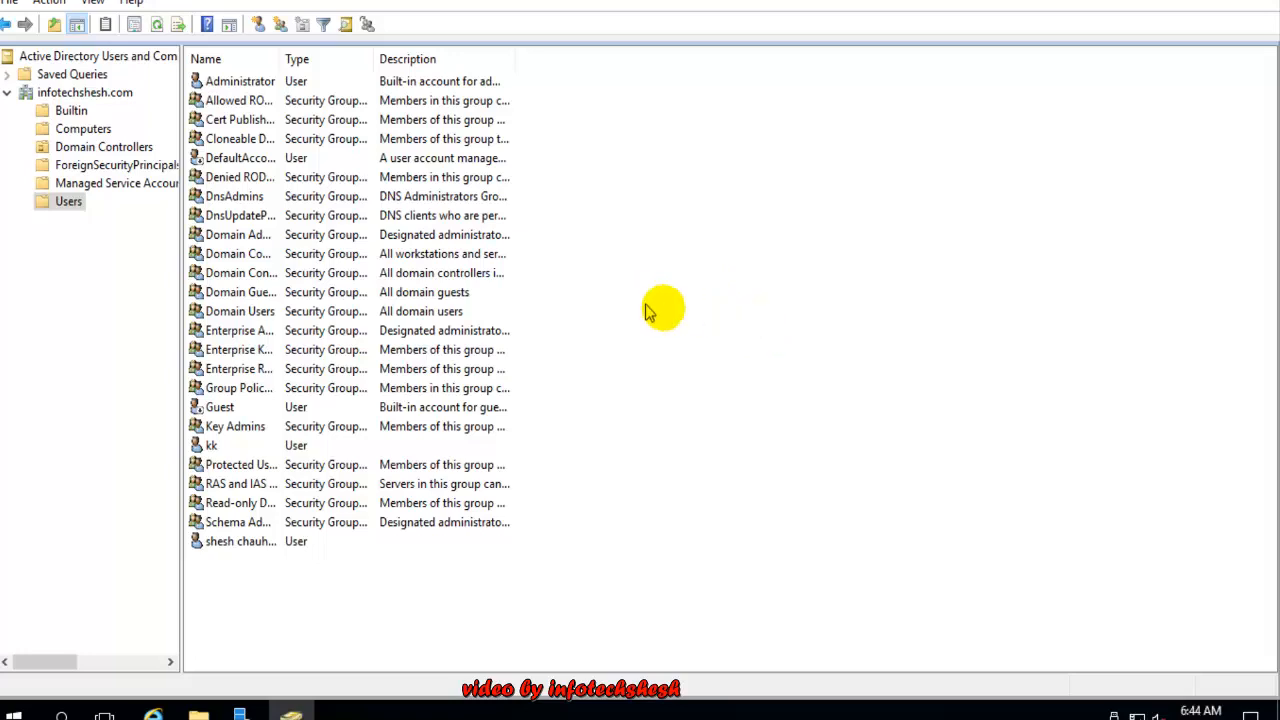
Create a Global Security group named IT in the infotechshesh.com Users container
click(25, 386)
click(650, 310)
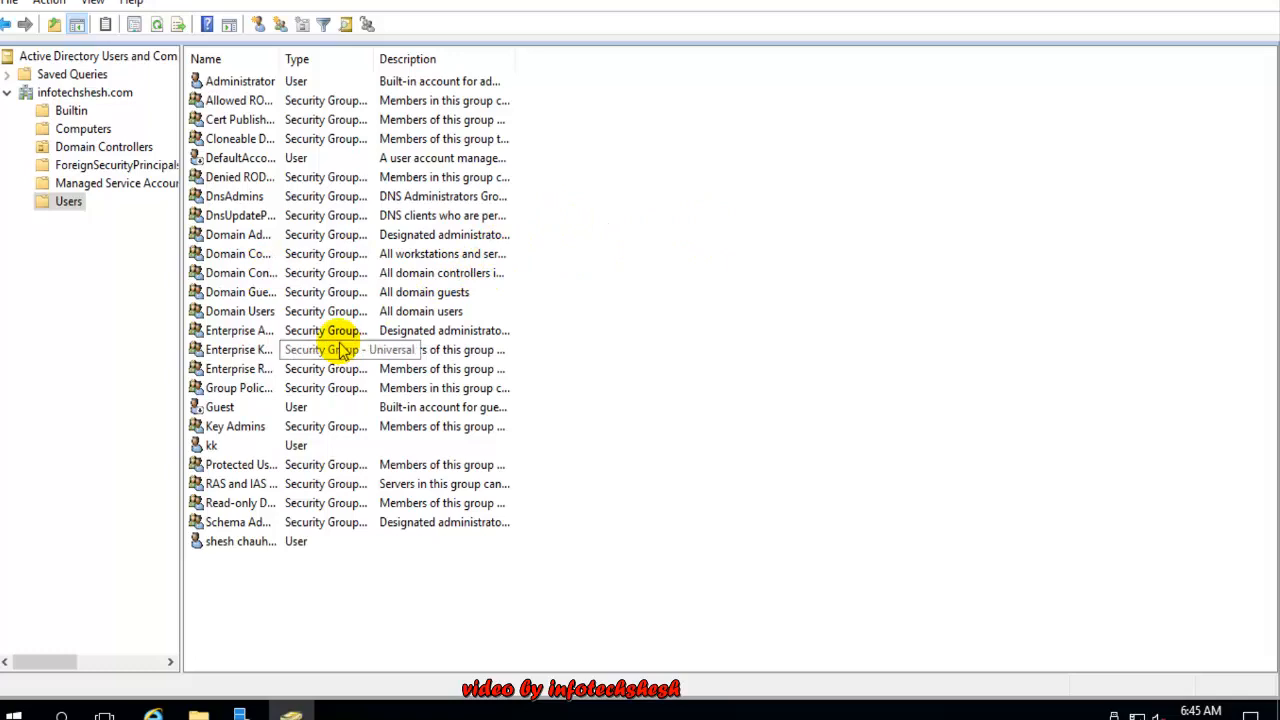
click(280, 28)
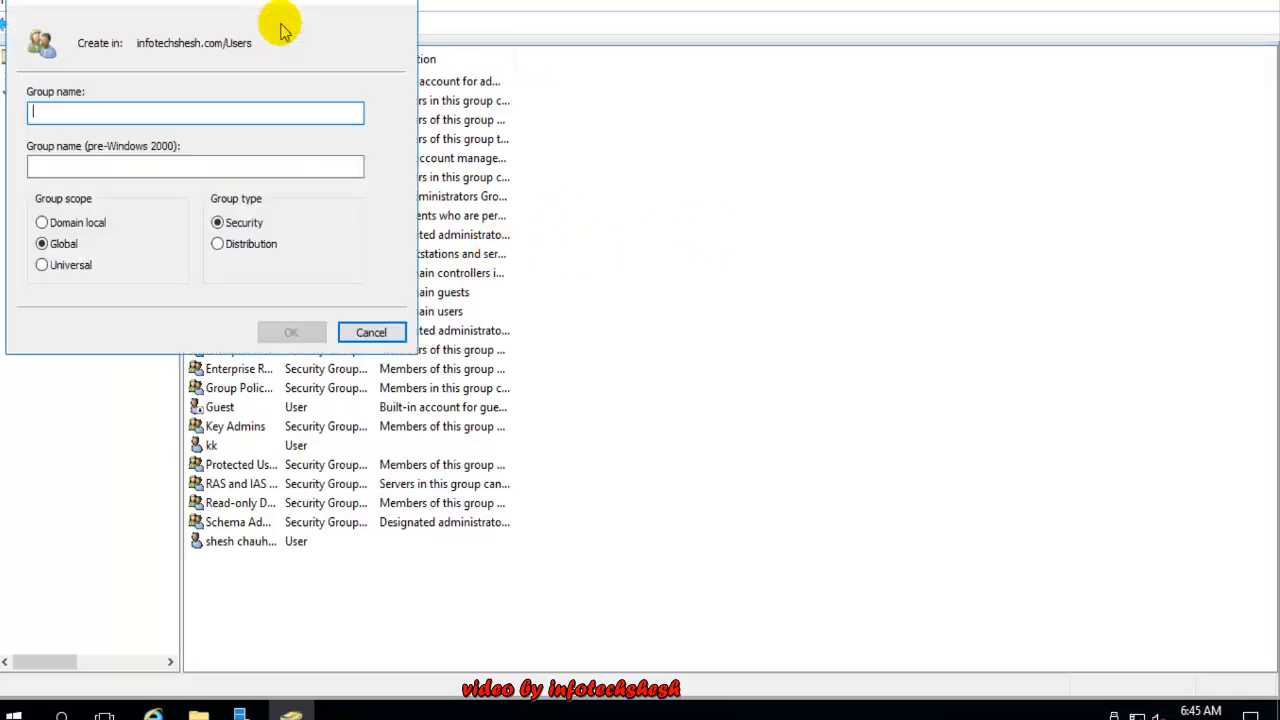
drag(248, 2, 608, 138)
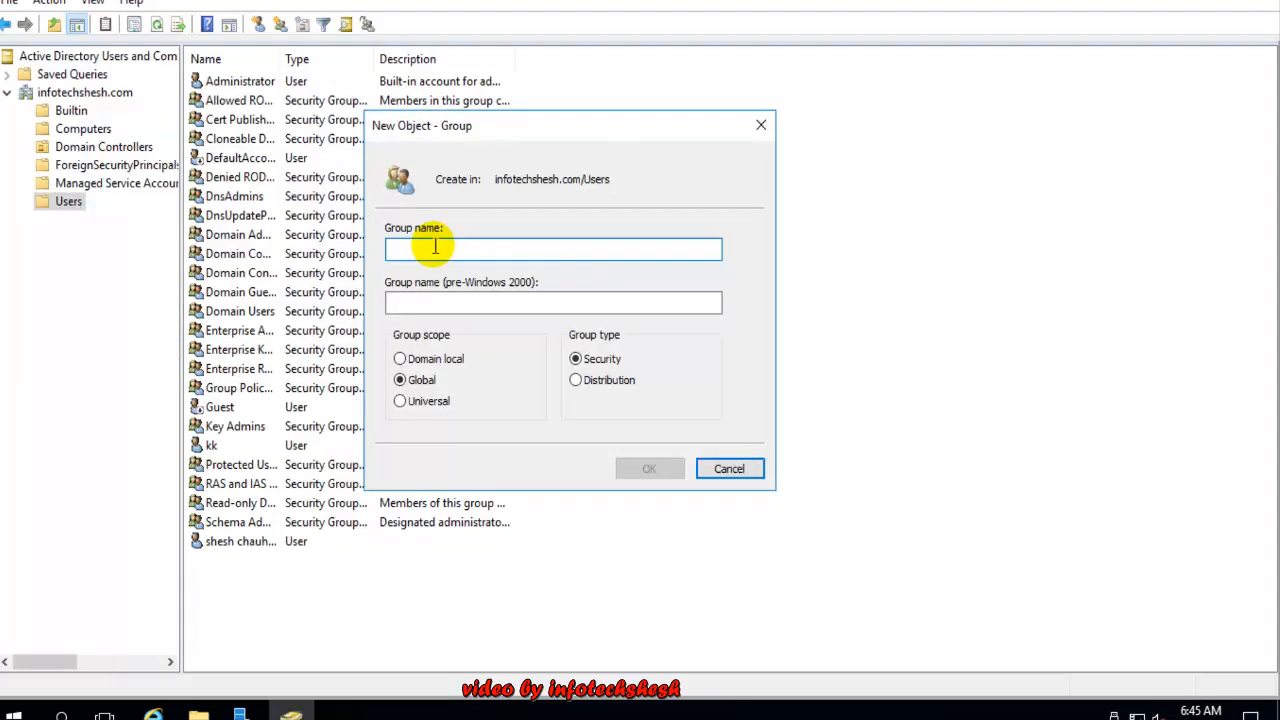
text(IT)
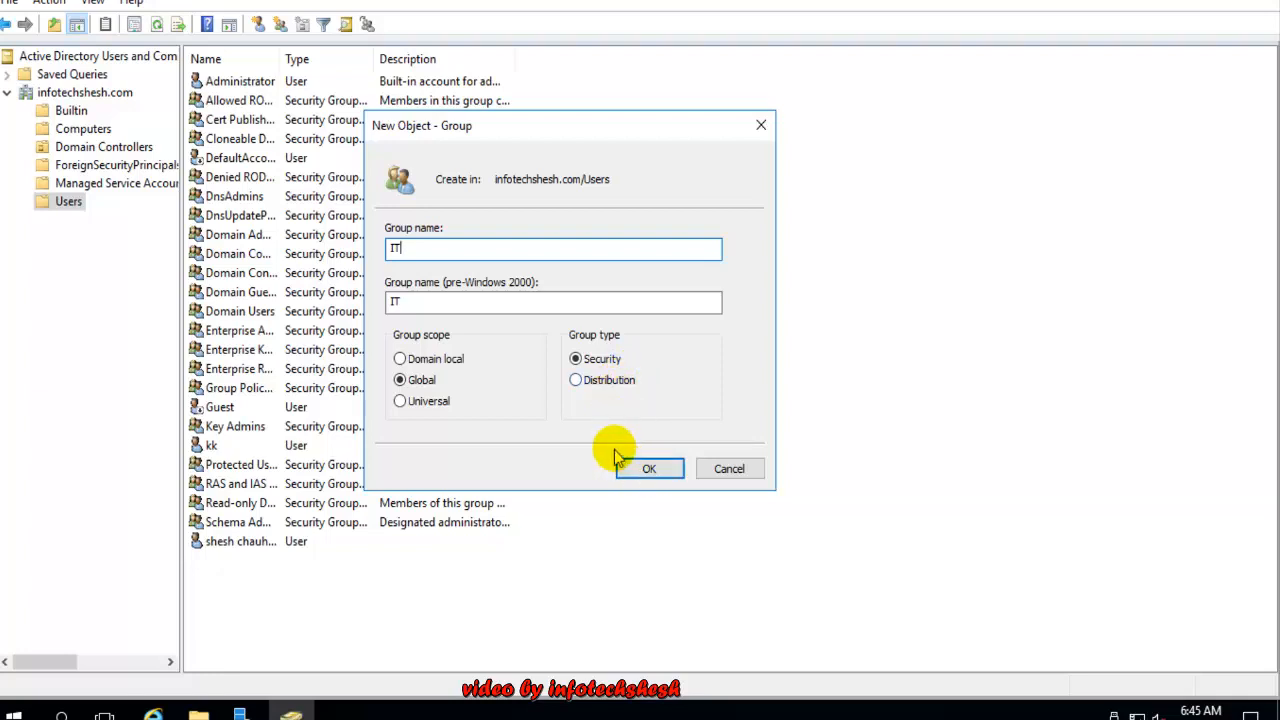
click(643, 468)
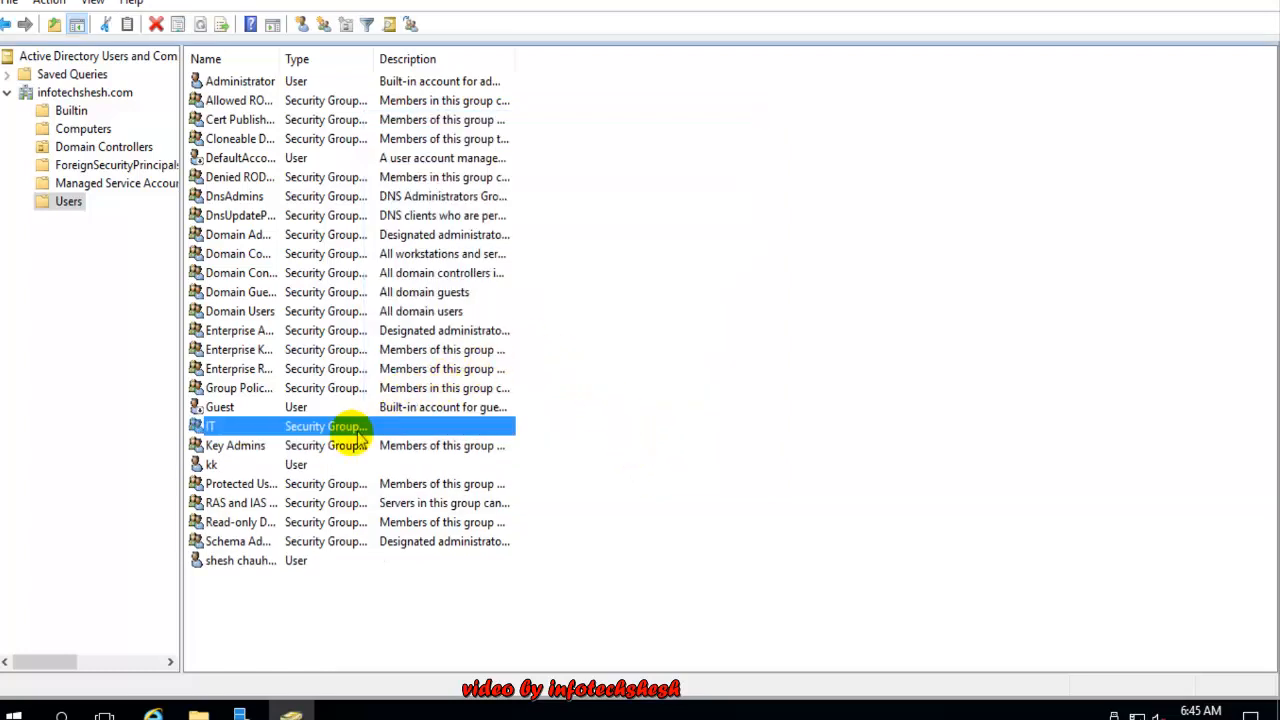
click(311, 427)
click(695, 393)
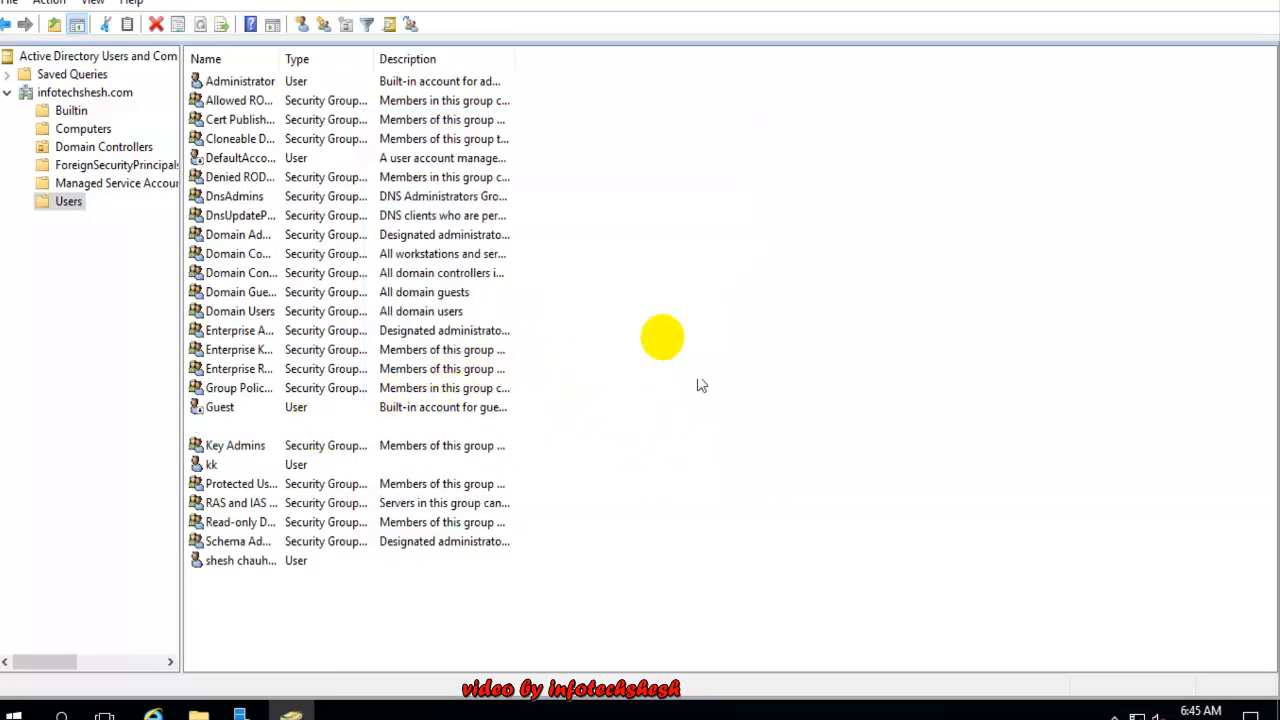
click(663, 352)
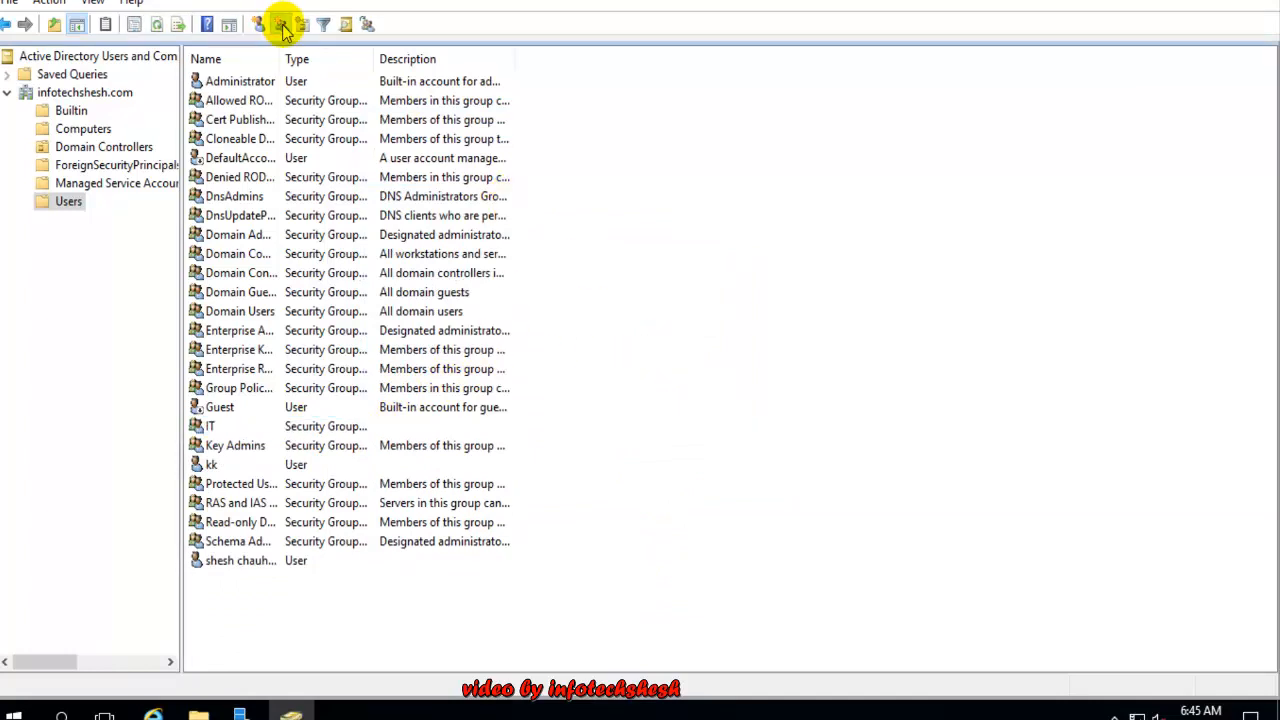
Create a Global Security group named HR alongside IT in Users
click(283, 26)
text(HR)
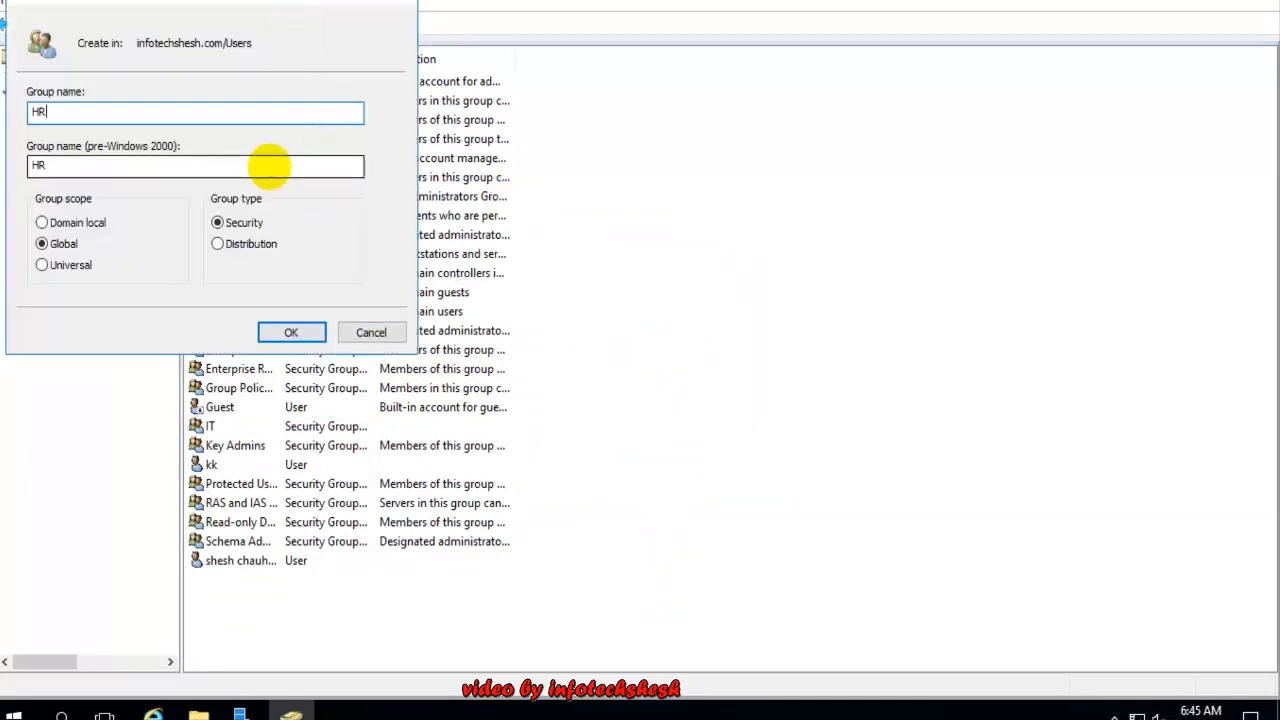
click(290, 334)
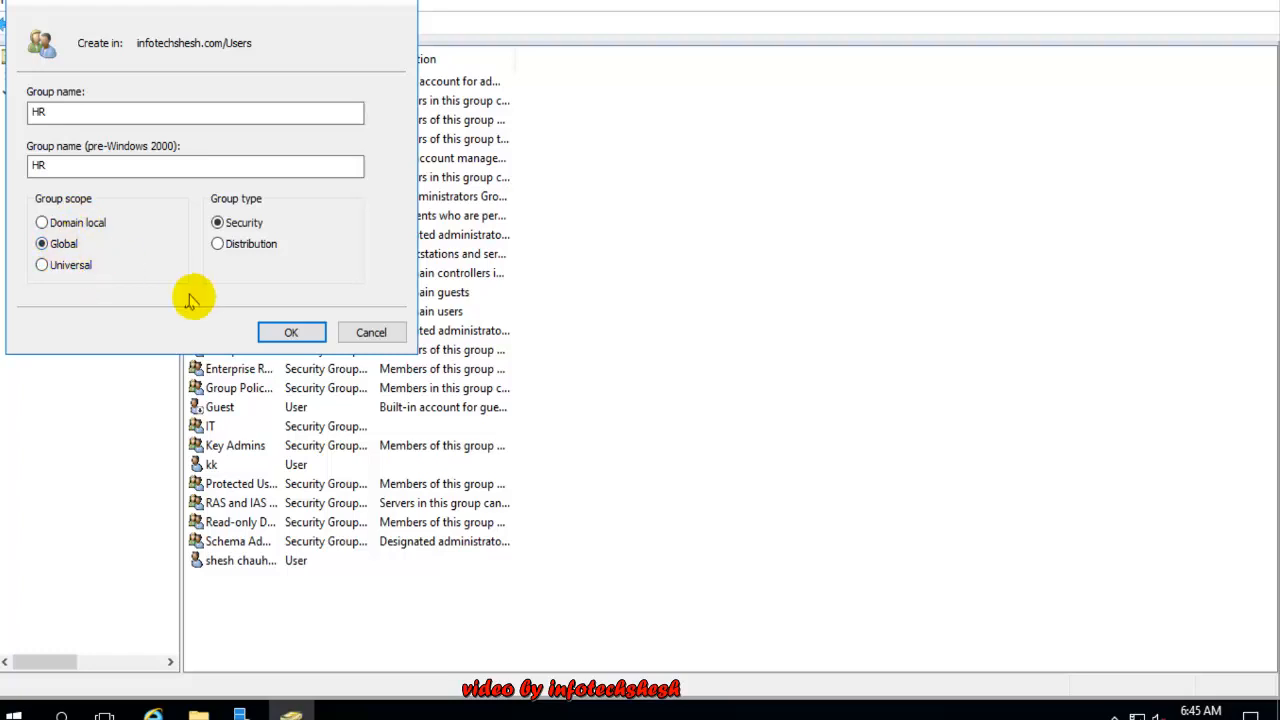
click(268, 332)
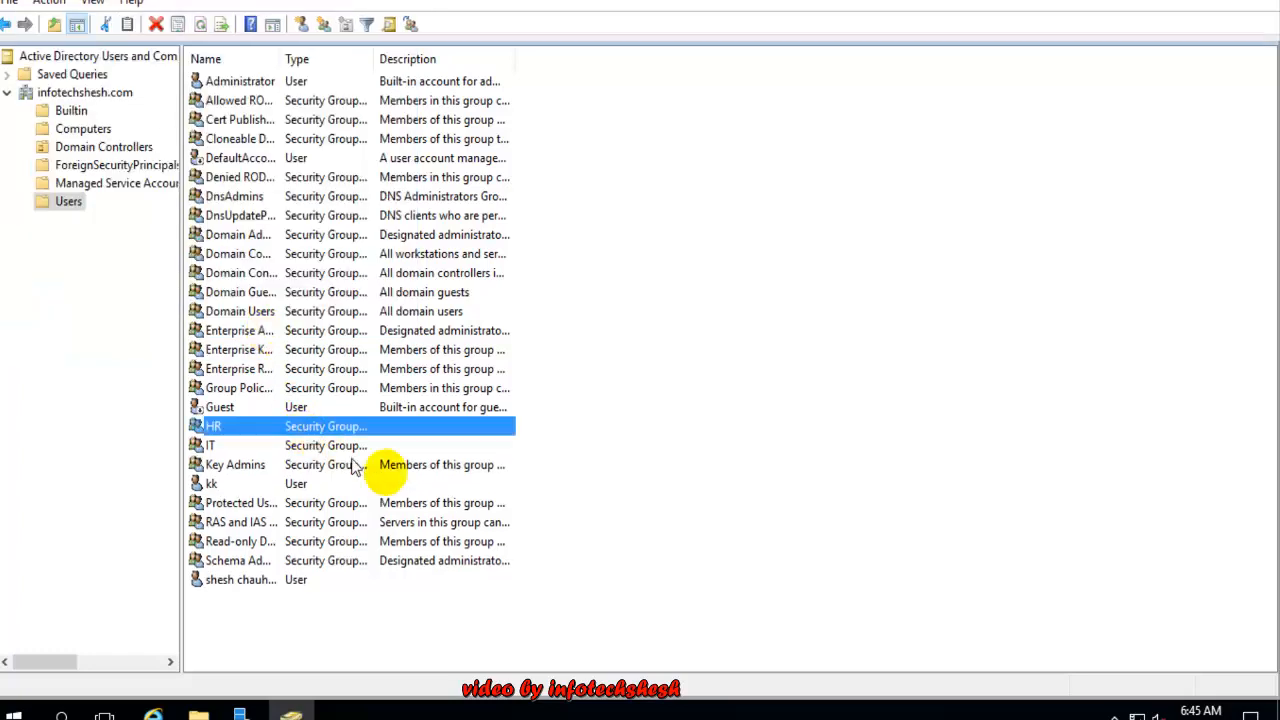
Look over the new HR and IT groups and user kk in Users, then bring up IT's context menu
click(337, 413)
click(262, 442)
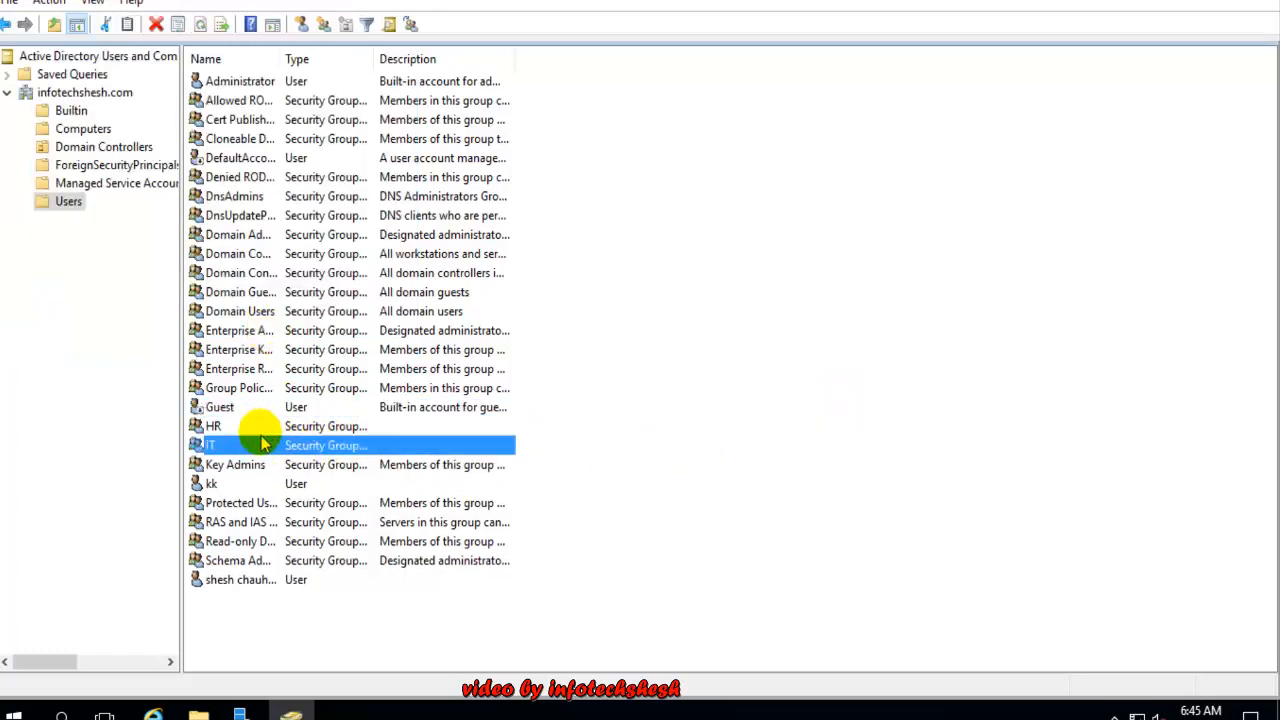
click(263, 430)
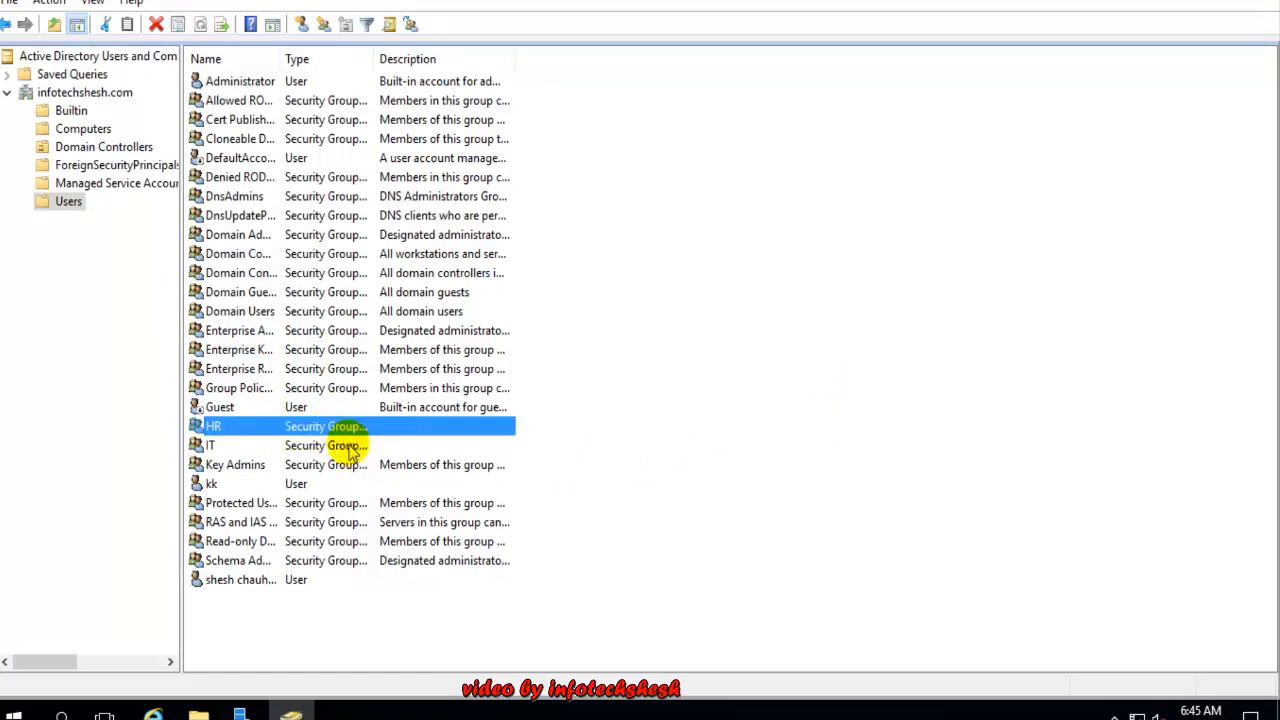
click(300, 582)
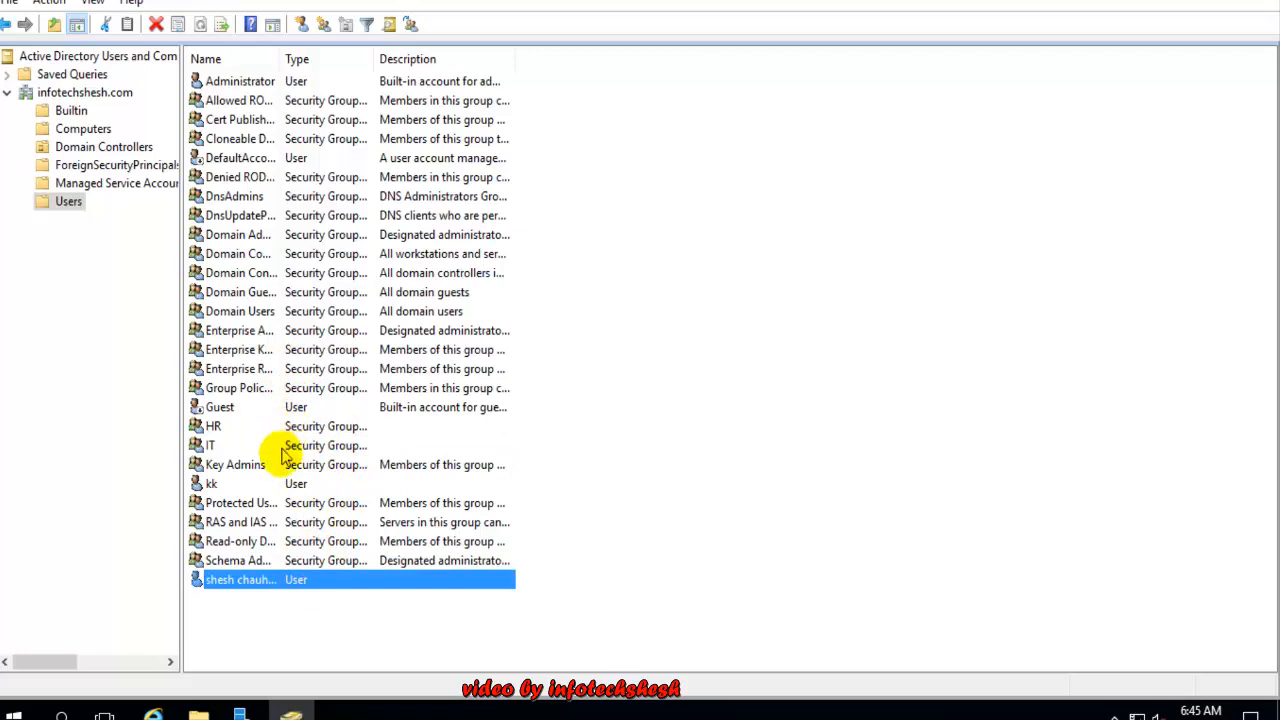
click(300, 483)
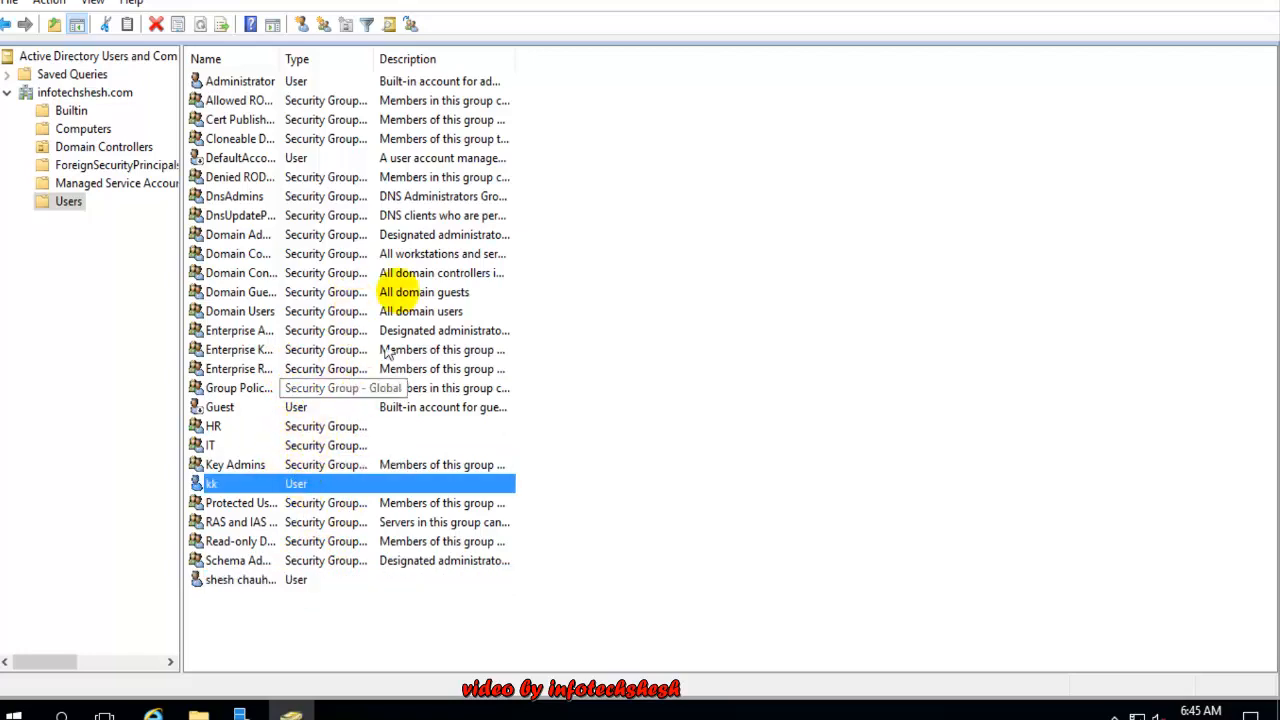
click(892, 222)
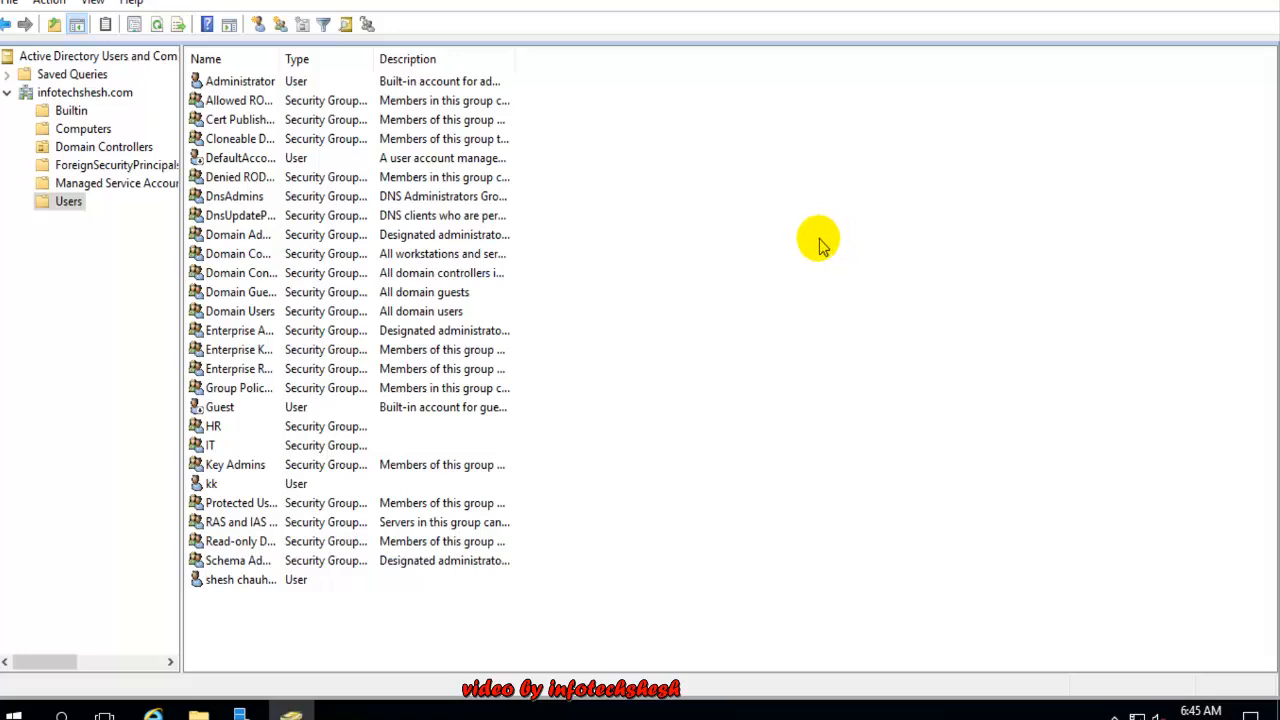
click(224, 586)
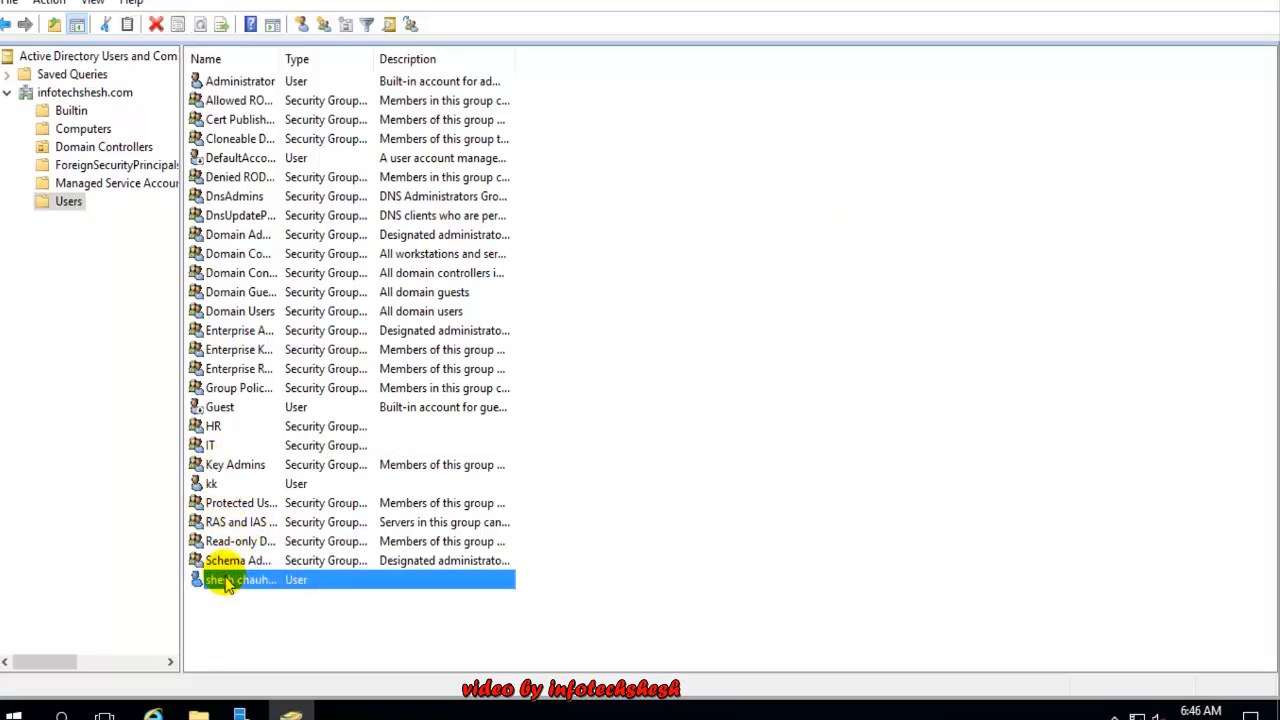
click(214, 428)
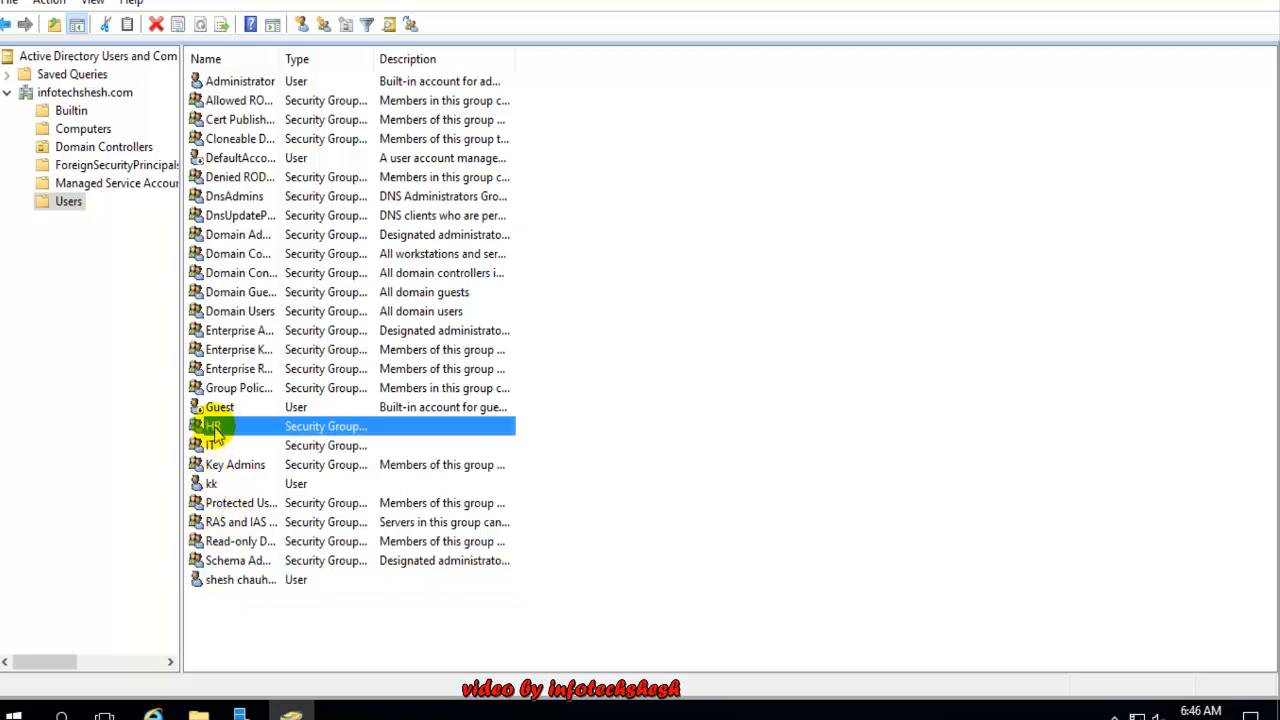
click(216, 447)
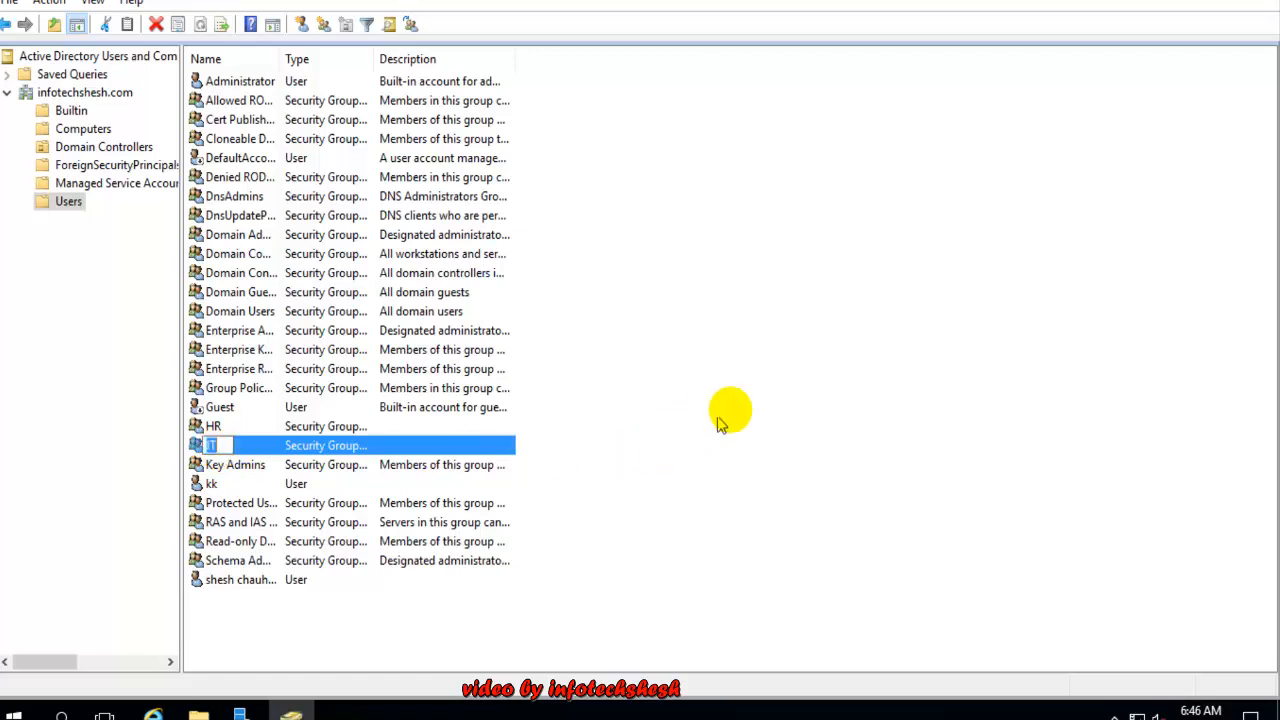
right_click(244, 441)
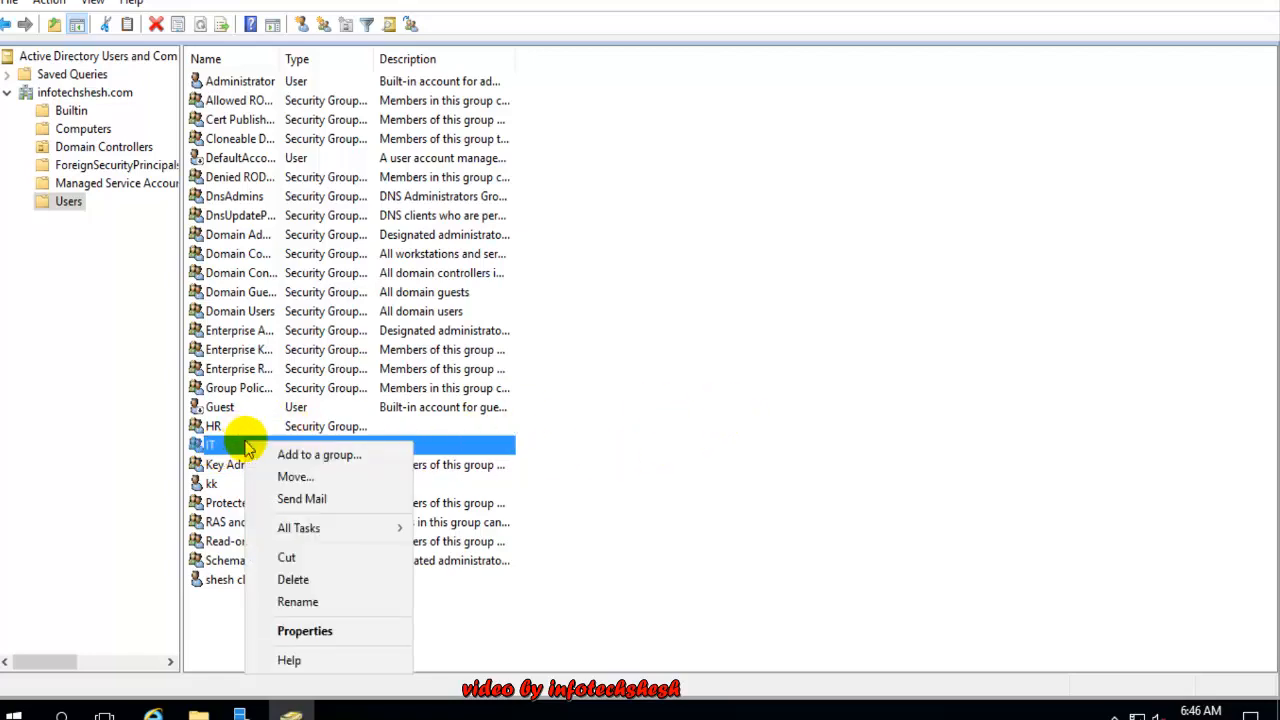
In IT Properties > Members, start adding a member and enter and verify kk
click(300, 600)
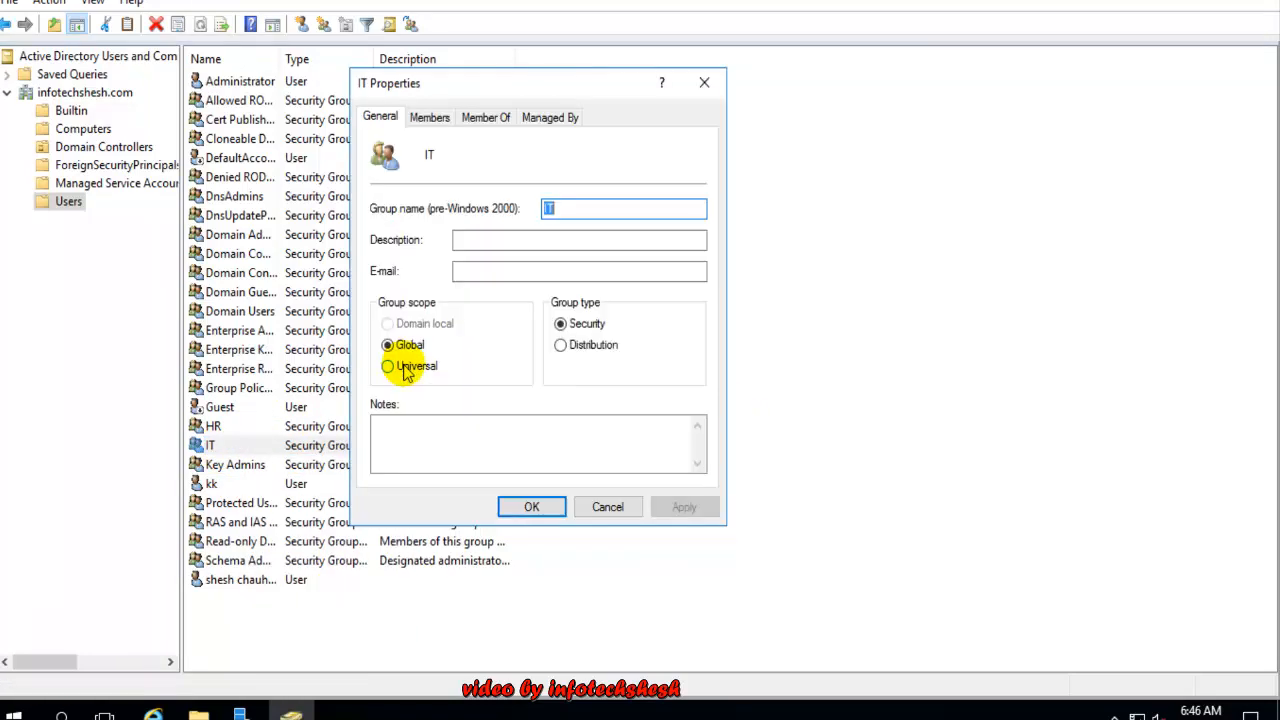
click(425, 117)
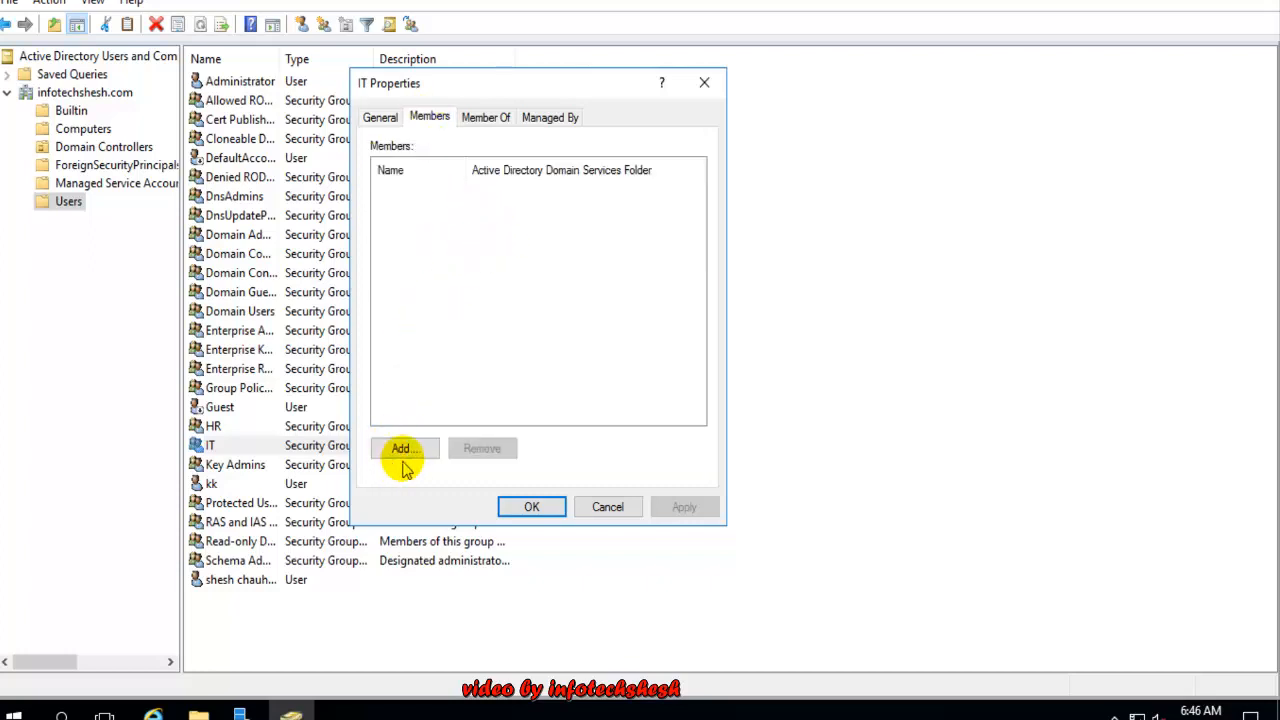
click(409, 451)
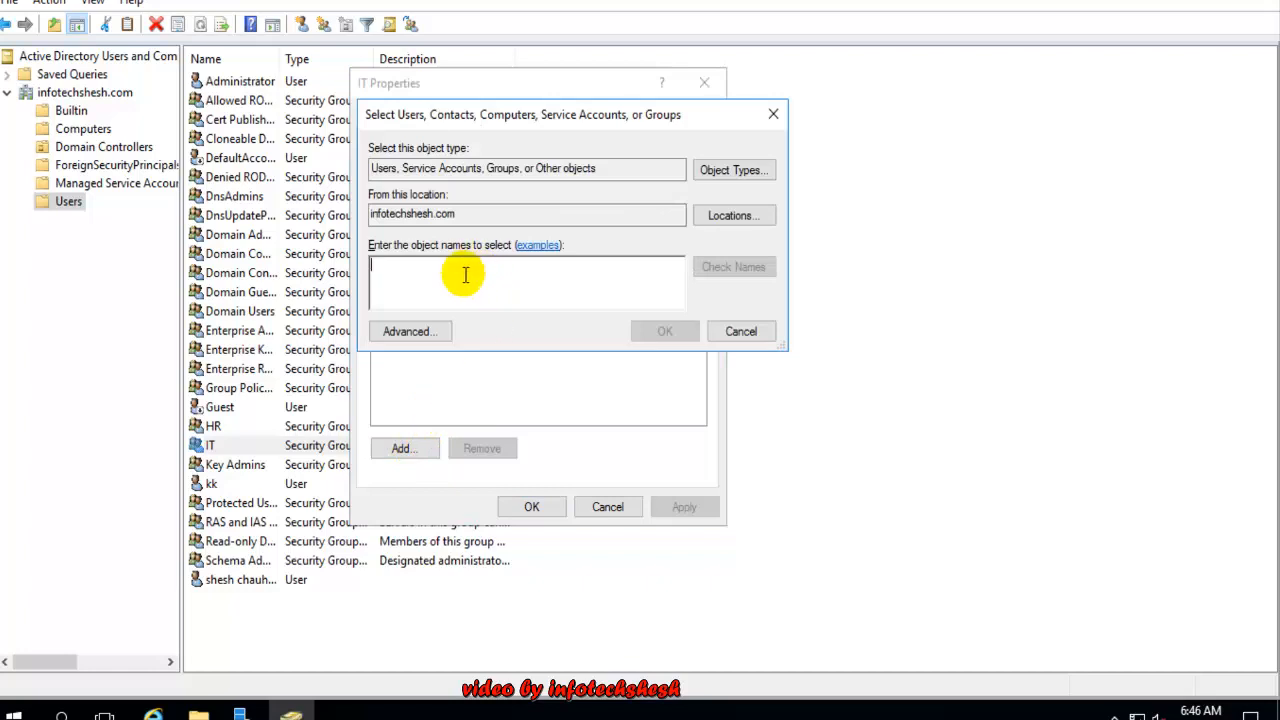
text(kk)
click(750, 268)
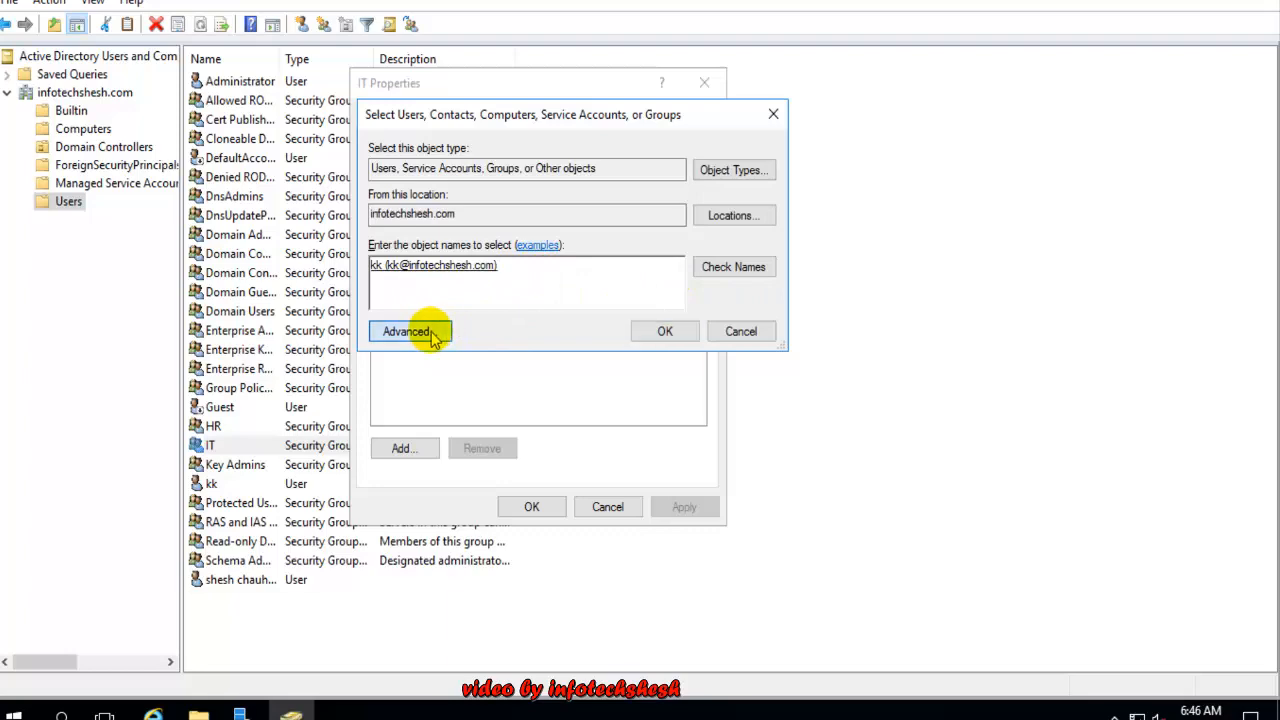
Find the first created user via advanced search and add both users to IT's members
click(433, 338)
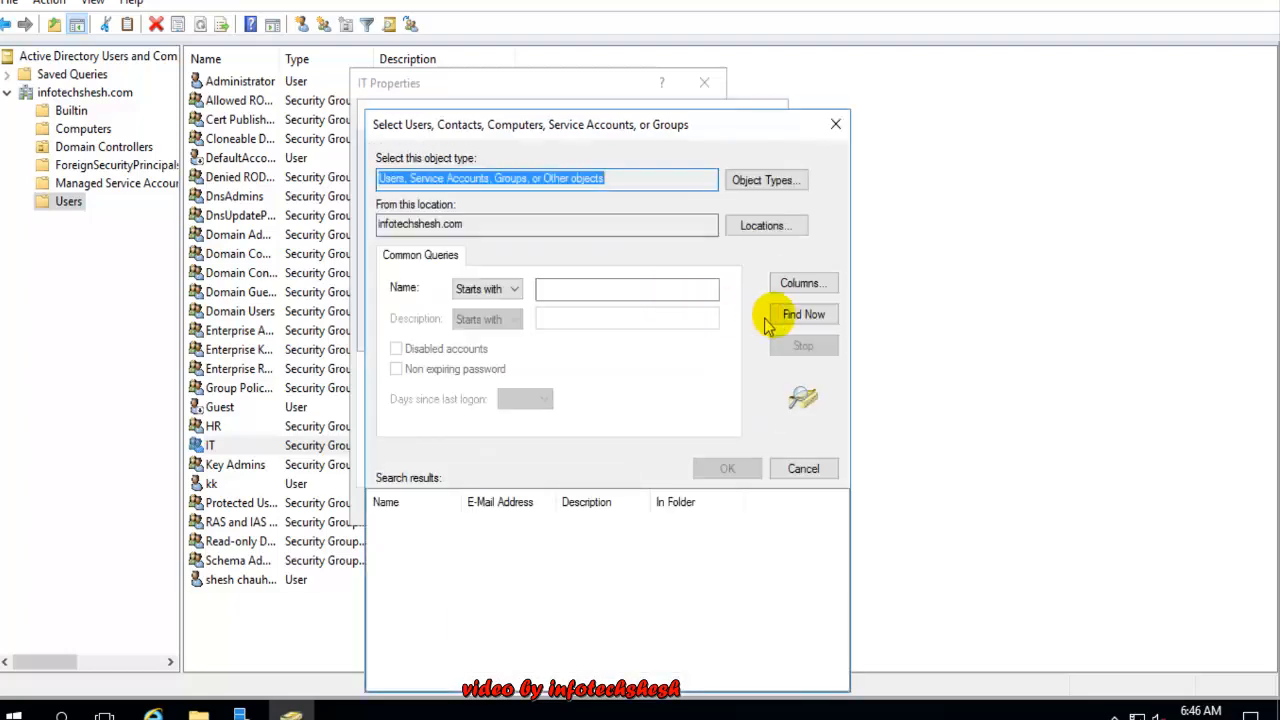
click(786, 314)
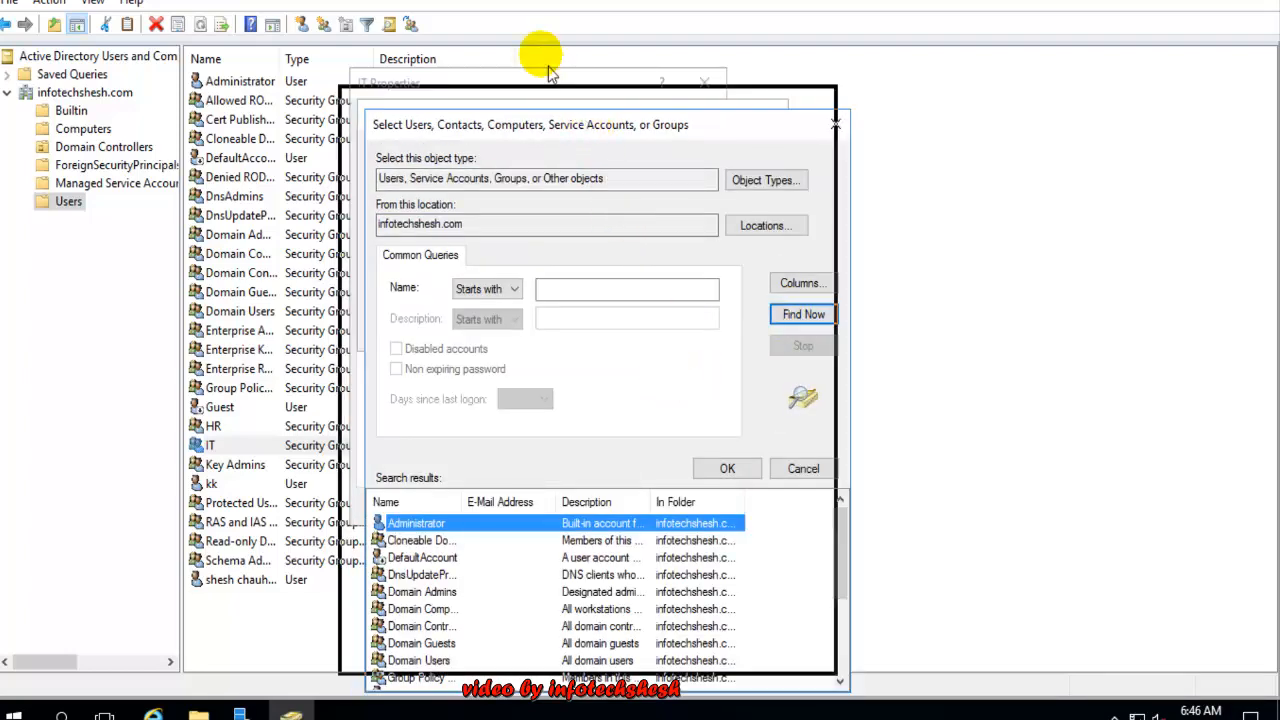
drag(777, 429, 777, 524)
click(334, 532)
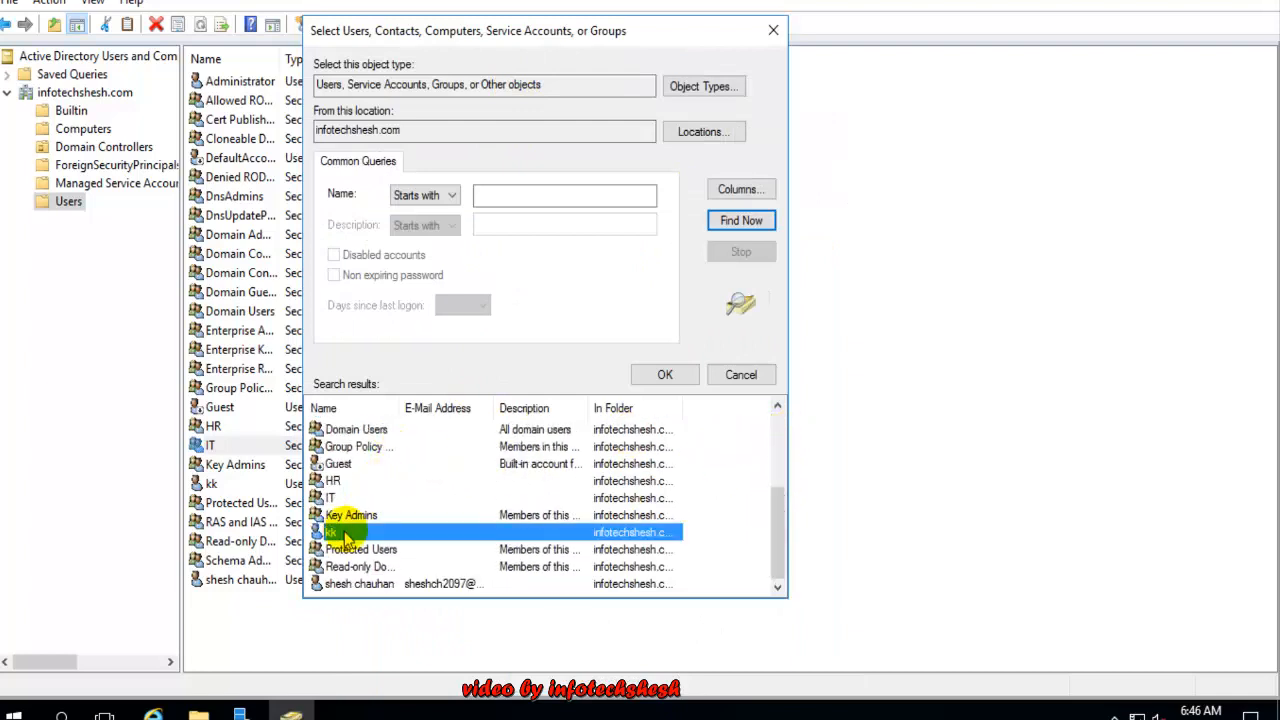
click(660, 375)
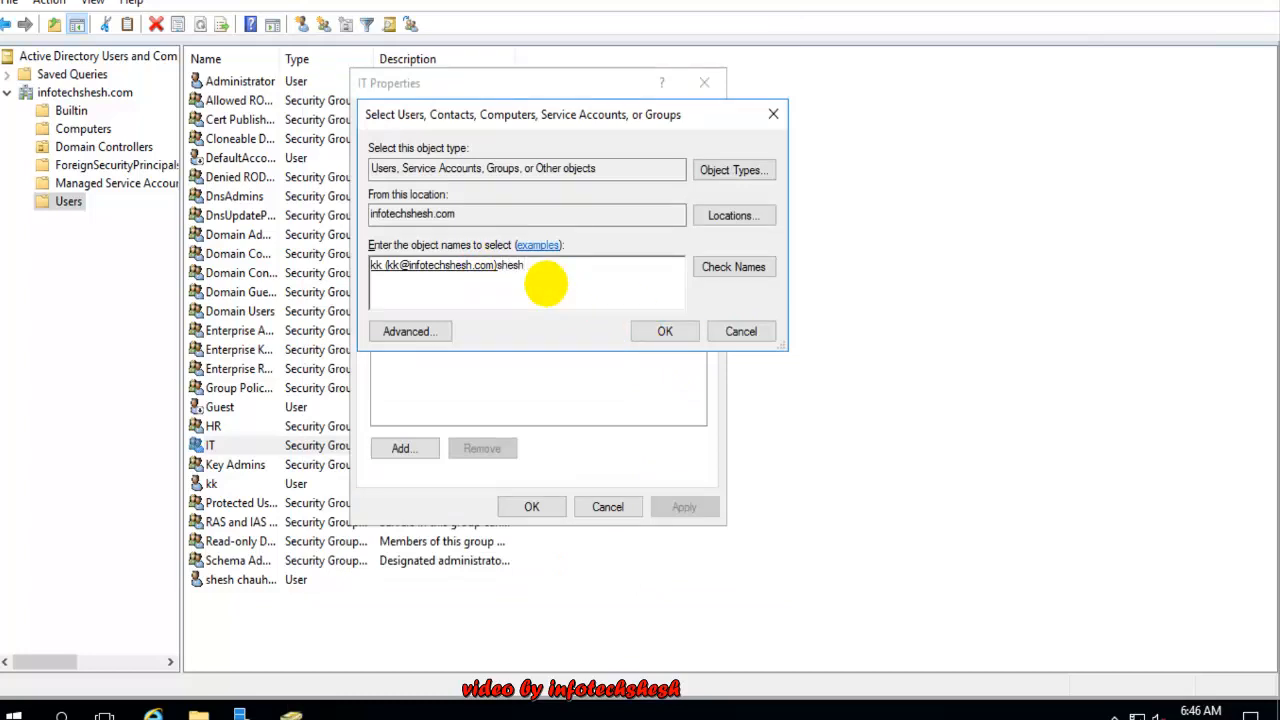
click(710, 271)
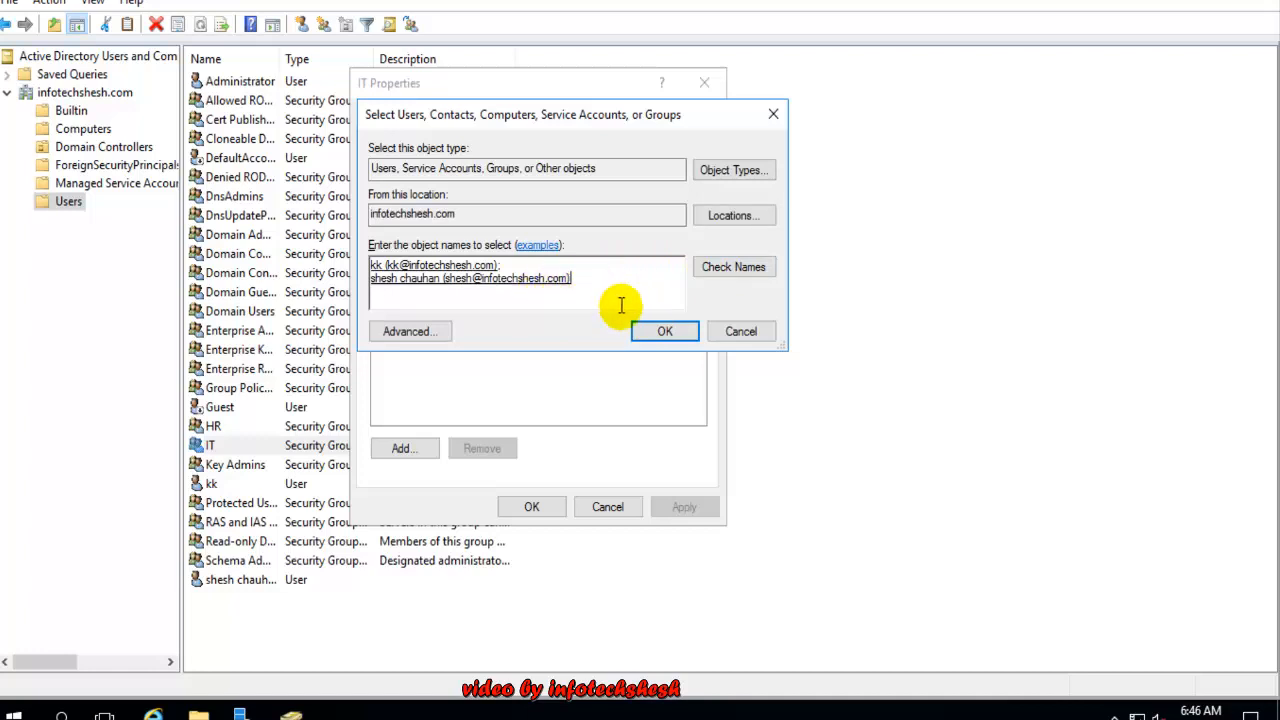
click(660, 331)
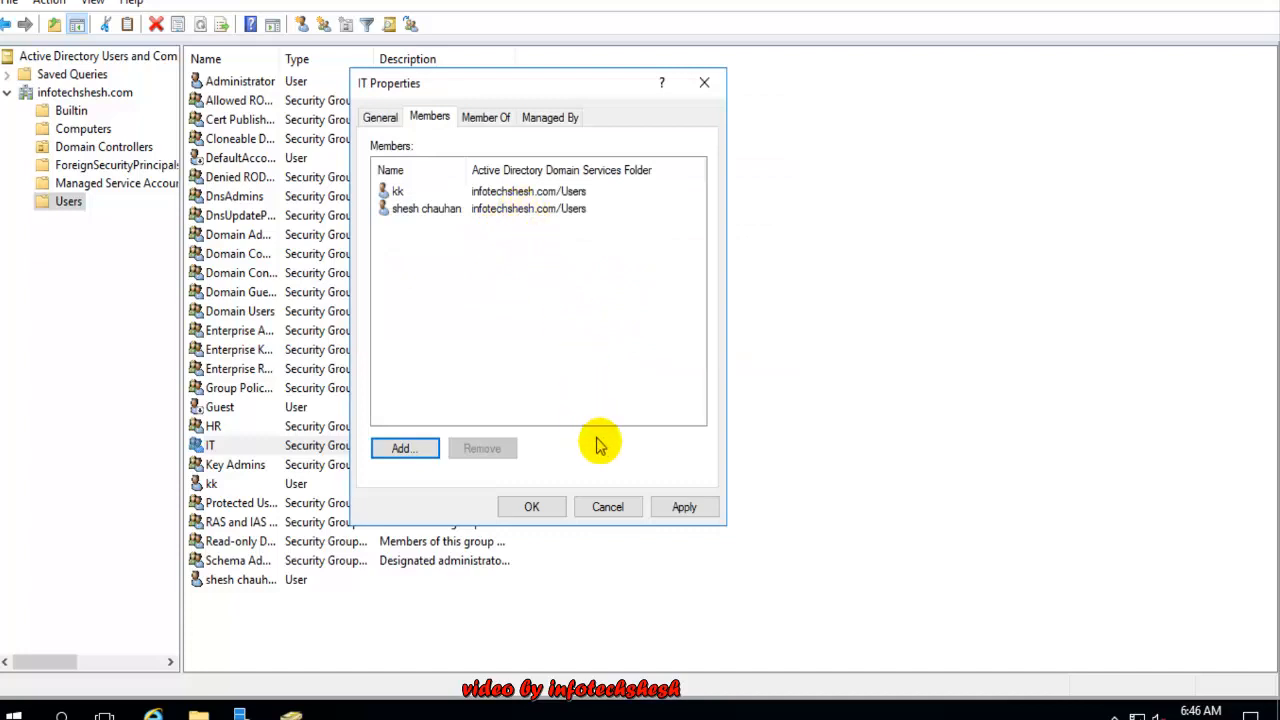
click(676, 512)
Save IT's new membership with OK, then select the two new users and the IT group
click(531, 512)
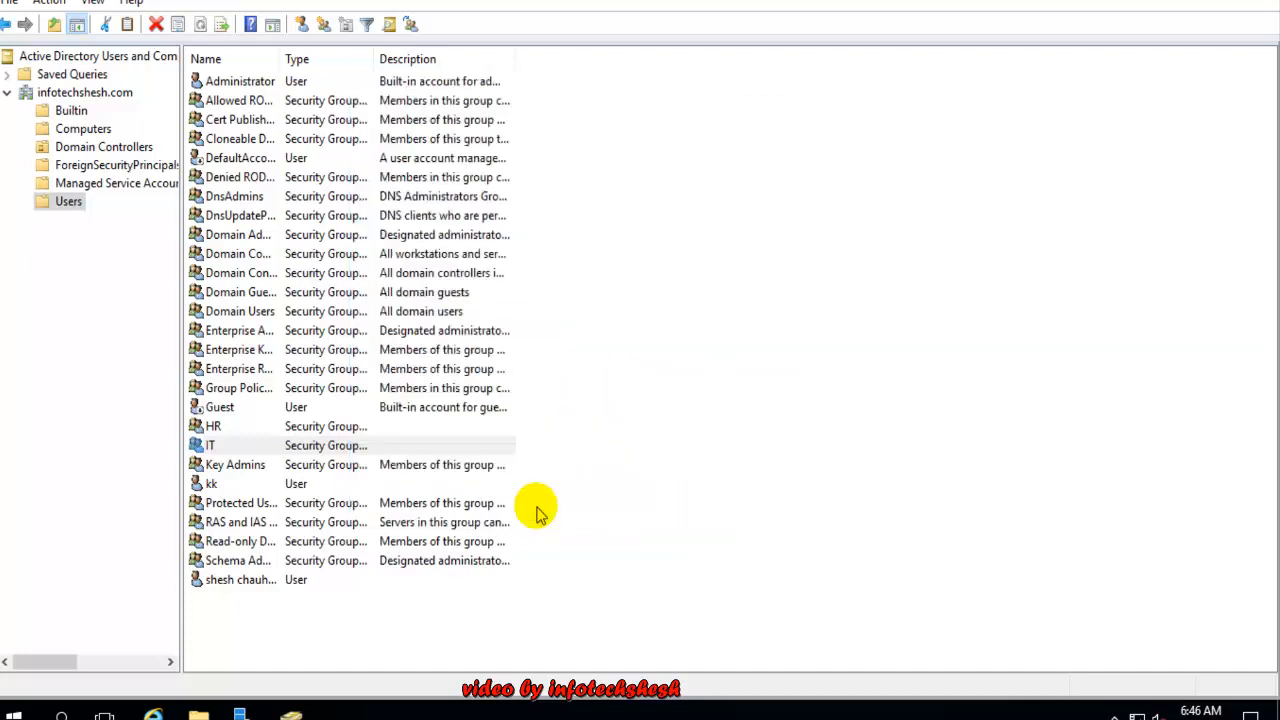
click(230, 582)
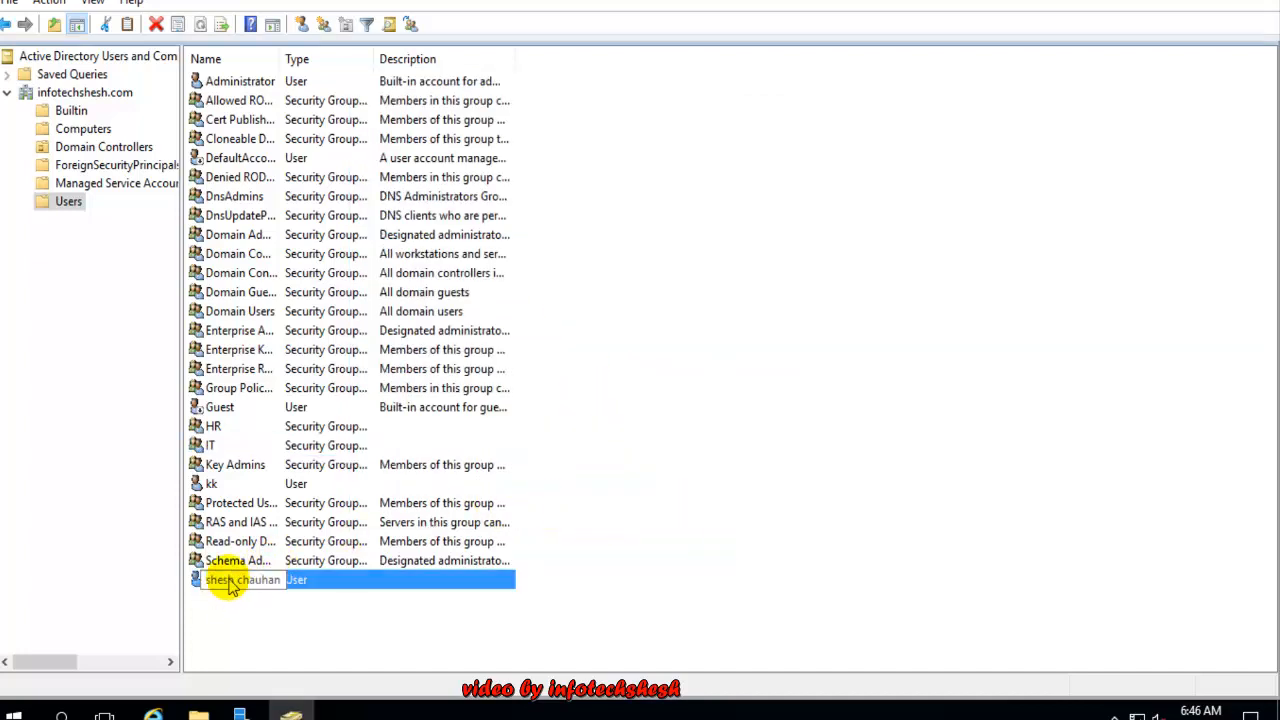
click(222, 484)
click(212, 445)
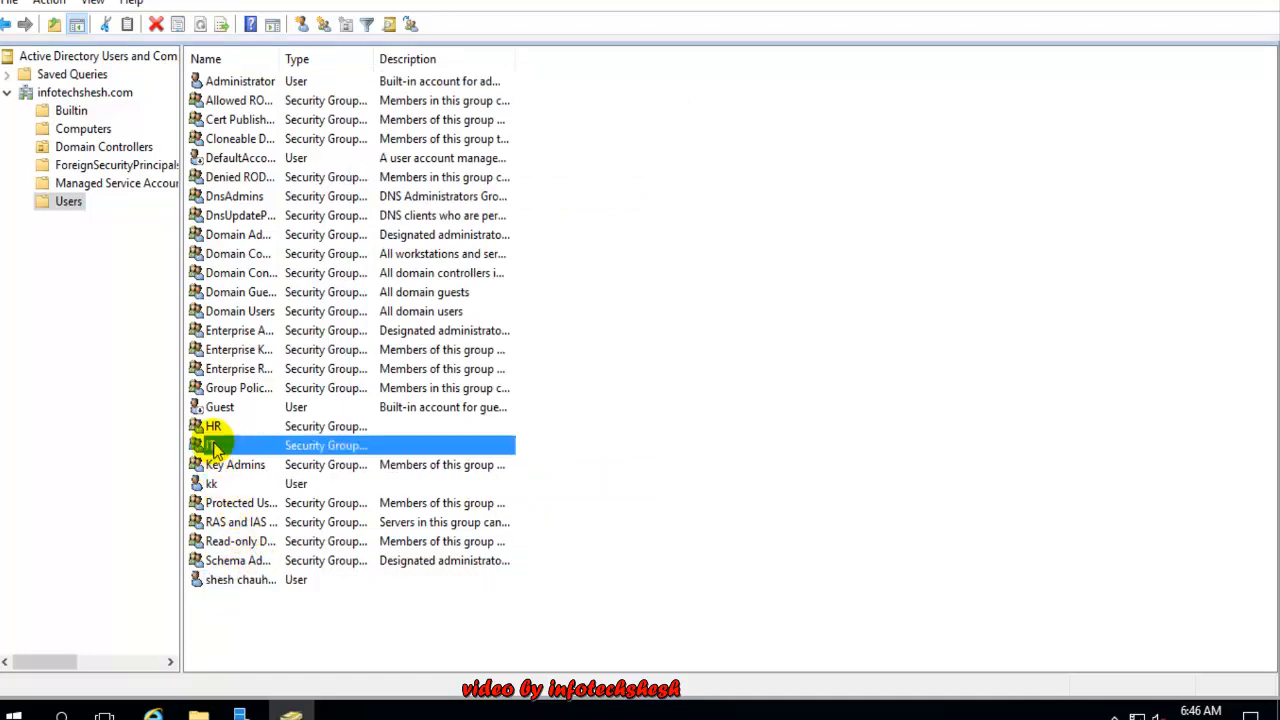
Reopen IT Properties to confirm its two members and empty Member Of list, then close it
double_click(300, 450)
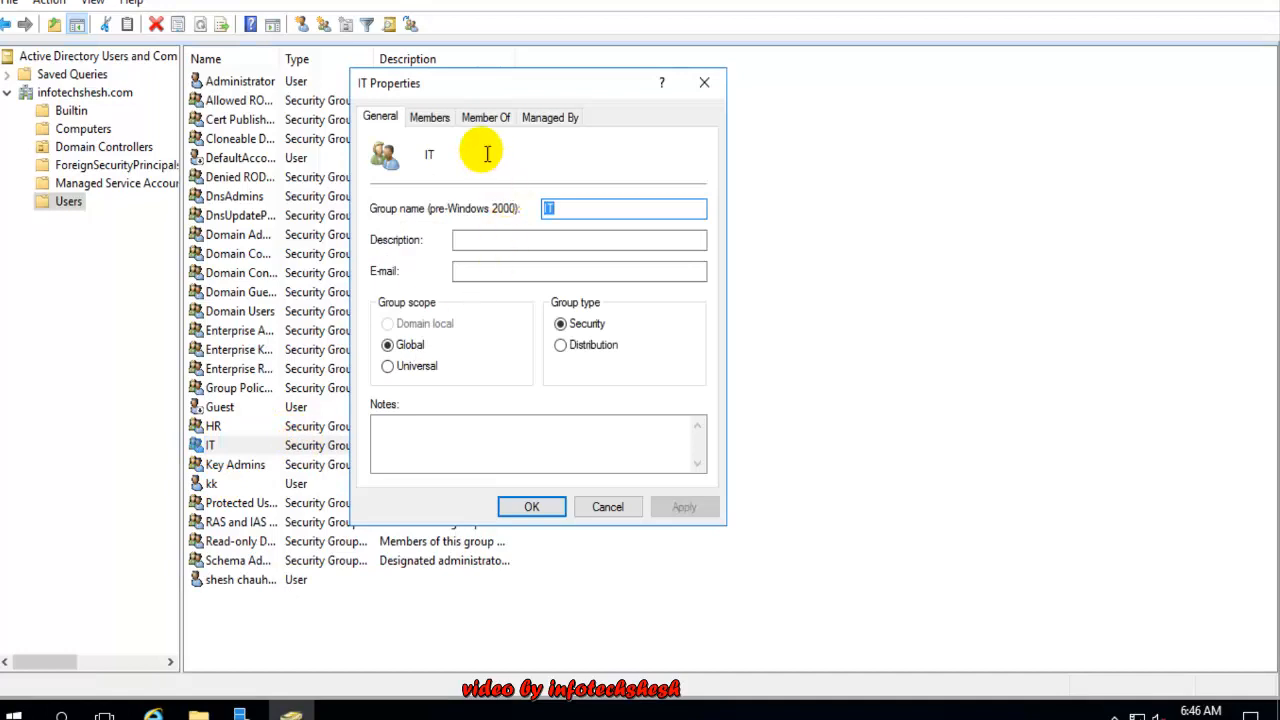
click(429, 117)
click(444, 209)
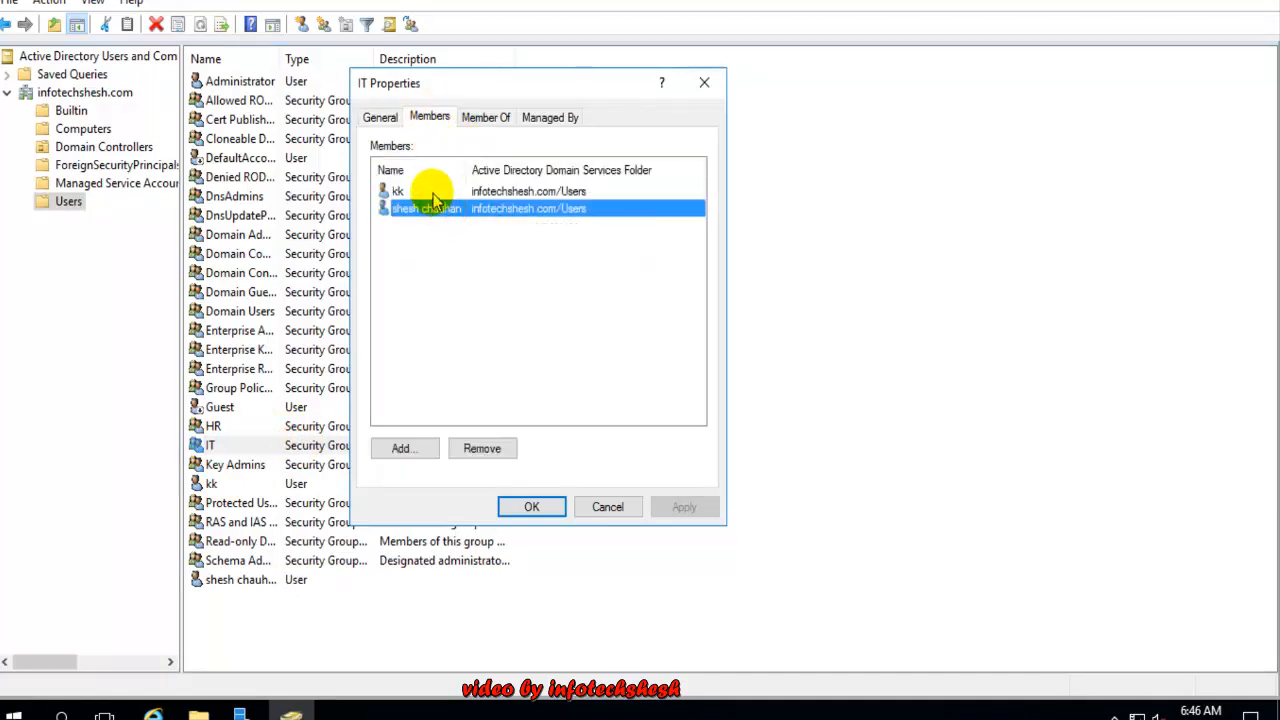
click(430, 191)
click(432, 208)
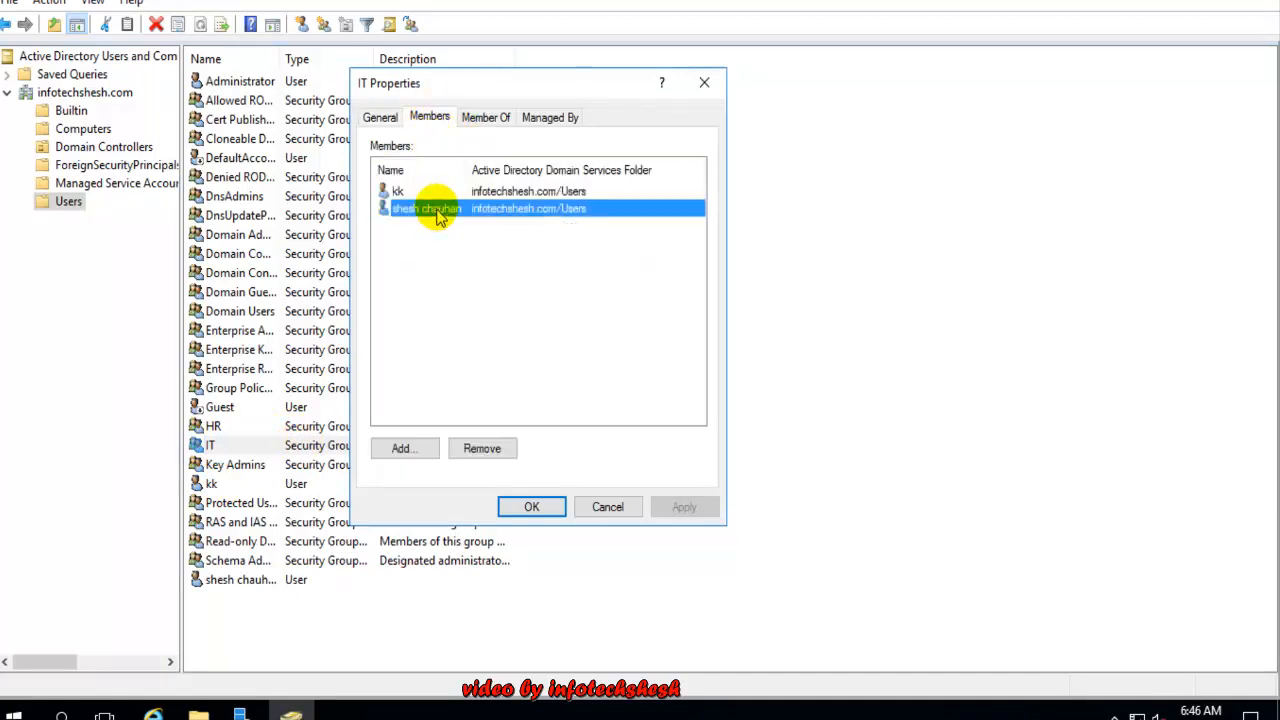
click(484, 120)
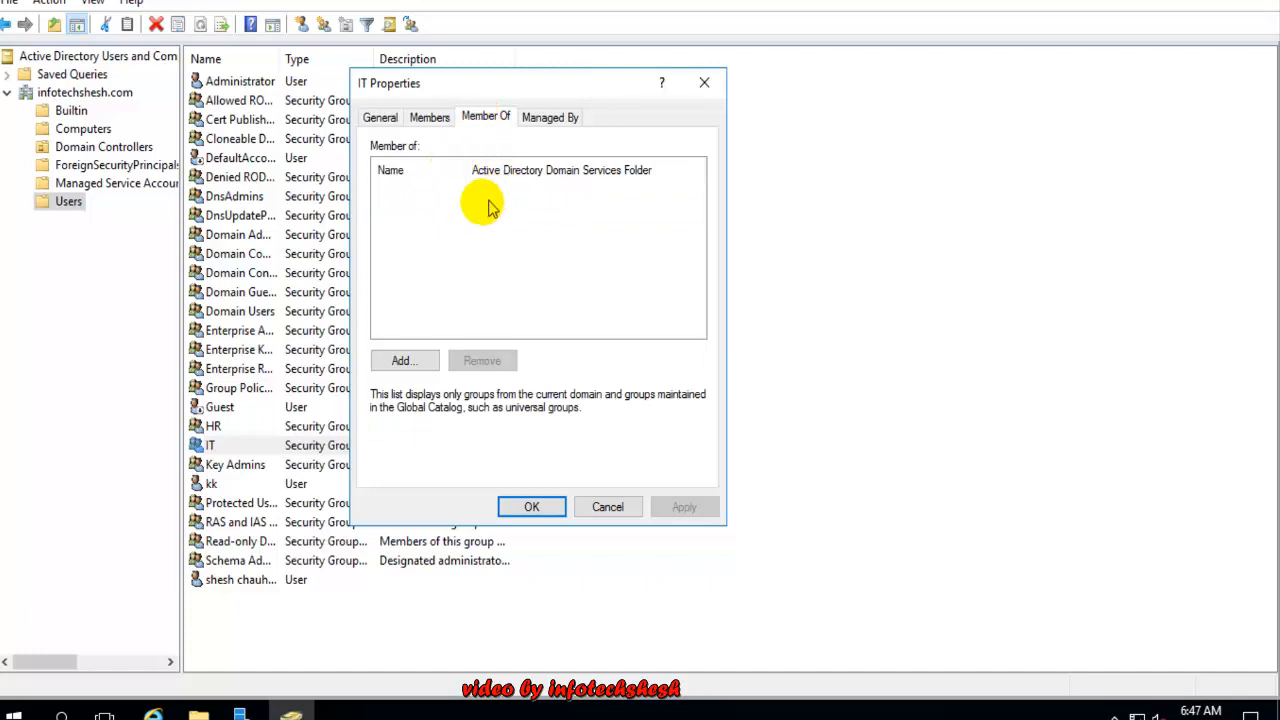
click(704, 84)
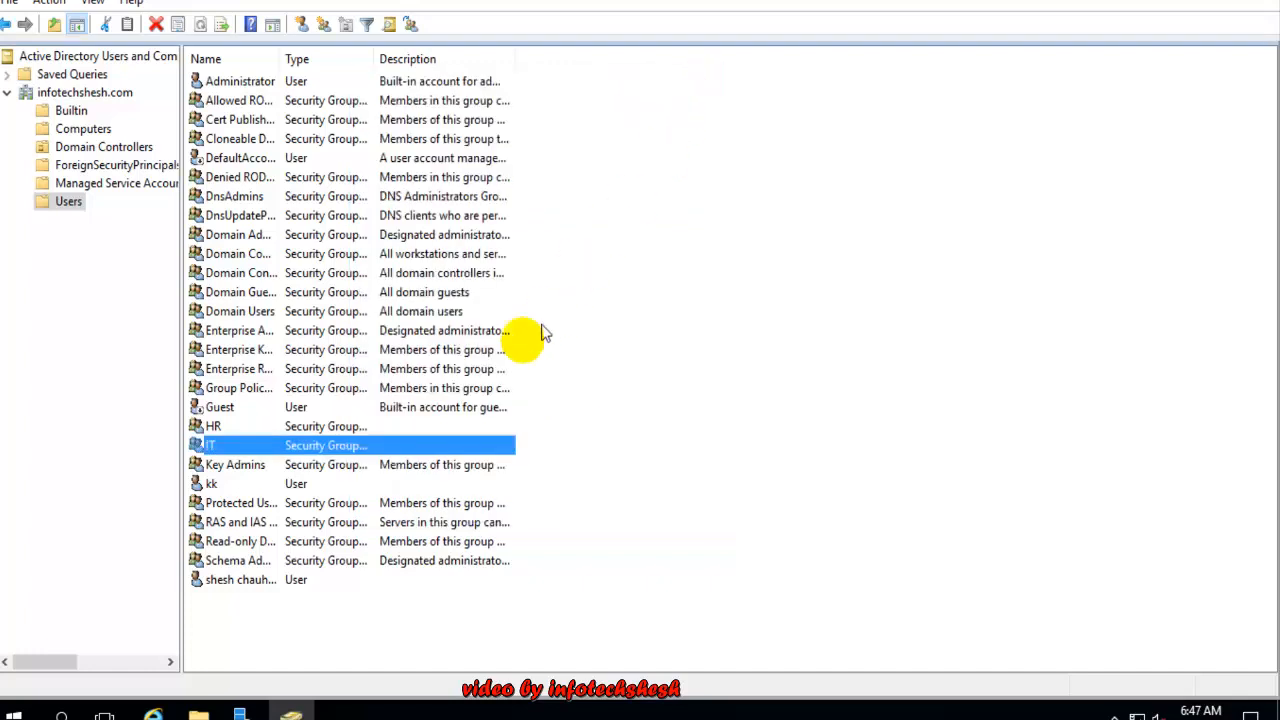
click(430, 478)
click(430, 468)
click(348, 443)
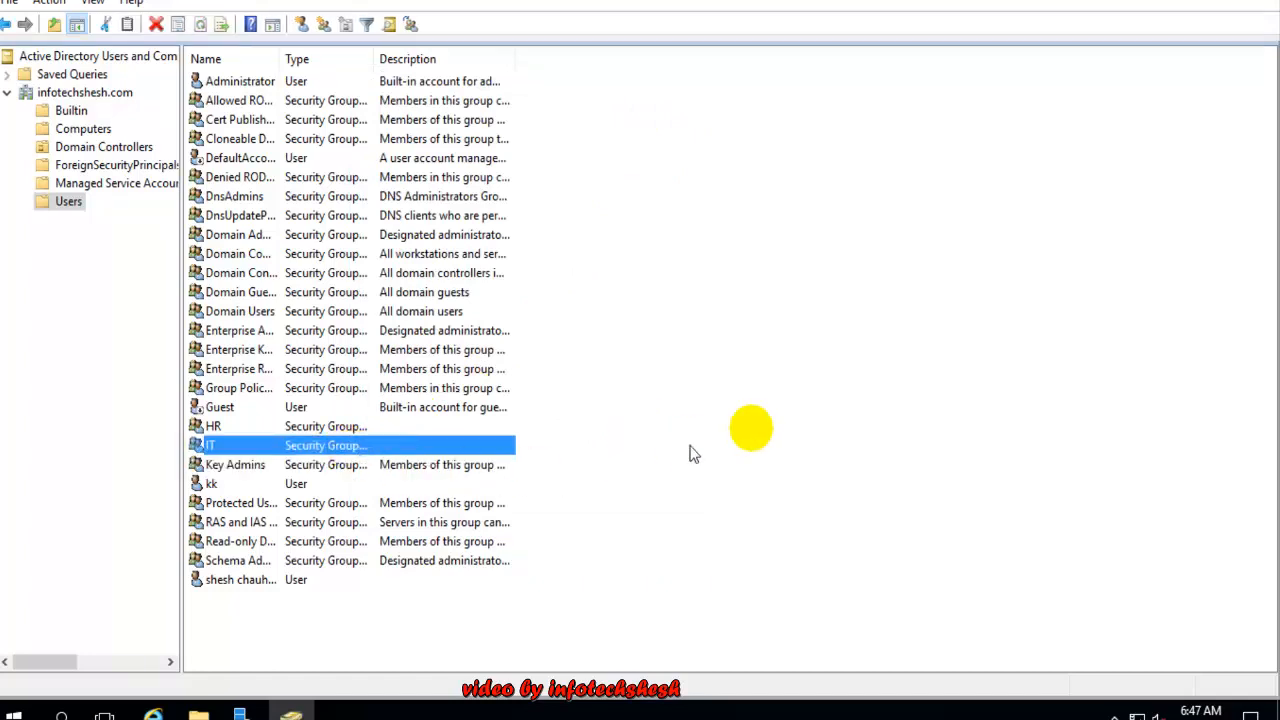
click(818, 416)
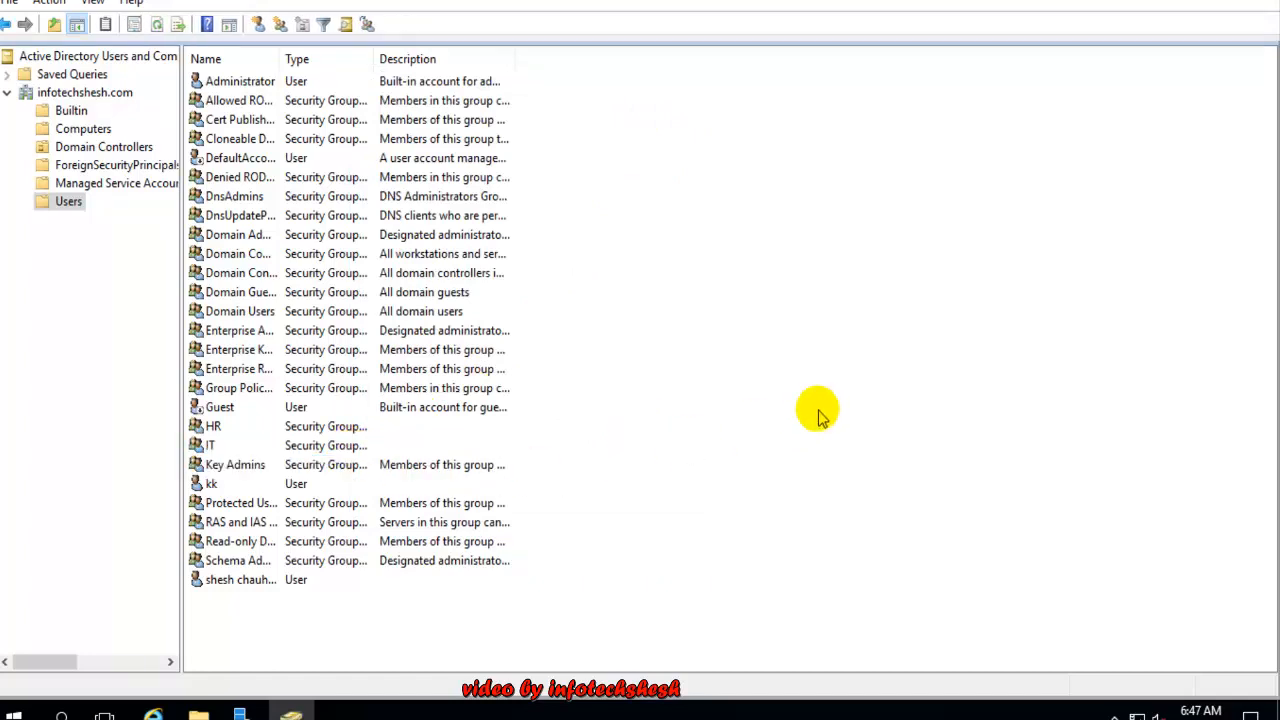
Remove kk and the first created user from IT's Members, confirming each, and save with OK
double_click(272, 443)
click(429, 117)
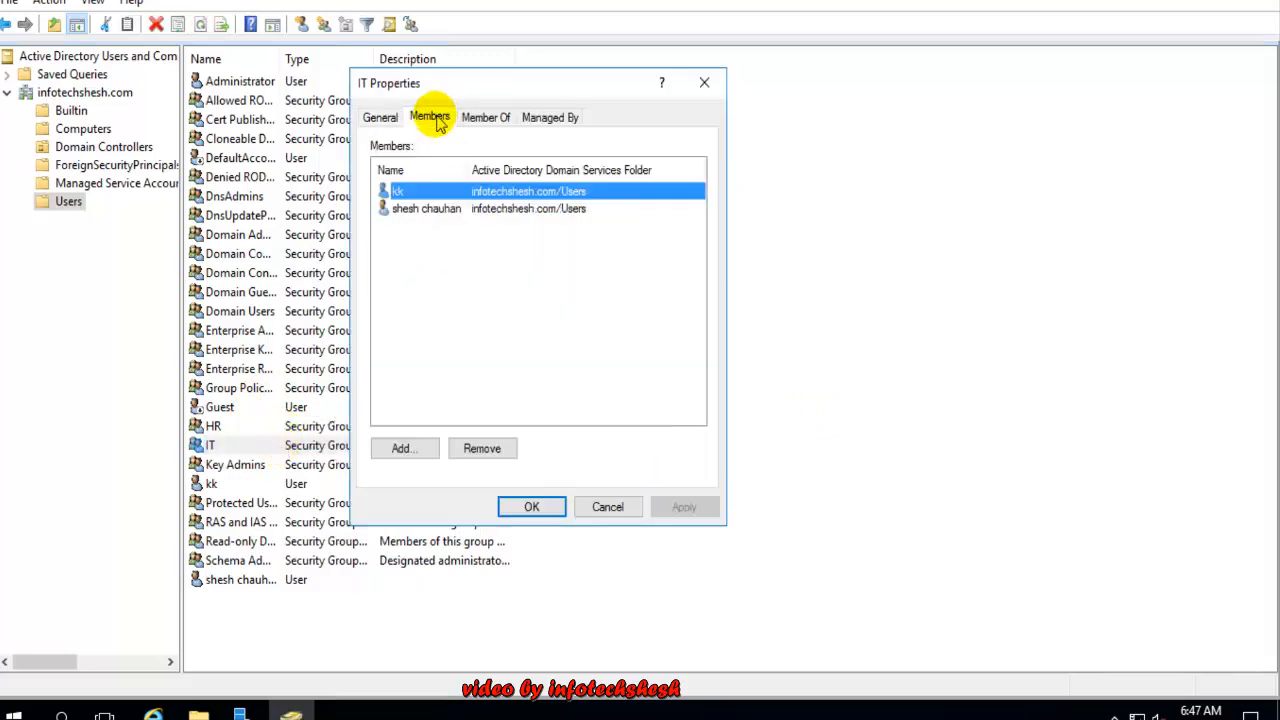
click(424, 209)
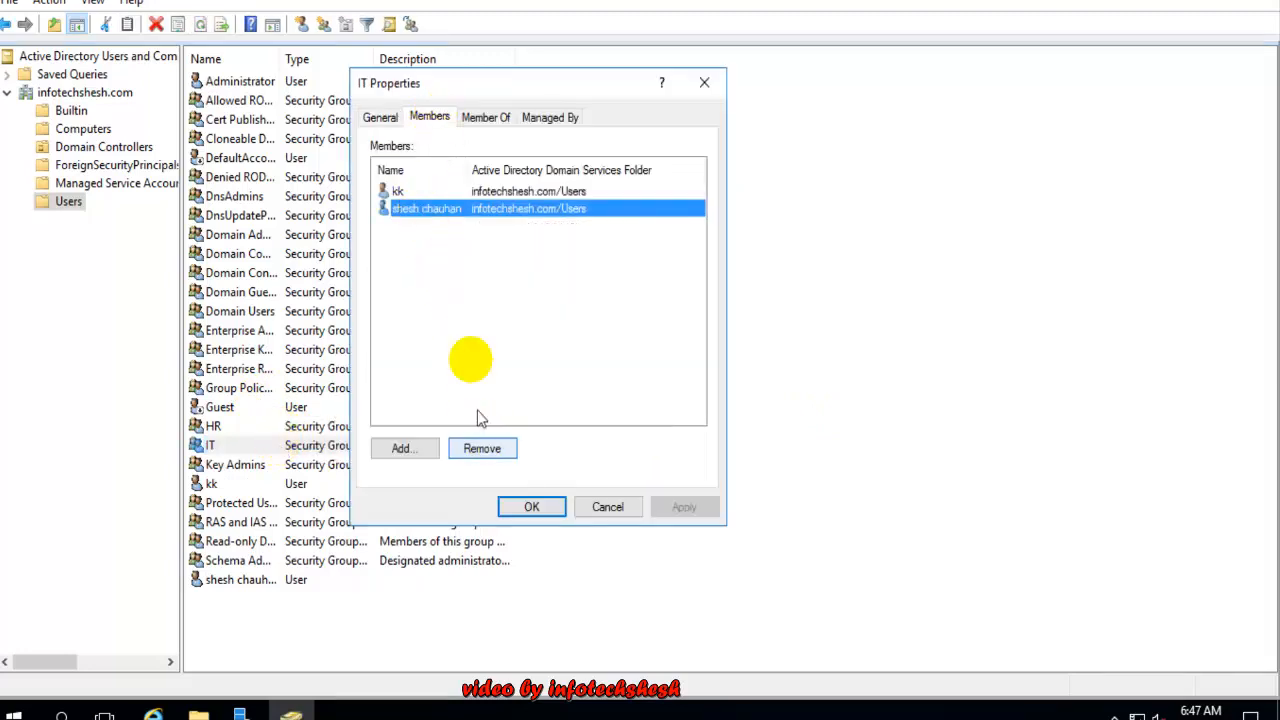
click(470, 447)
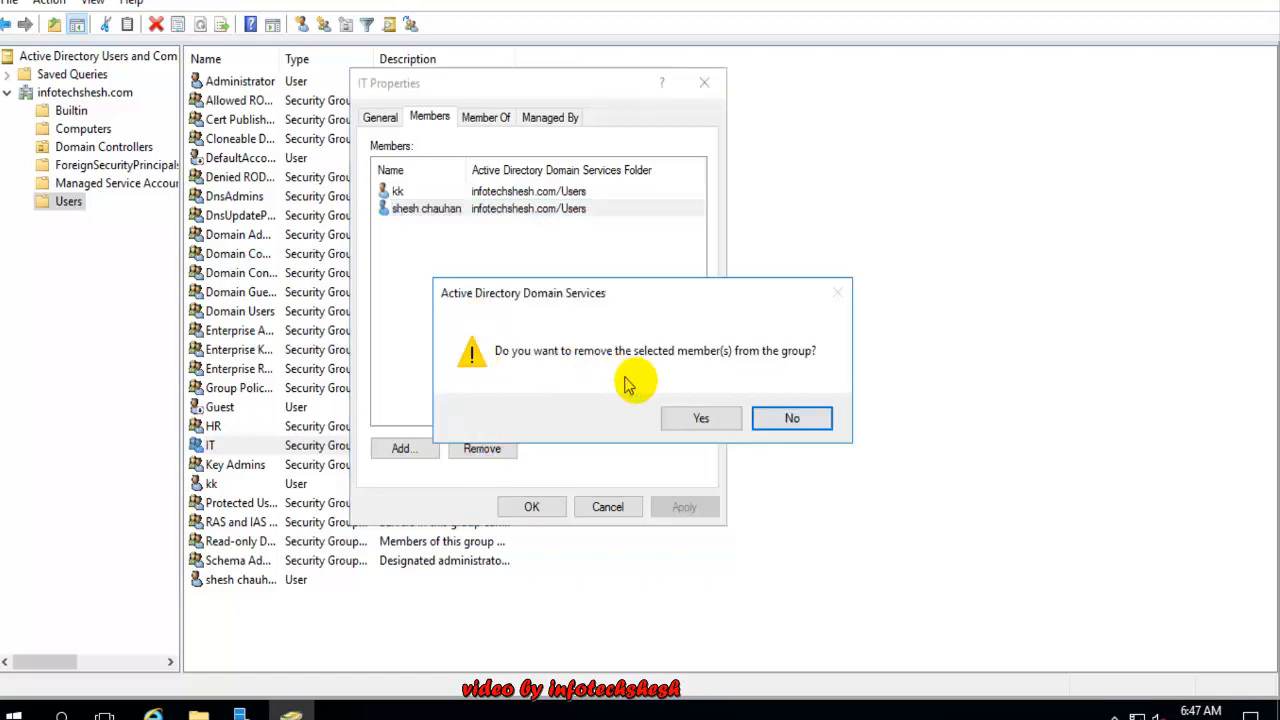
click(688, 418)
click(421, 193)
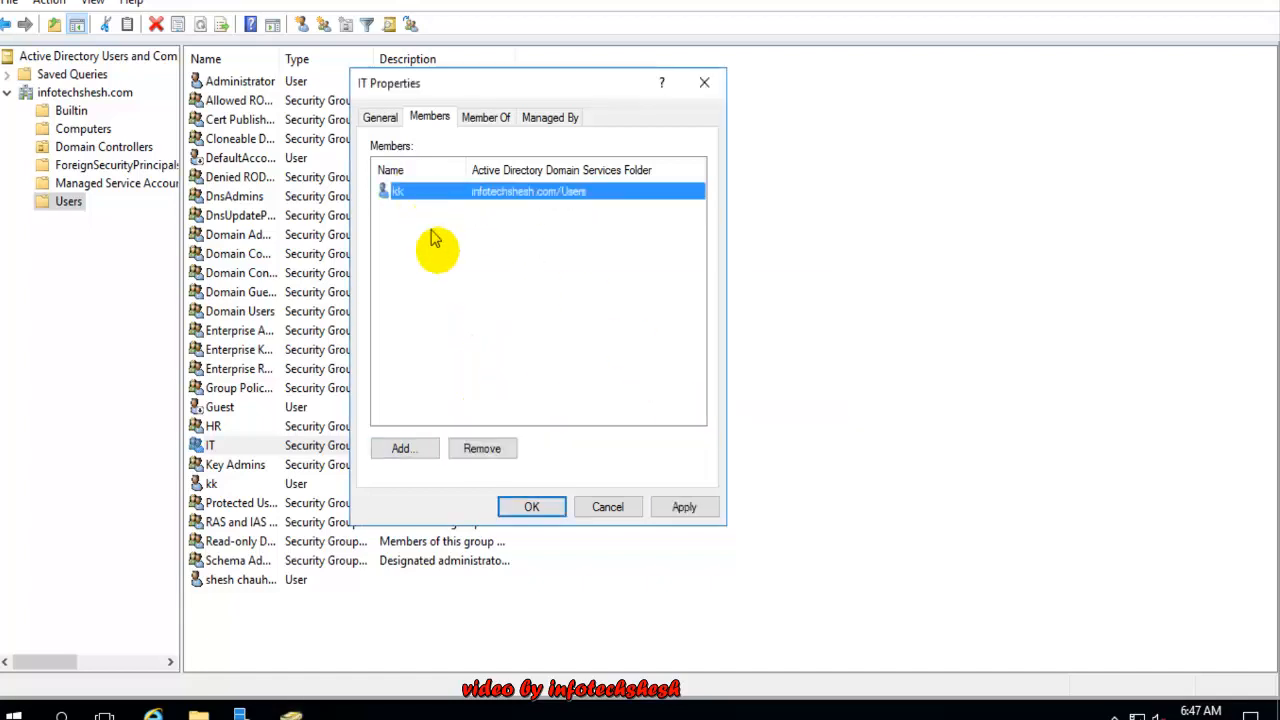
click(481, 448)
click(690, 418)
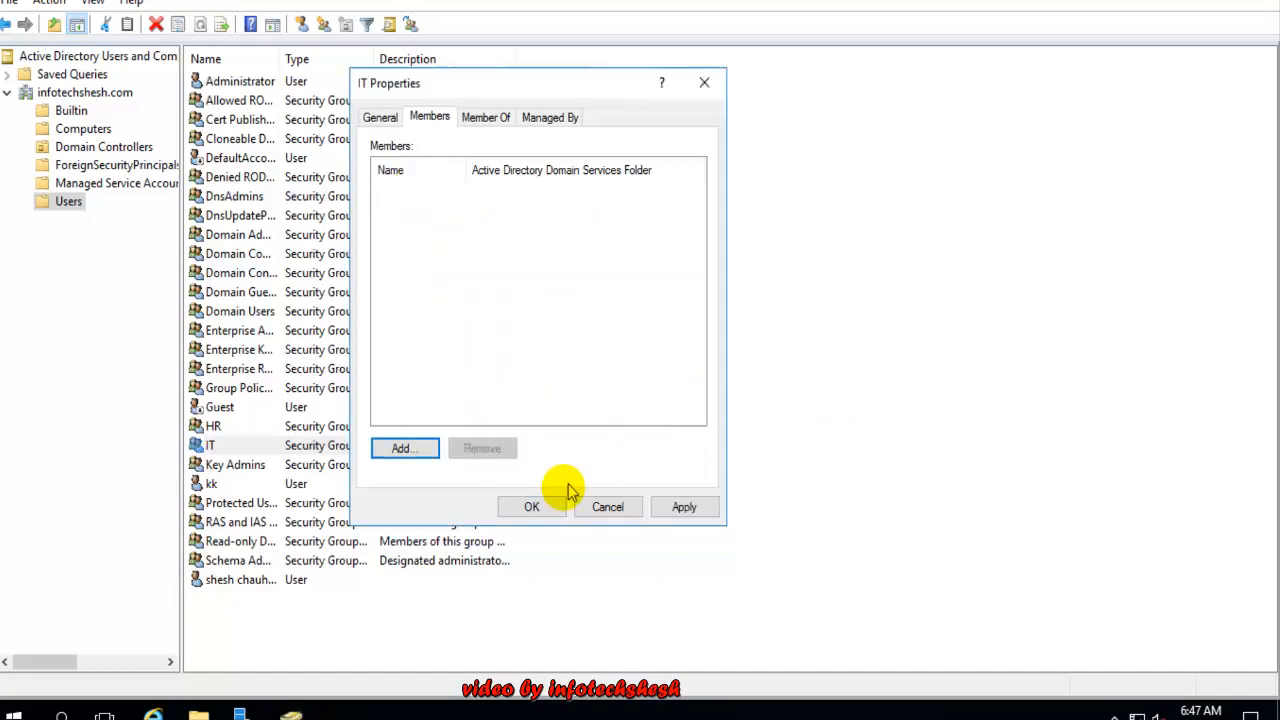
click(527, 508)
click(634, 392)
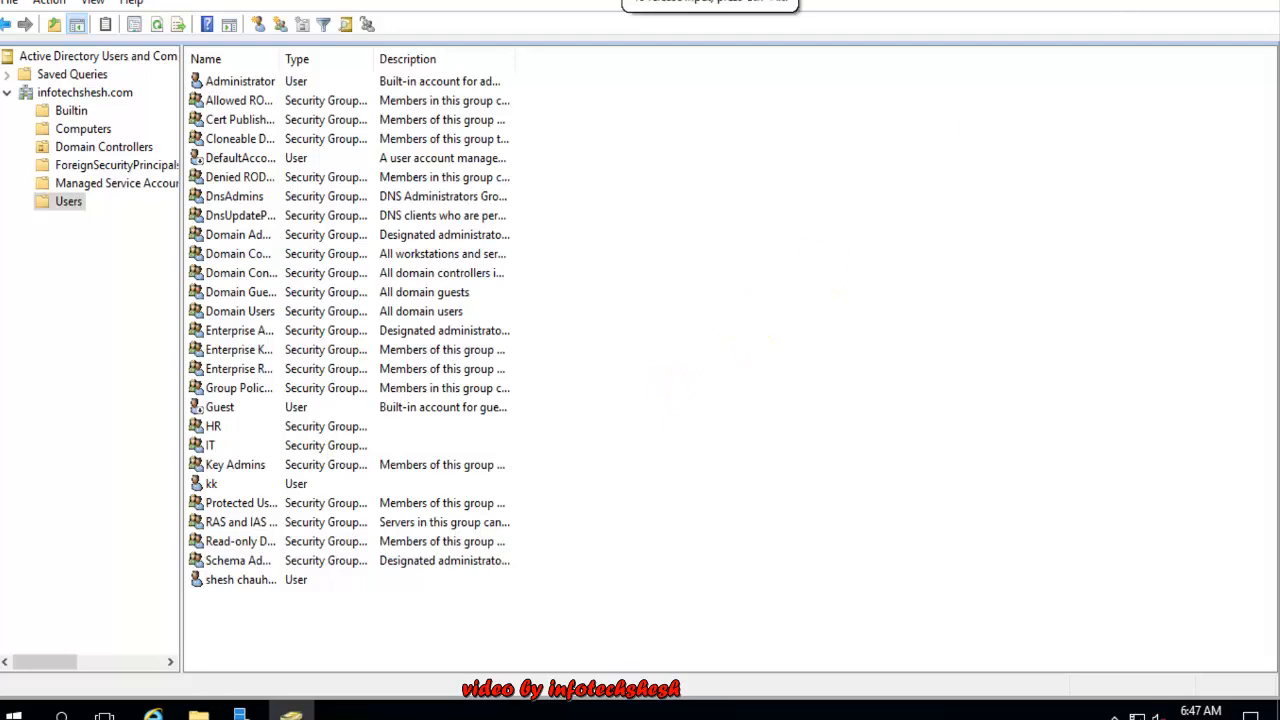
Restore the directory window, release input with Ctrl+Alt, and shrink VMware out of full-screen
click(1213, 0)
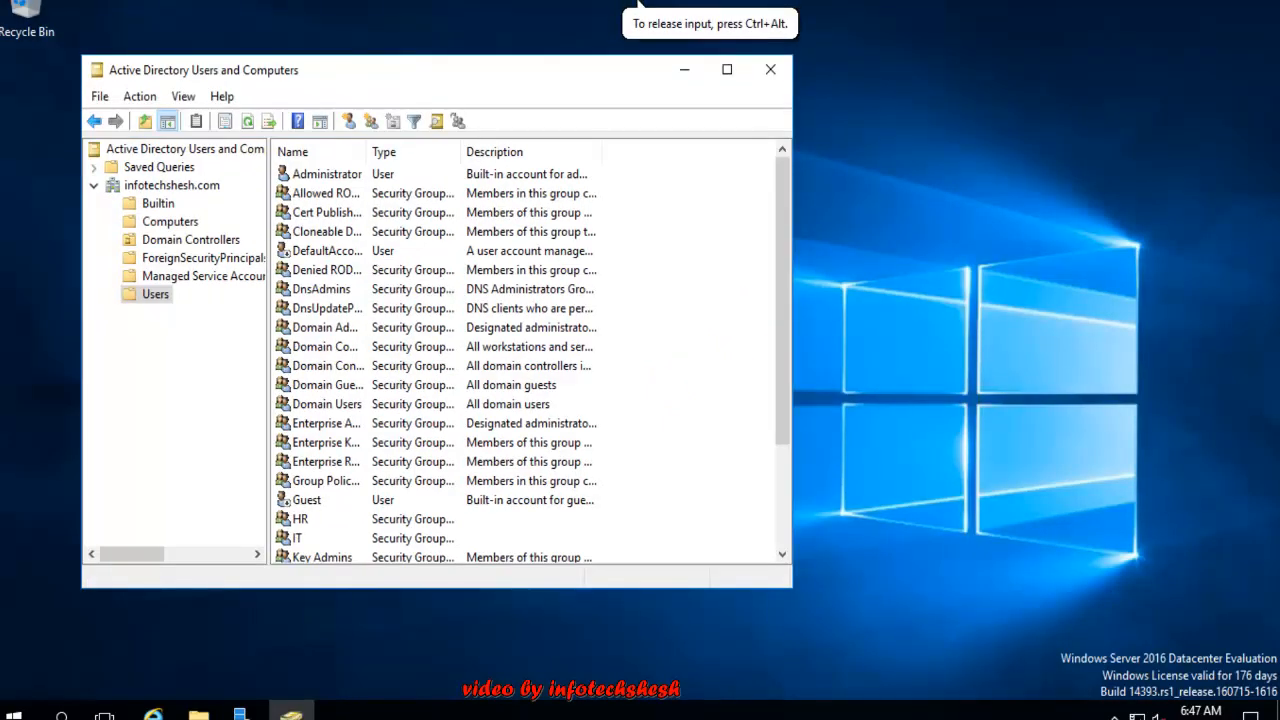
key(ctrl+alt+Return)
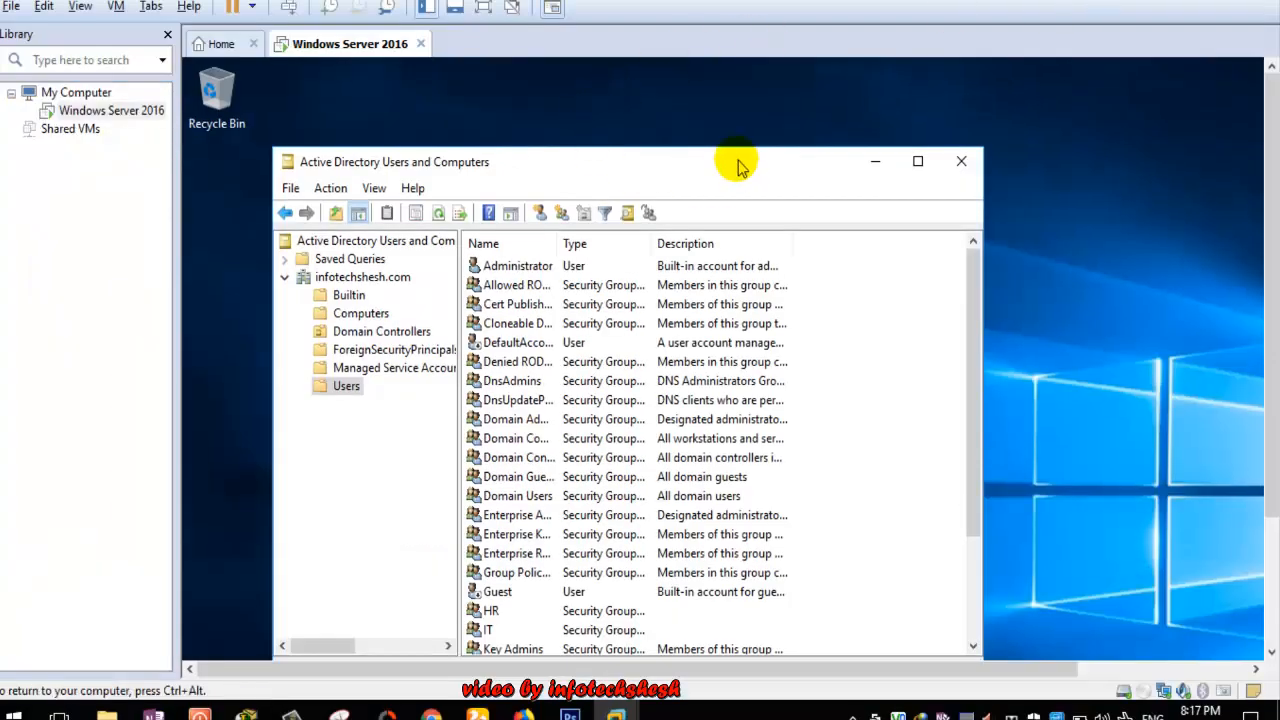
drag(737, 163, 708, 90)
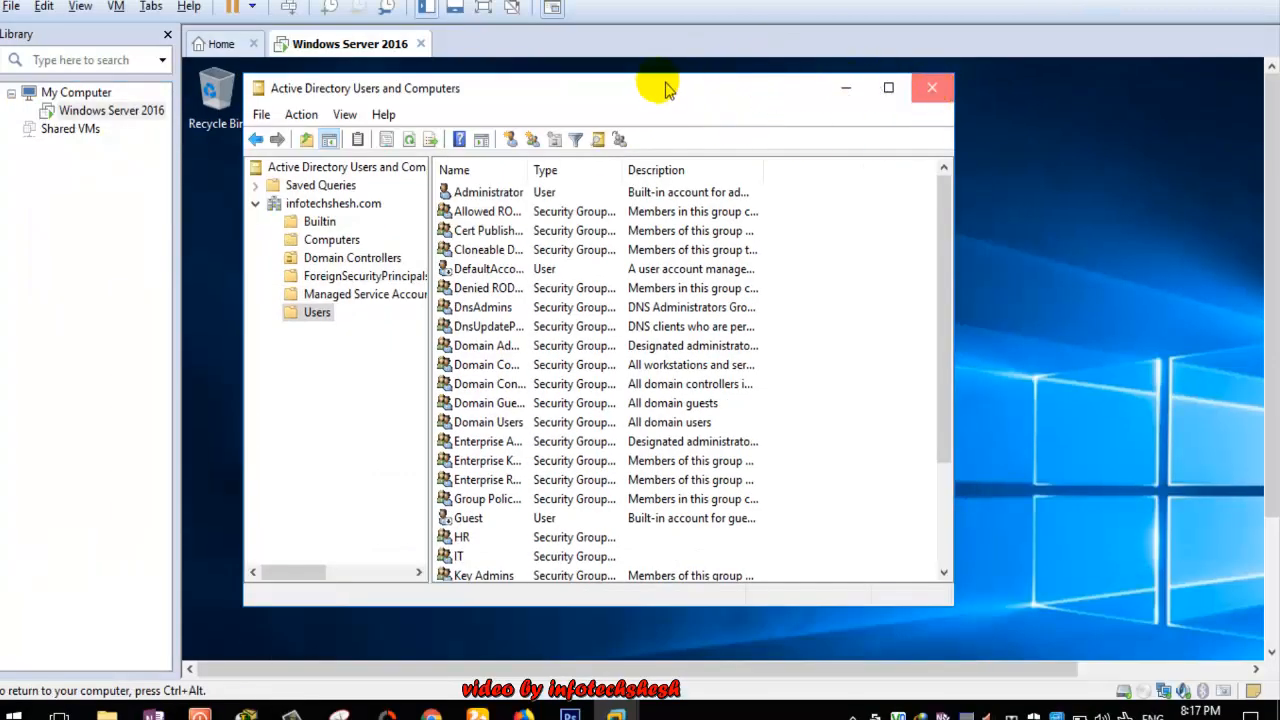
drag(857, 6, 746, 30)
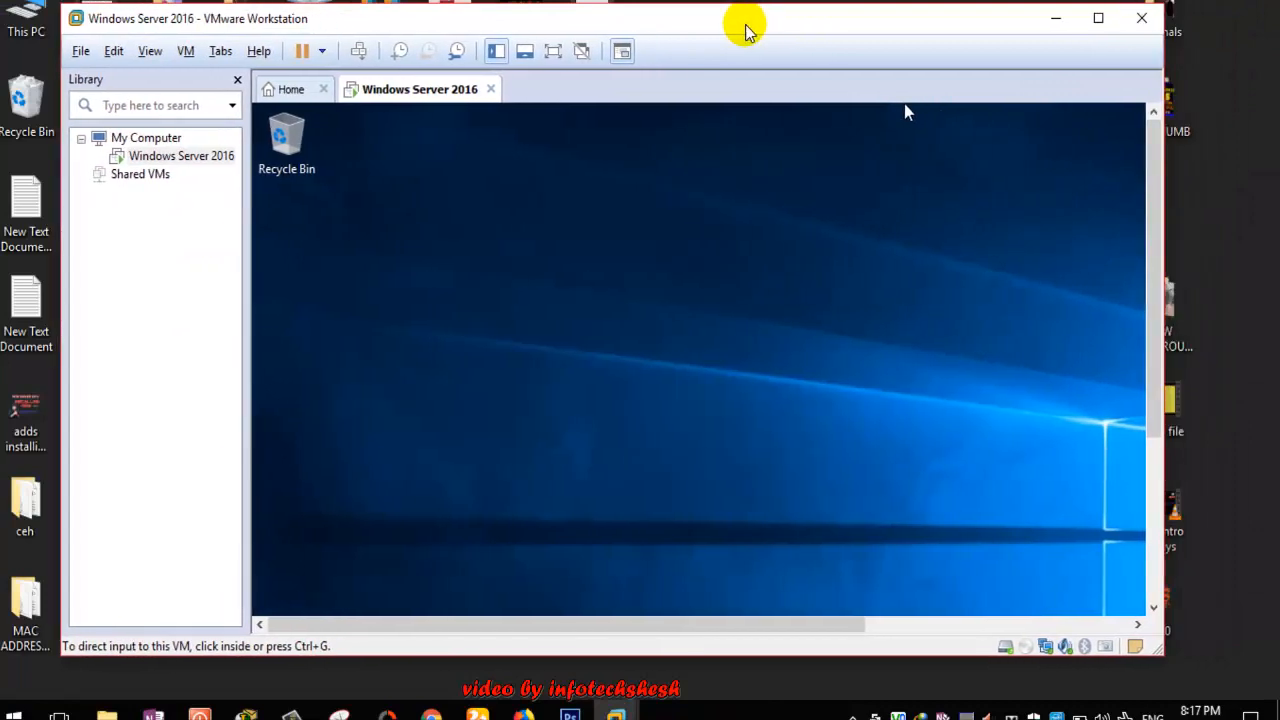